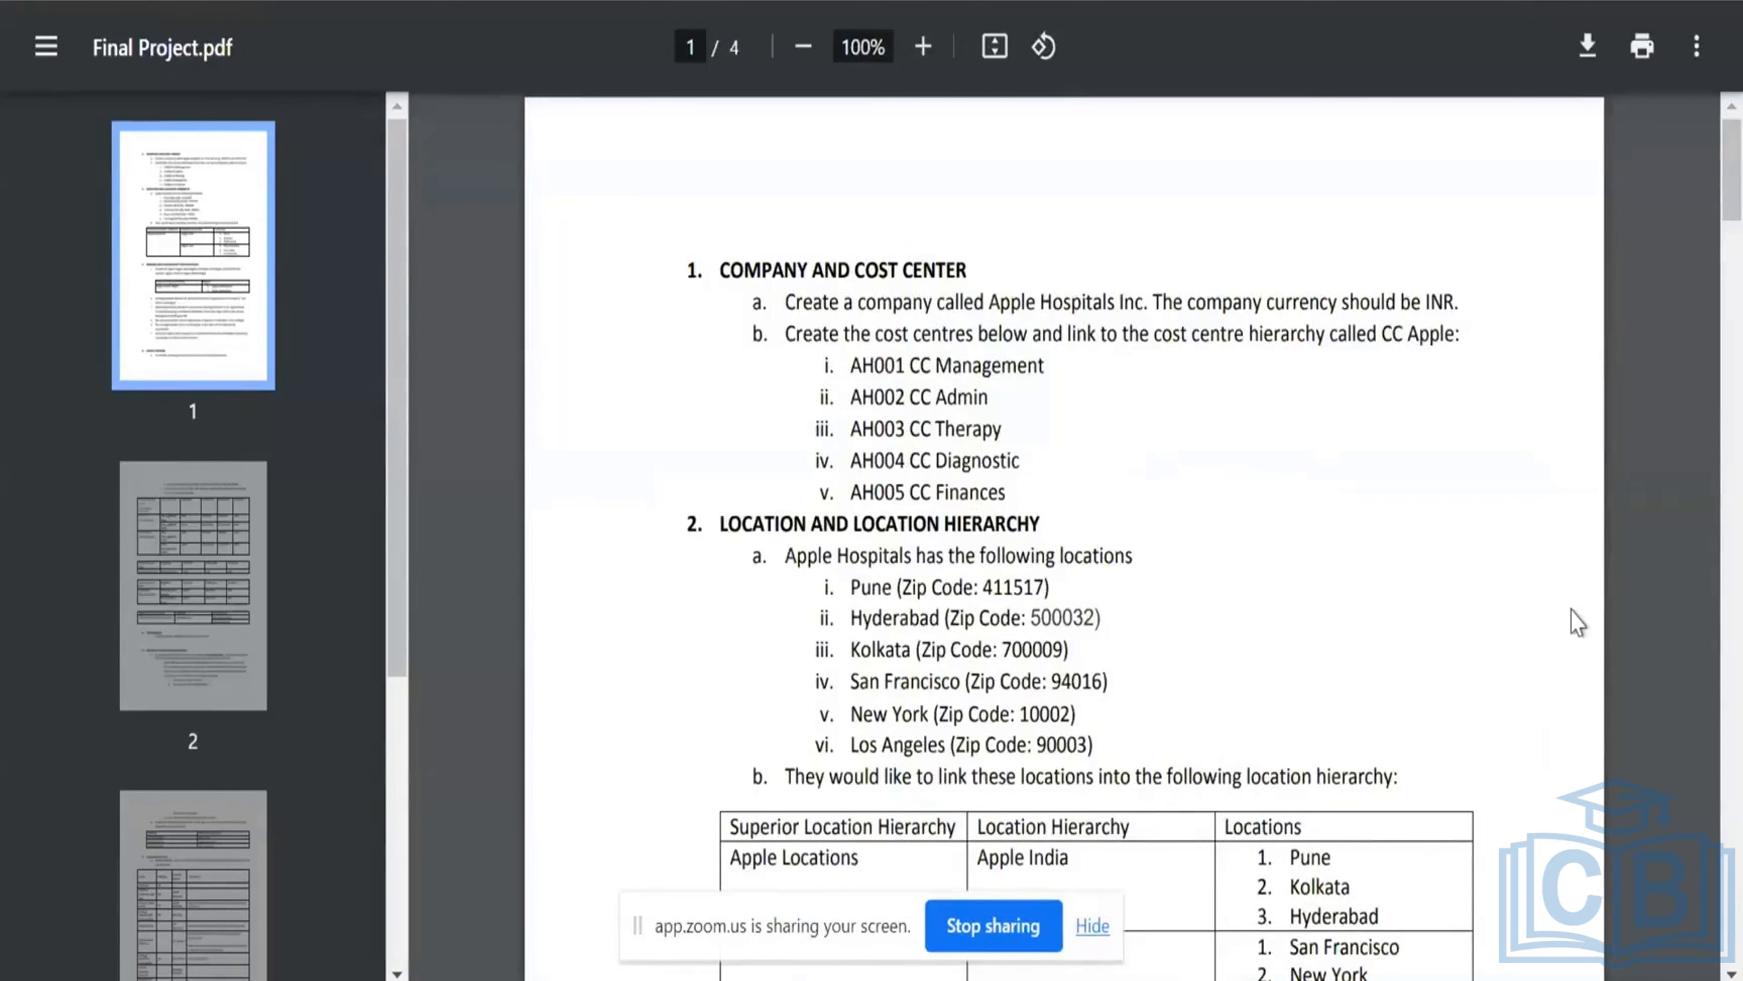
Look through the Final Project brief and read the company and cost center requirements on its first page.
{"action": "scroll", "coordinate": [1577, 622], "scroll_direction": "down", "scroll_amount": 10}
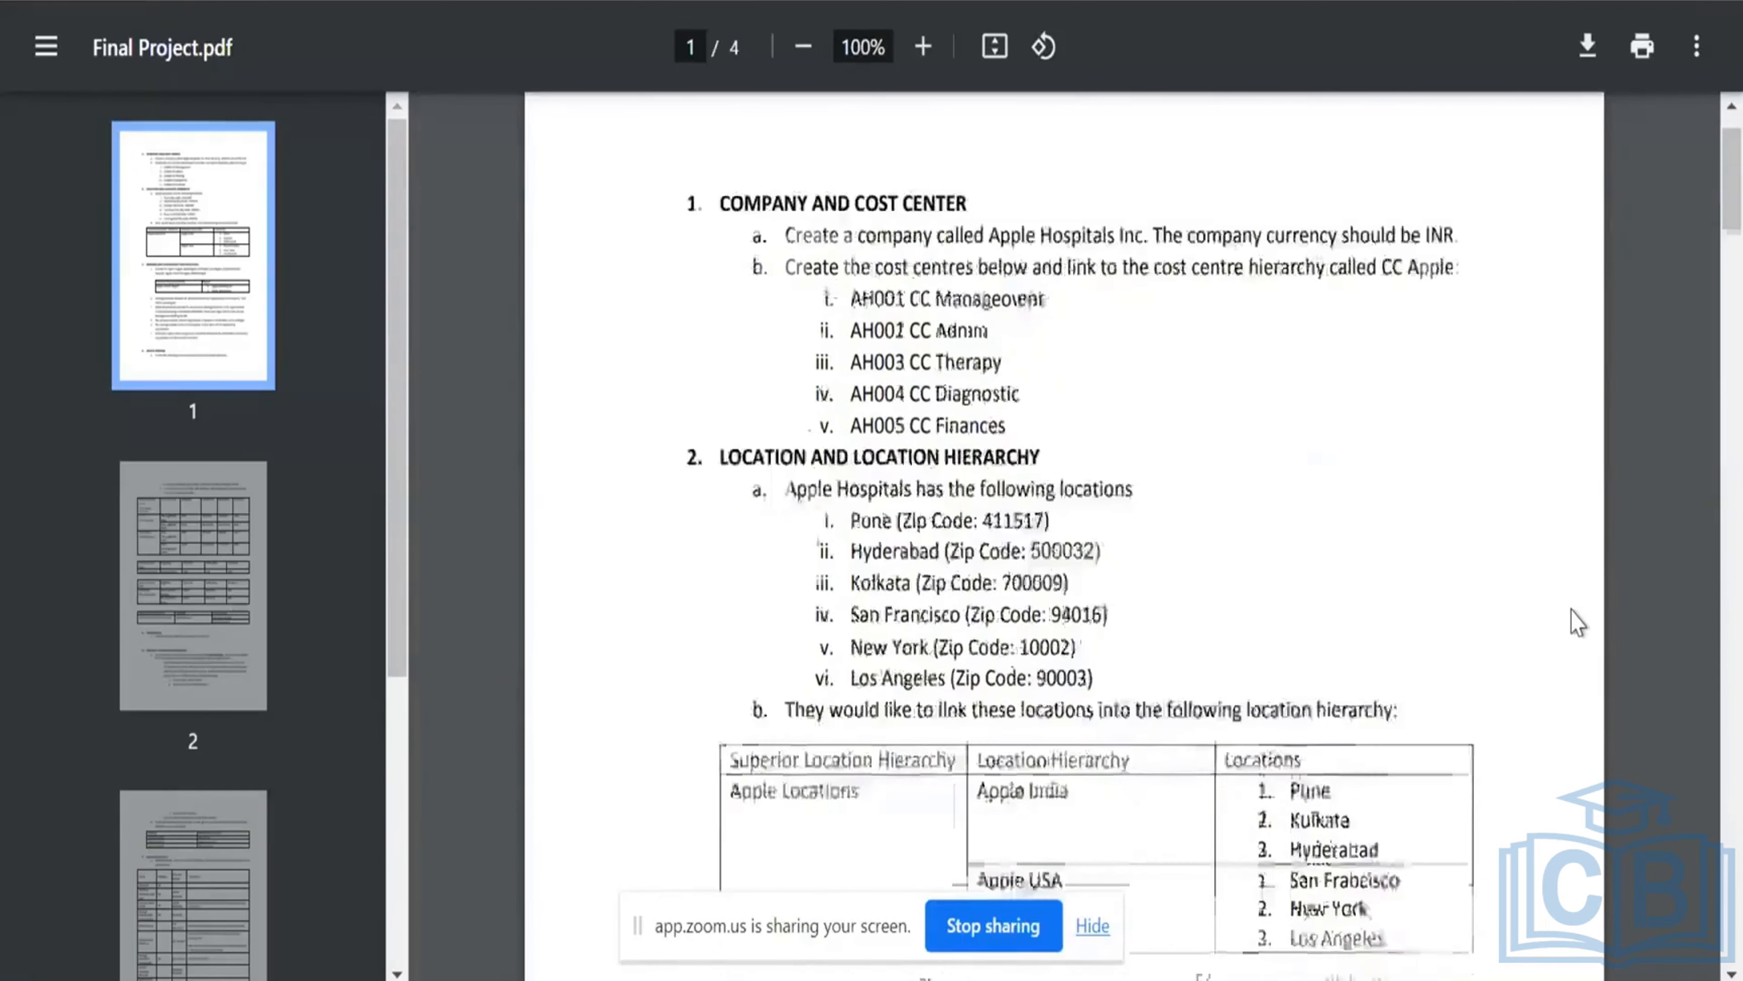
{"action": "scroll", "coordinate": [1577, 621], "scroll_direction": "down", "scroll_amount": 3}
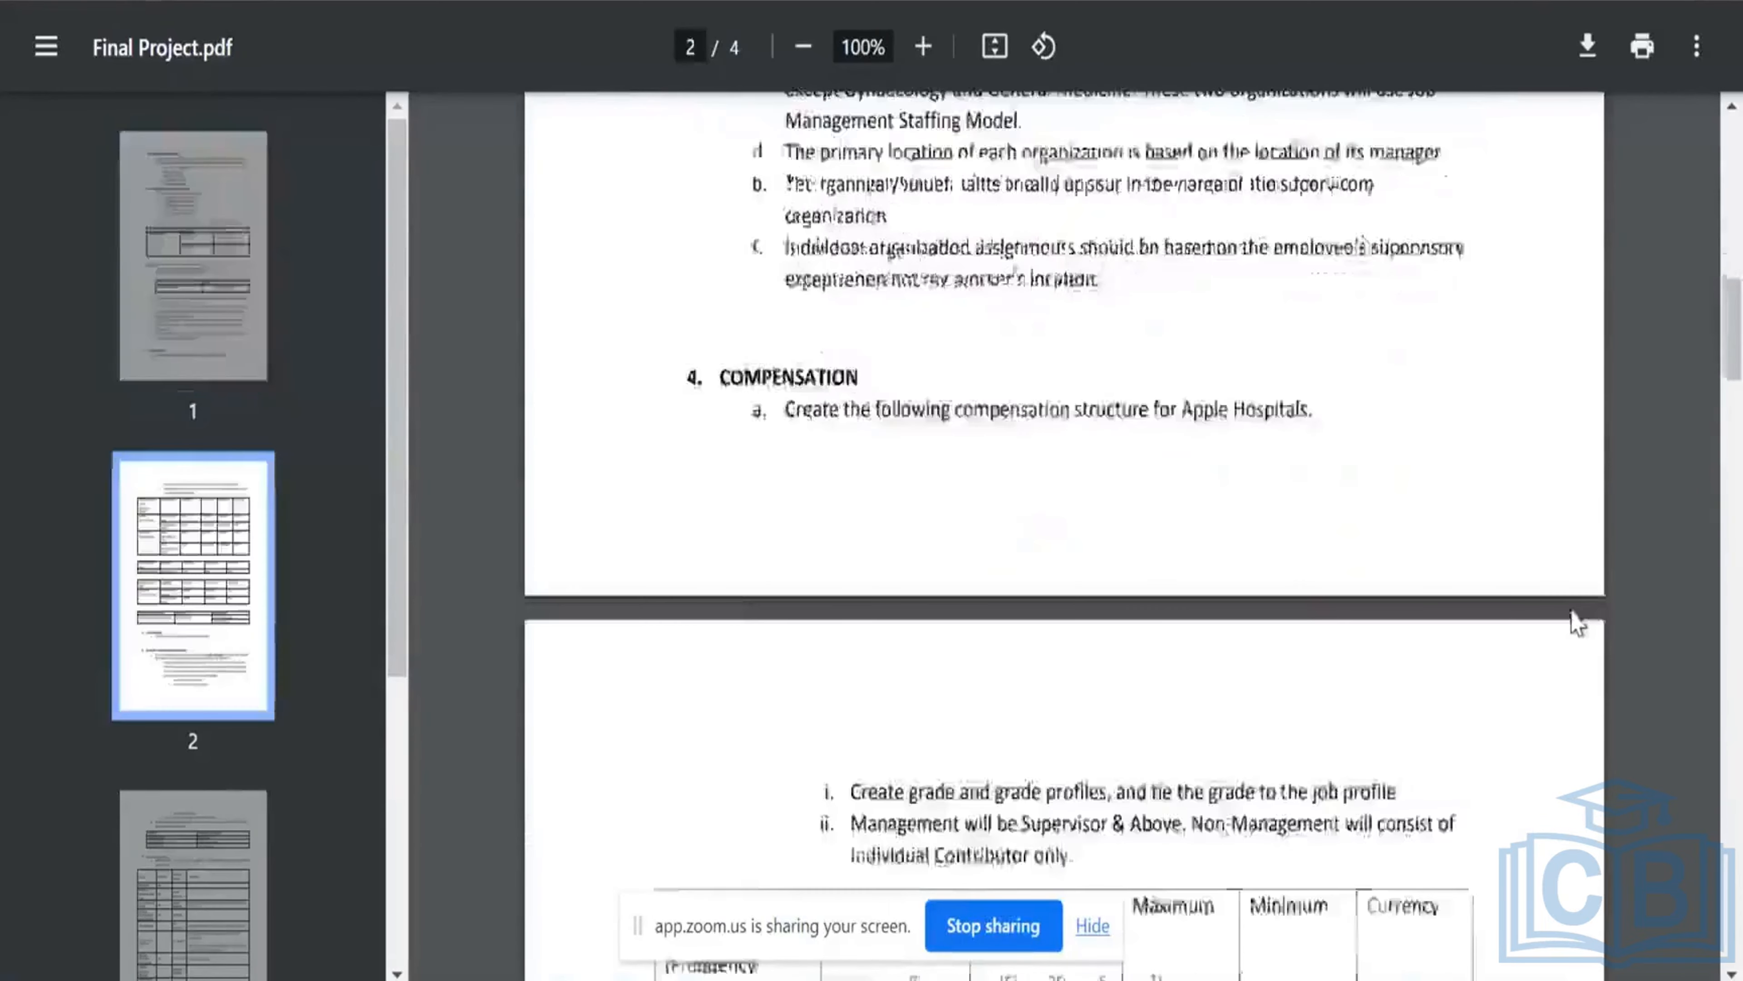
{"action": "scroll", "coordinate": [1577, 622], "scroll_direction": "down", "scroll_amount": 18}
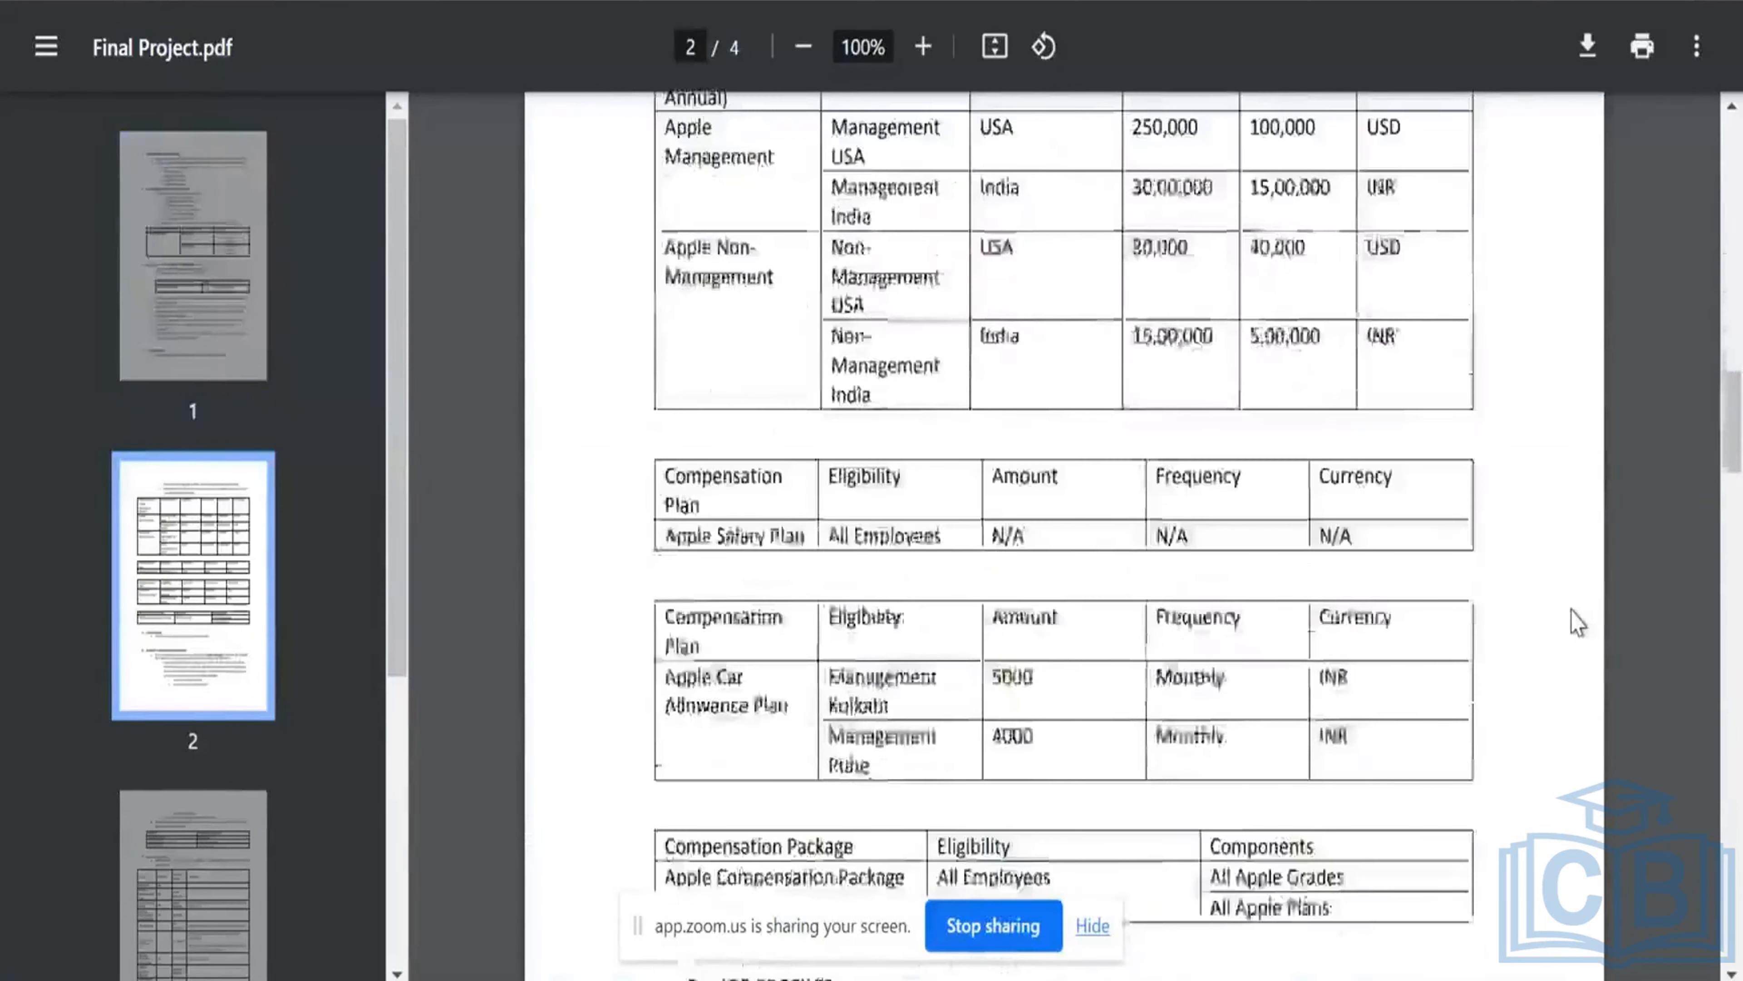
{"action": "scroll", "coordinate": [1577, 622], "scroll_direction": "down", "scroll_amount": 7}
{"action": "scroll", "coordinate": [1577, 622], "scroll_direction": "down", "scroll_amount": 6}
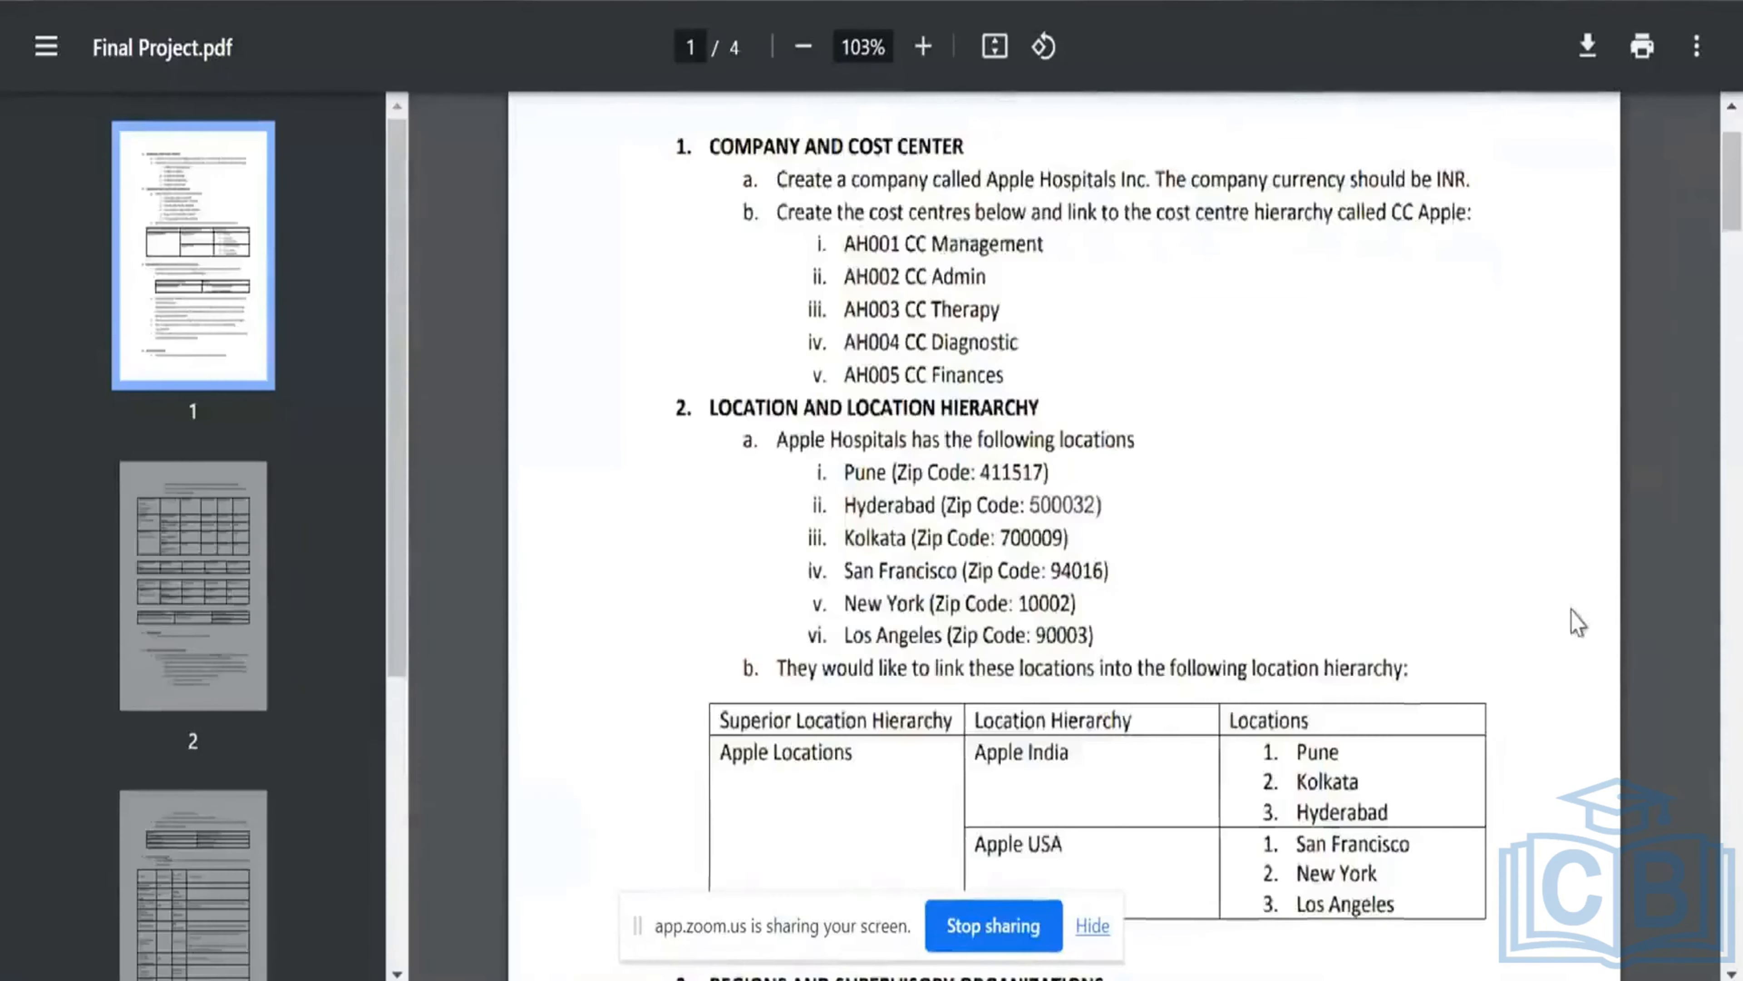
{"action": "scroll", "coordinate": [1580, 652], "scroll_direction": "up", "scroll_amount": 2}
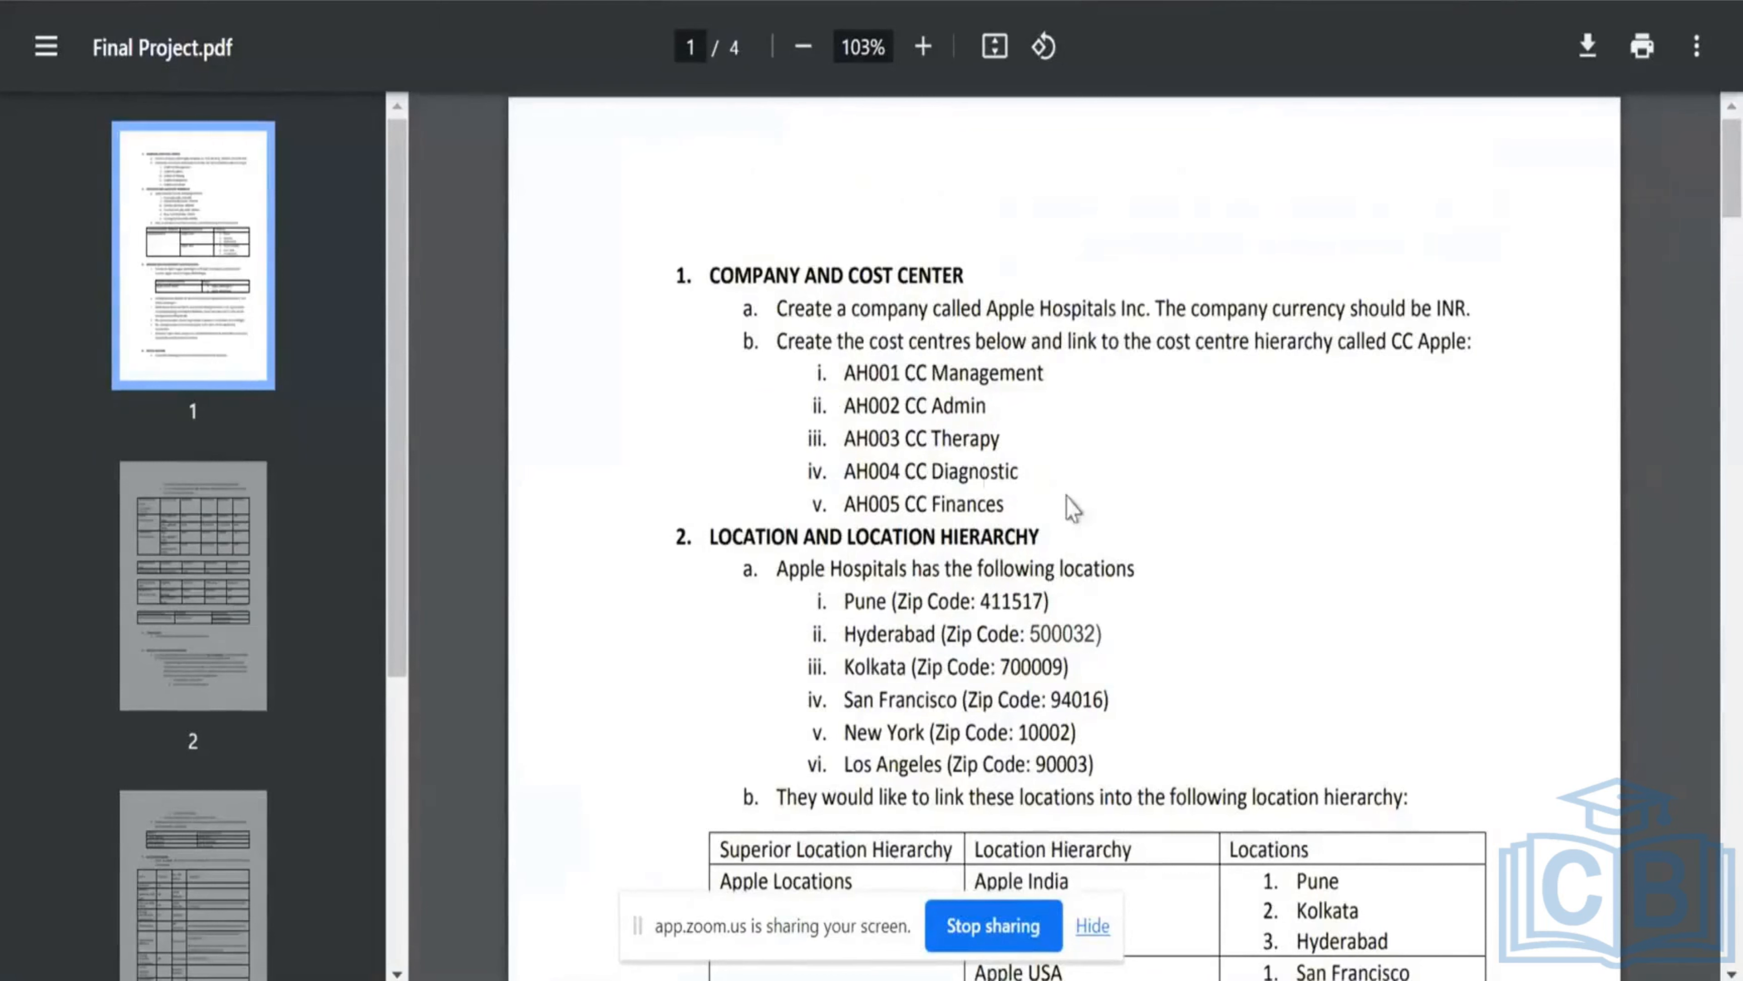
{"action": "left_click_drag", "start_coordinate": [682, 273], "coordinate": [1054, 496]}
{"action": "left_click", "coordinate": [1058, 511]}
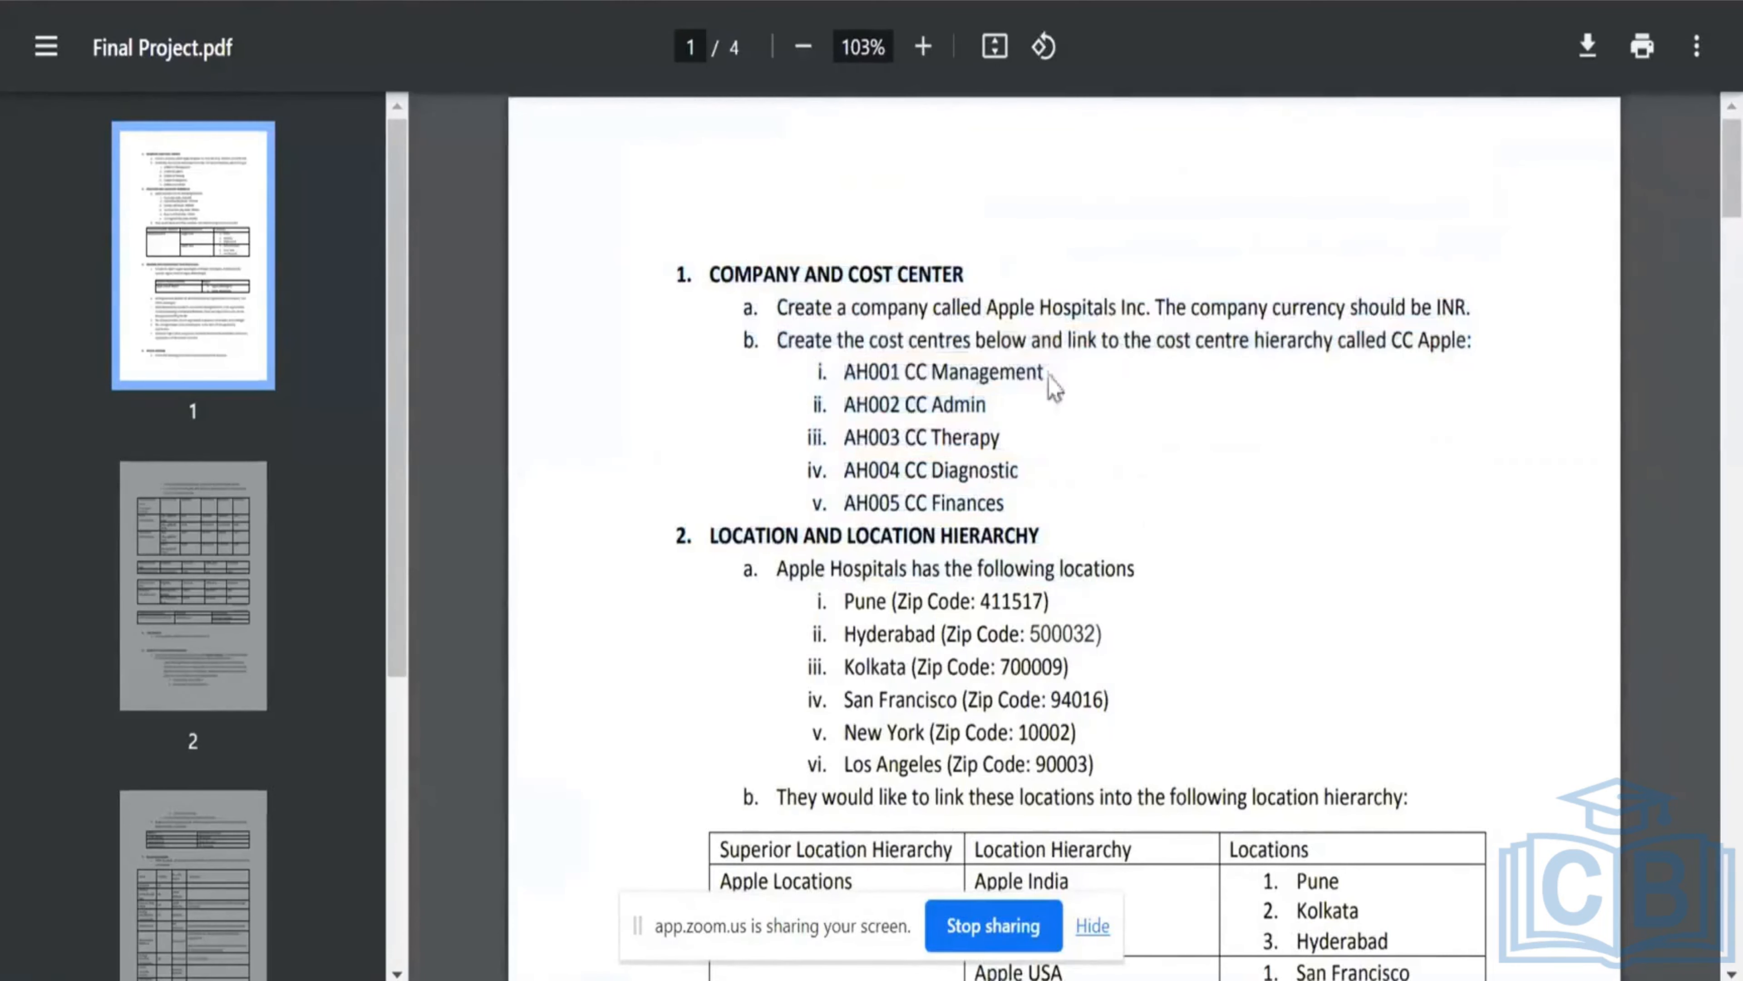
{"action": "triple_click", "coordinate": [1014, 307]}
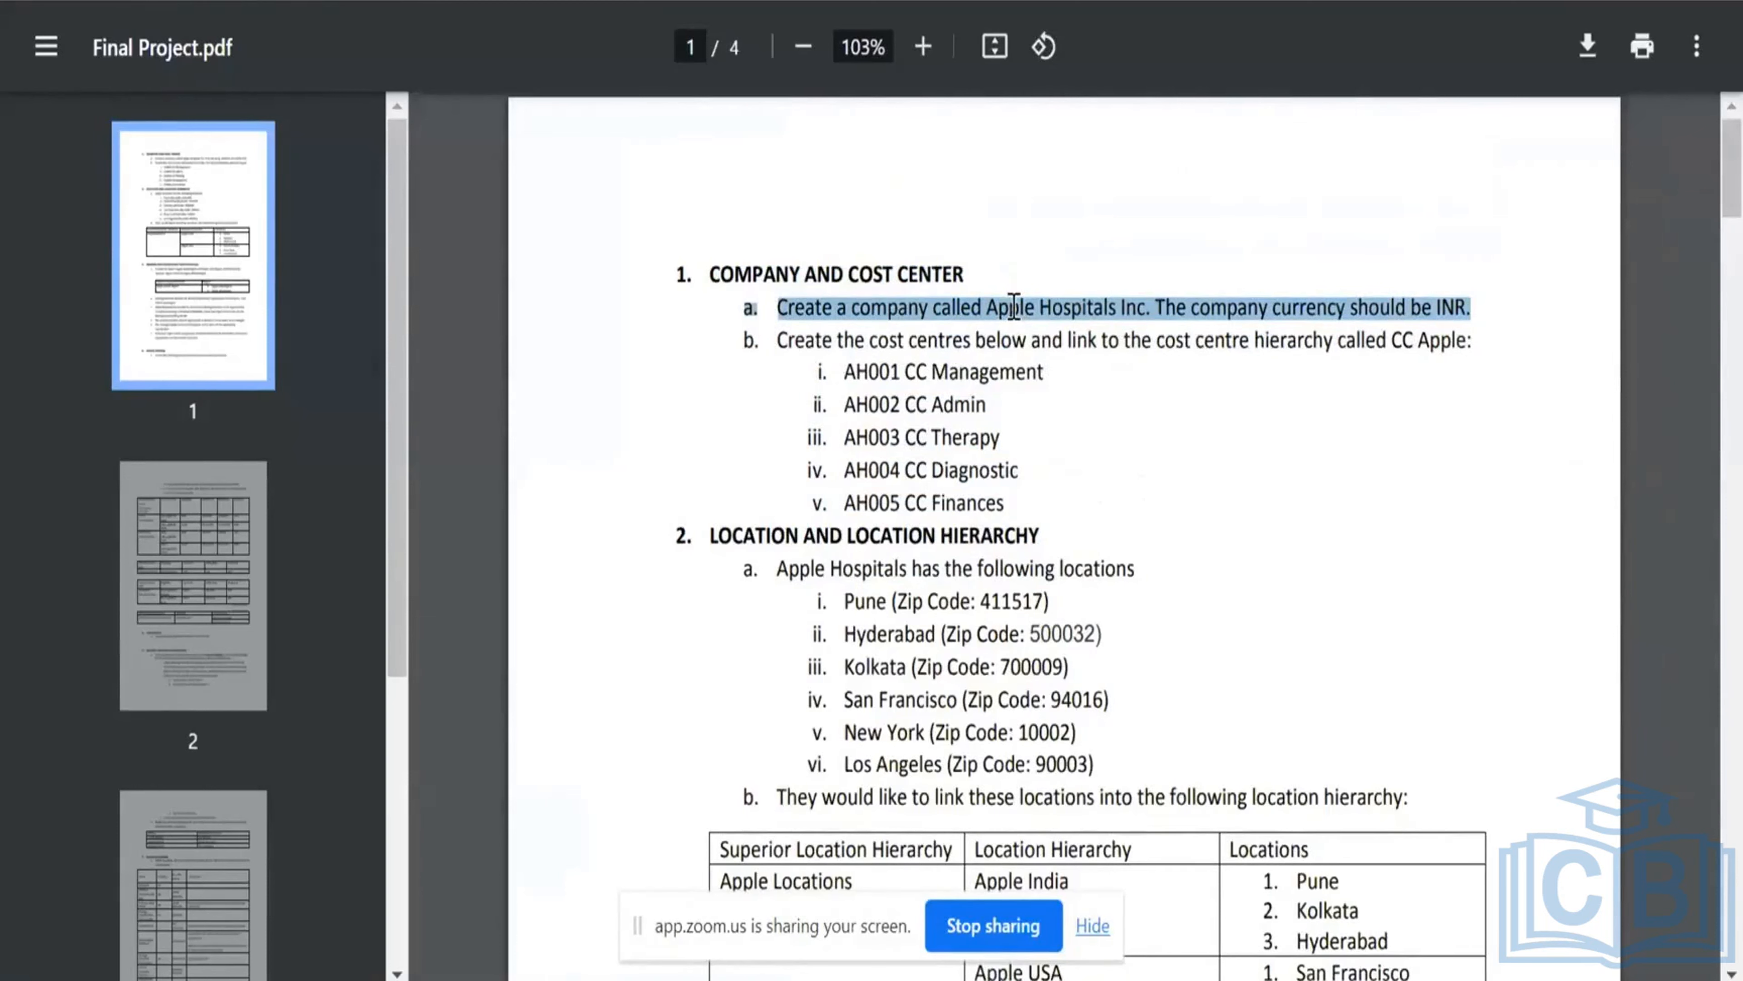
{"action": "double_click", "coordinate": [909, 309]}
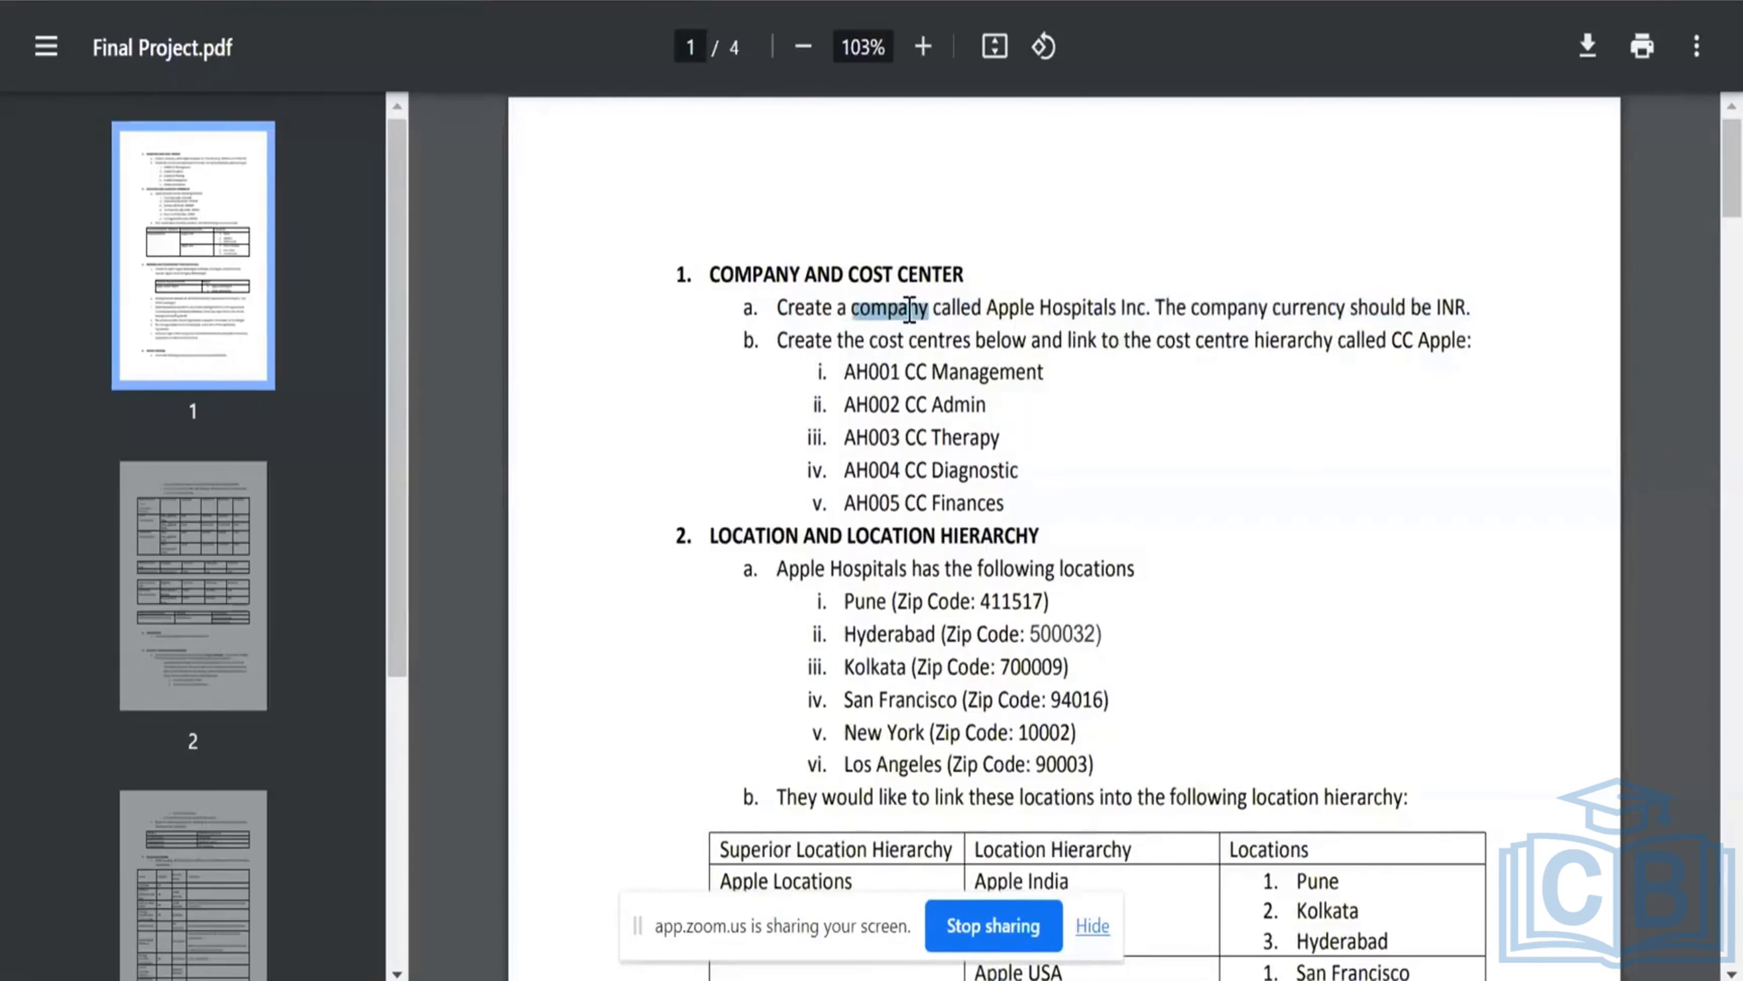
{"action": "left_click", "coordinate": [993, 309]}
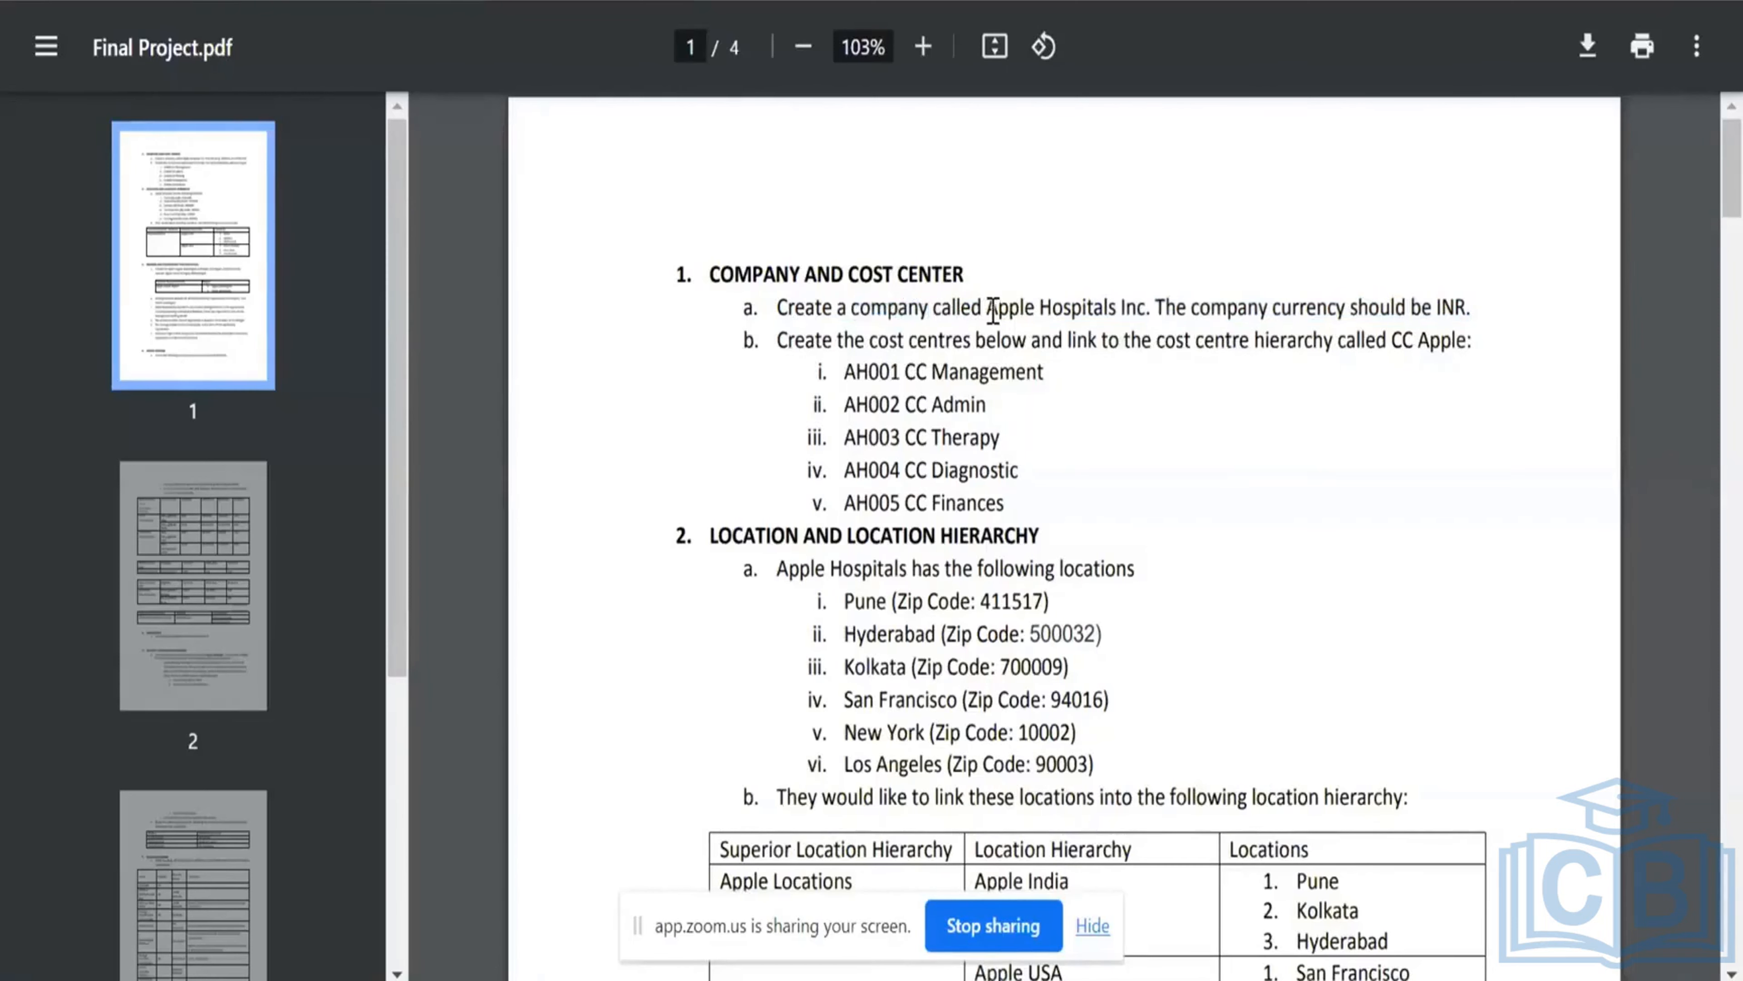
Copy the company name Apple Hospitals Inc from the brief and open the Create Company task in Workday.
{"action": "left_click_drag", "start_coordinate": [986, 307], "coordinate": [1145, 303]}
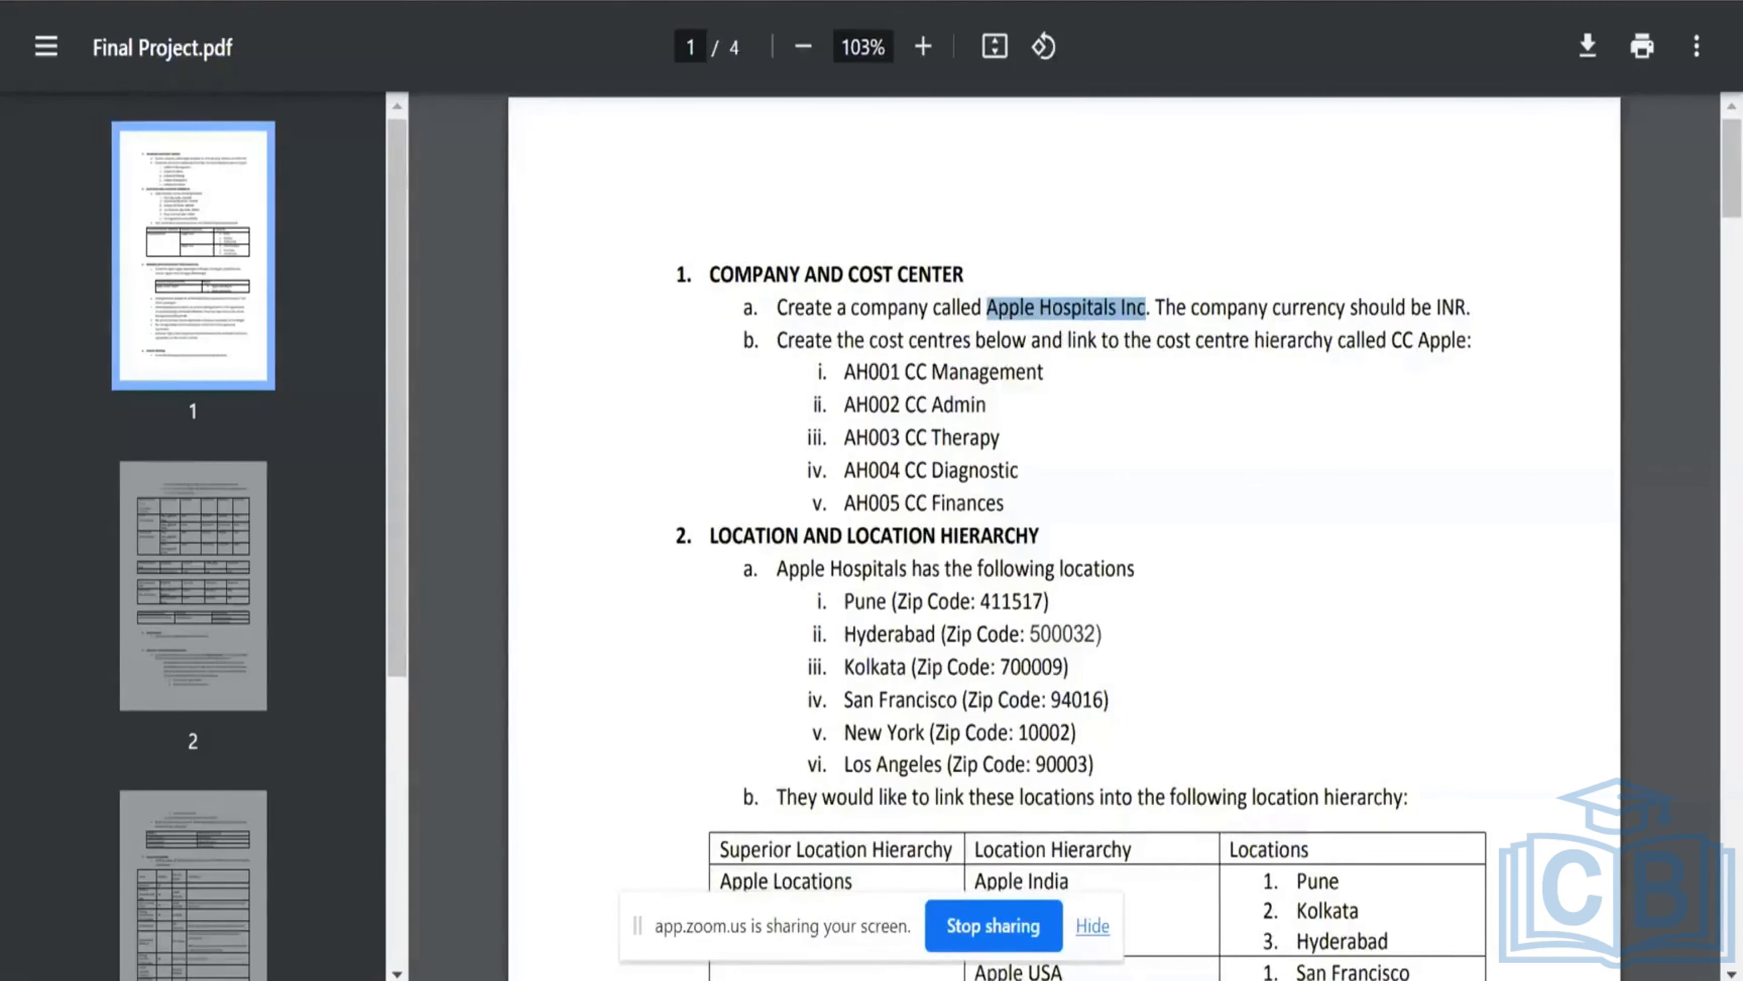
{"action": "key", "text": "ctrl+Tab"}
{"action": "left_click", "coordinate": [714, 52]}
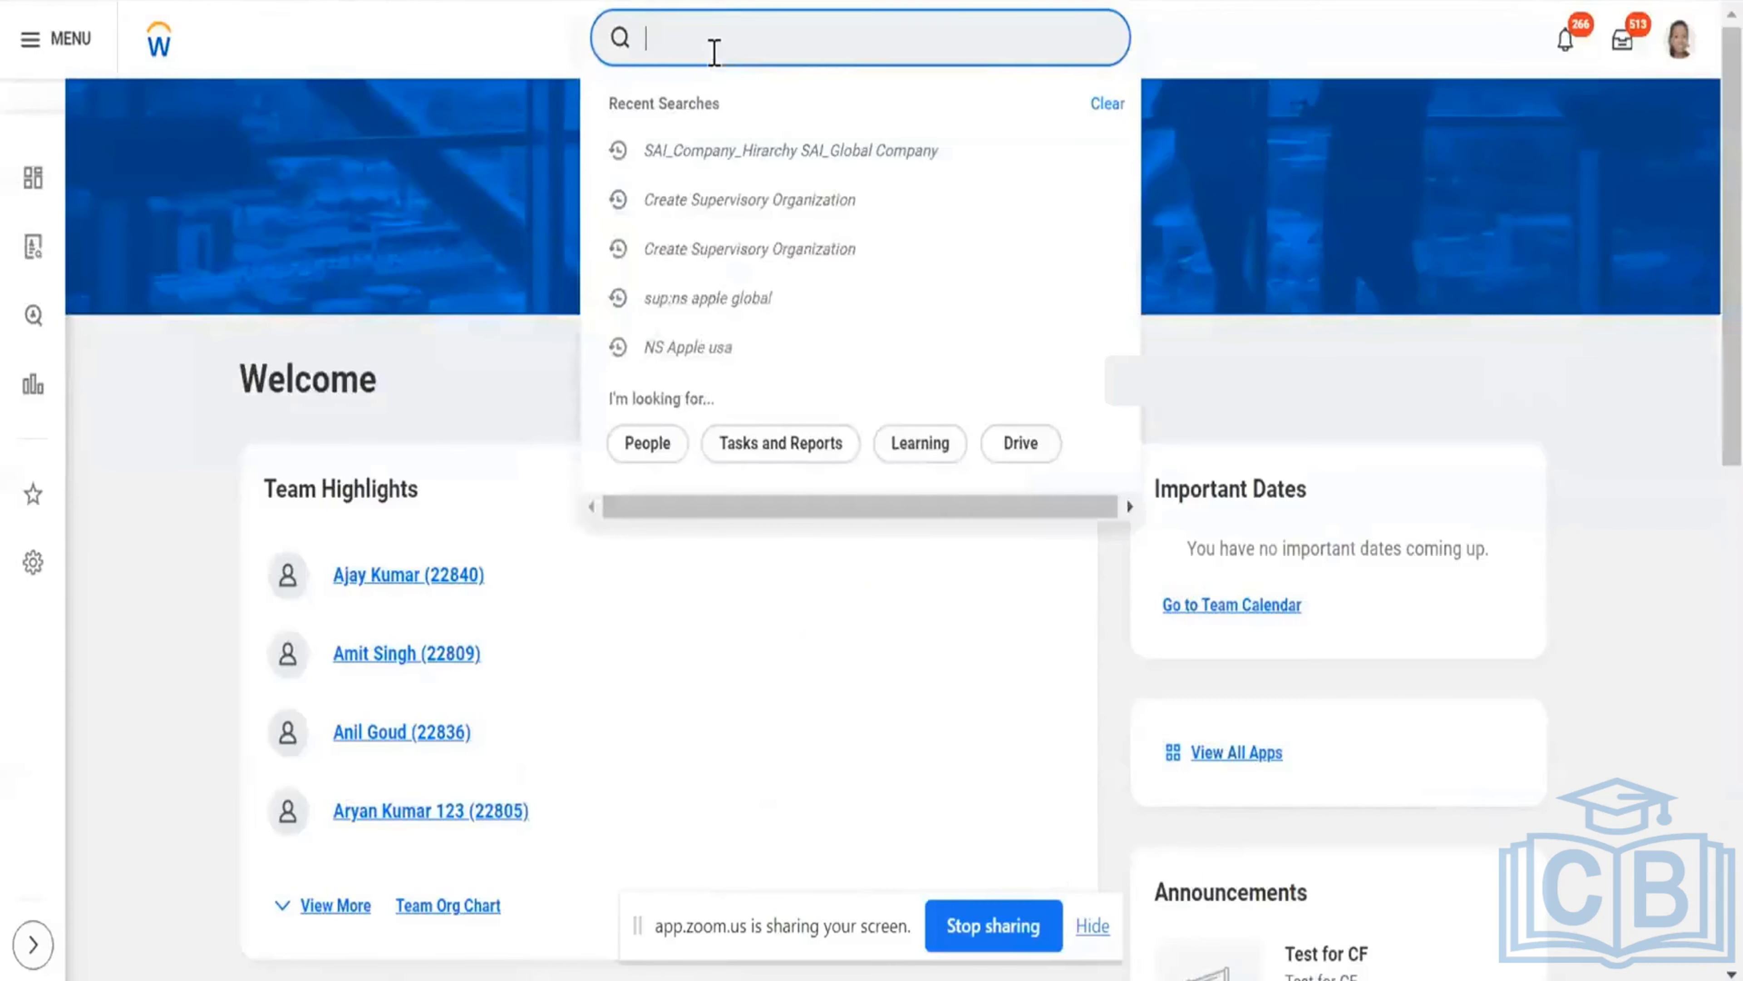
{"action": "type", "text": "create"}
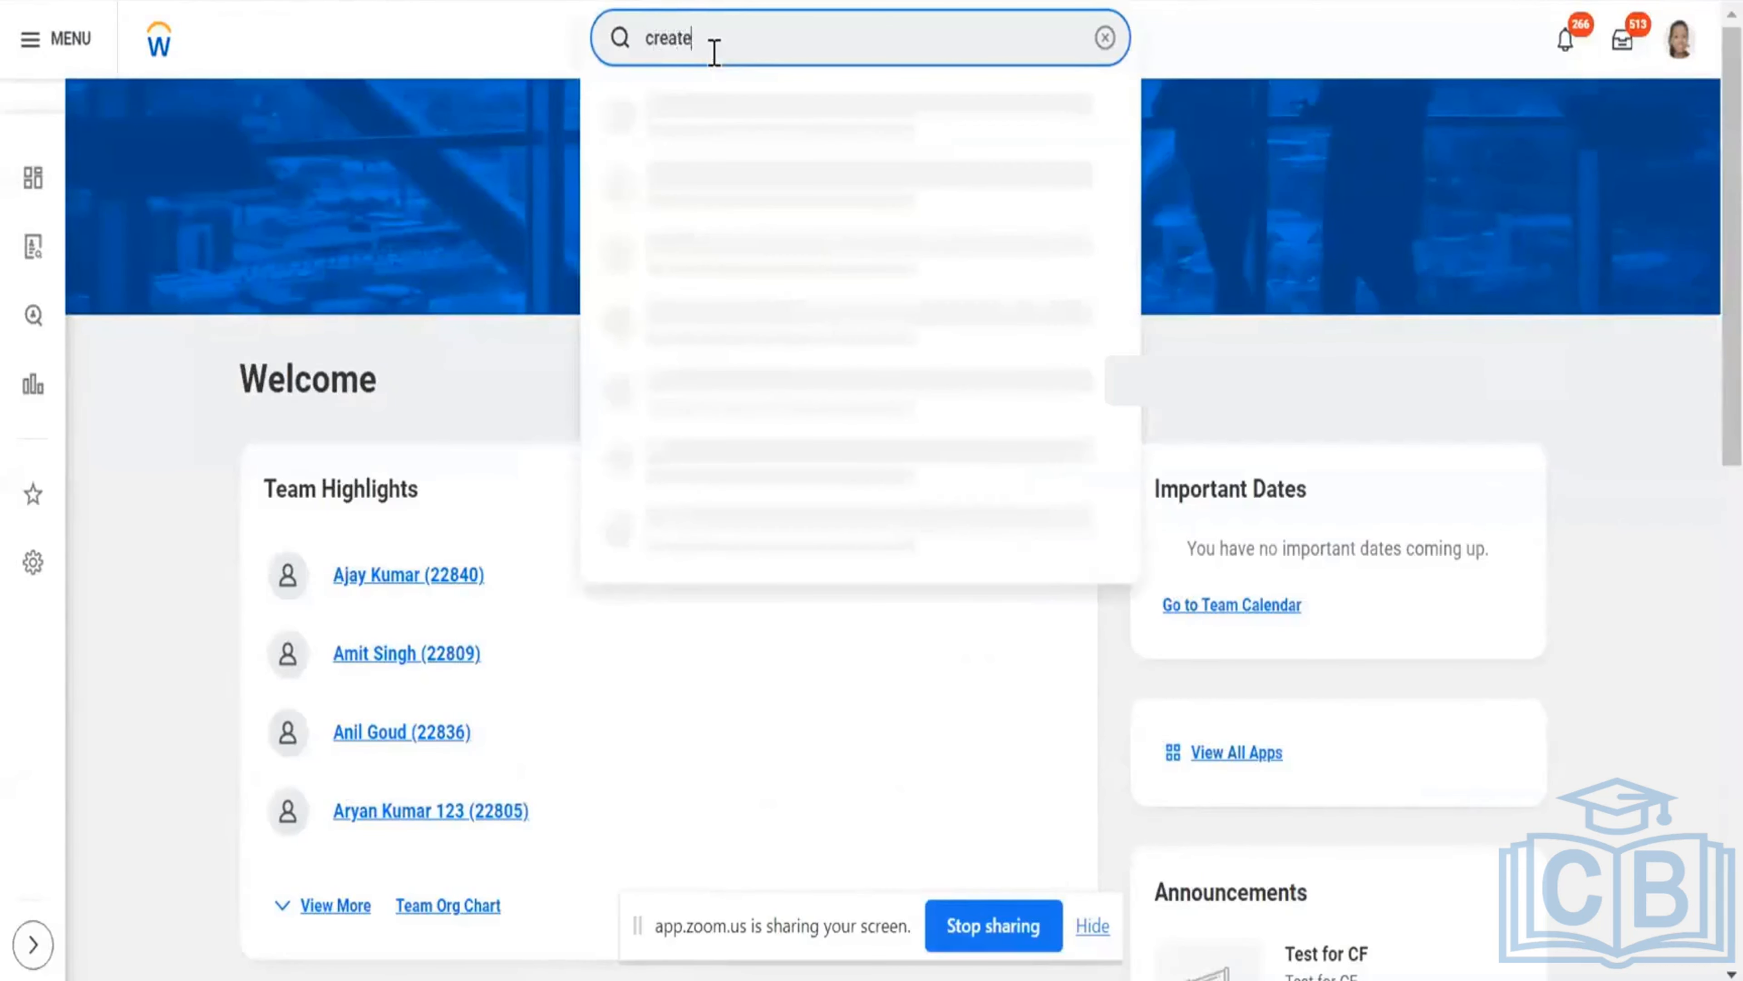
{"action": "type", "text": " compan"}
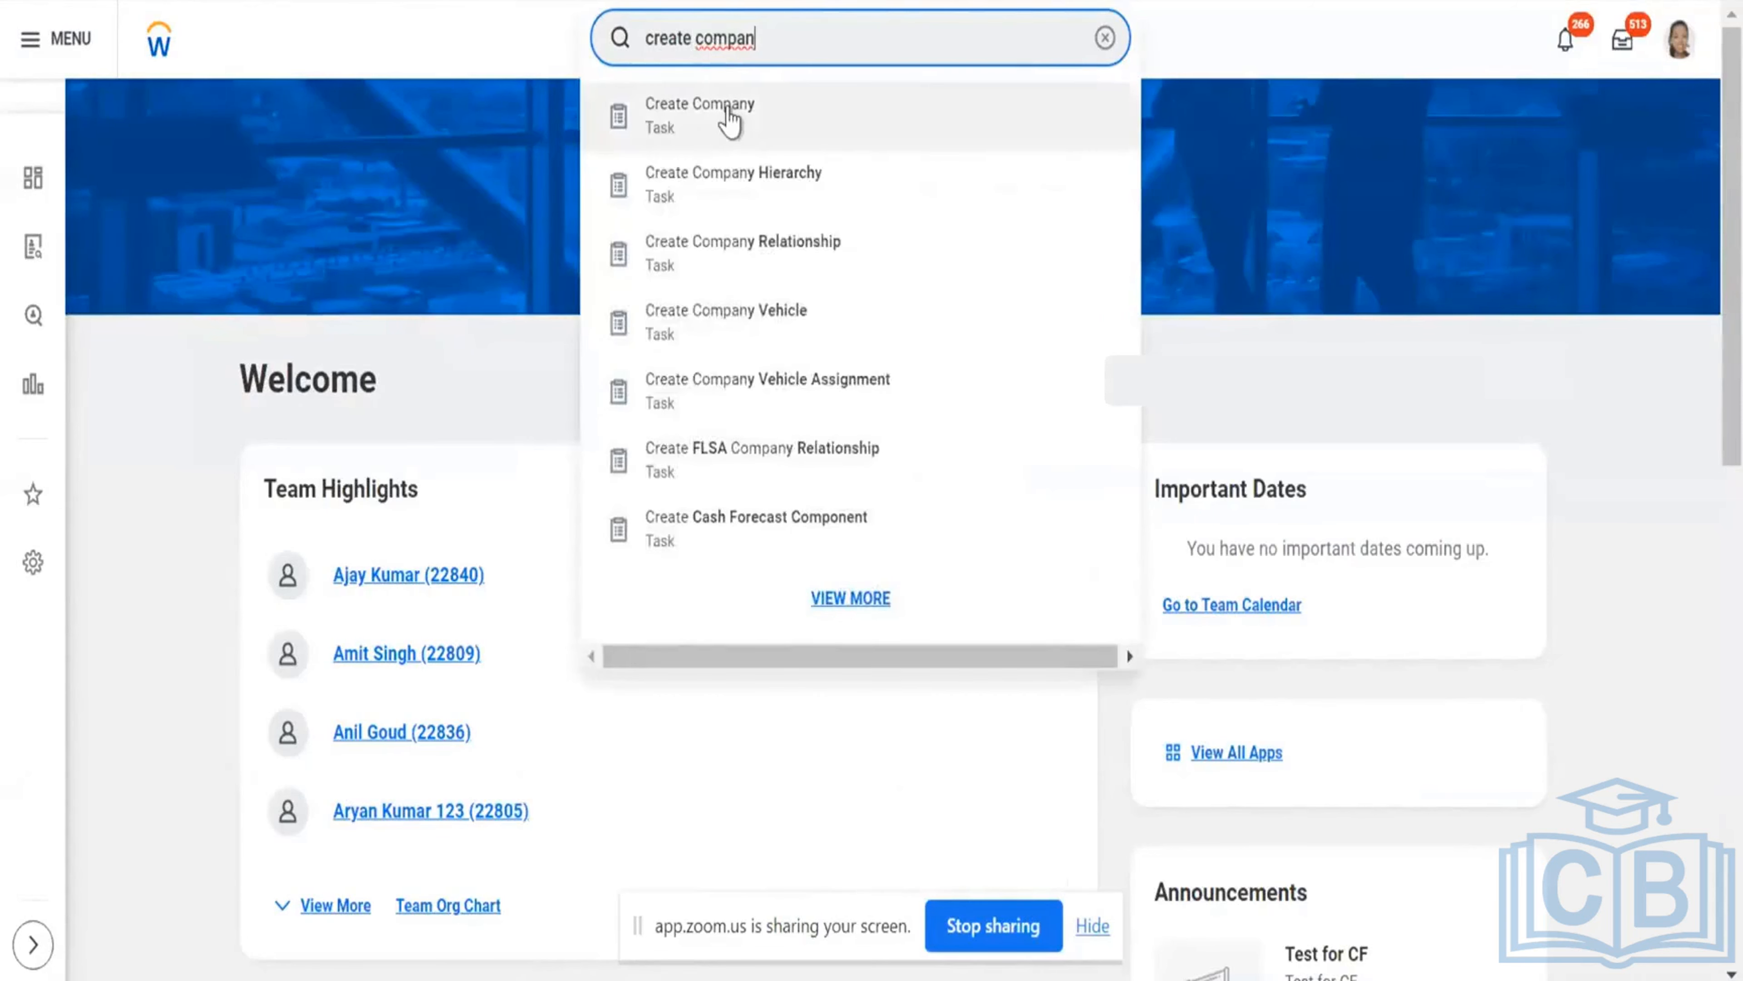
{"action": "left_click", "coordinate": [729, 122]}
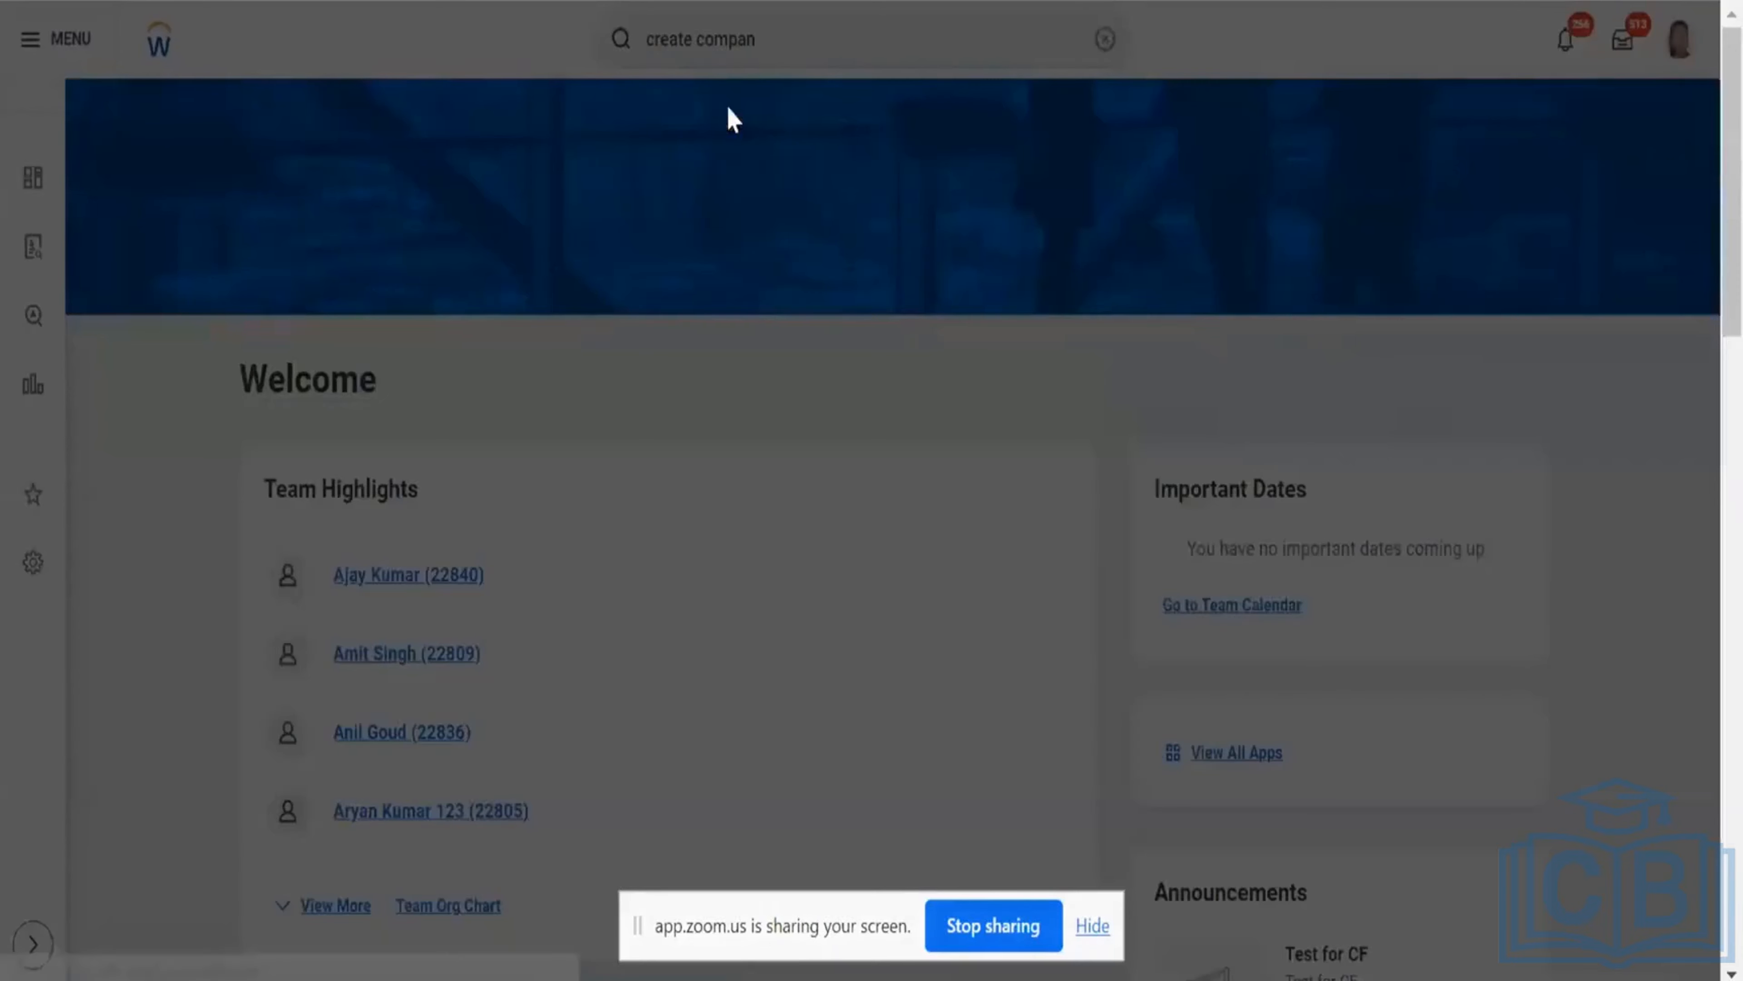
Start a new reorganization for the company, named Apple Hospitals Inc and dated 01/01/1900.
{"action": "left_click", "coordinate": [805, 323]}
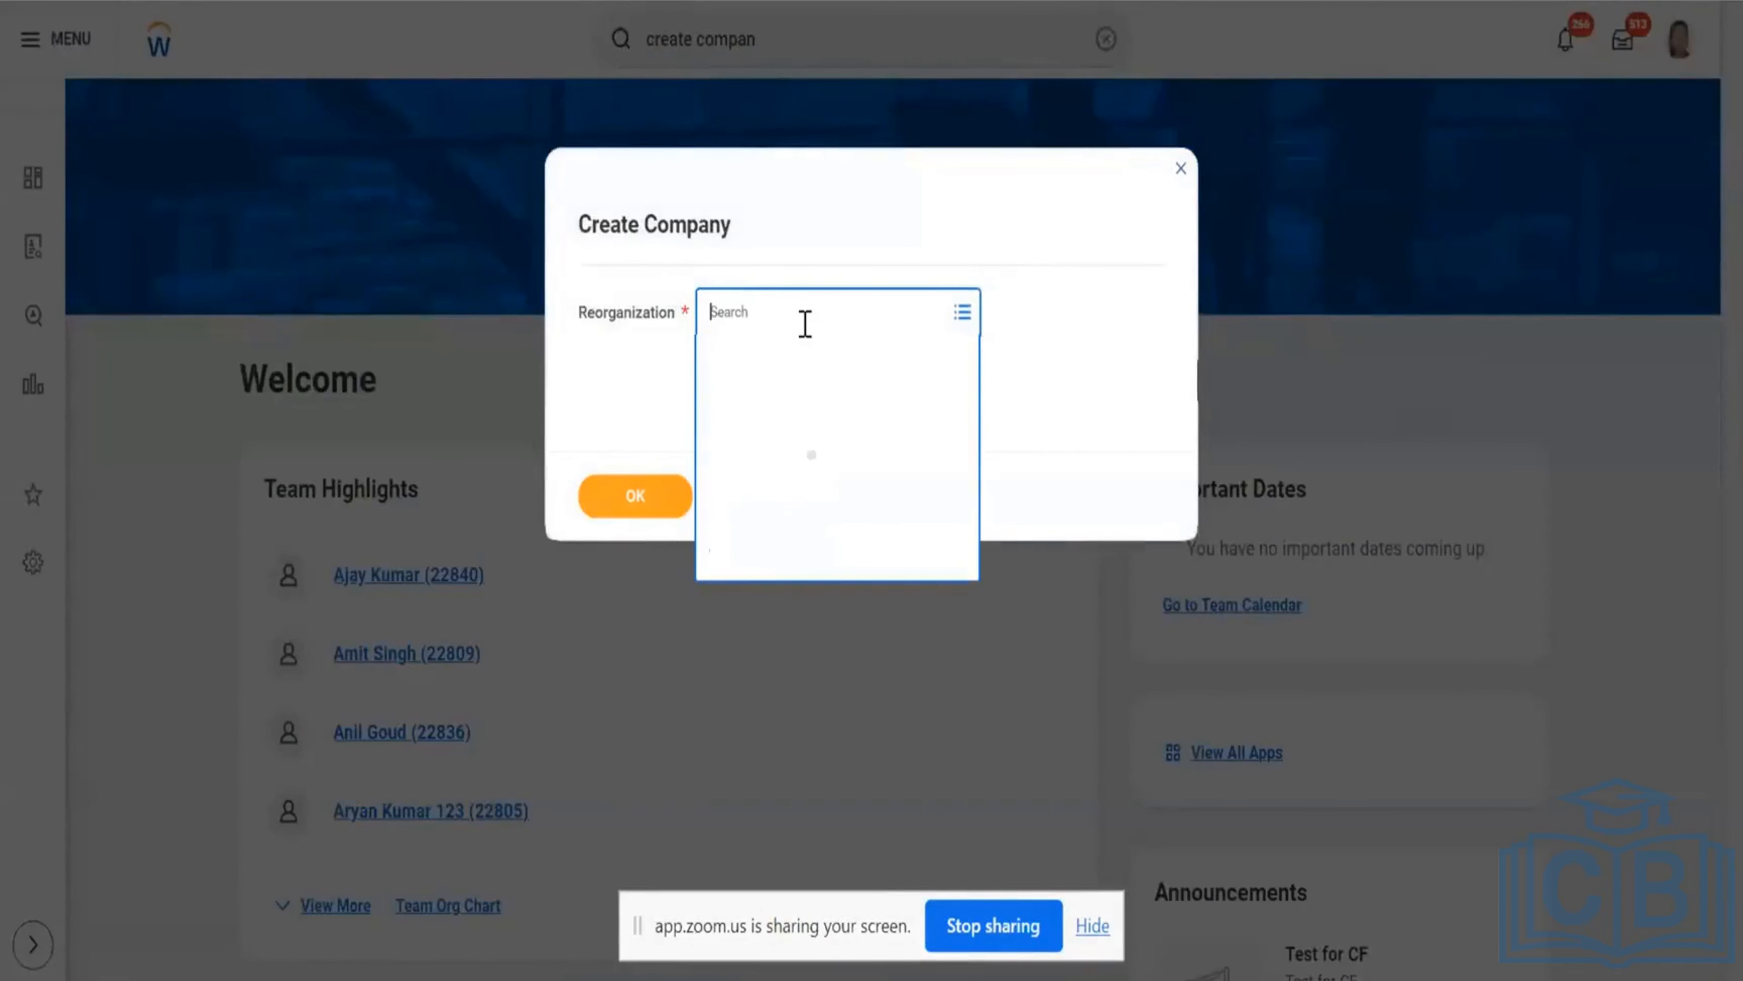
{"action": "left_click", "coordinate": [779, 553]}
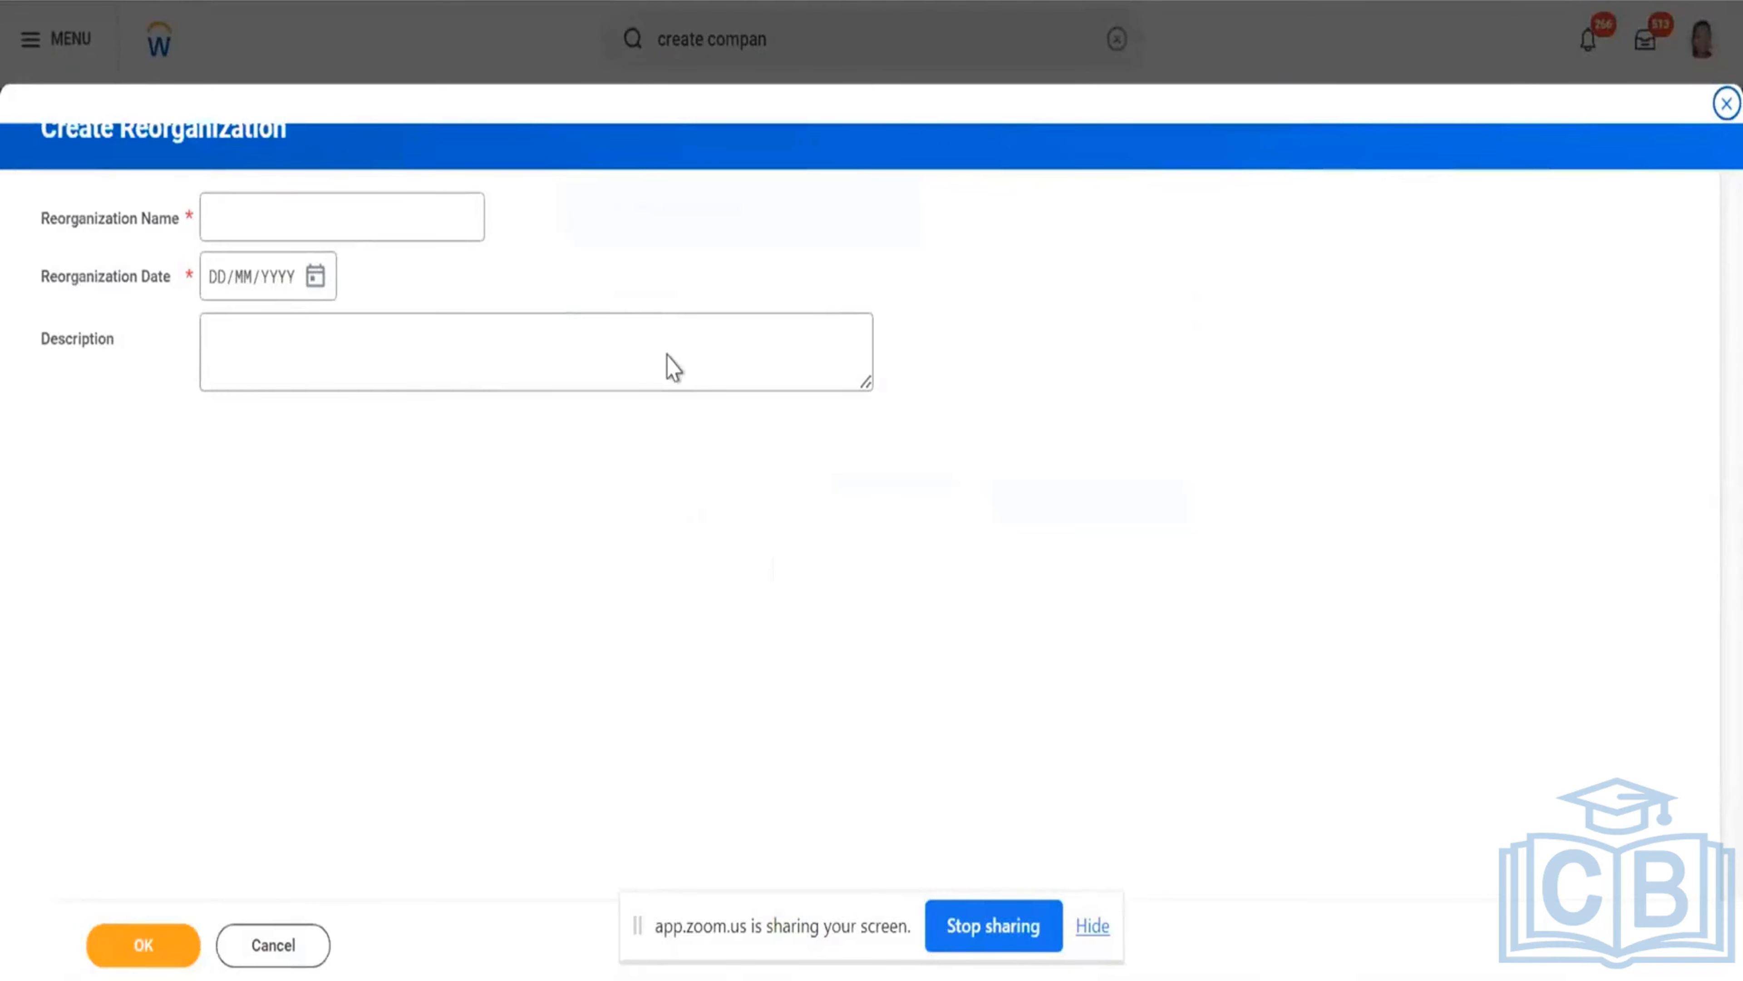
{"action": "left_click", "coordinate": [357, 229]}
{"action": "type", "text": "Apple Hospitals Inc"}
{"action": "key", "text": "Tab"}
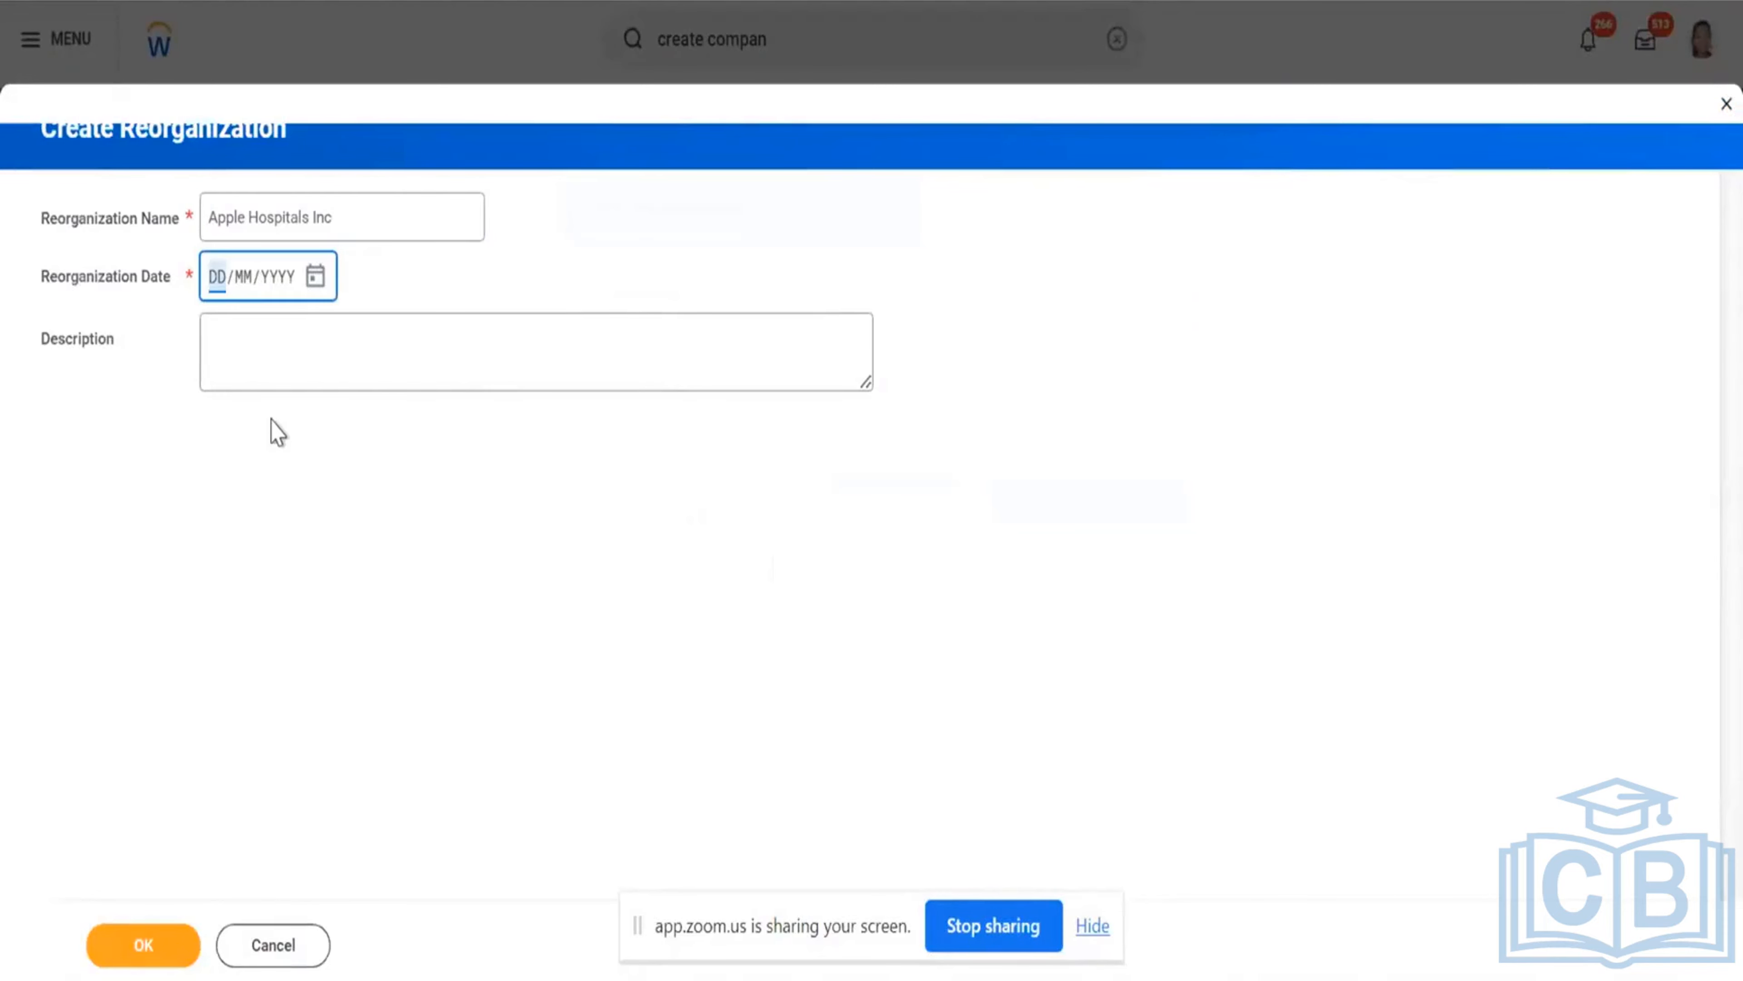
{"action": "type", "text": "01/01/"}
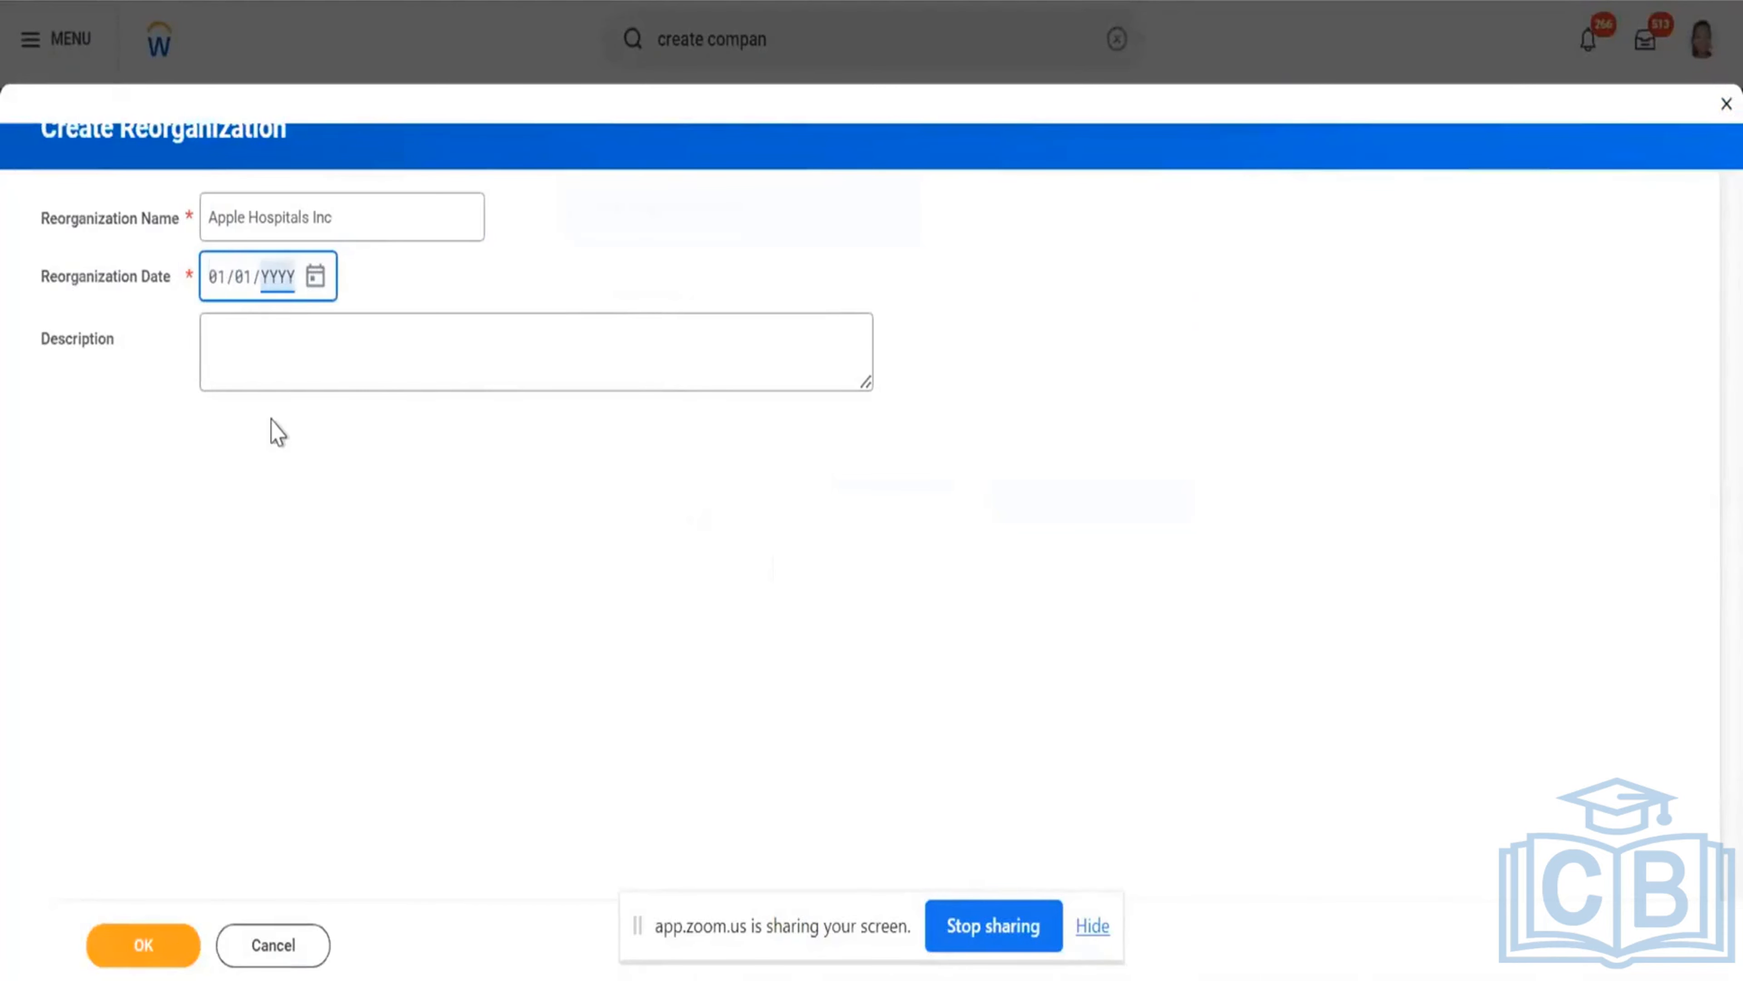
{"action": "type", "text": "1900"}
Describe the reorganization as "Apple Hospitals Inc - Test" plus the tester's first name, and save it as the company's reorganization.
{"action": "left_click", "coordinate": [346, 346]}
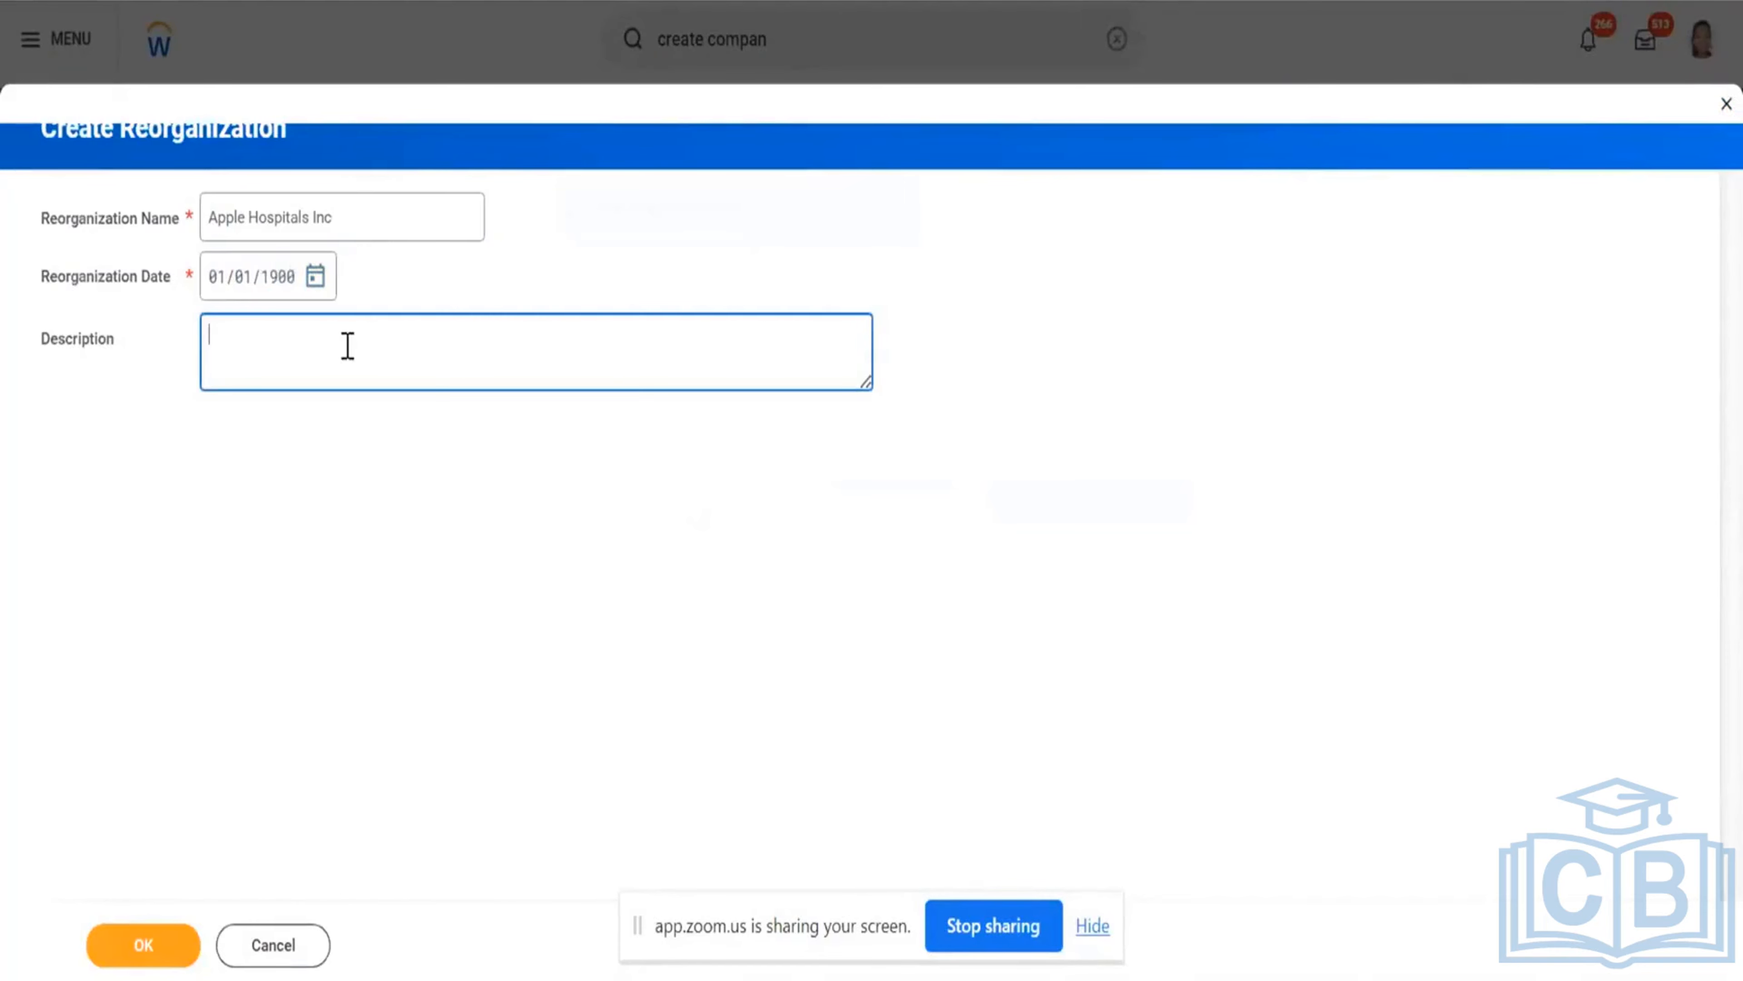
{"action": "type", "text": "Apple Hospitals Inc"}
{"action": "type", "text": "- Test Aryan"}
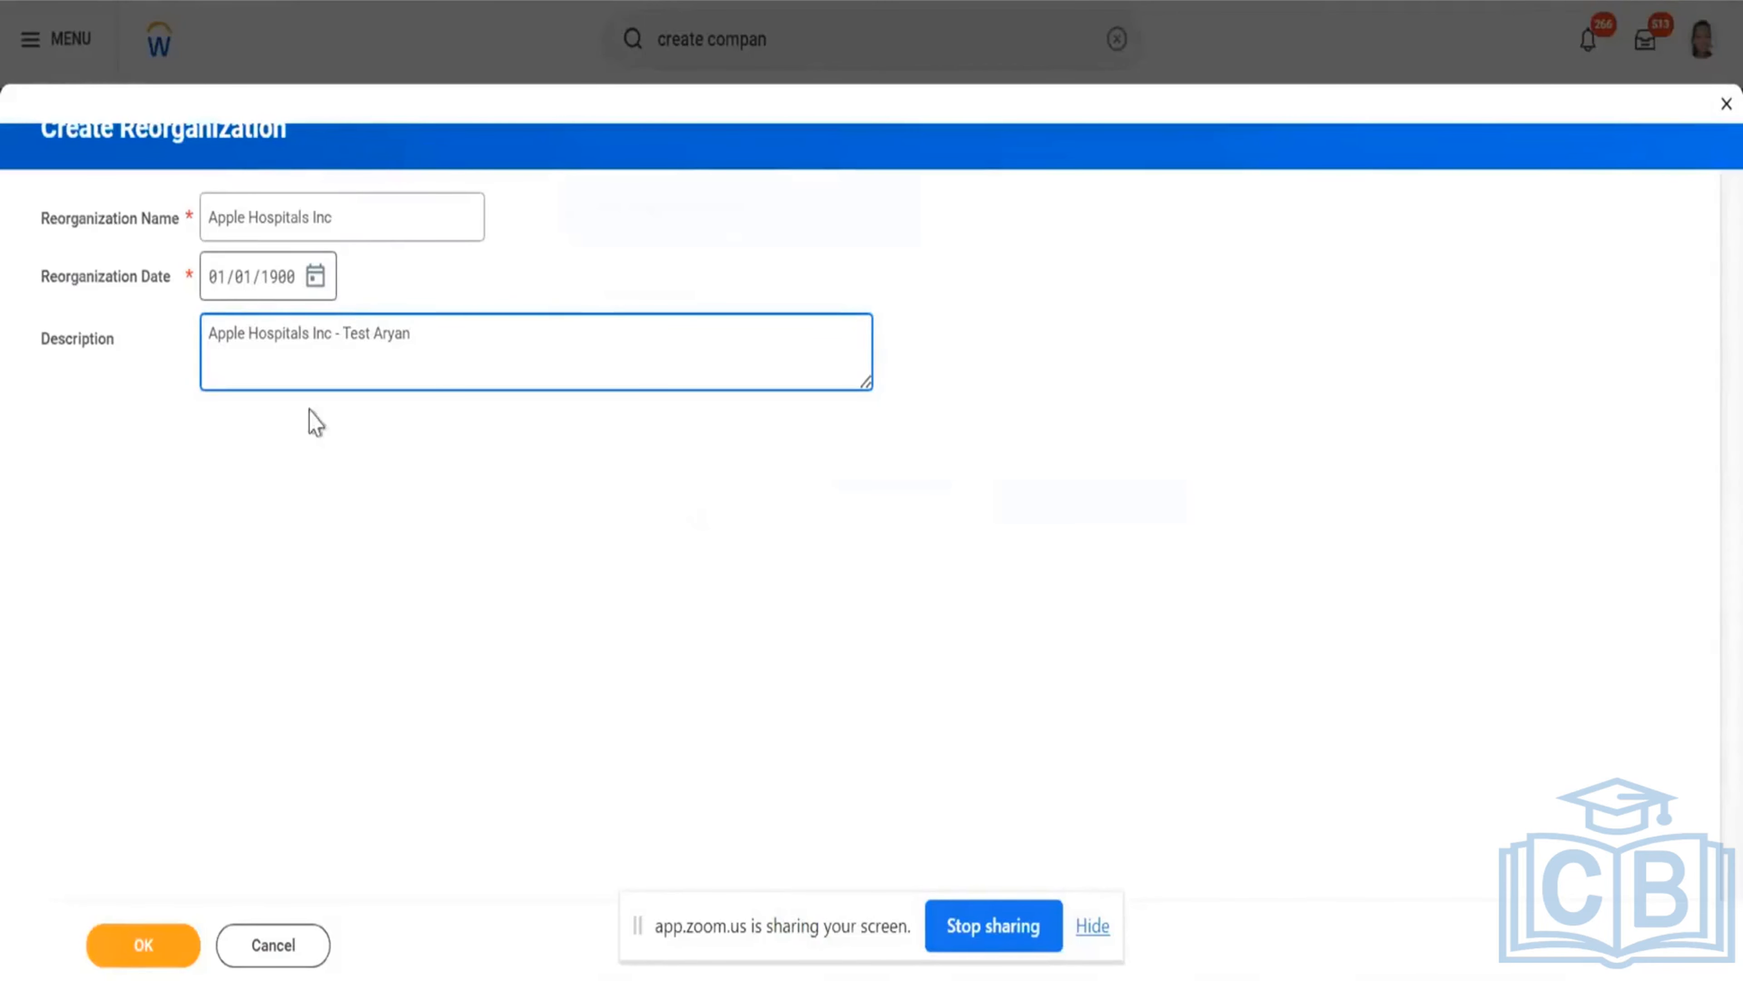
{"action": "left_click", "coordinate": [167, 954]}
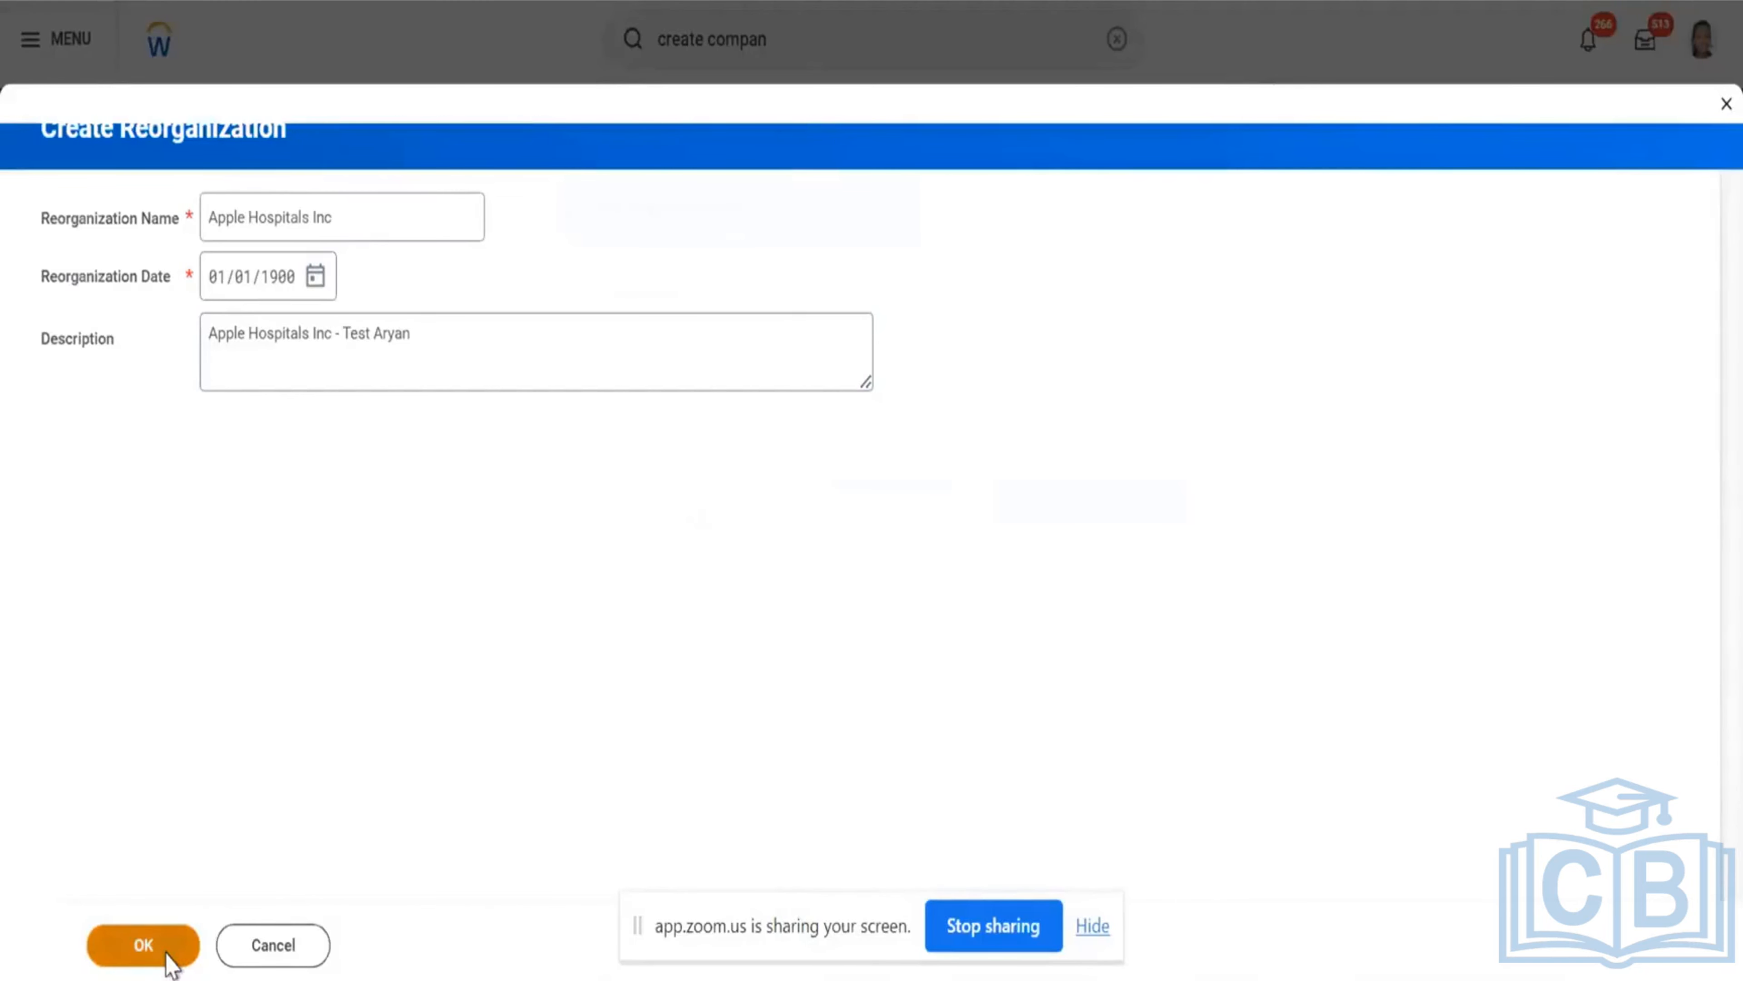
{"action": "left_click", "coordinate": [168, 962]}
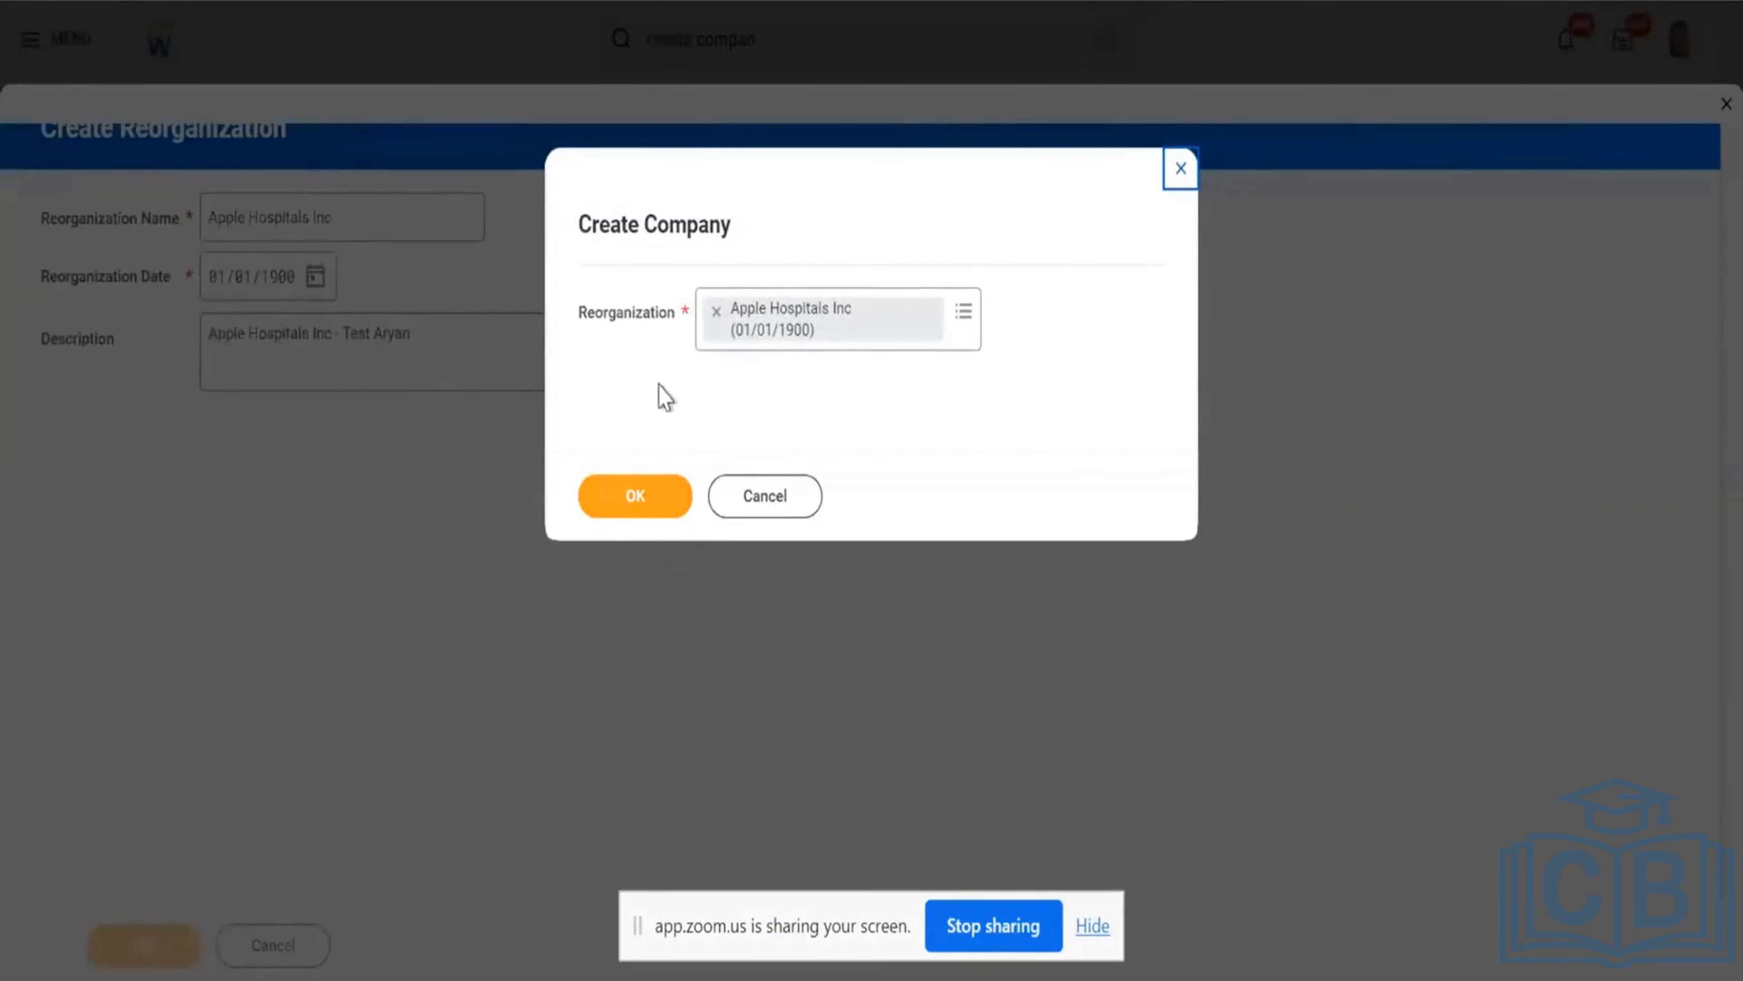
{"action": "left_click", "coordinate": [669, 496]}
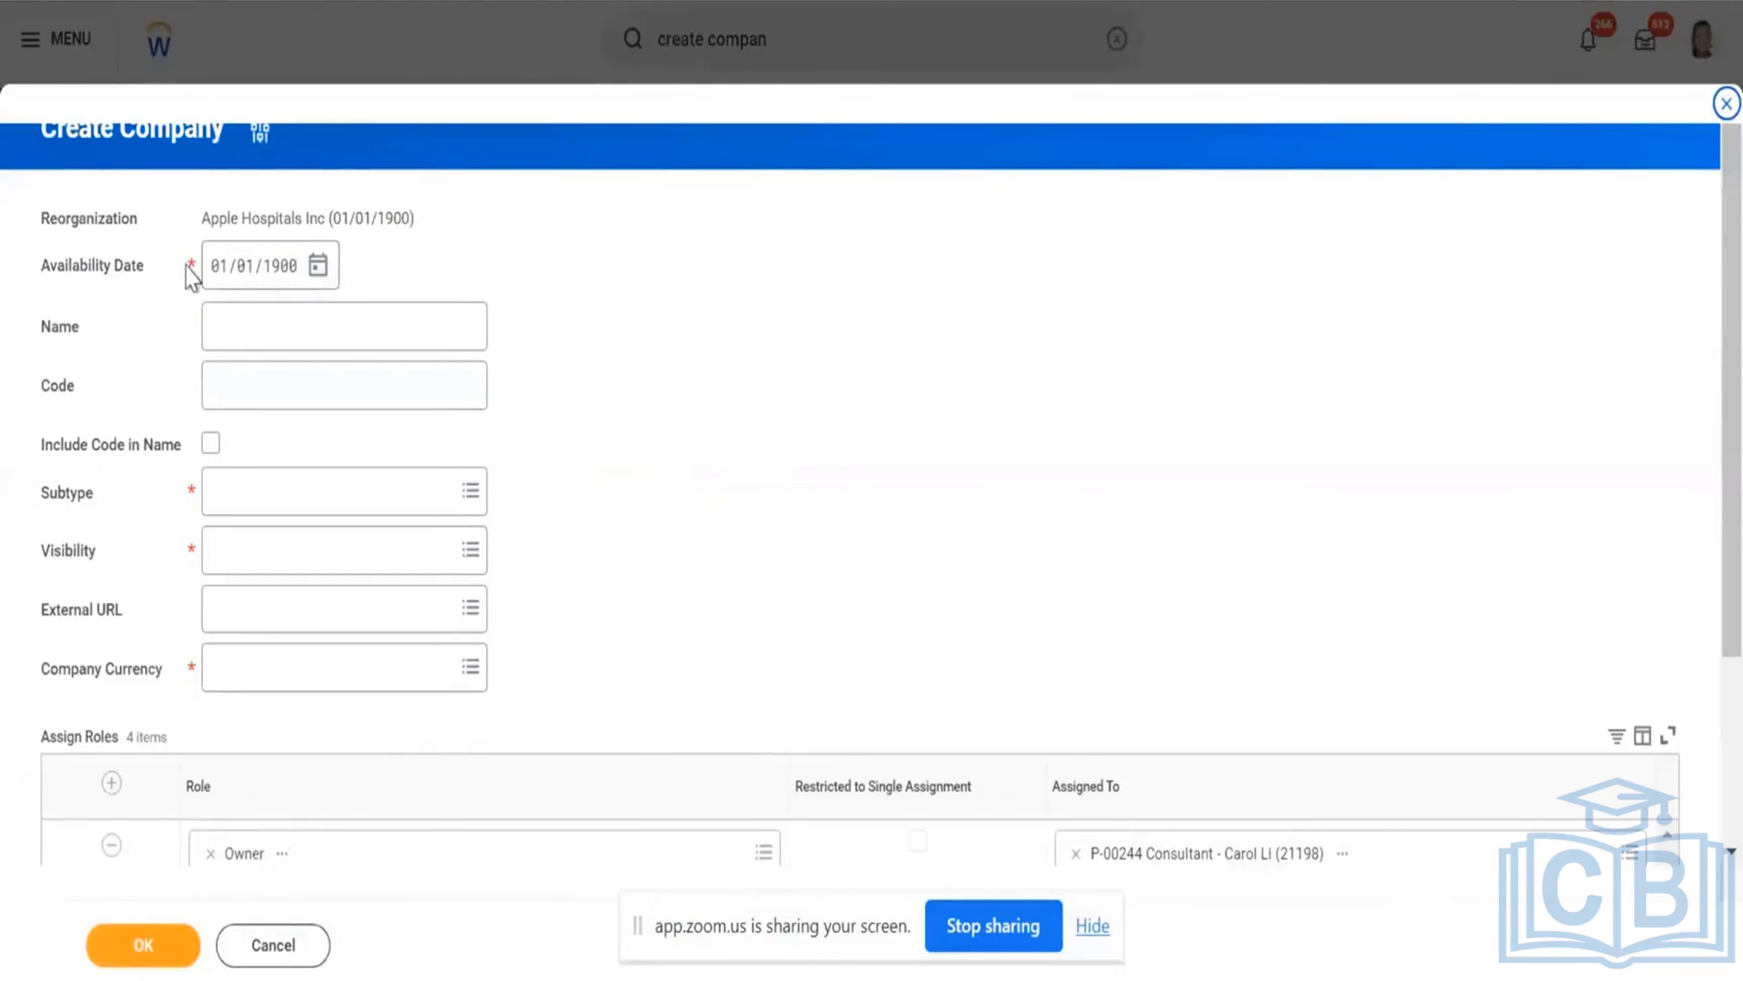
Name the company Apple Hospitals Inc, with subtype Company and visibility Everyone.
{"action": "mouse_move", "coordinate": [139, 287]}
{"action": "left_click", "coordinate": [259, 328]}
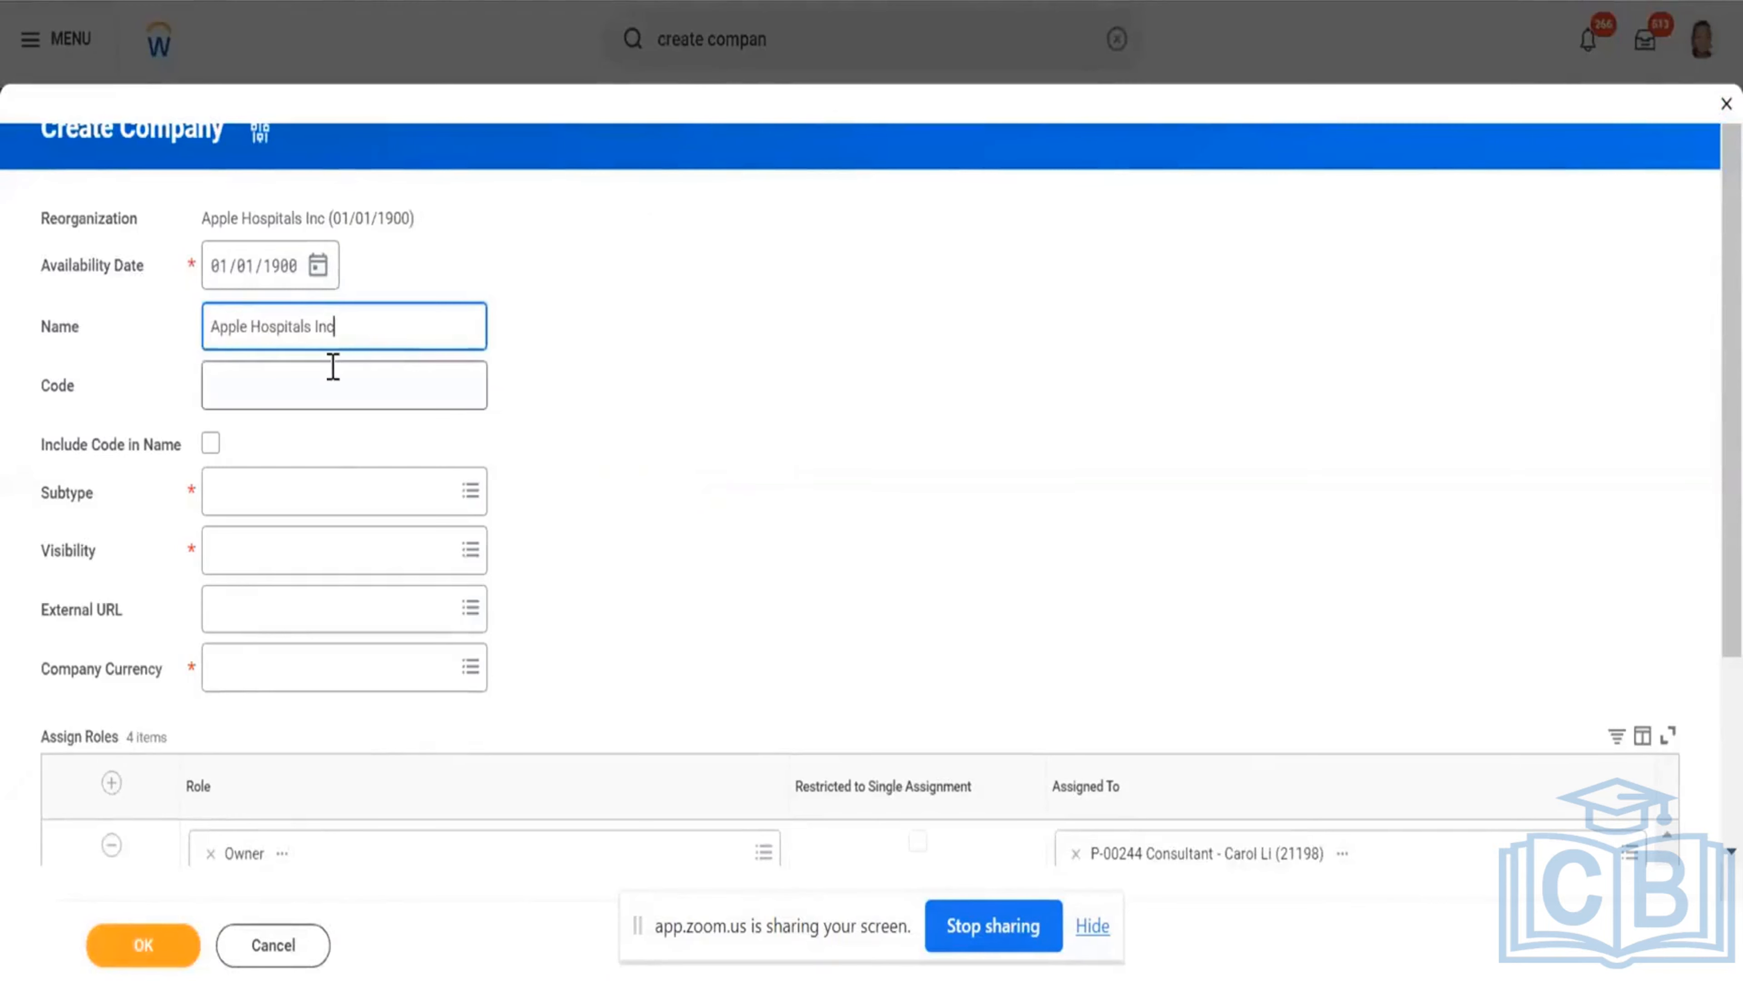
{"action": "left_click", "coordinate": [322, 491]}
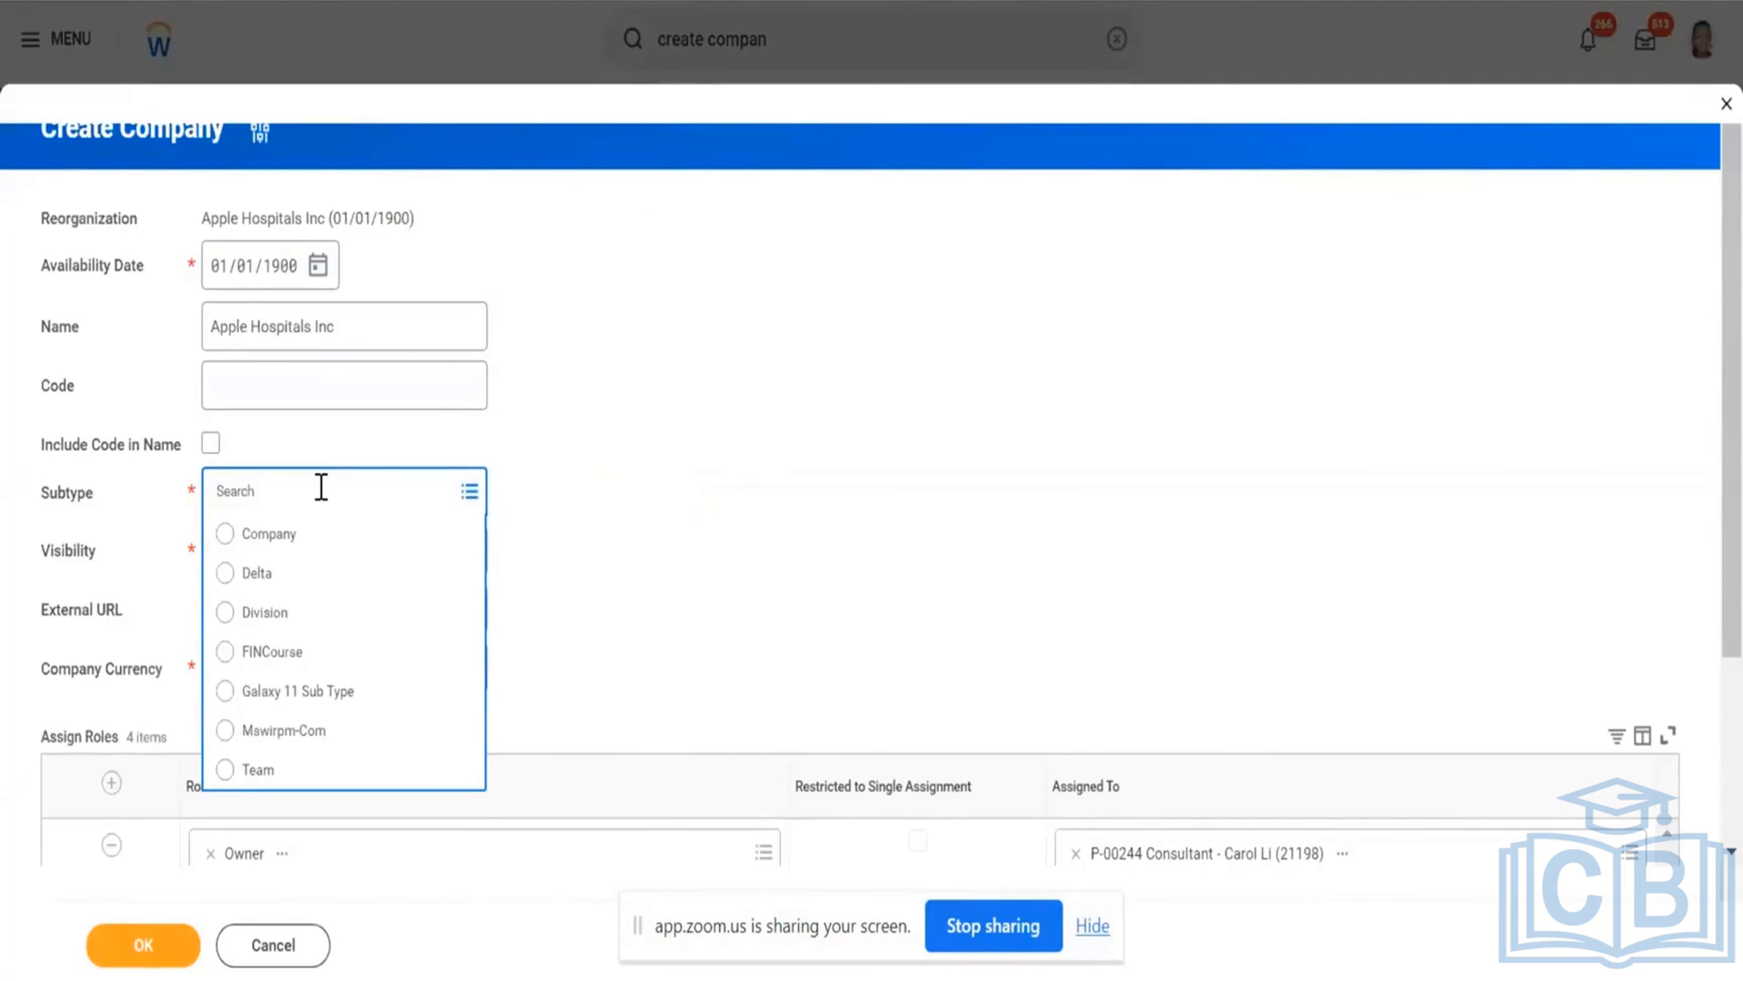
{"action": "left_click", "coordinate": [297, 539]}
{"action": "left_click", "coordinate": [305, 550]}
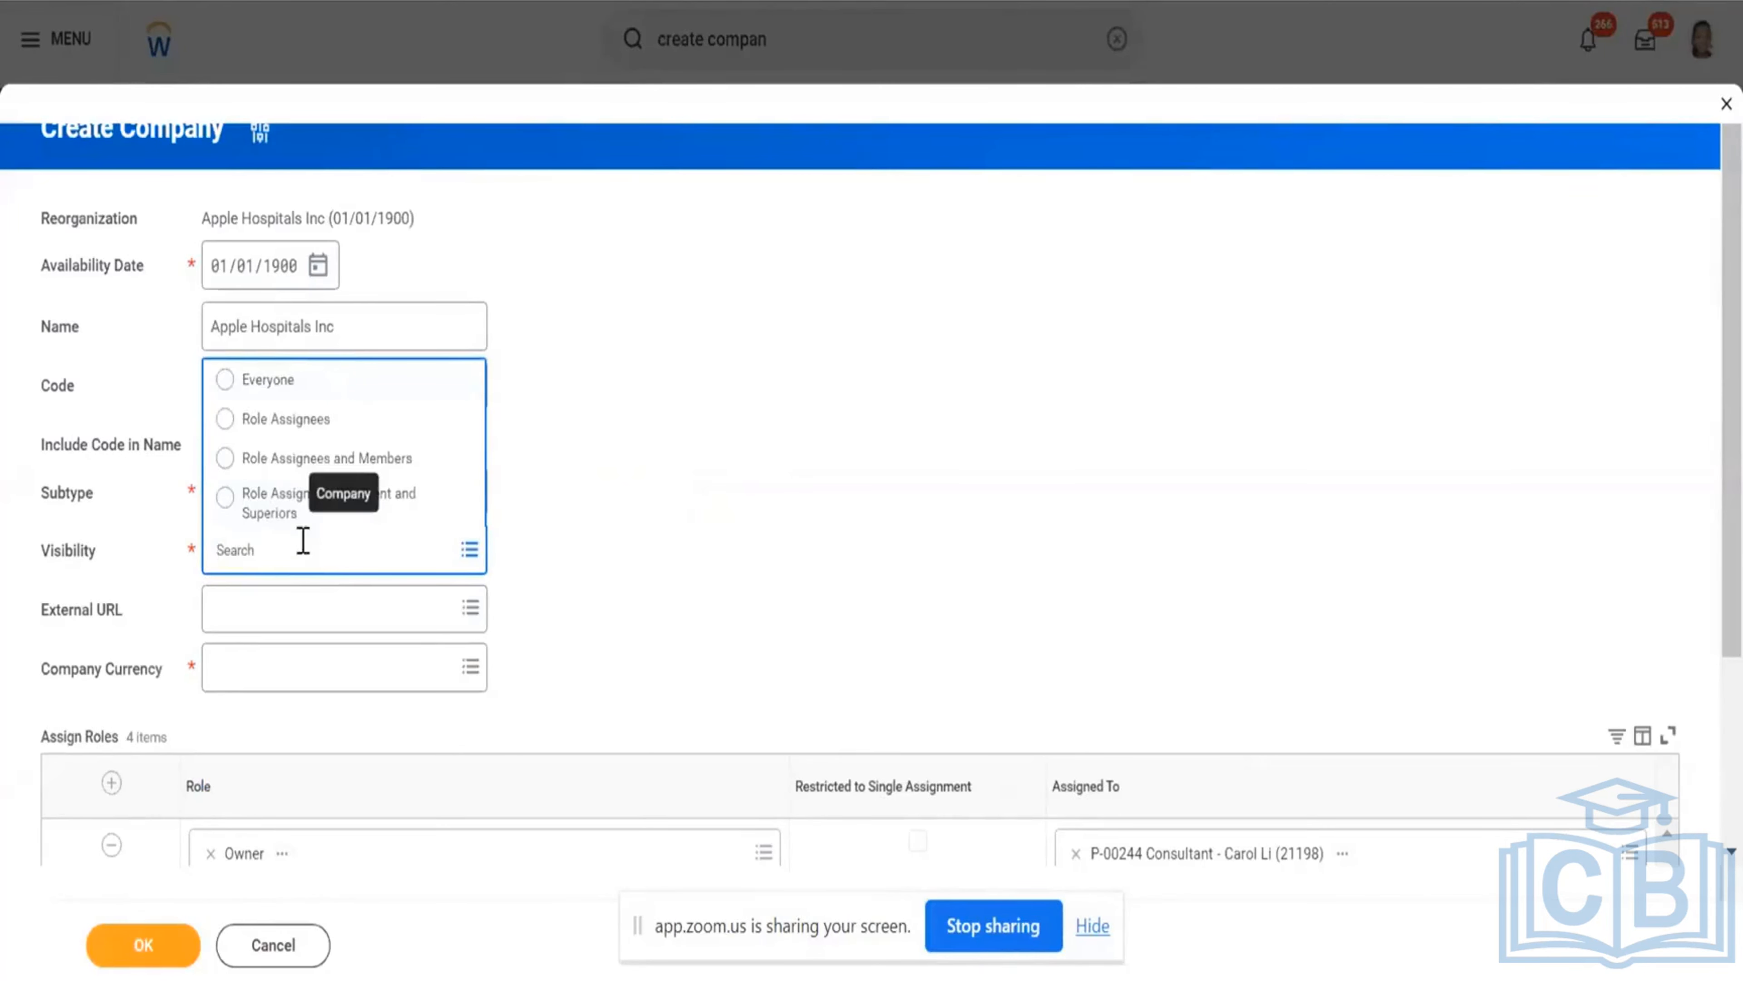
{"action": "left_click", "coordinate": [266, 381]}
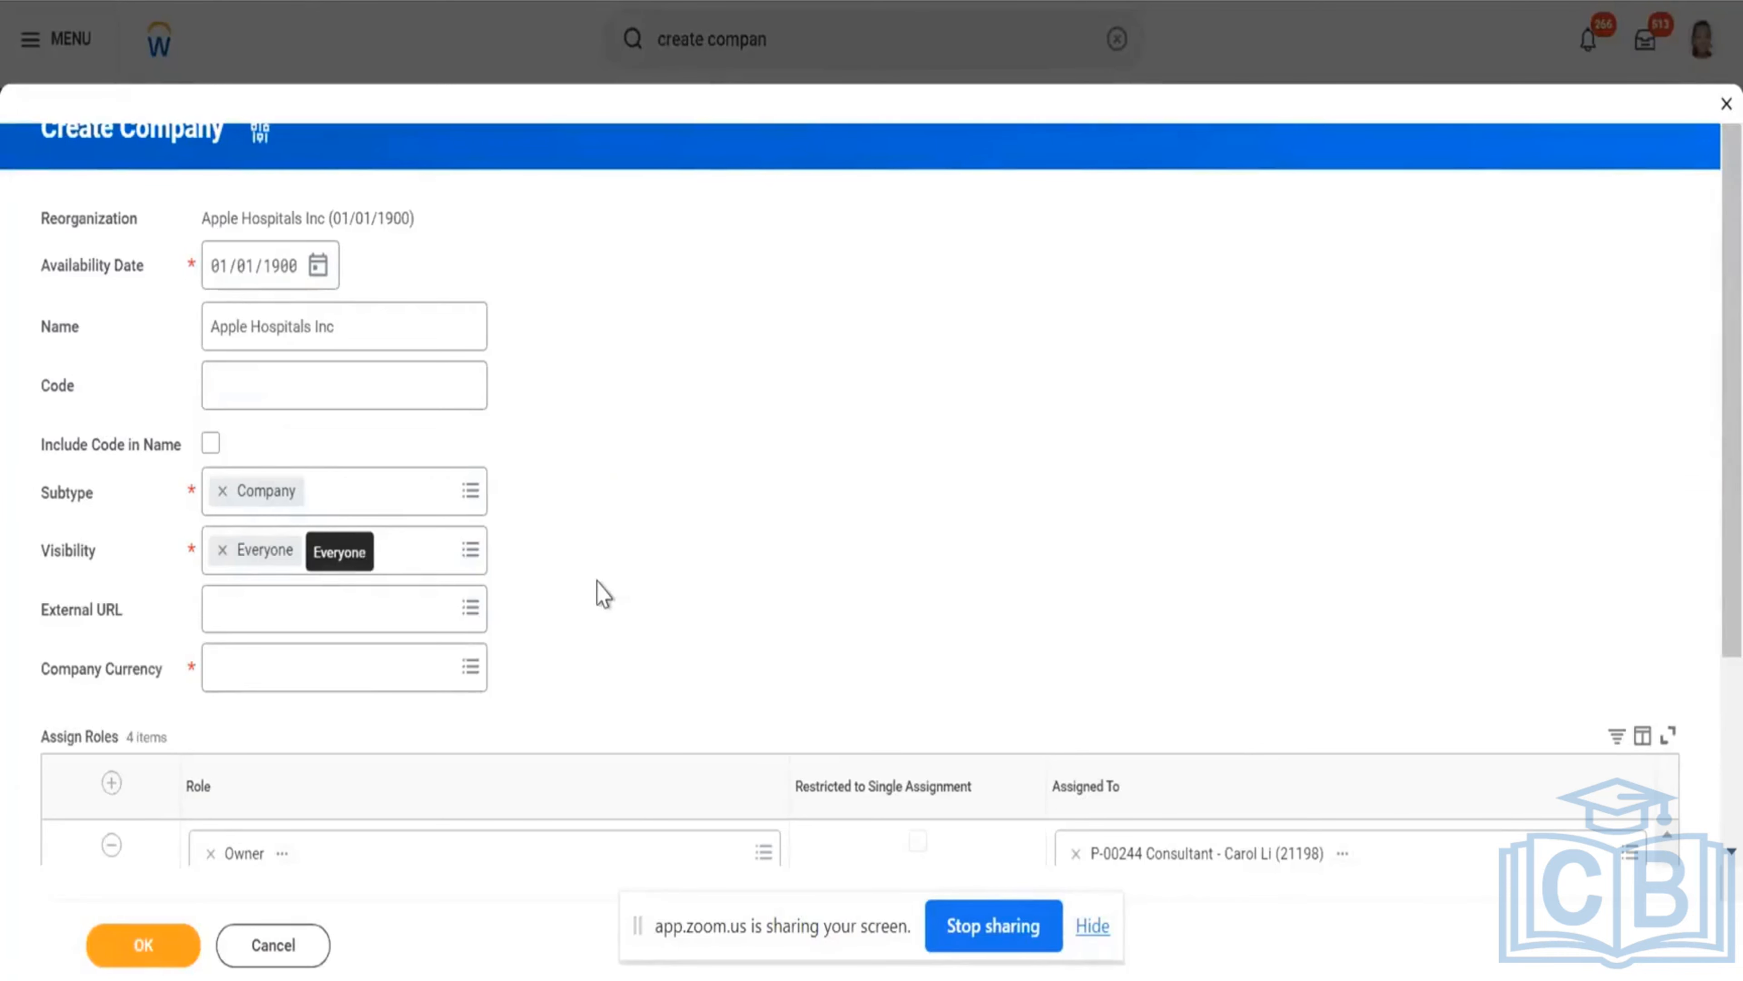
Review the visibility options and set the company currency to INR.
{"action": "left_click", "coordinate": [405, 549]}
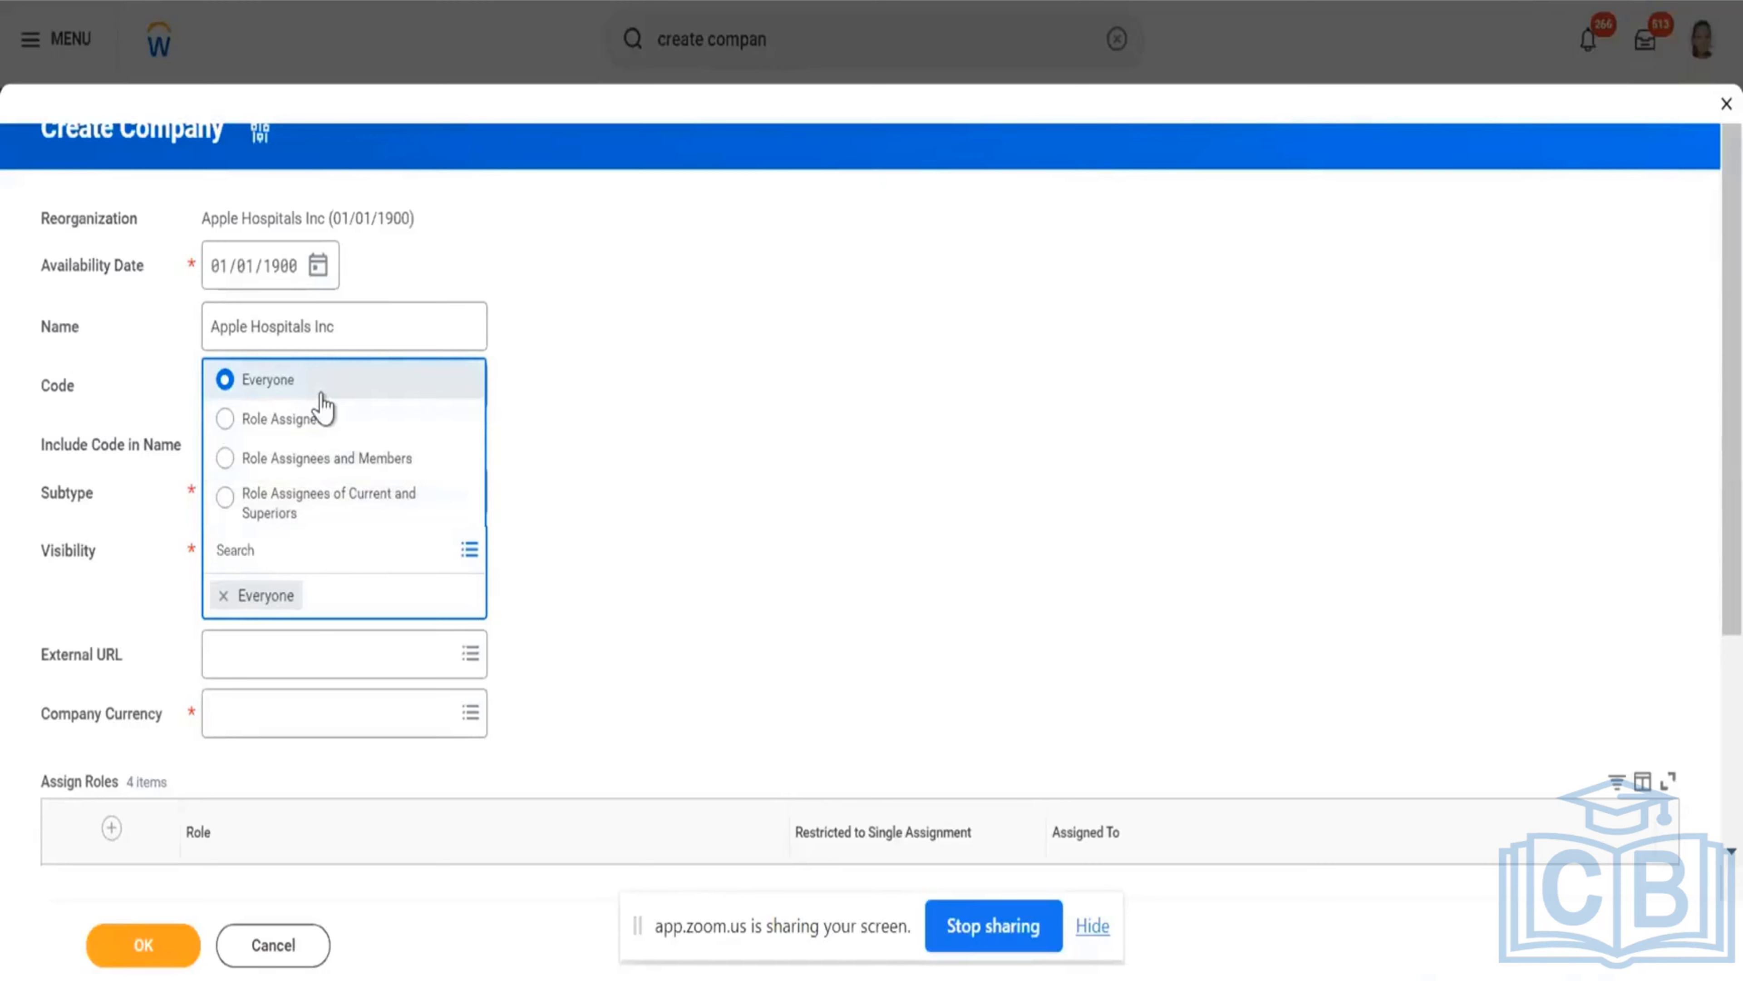
{"action": "left_click", "coordinate": [539, 608]}
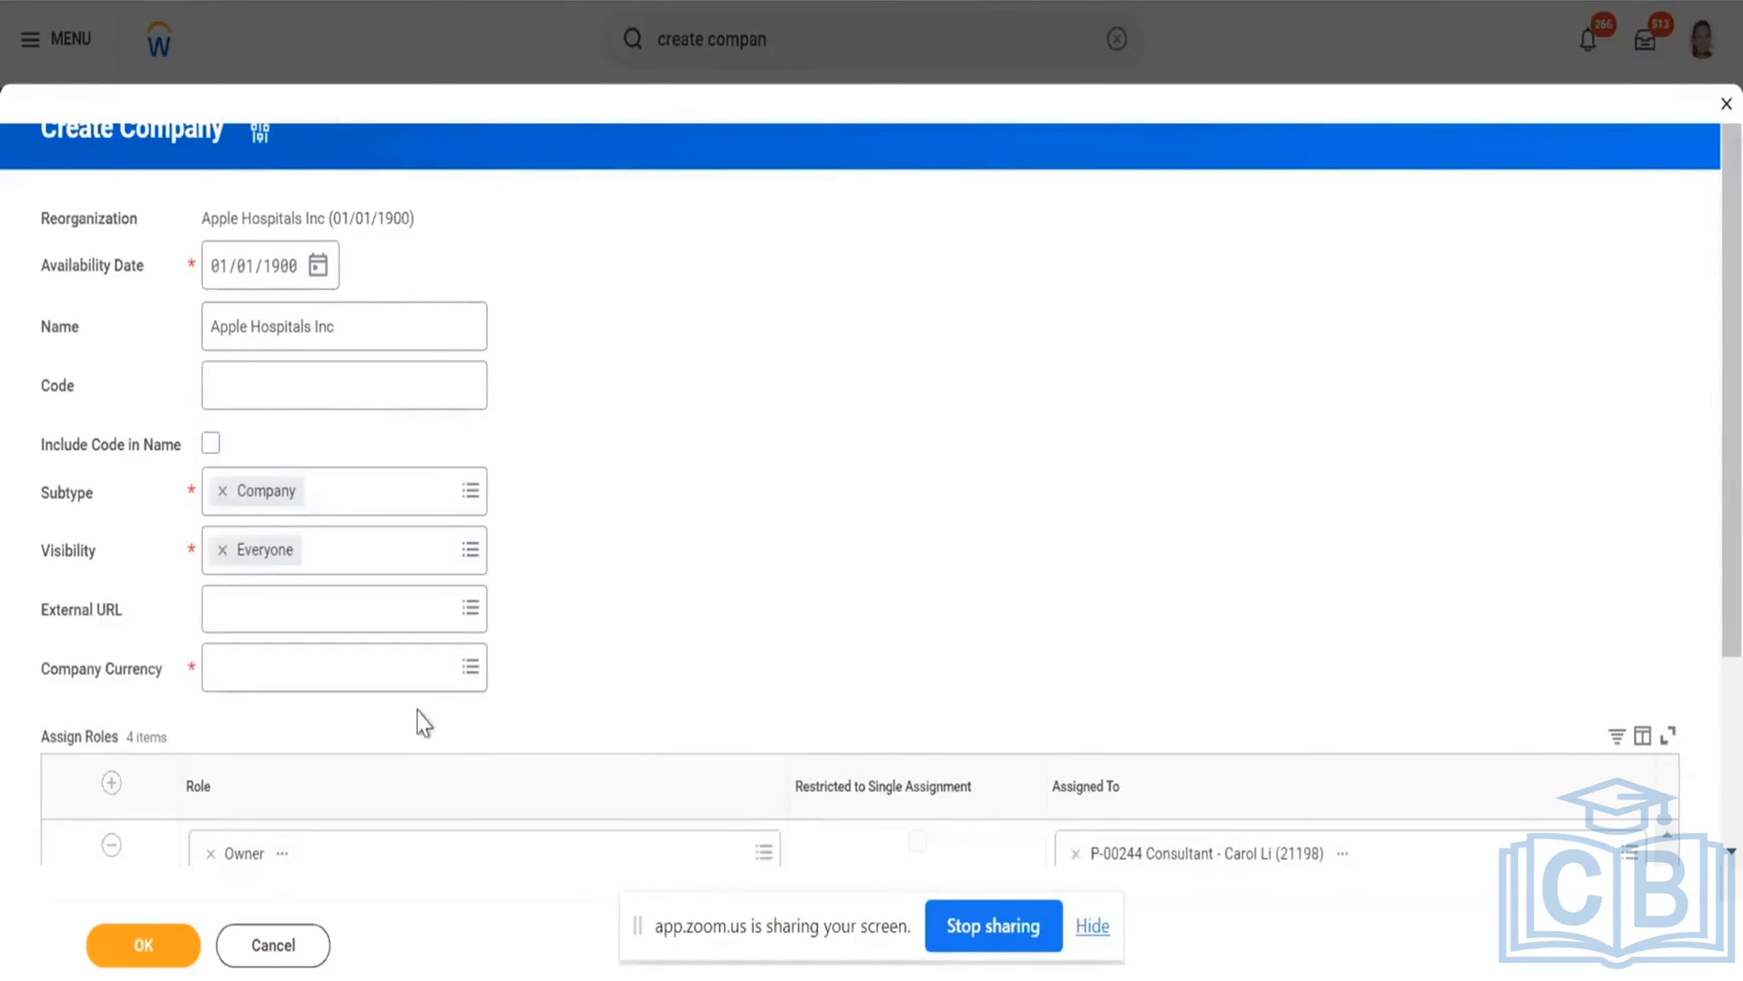
{"action": "left_click", "coordinate": [396, 659]}
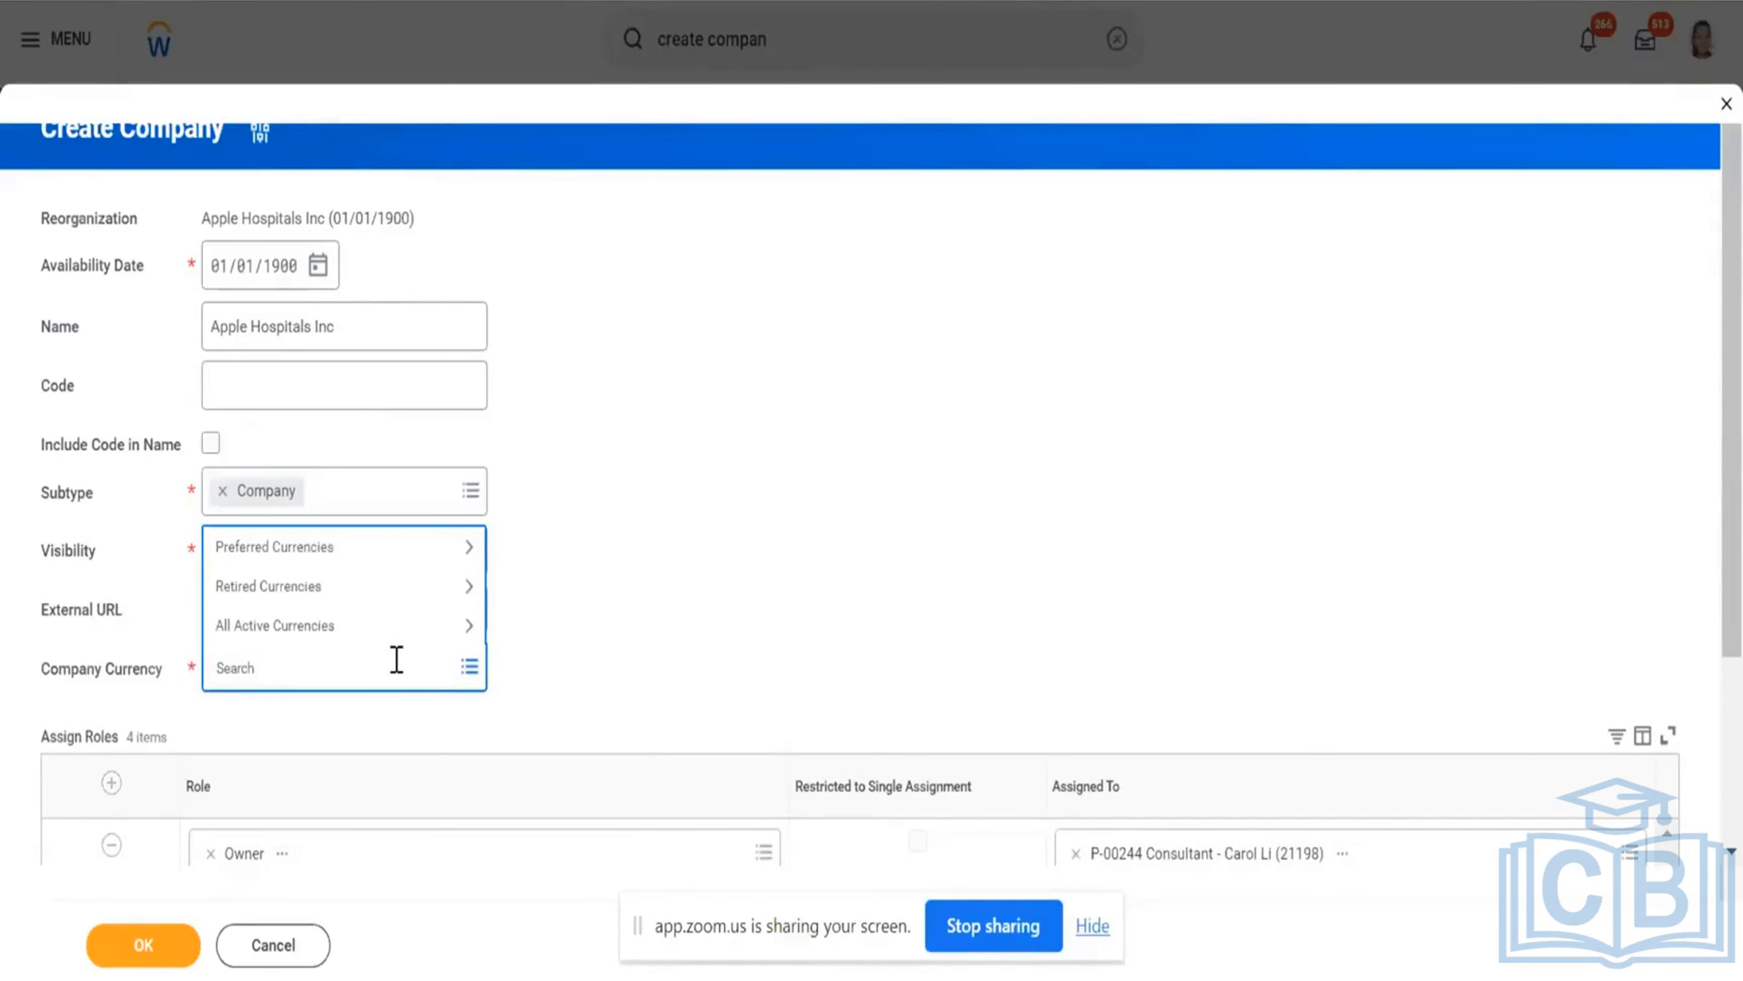
{"action": "type", "text": "inr"}
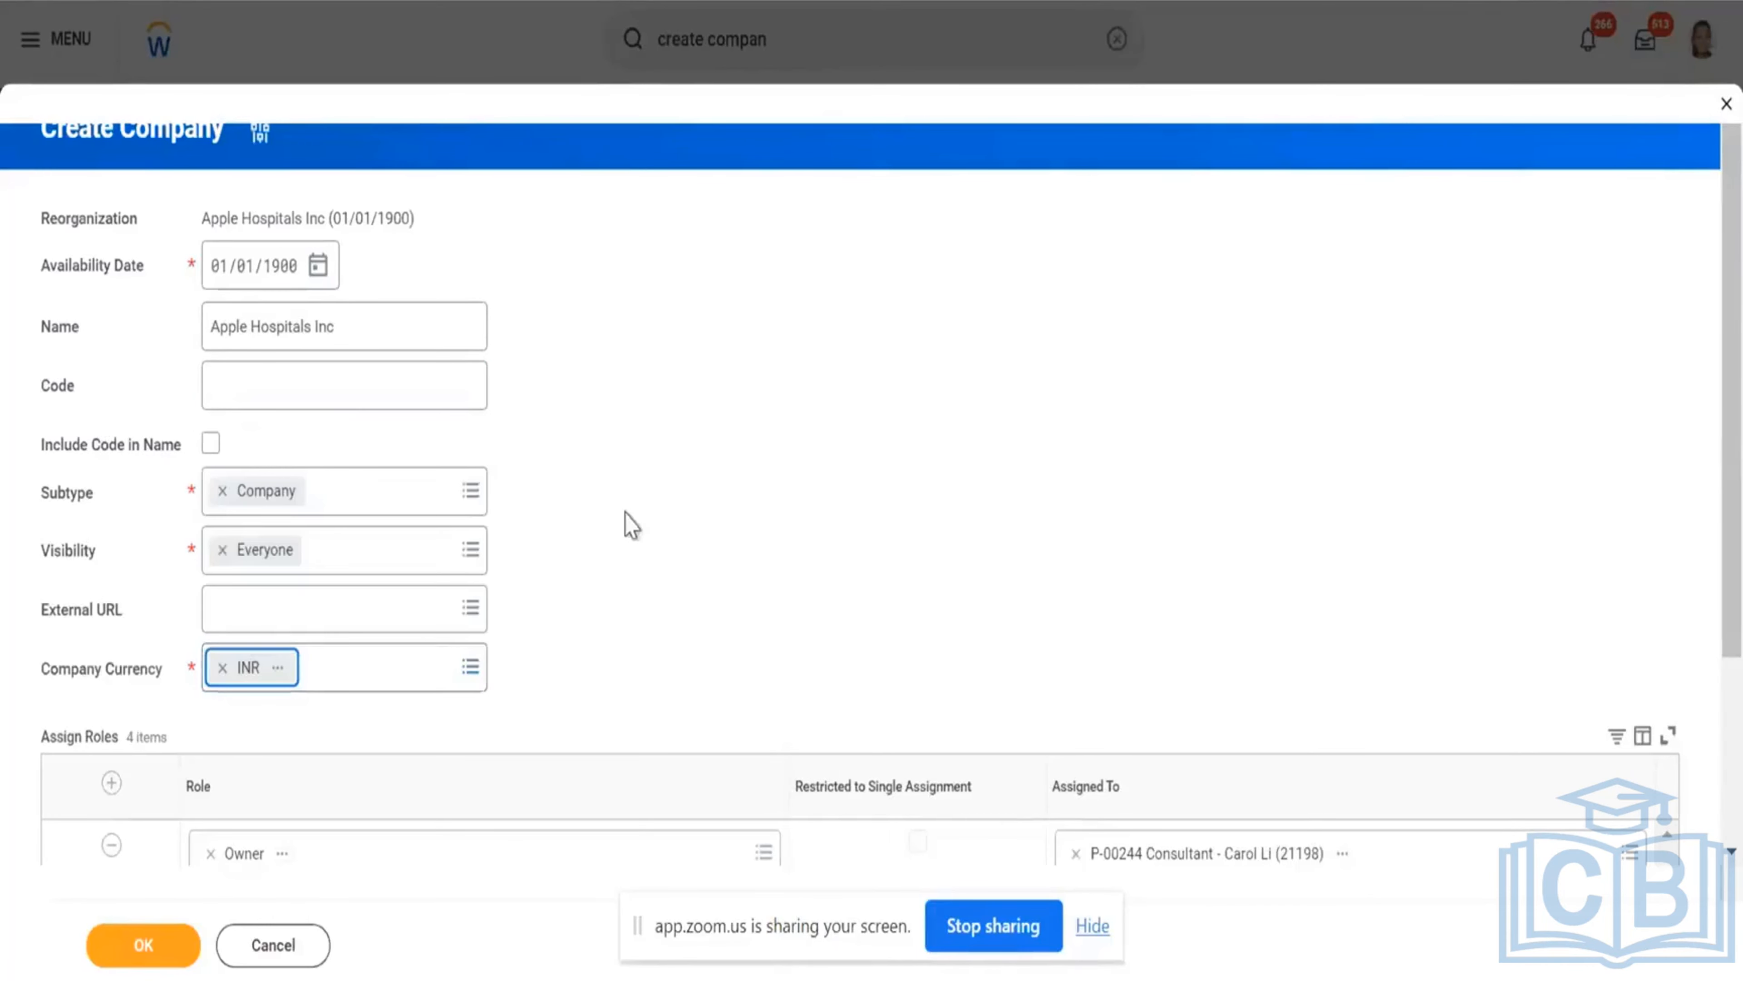
Append "- Test" plus the tester's first name to the company name, submit the company and view its roles.
{"action": "scroll", "coordinate": [632, 526], "scroll_direction": "down", "scroll_amount": 3}
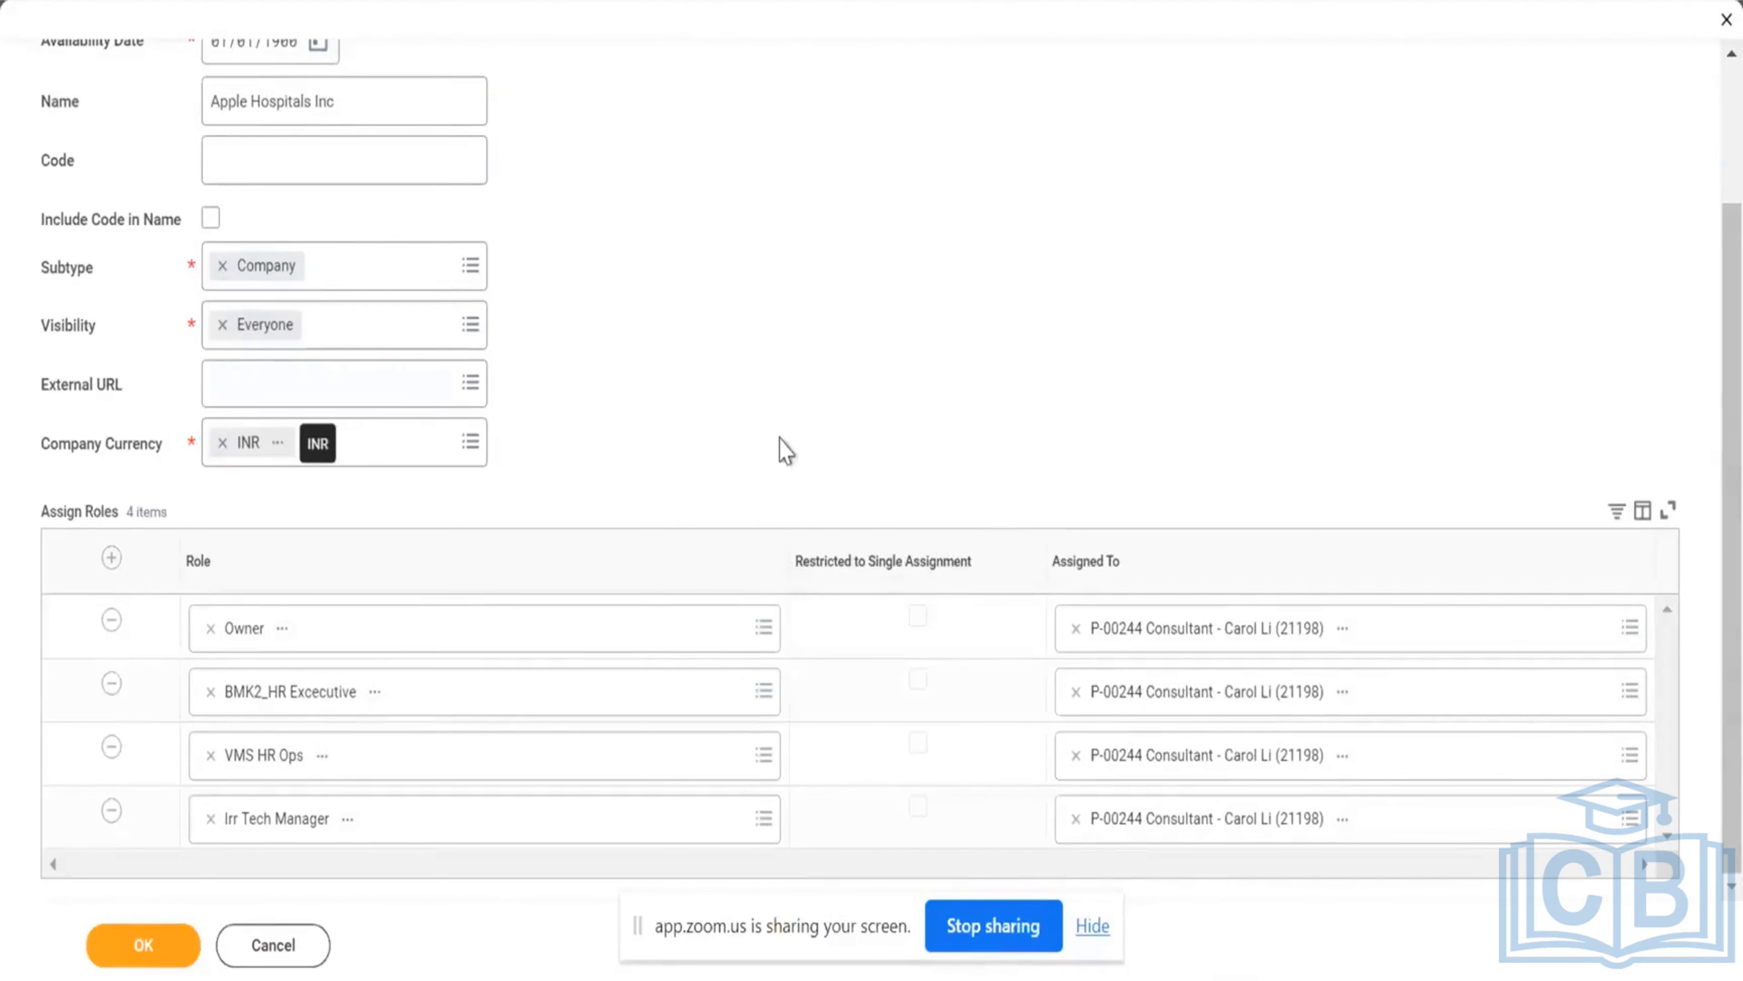
{"action": "scroll", "coordinate": [785, 451], "scroll_direction": "up", "scroll_amount": 3}
{"action": "left_click", "coordinate": [400, 272]}
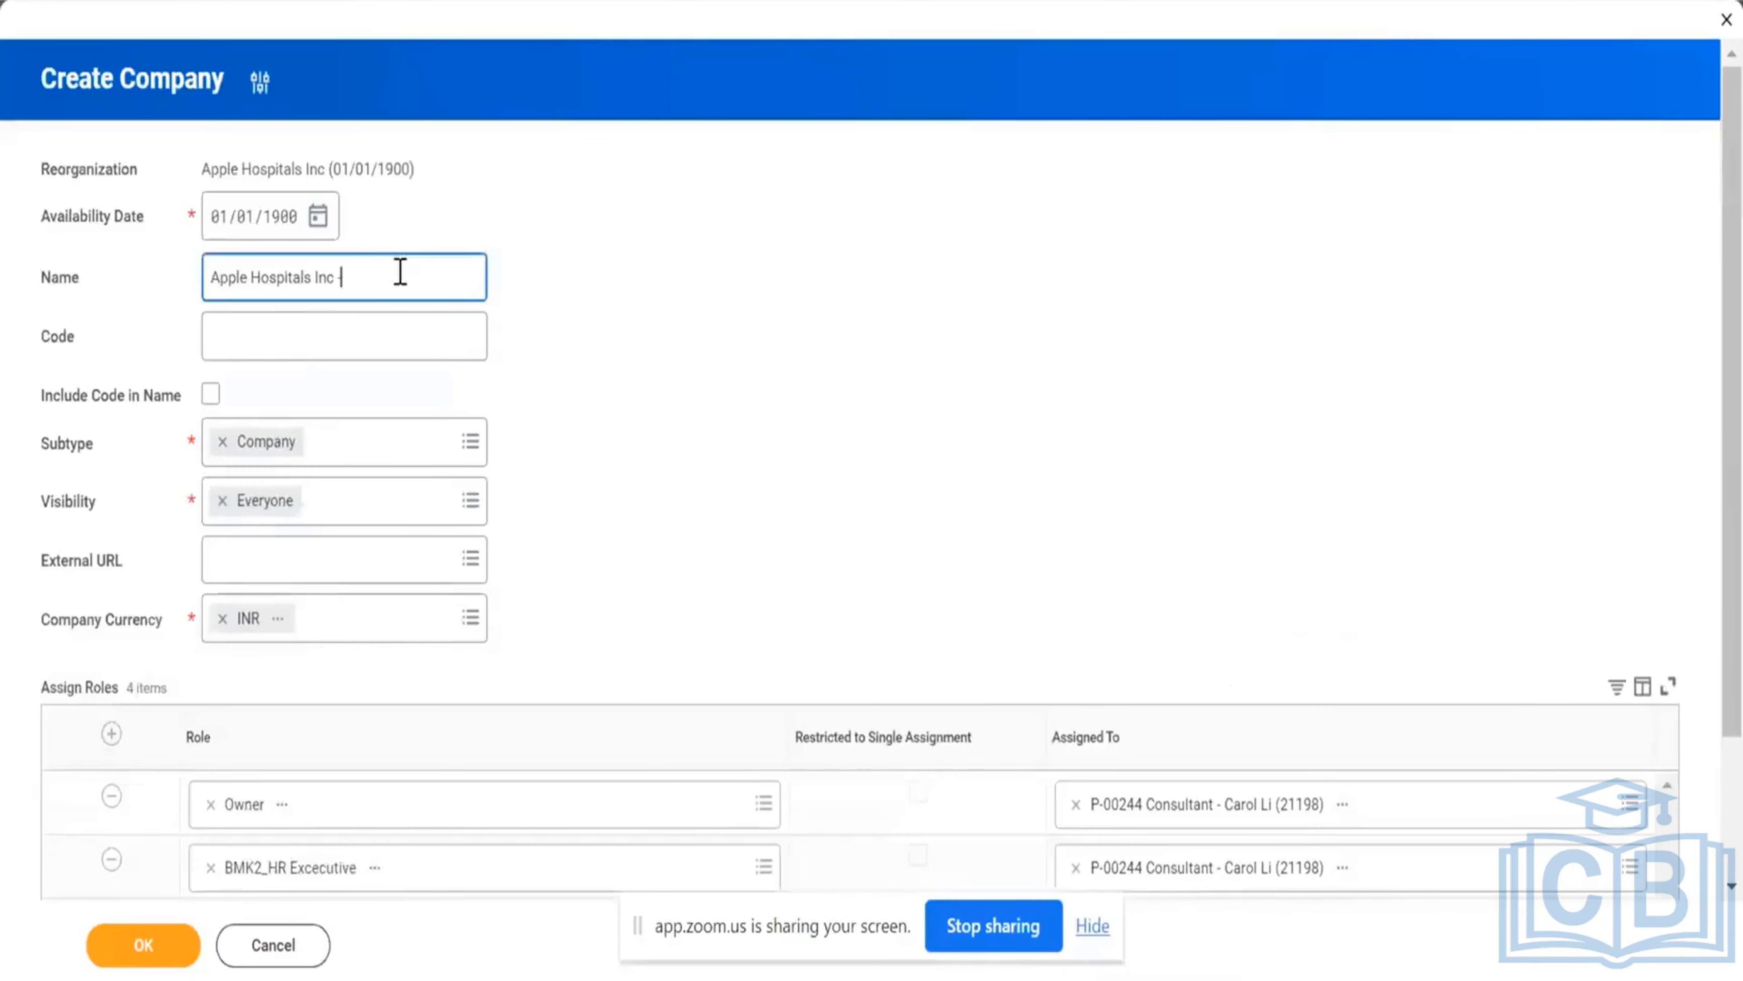
{"action": "type", "text": "- Test Aryan"}
{"action": "left_click", "coordinate": [168, 942]}
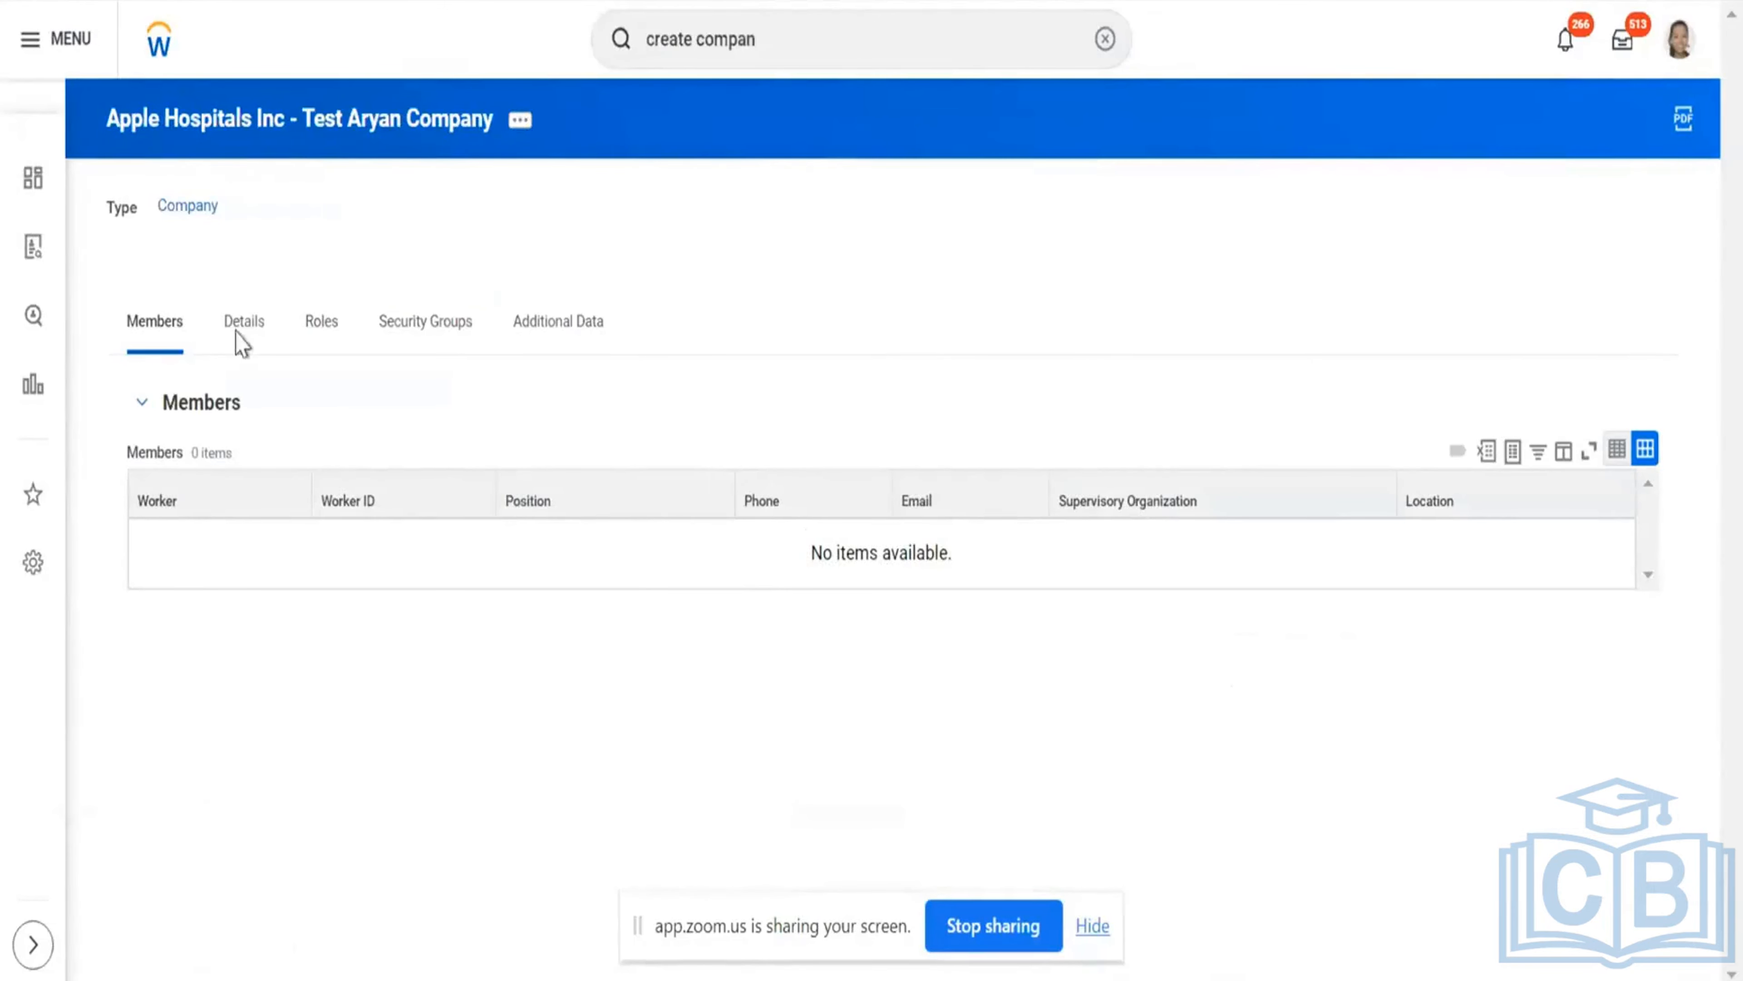
{"action": "left_click", "coordinate": [321, 320]}
{"action": "key", "text": "Return"}
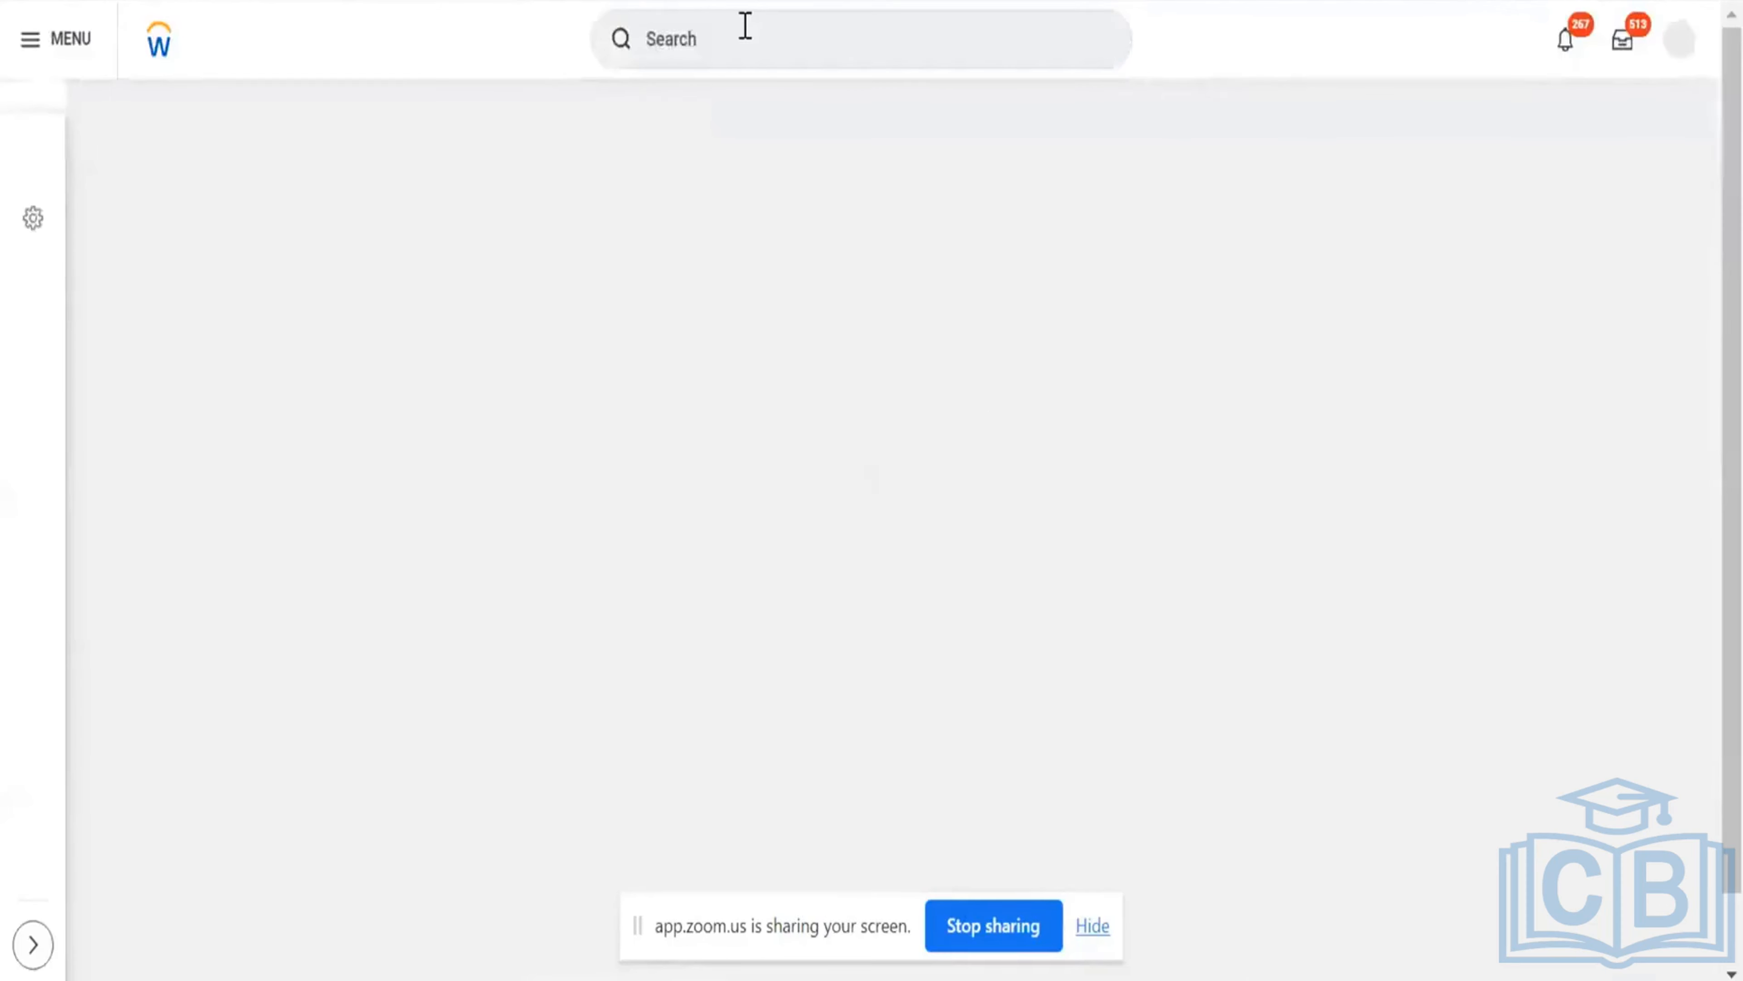
Create a cost center named AH001 CC Management under the Apple Hospitals Inc (01/01/1900) reorganization.
{"action": "left_click", "coordinate": [745, 28]}
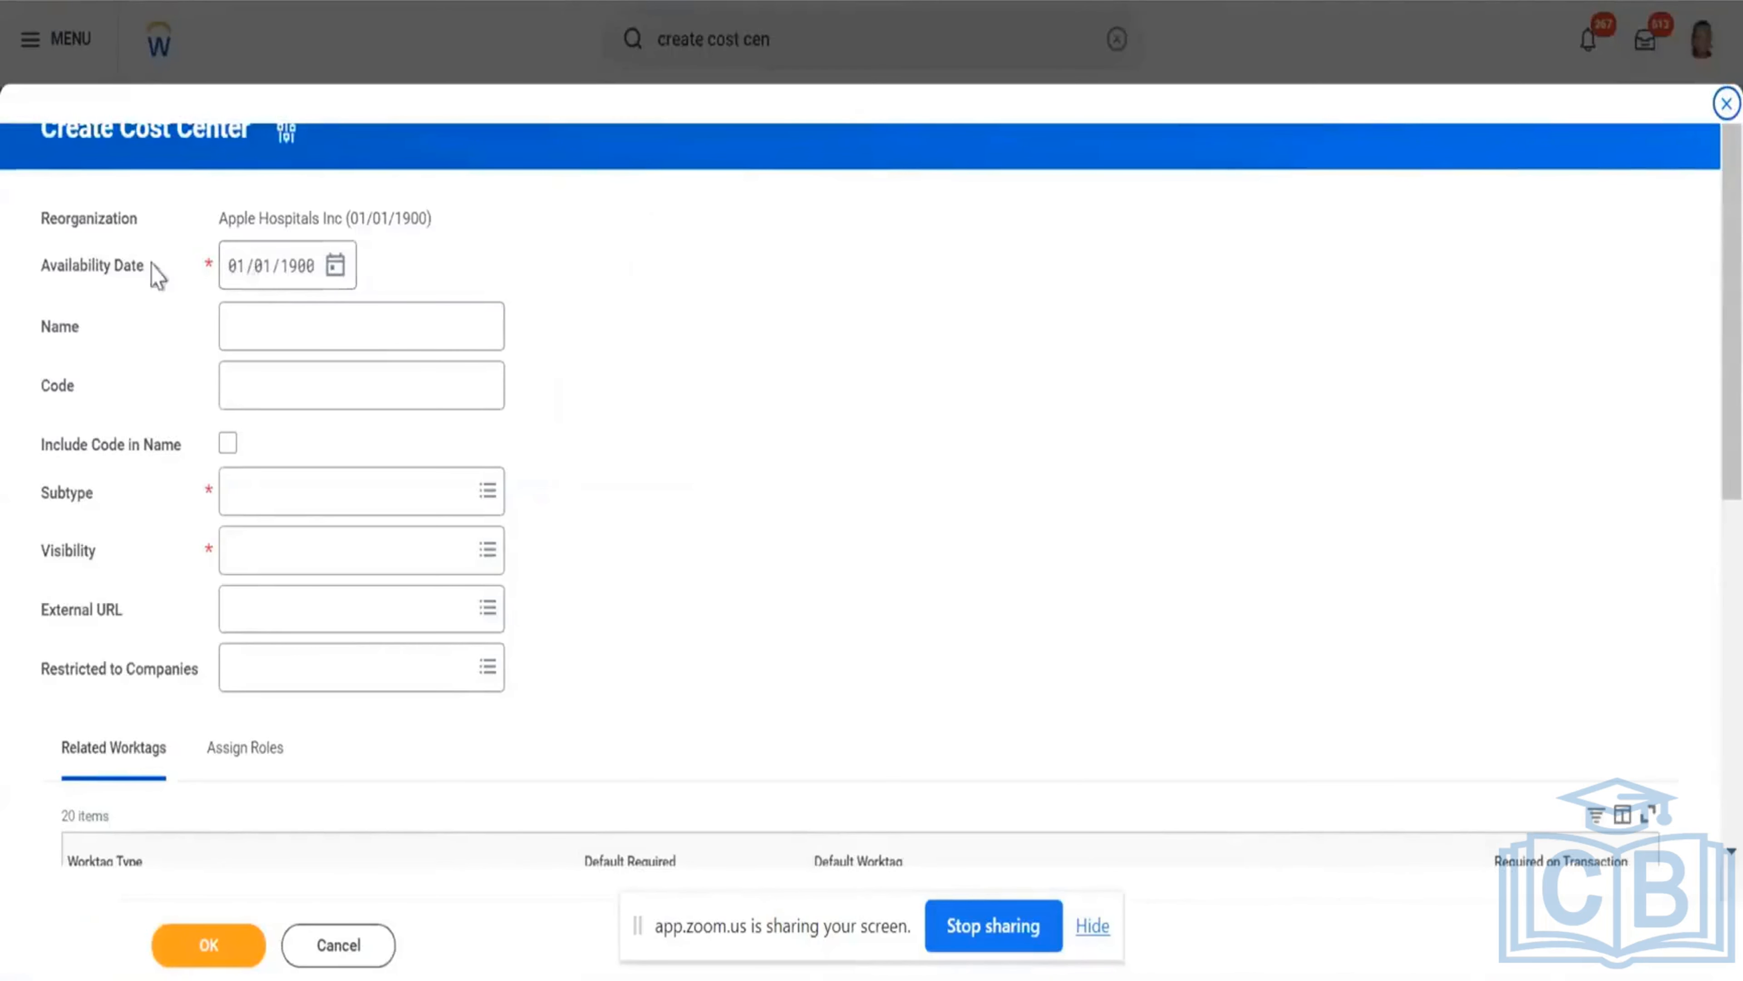
{"action": "triple_click", "coordinate": [146, 269]}
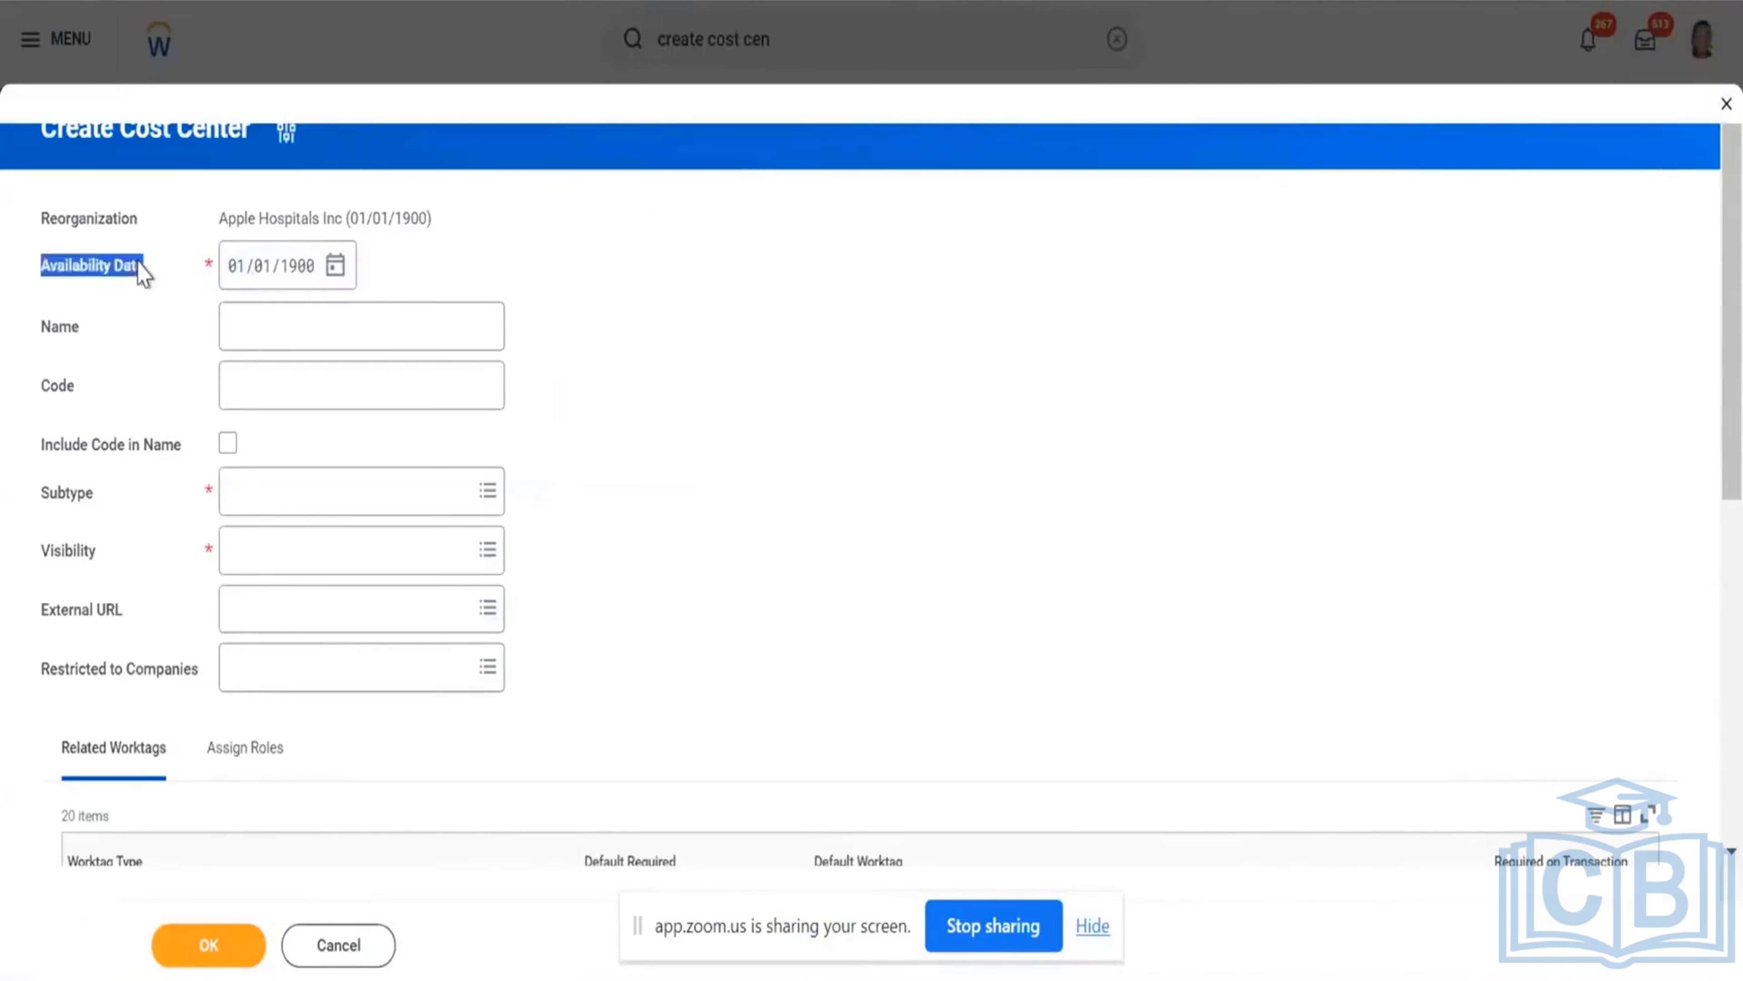
{"action": "left_click", "coordinate": [237, 265]}
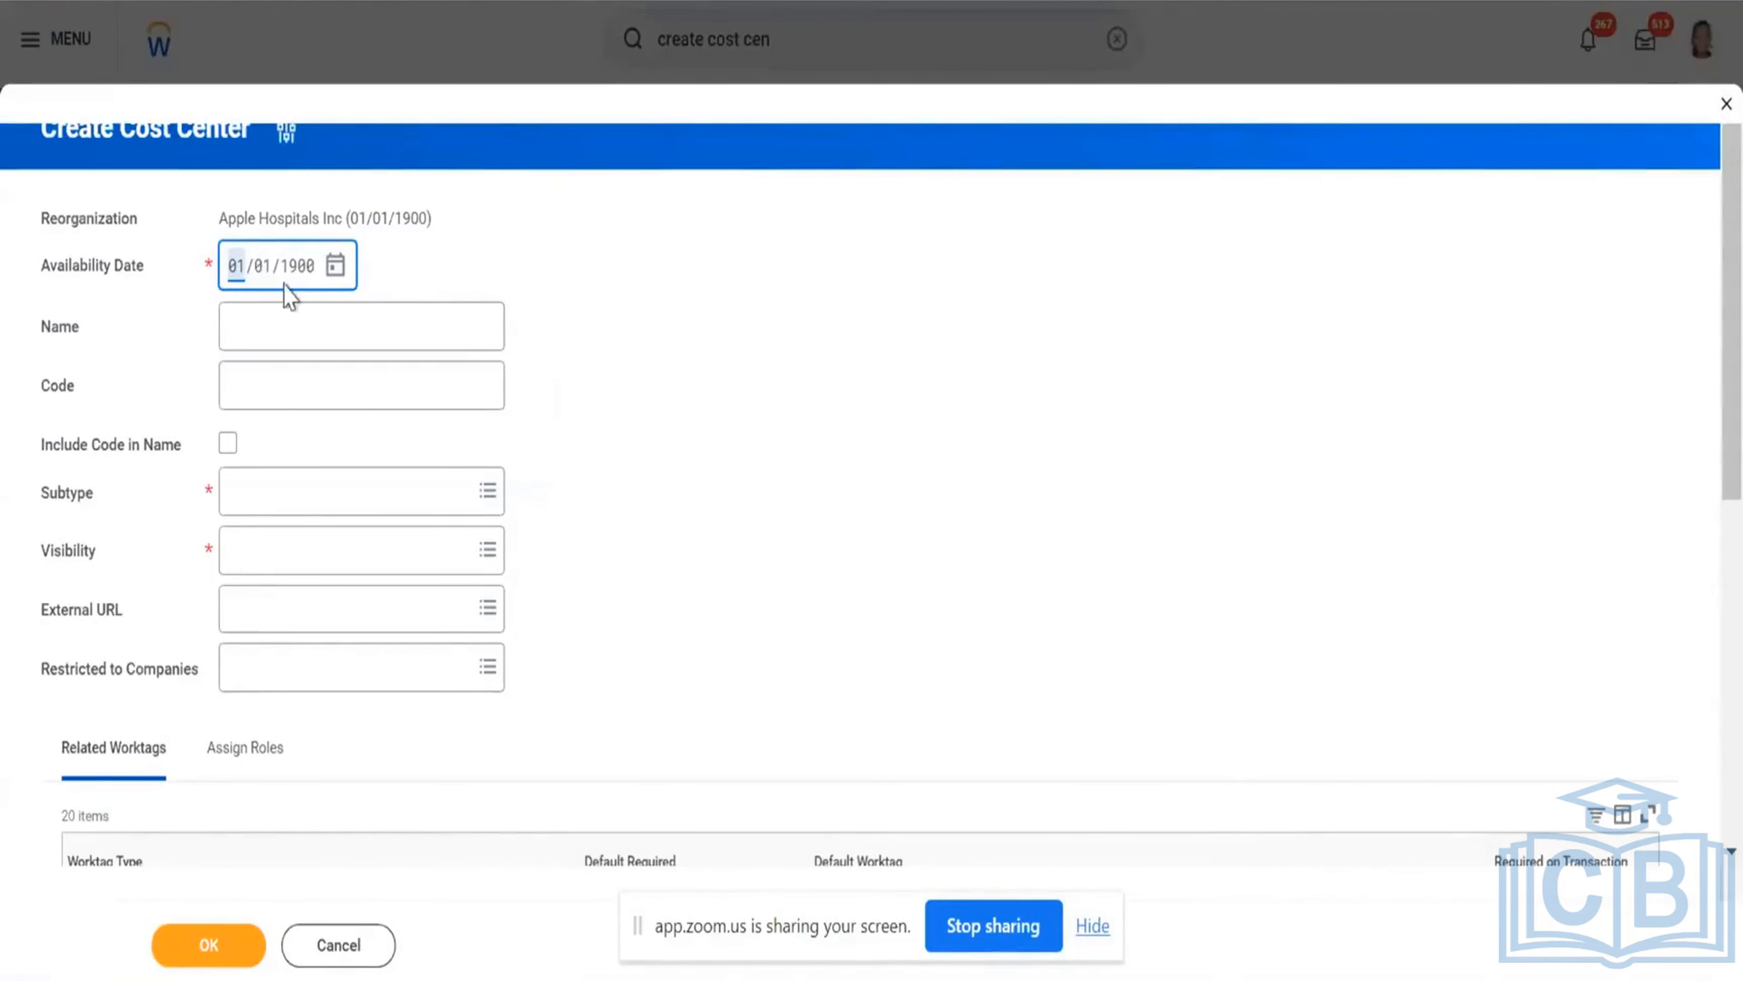
{"action": "mouse_move", "coordinate": [241, 264]}
{"action": "left_click", "coordinate": [408, 327]}
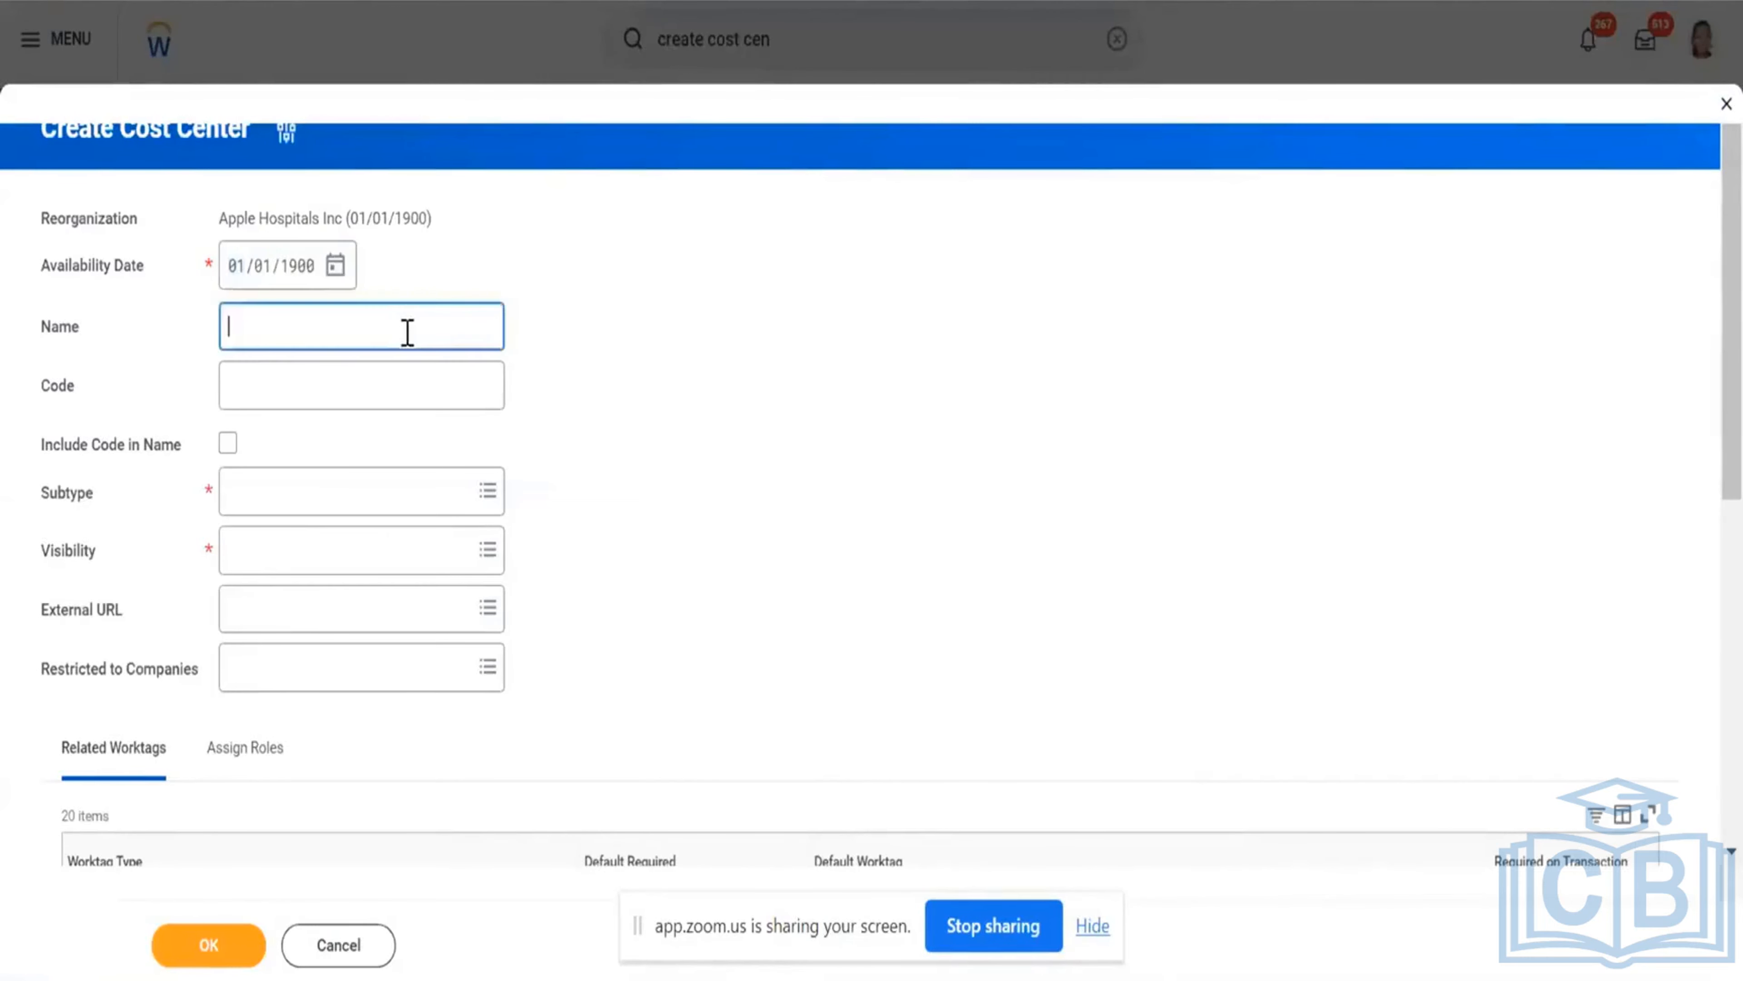
{"action": "type", "text": "AH001 CC Management"}
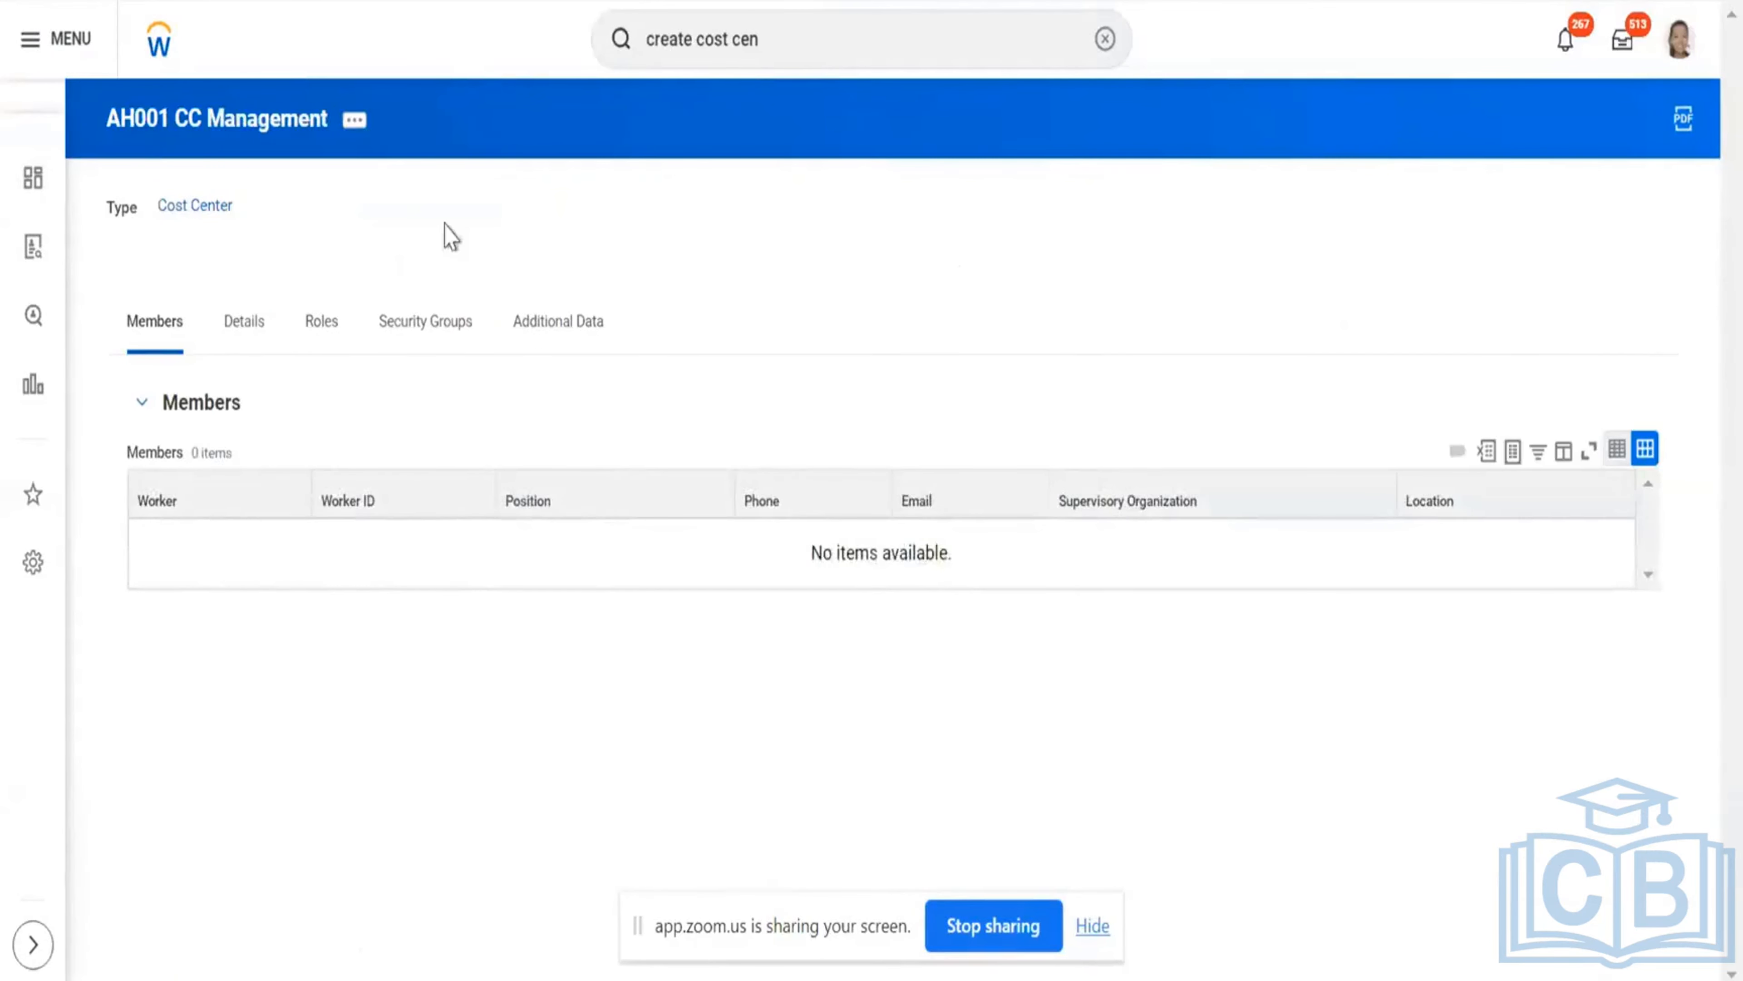
Set the reference ID value of the AH001 CC Management cost center to AH001 CC Management.
{"action": "left_click", "coordinate": [355, 120]}
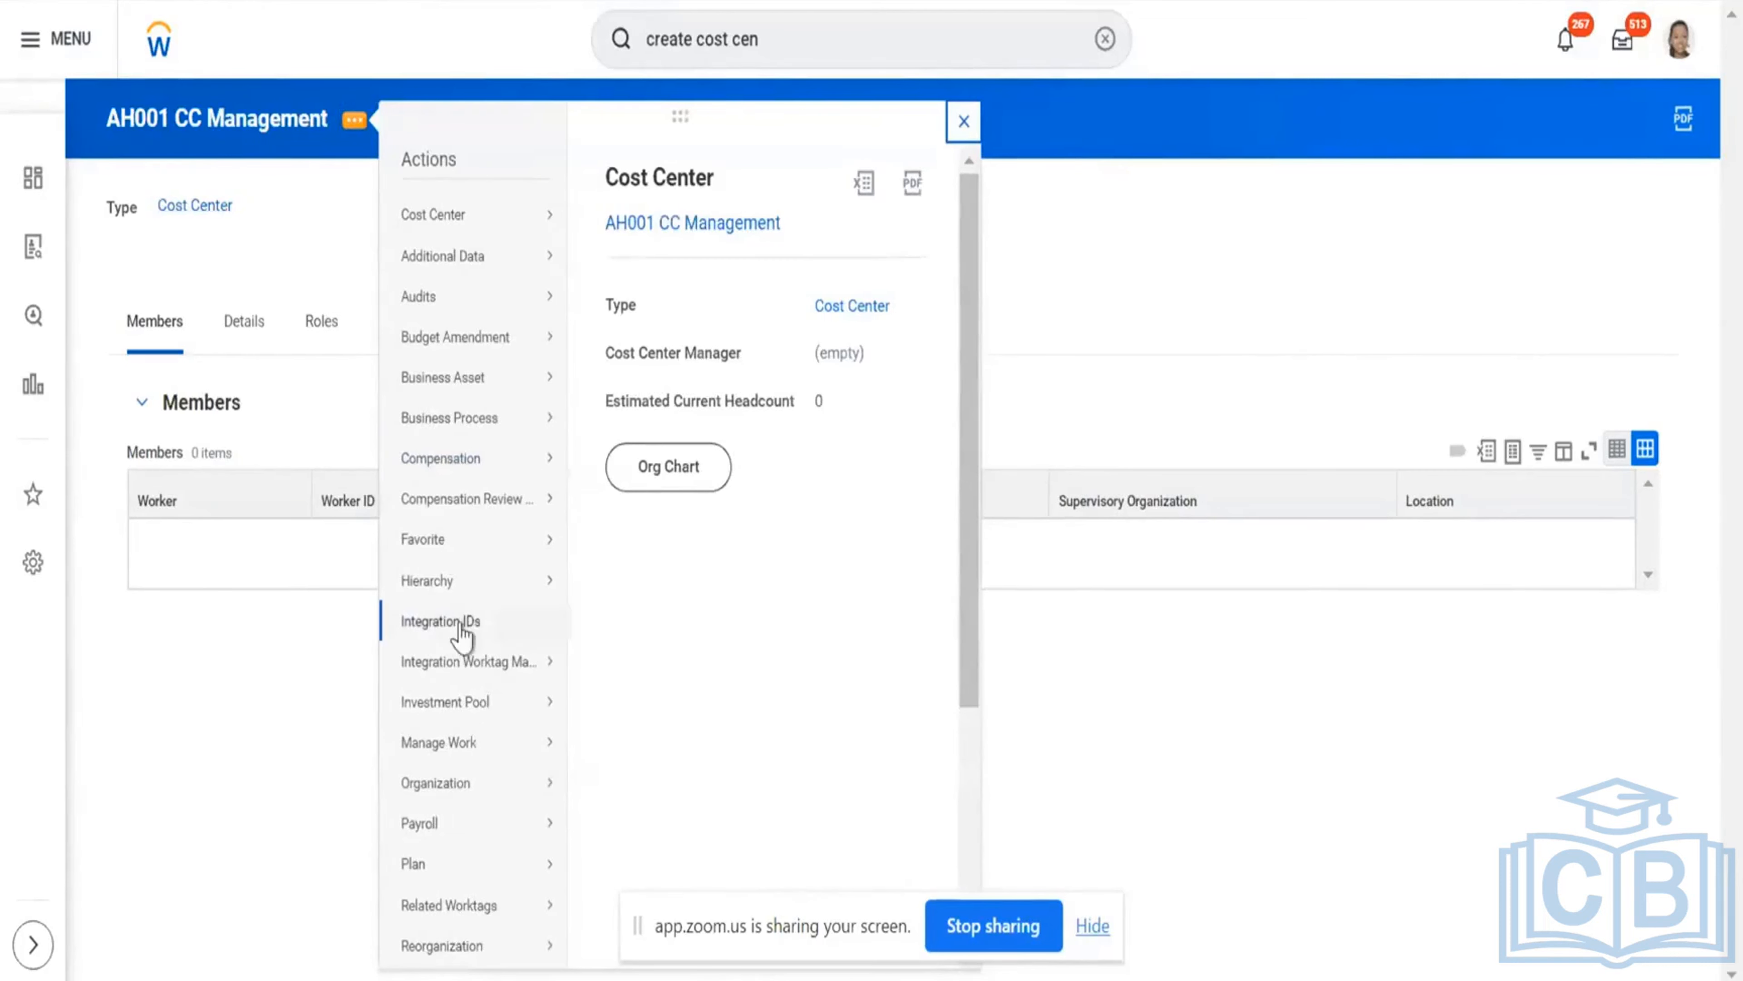
{"action": "mouse_move", "coordinate": [455, 622]}
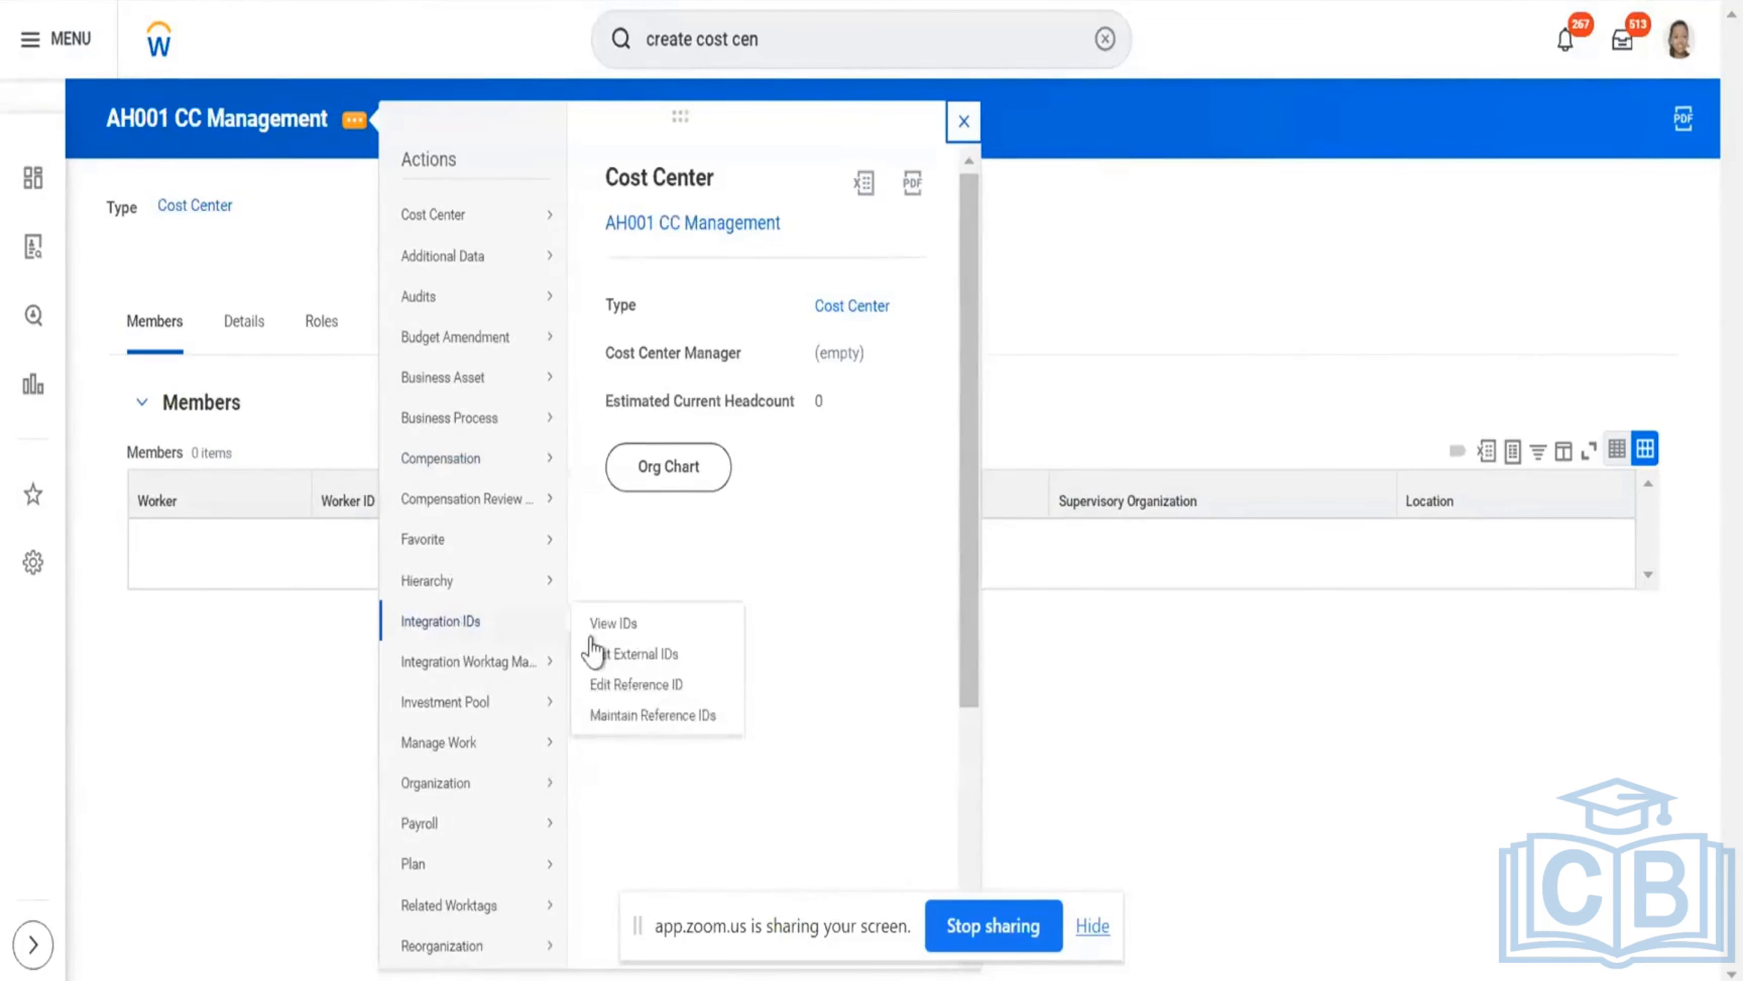
{"action": "left_click", "coordinate": [632, 685]}
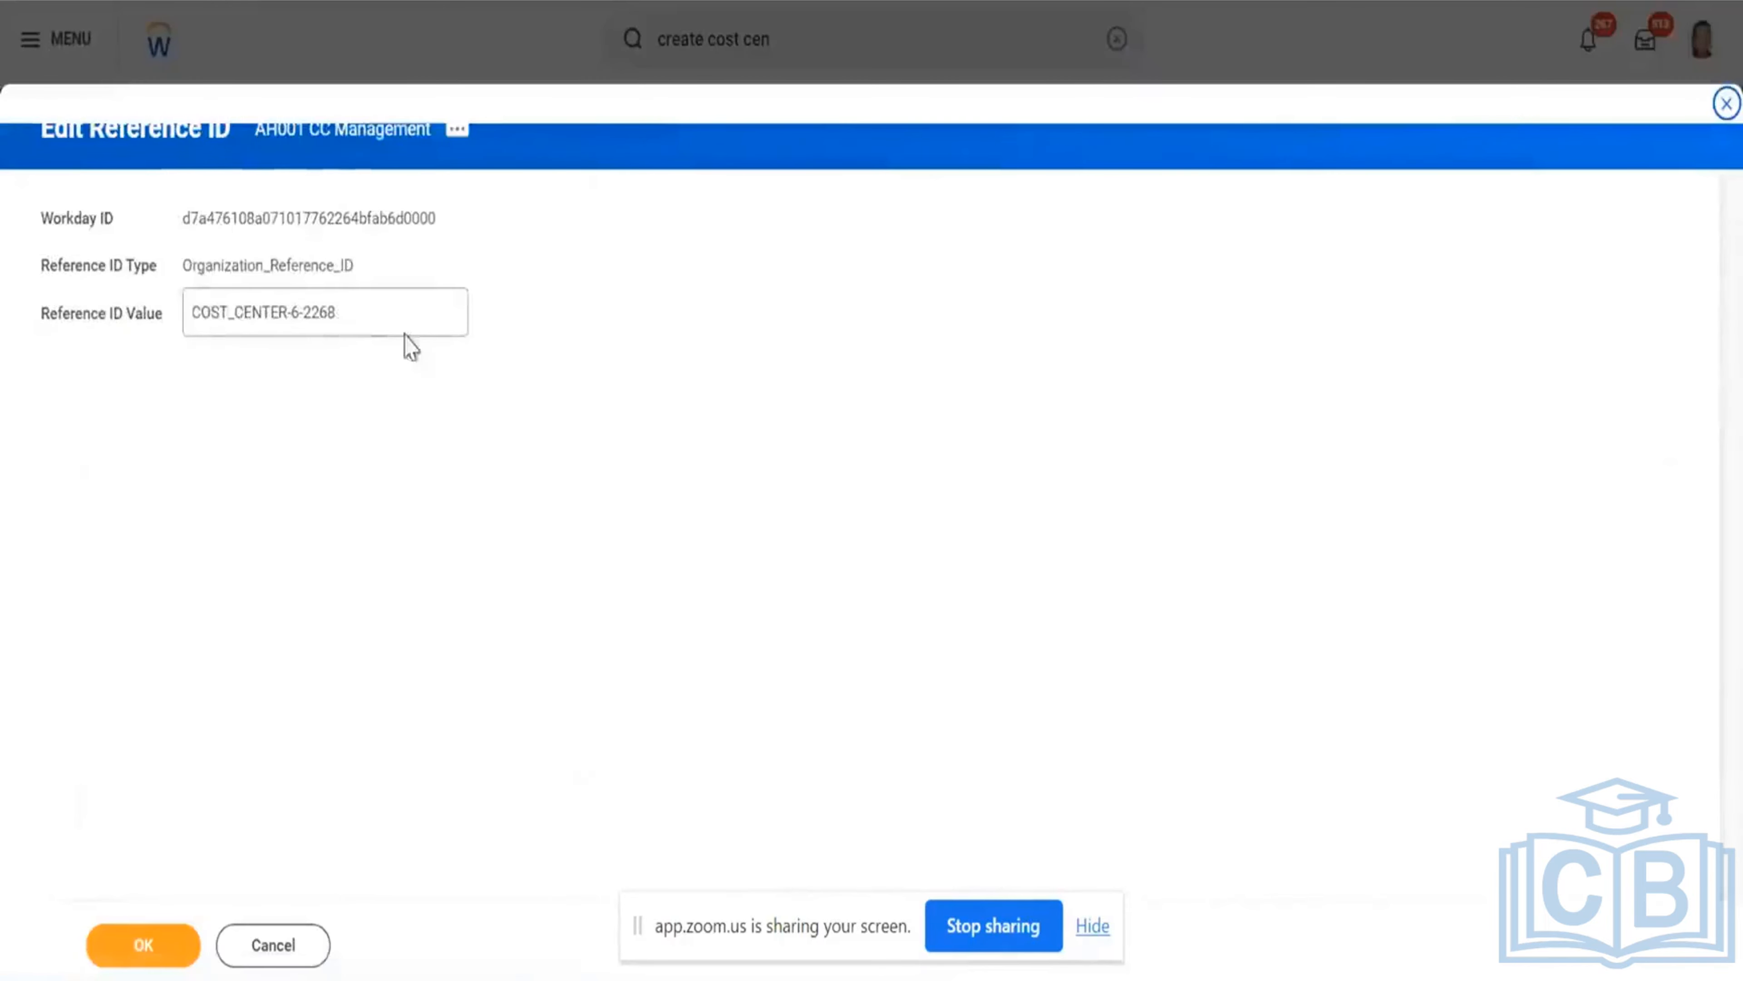
{"action": "left_click", "coordinate": [396, 324]}
{"action": "key", "text": "ctrl+a"}
{"action": "type", "text": "AH001 CC Management"}
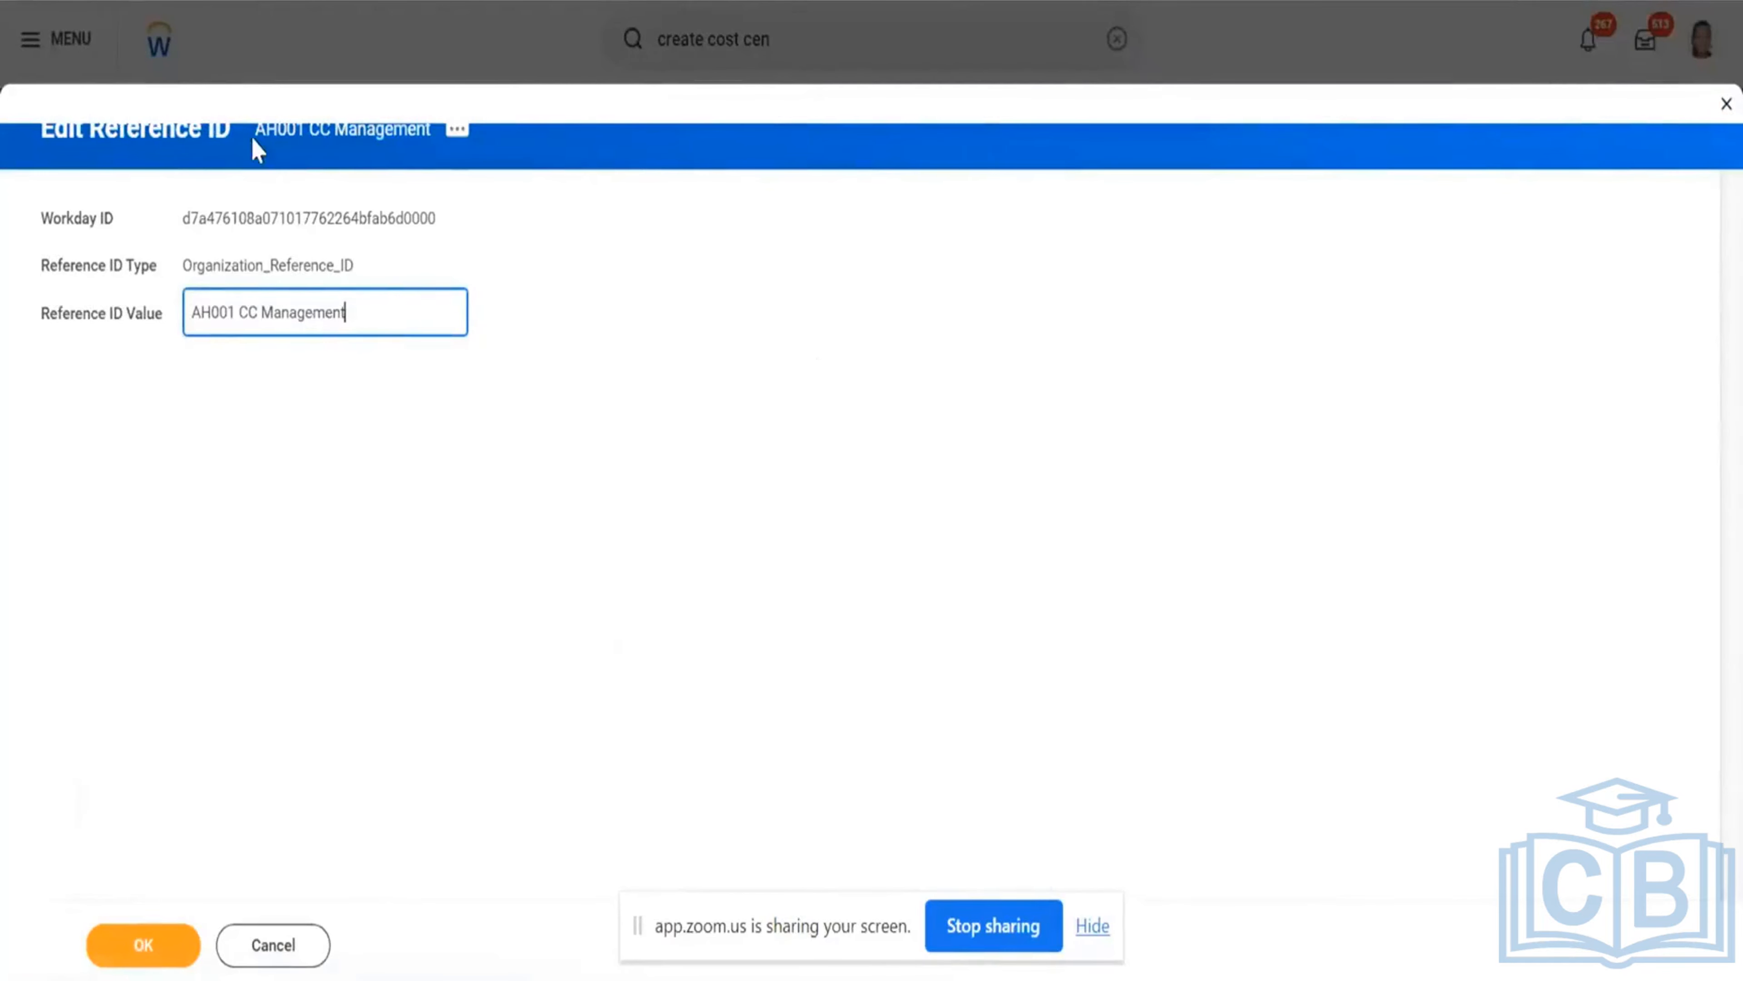
{"action": "left_click_drag", "start_coordinate": [253, 140], "coordinate": [407, 140]}
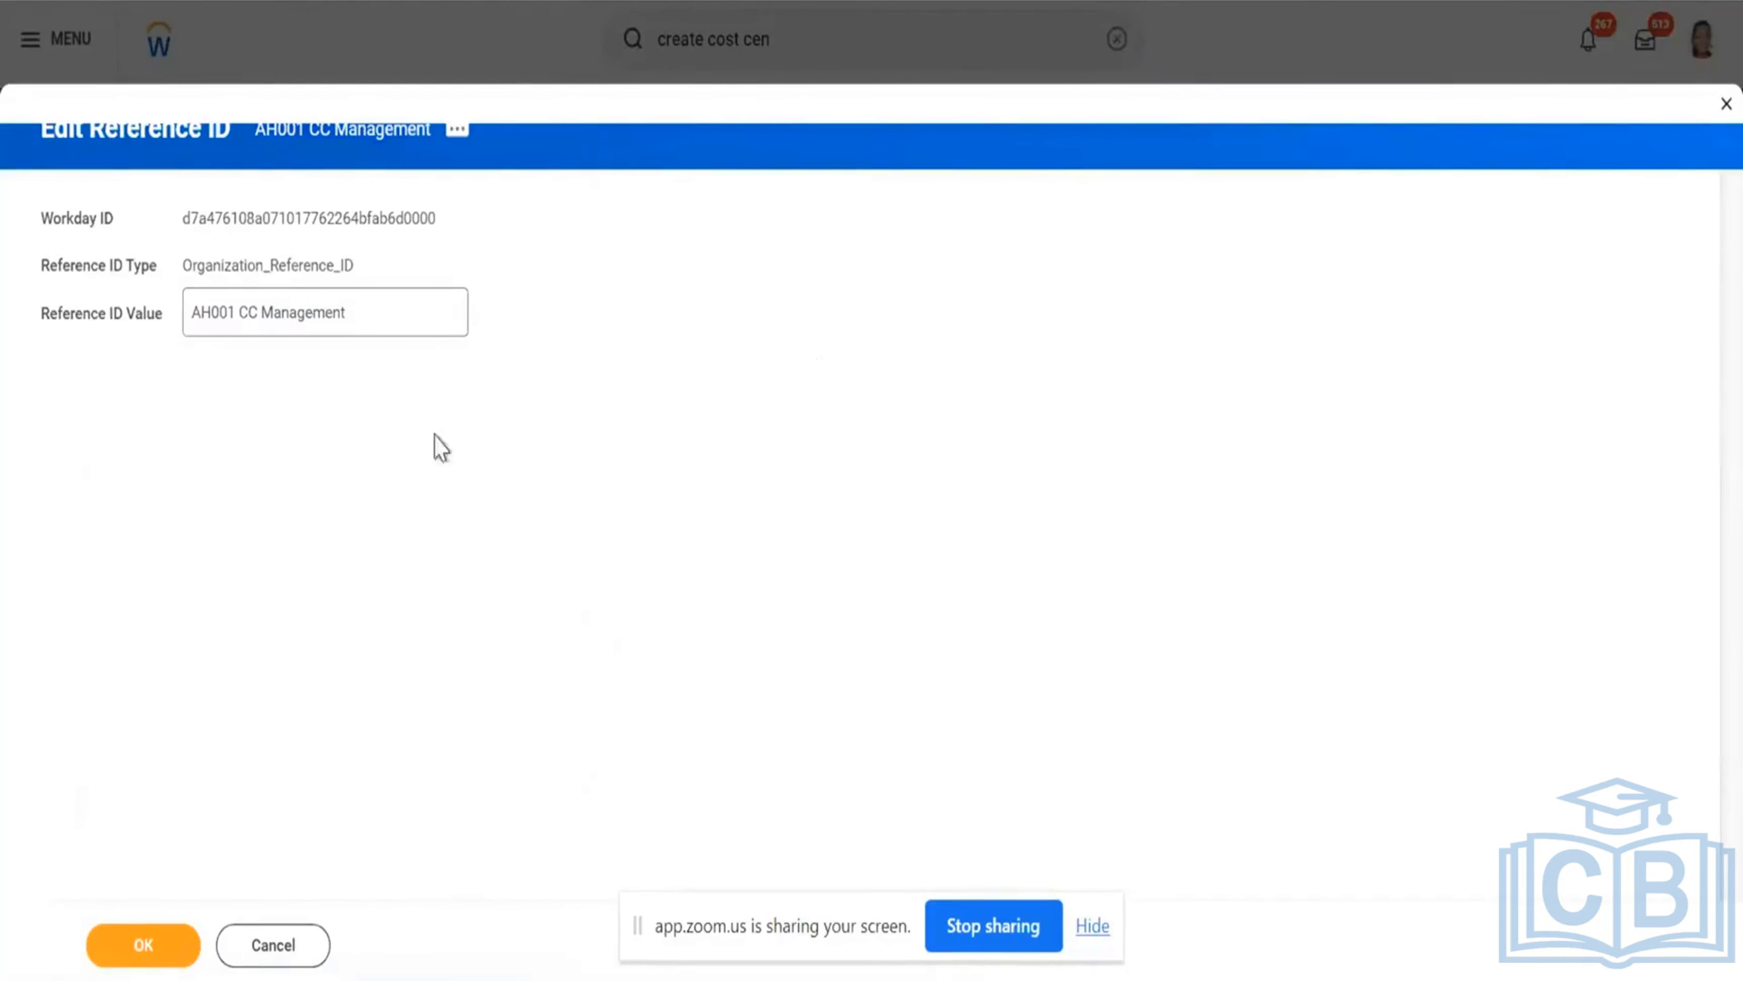
{"action": "left_click", "coordinate": [167, 948]}
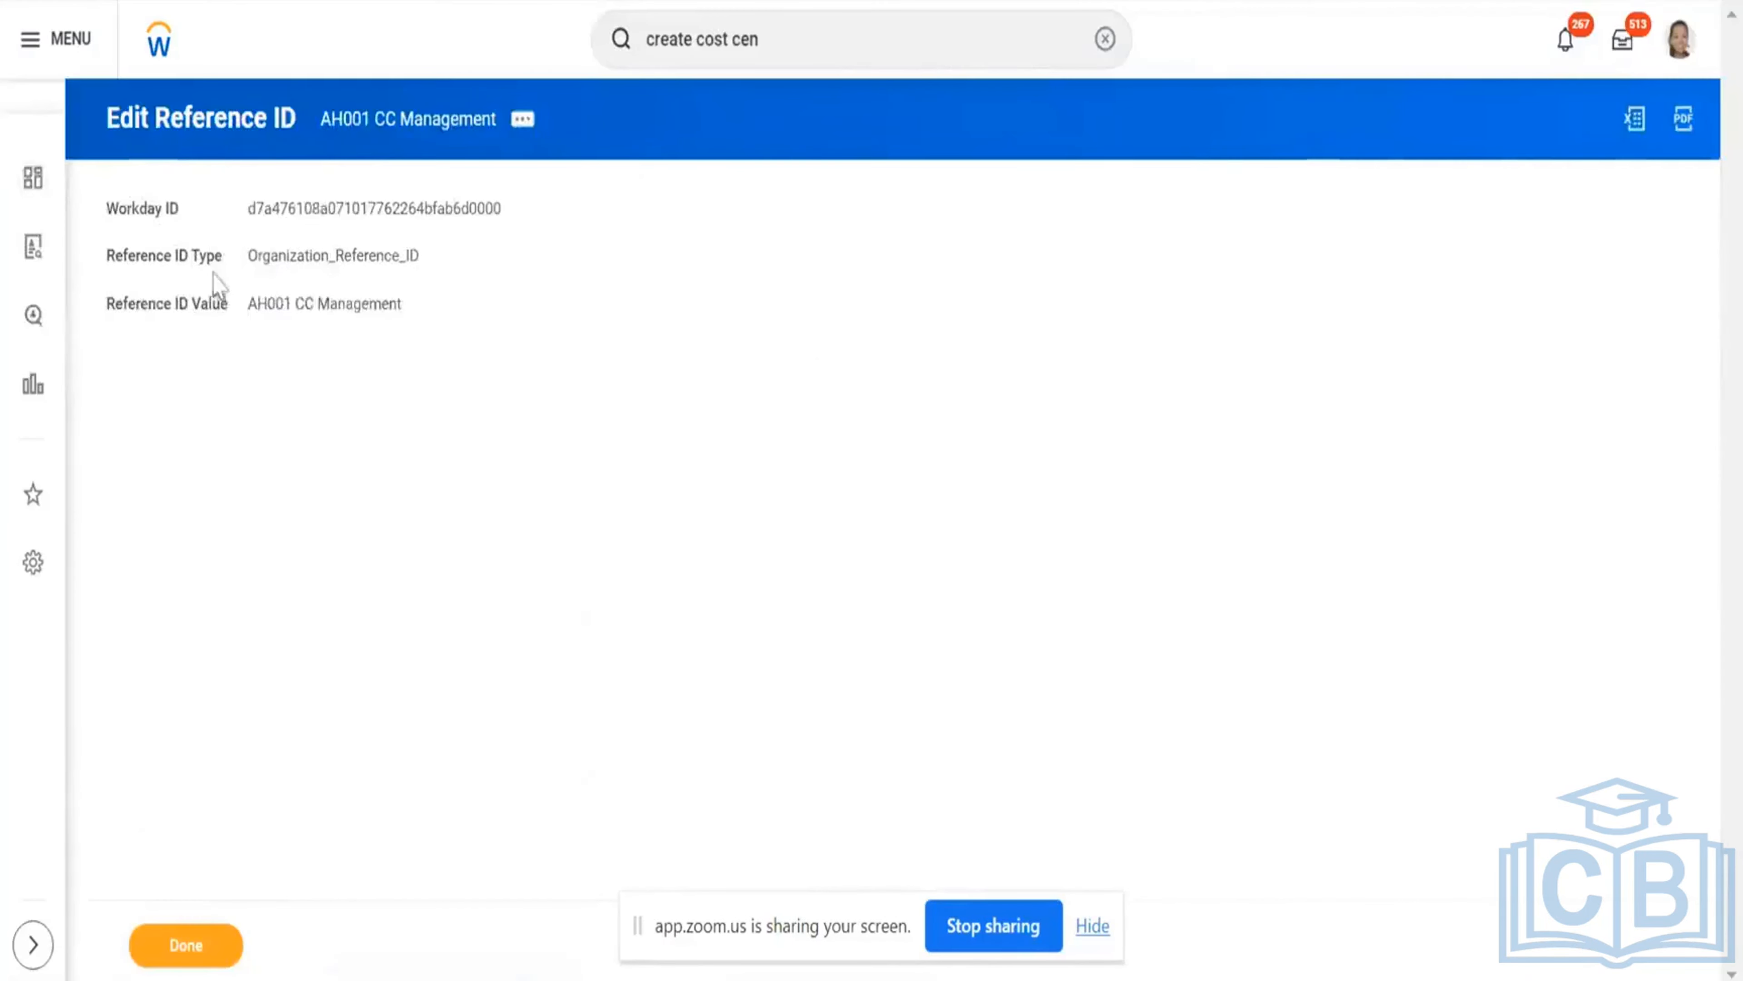
Duplicate the browser tab showing the AH001 CC Management cost center and start the Create Cost Center Hierarchy task.
{"action": "left_click", "coordinate": [419, 123]}
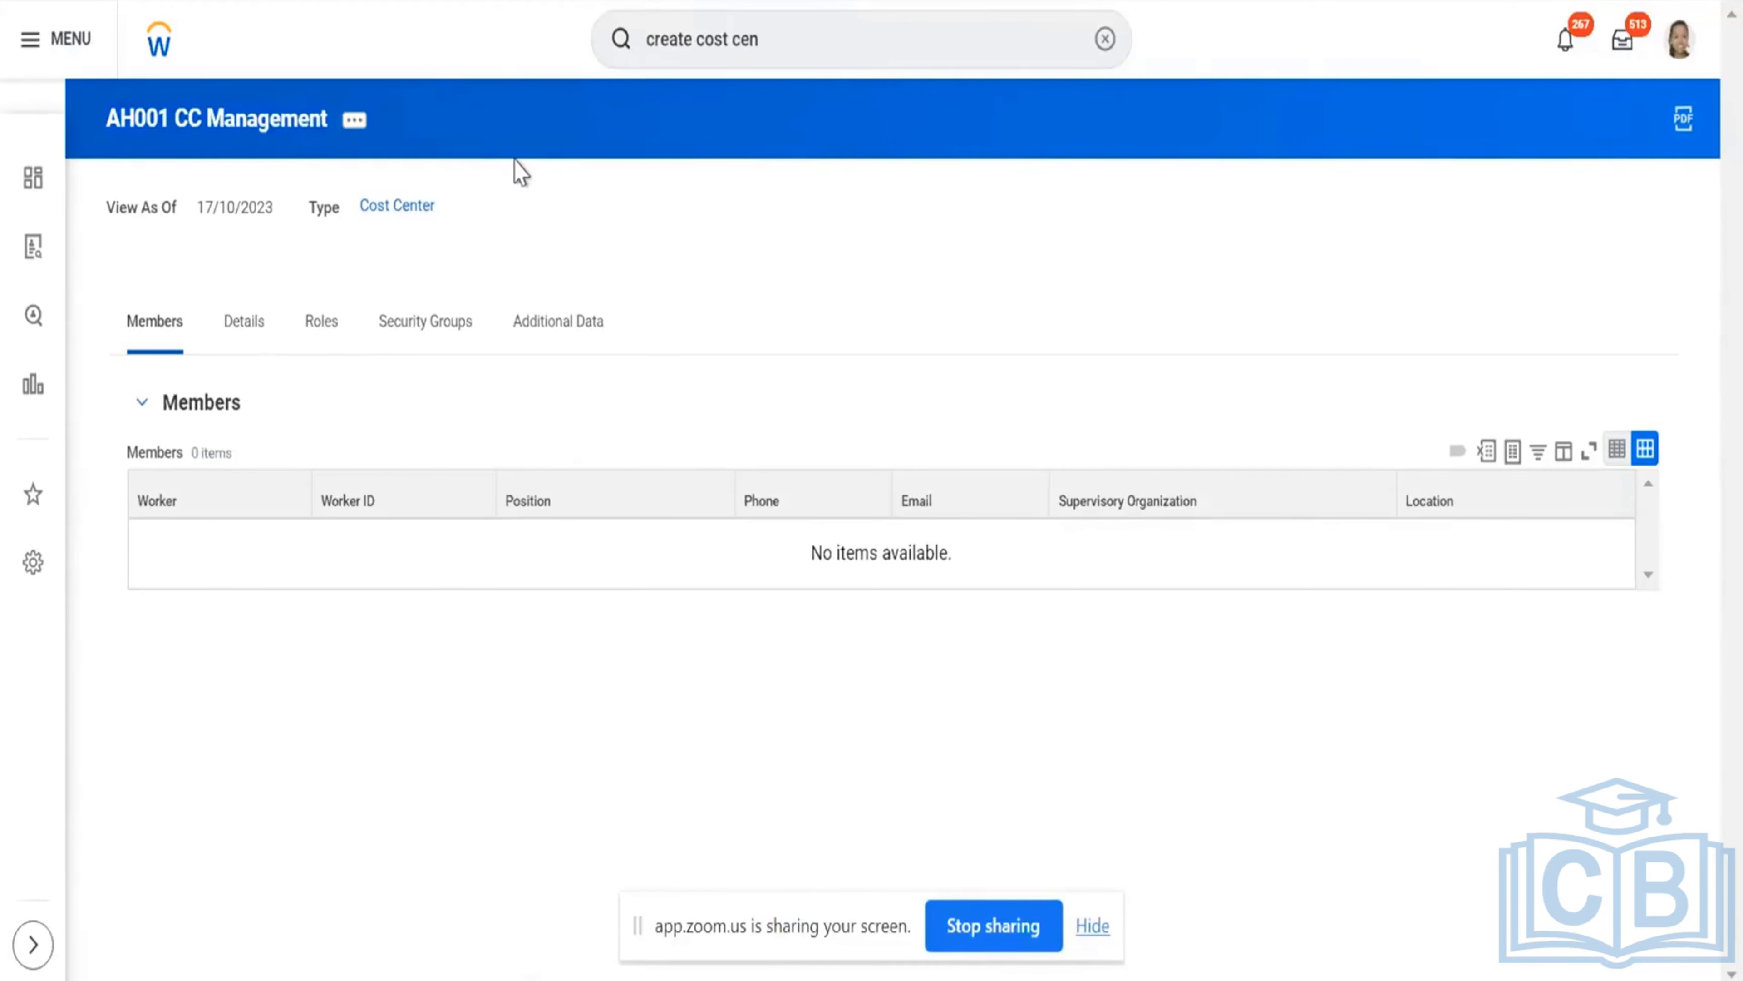
{"action": "right_click", "coordinate": [905, 1]}
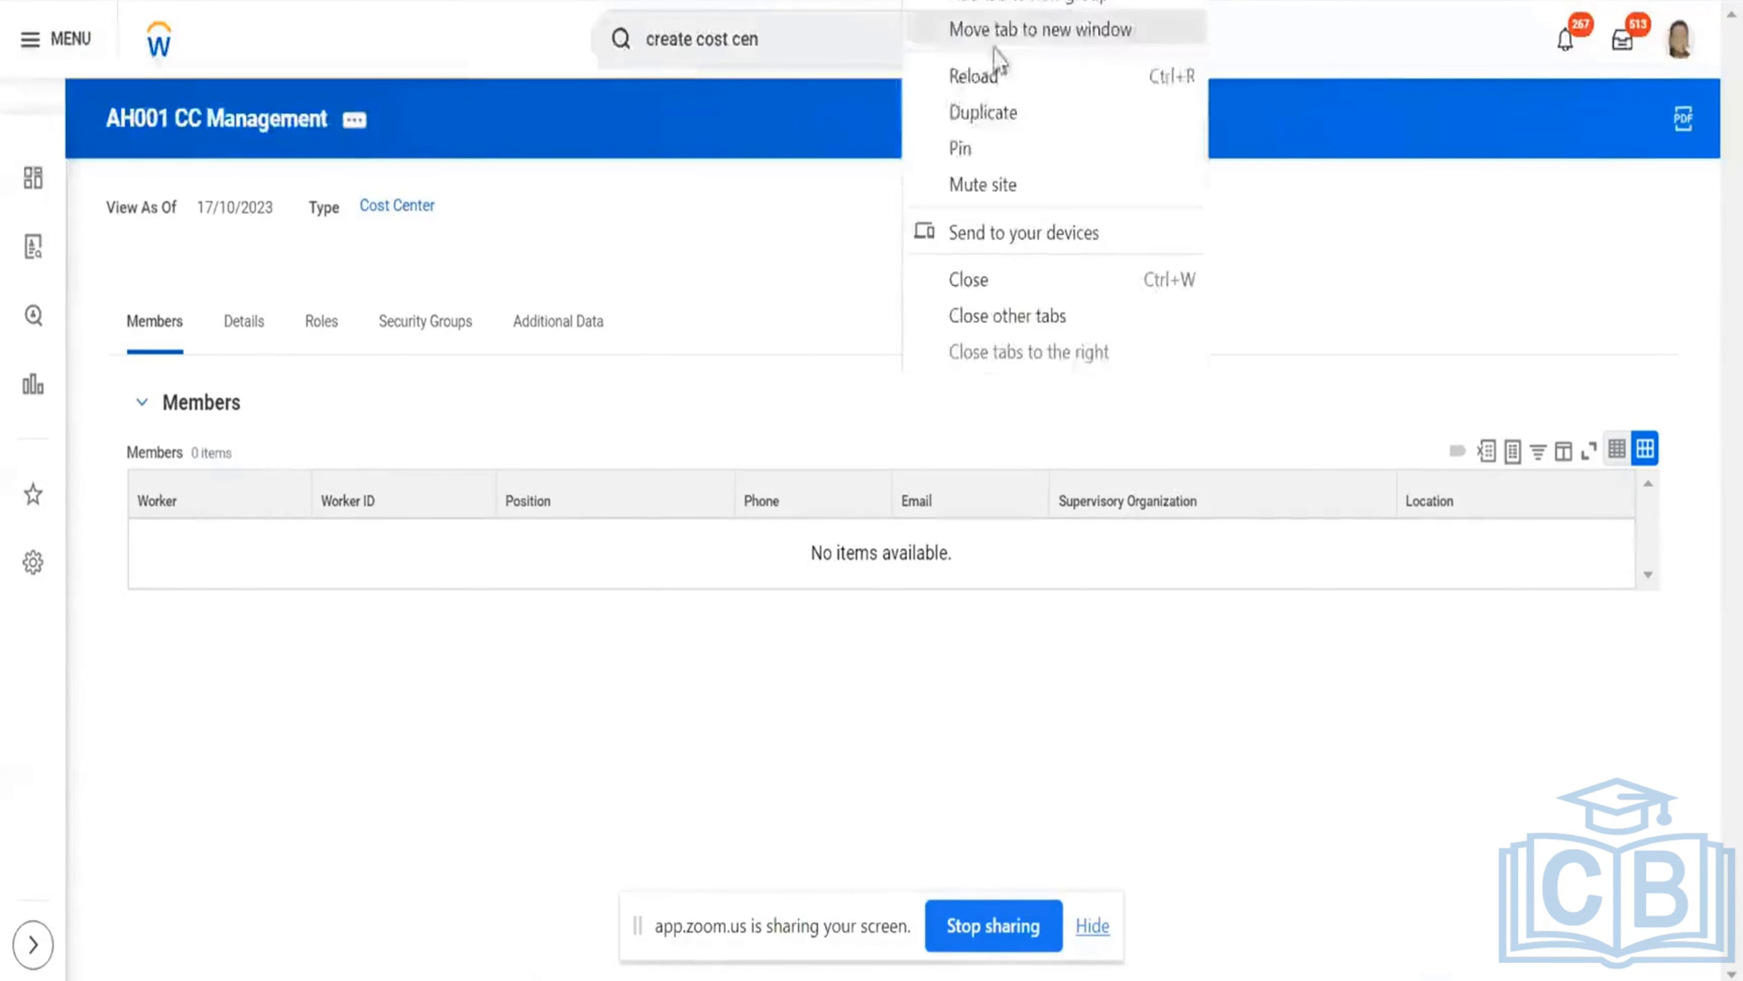
{"action": "left_click", "coordinate": [1000, 108]}
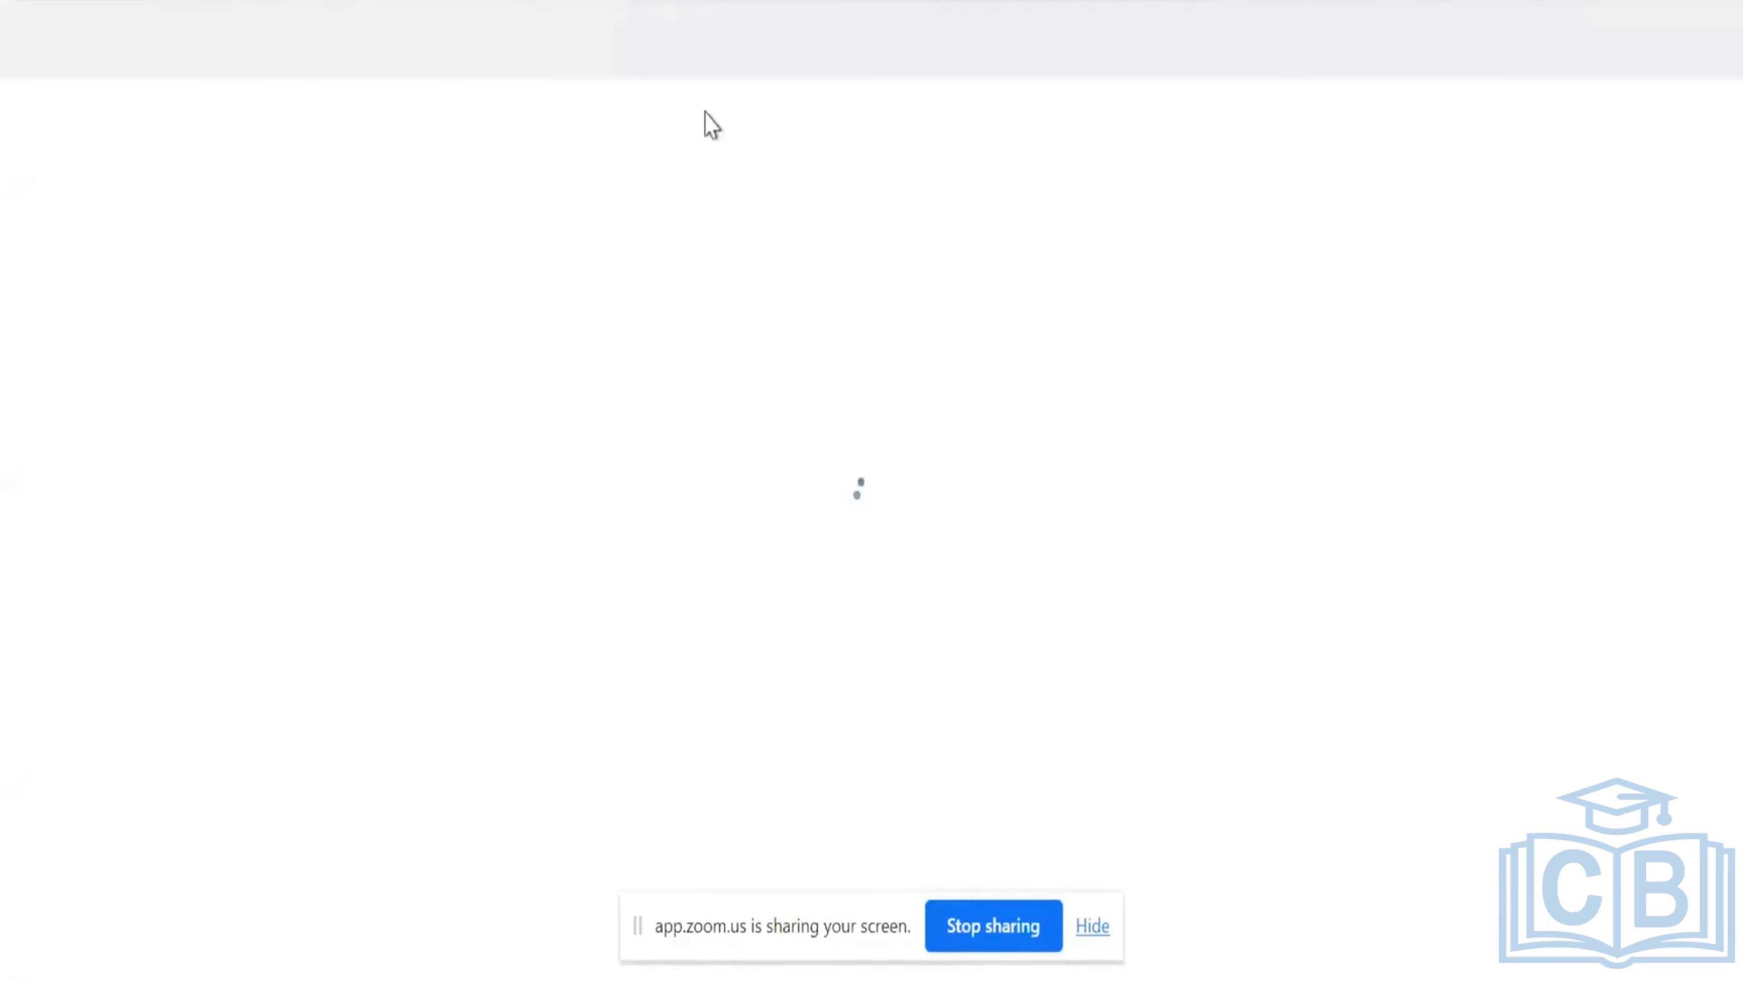
{"action": "left_click", "coordinate": [747, 39]}
{"action": "type", "text": "c"}
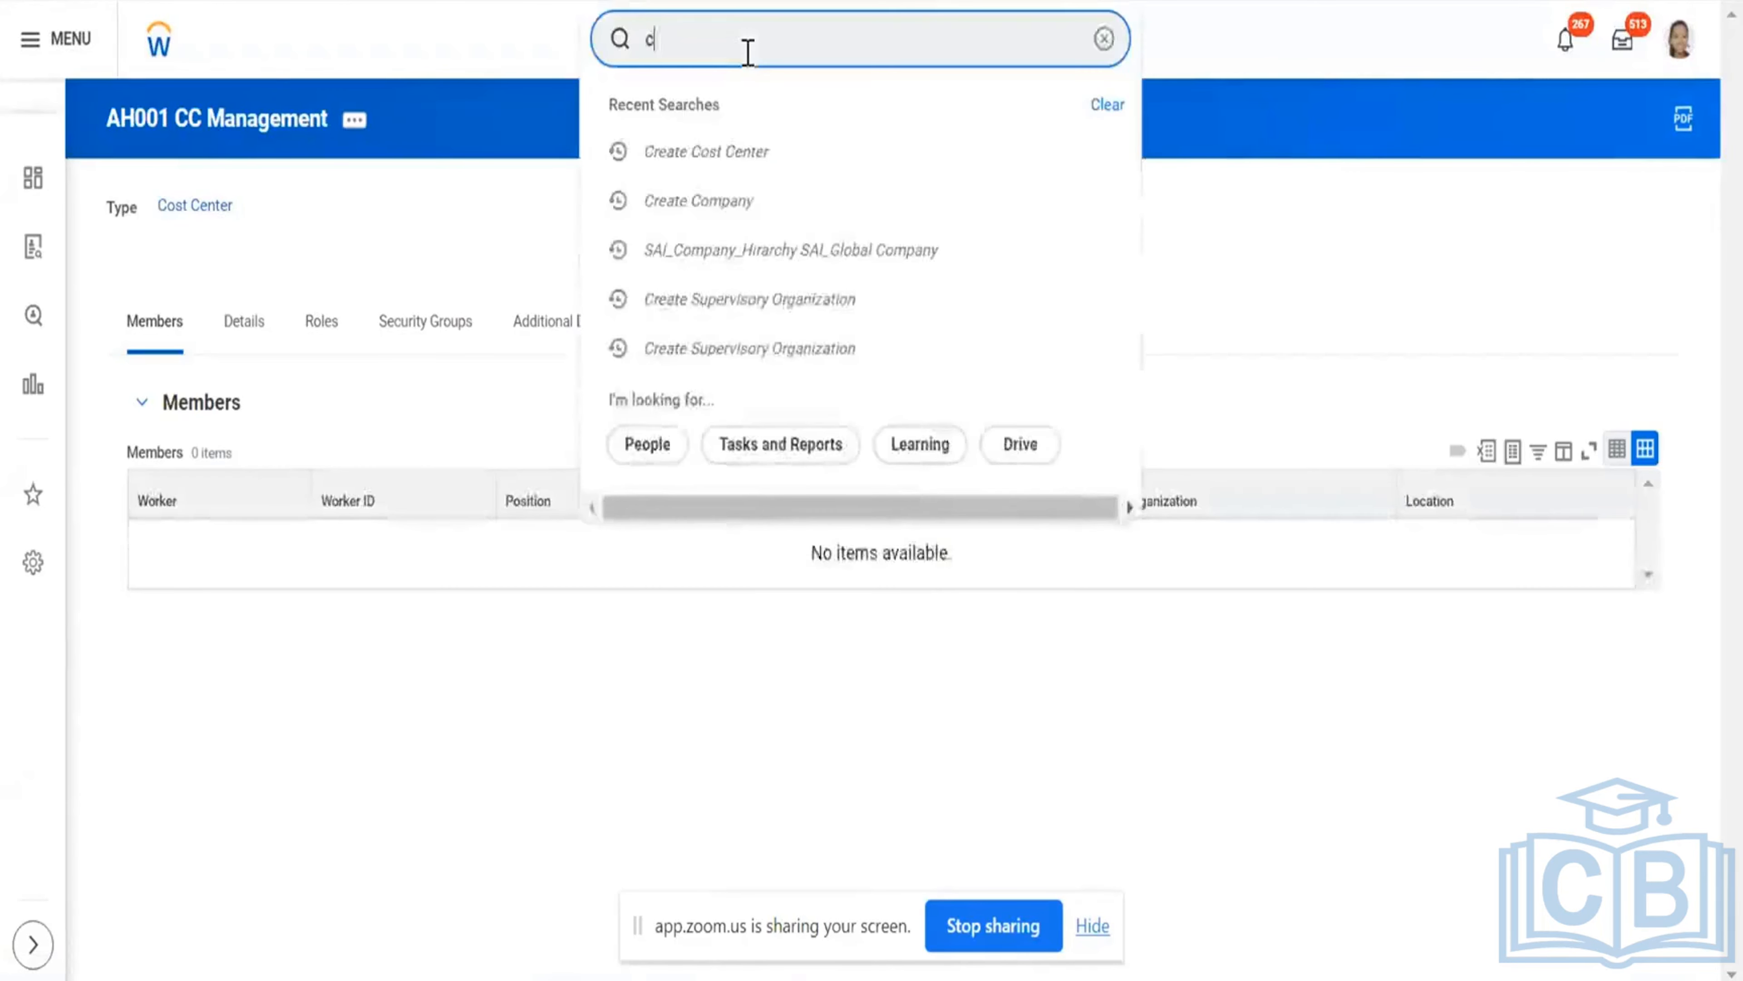
{"action": "type", "text": "reate cos "}
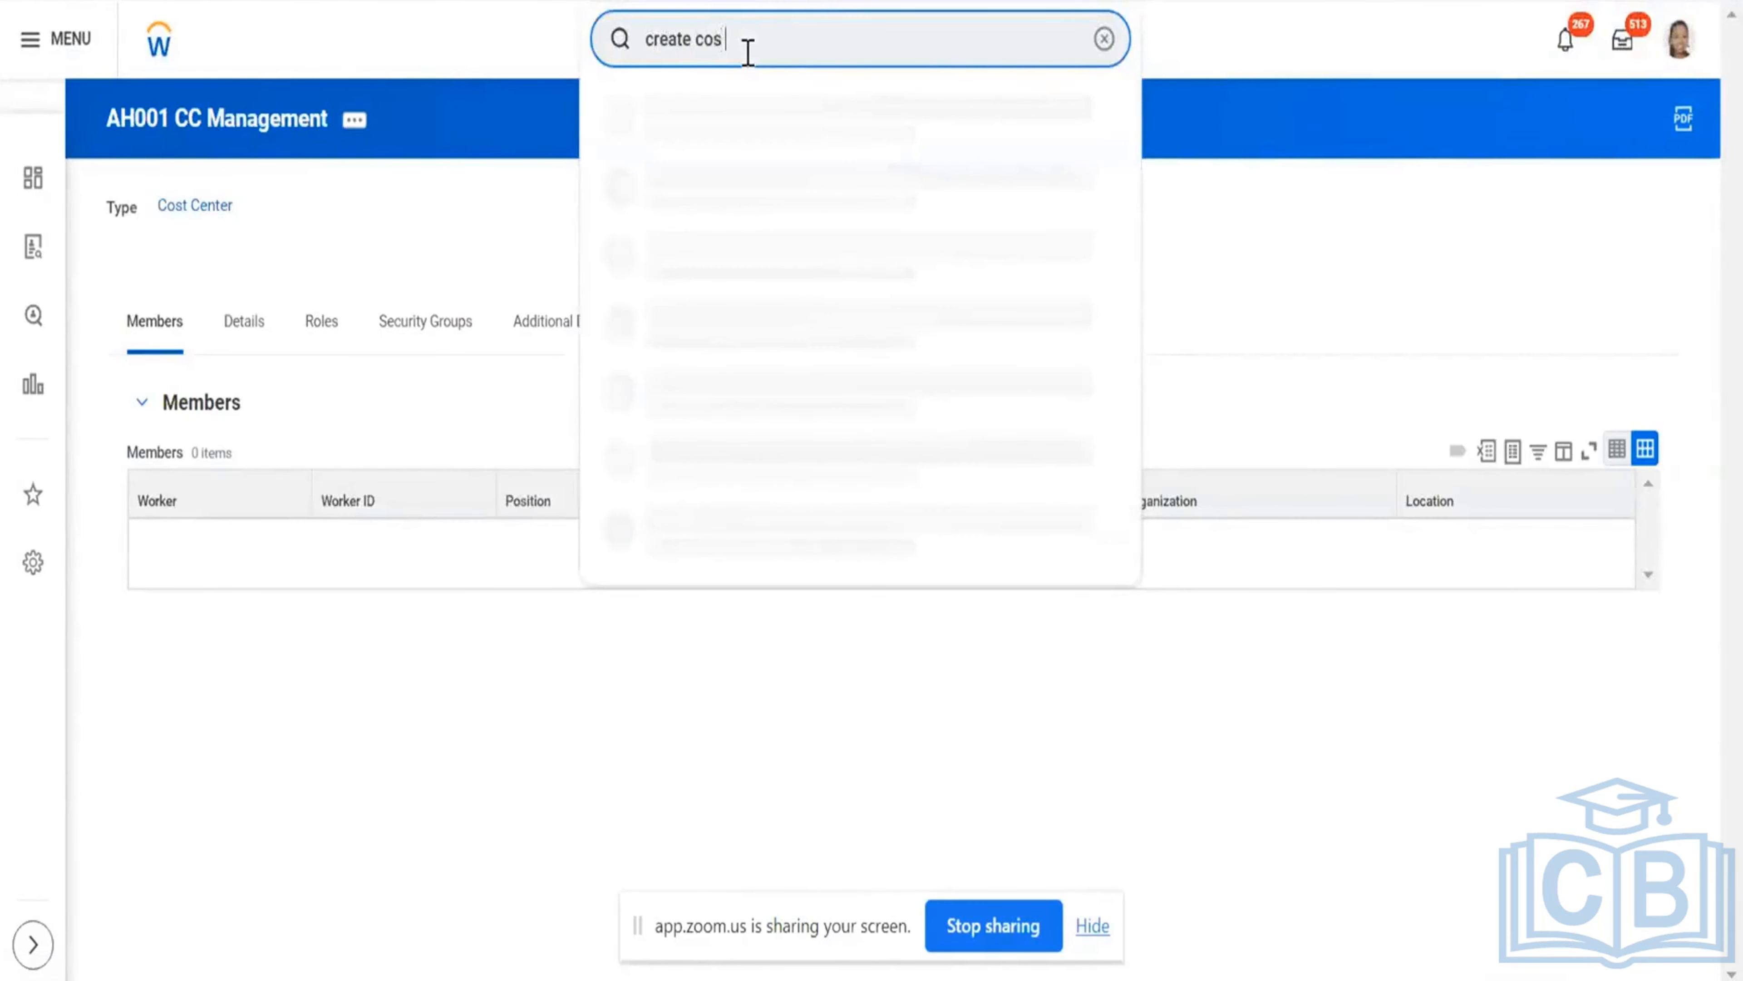
{"action": "type", "text": "cen hier"}
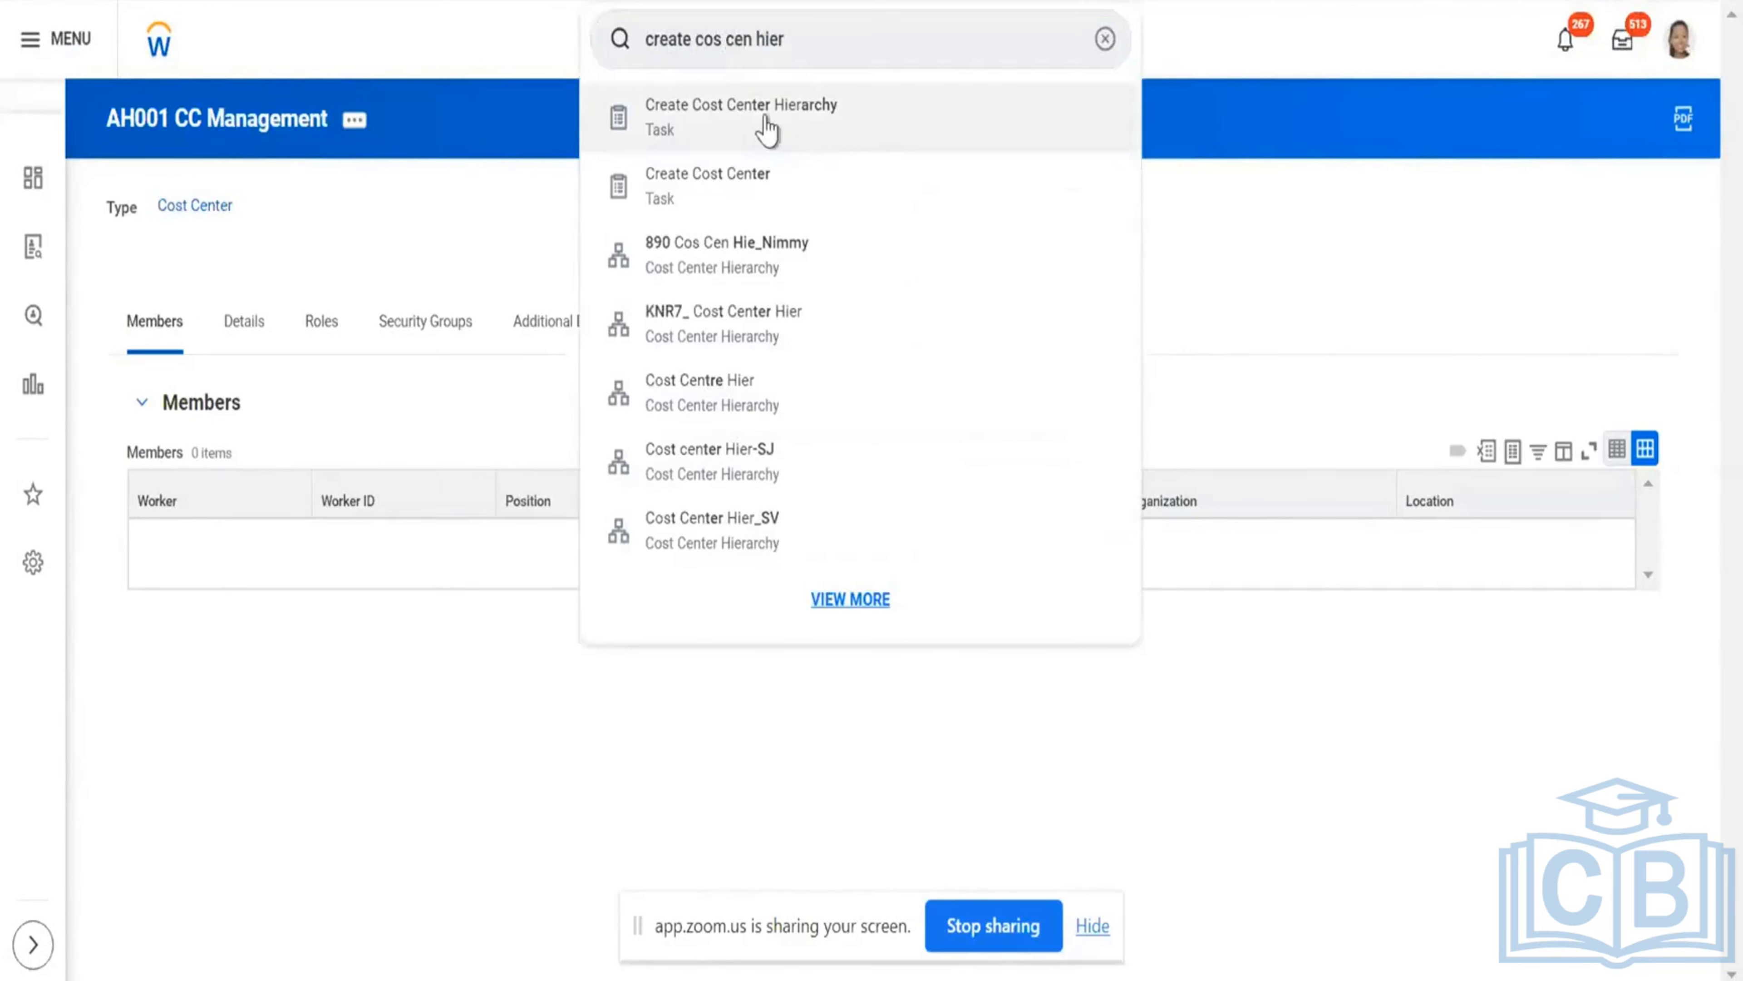
{"action": "left_click", "coordinate": [767, 129]}
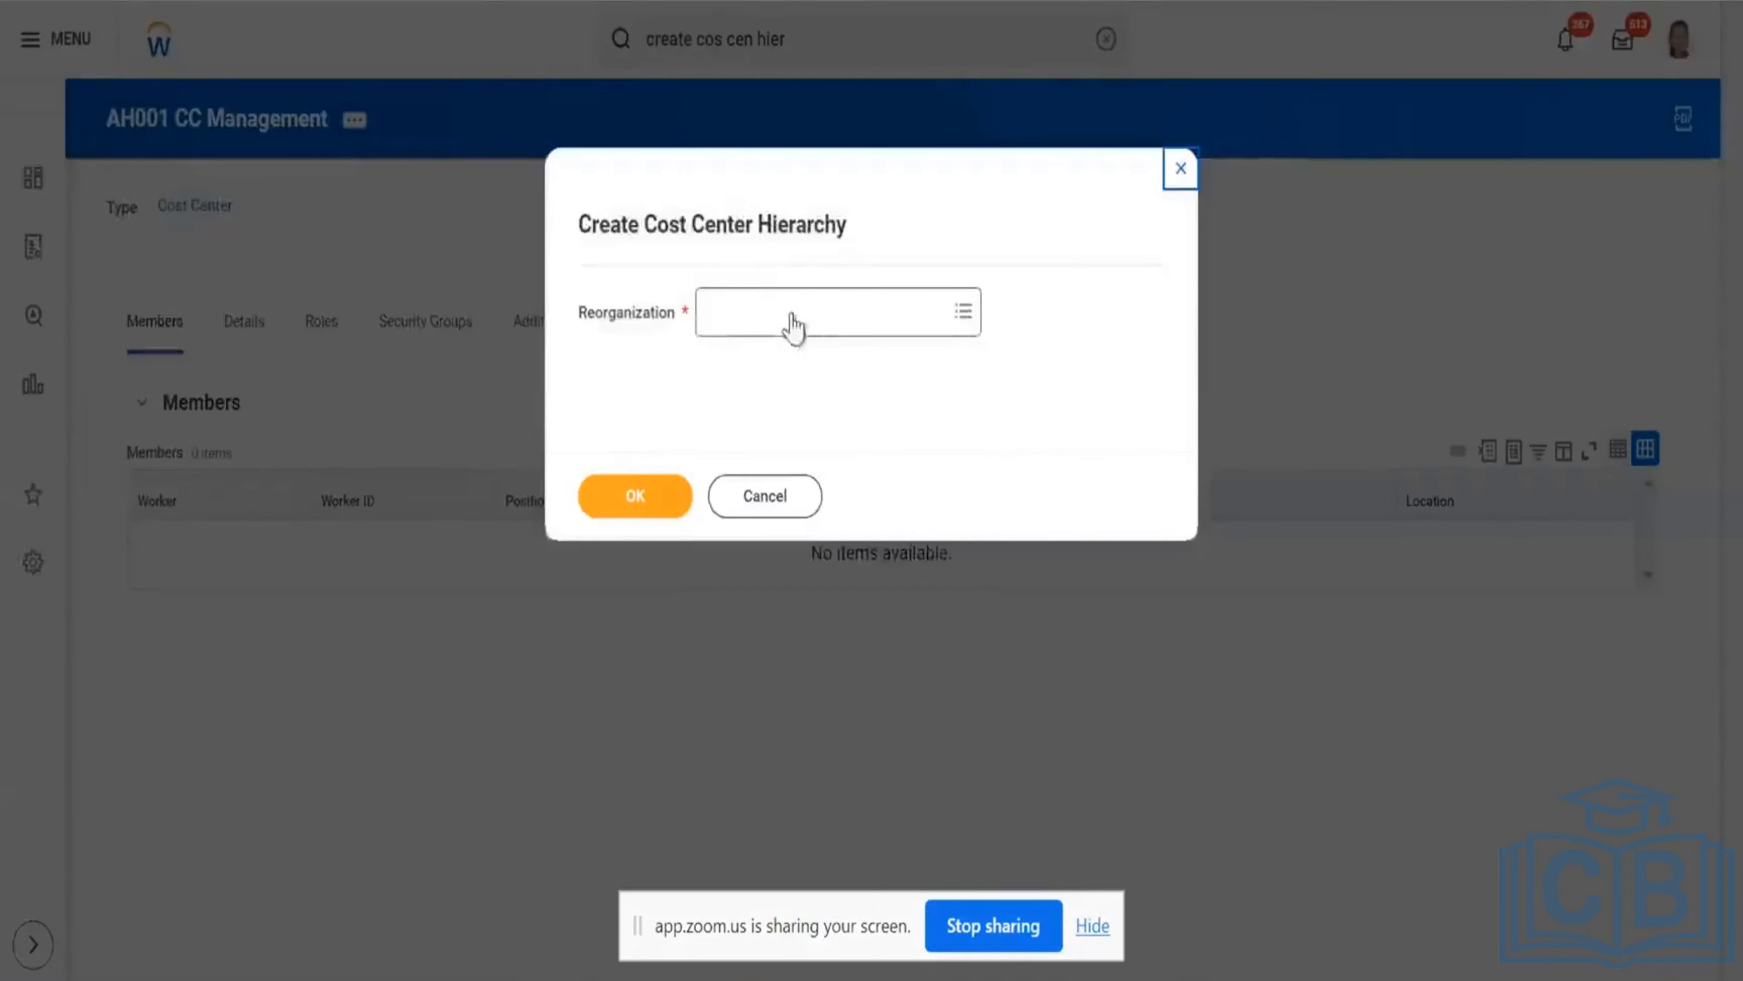
Choose Apple Hospitals Inc (01/01/1900) as the reorganization for the new cost center hierarchy.
{"action": "left_click", "coordinate": [793, 313]}
{"action": "type", "text": "a"}
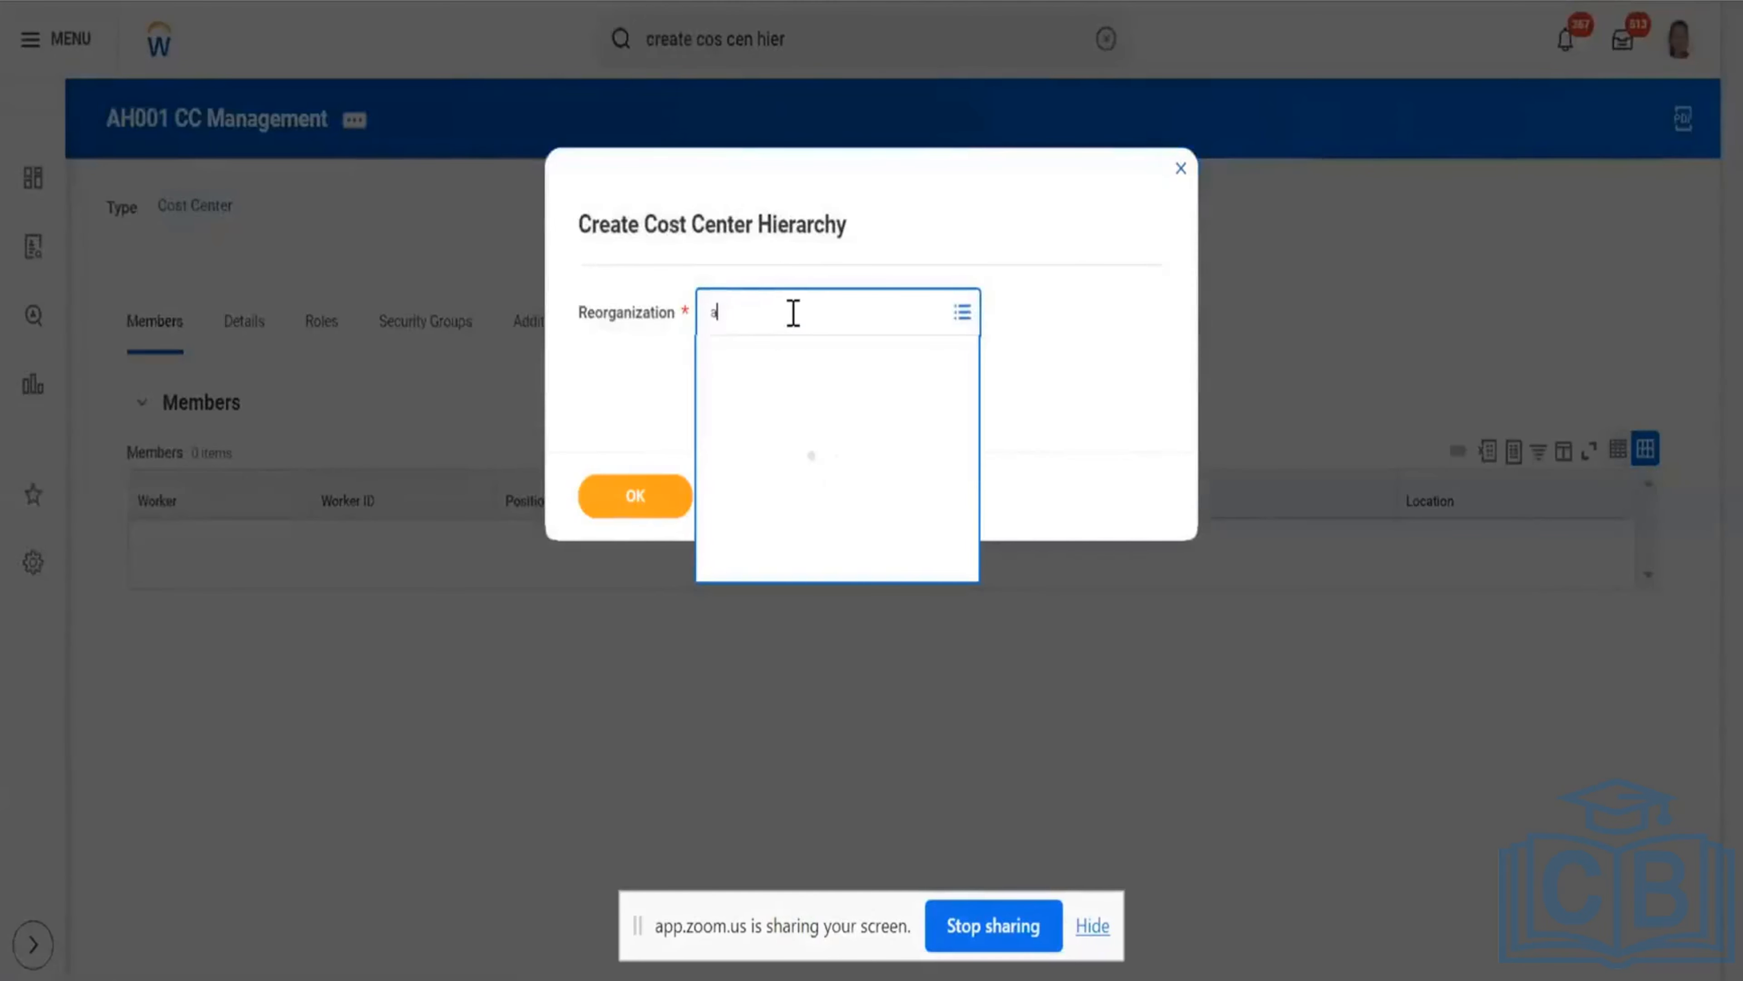
{"action": "type", "text": "ppl ho inc"}
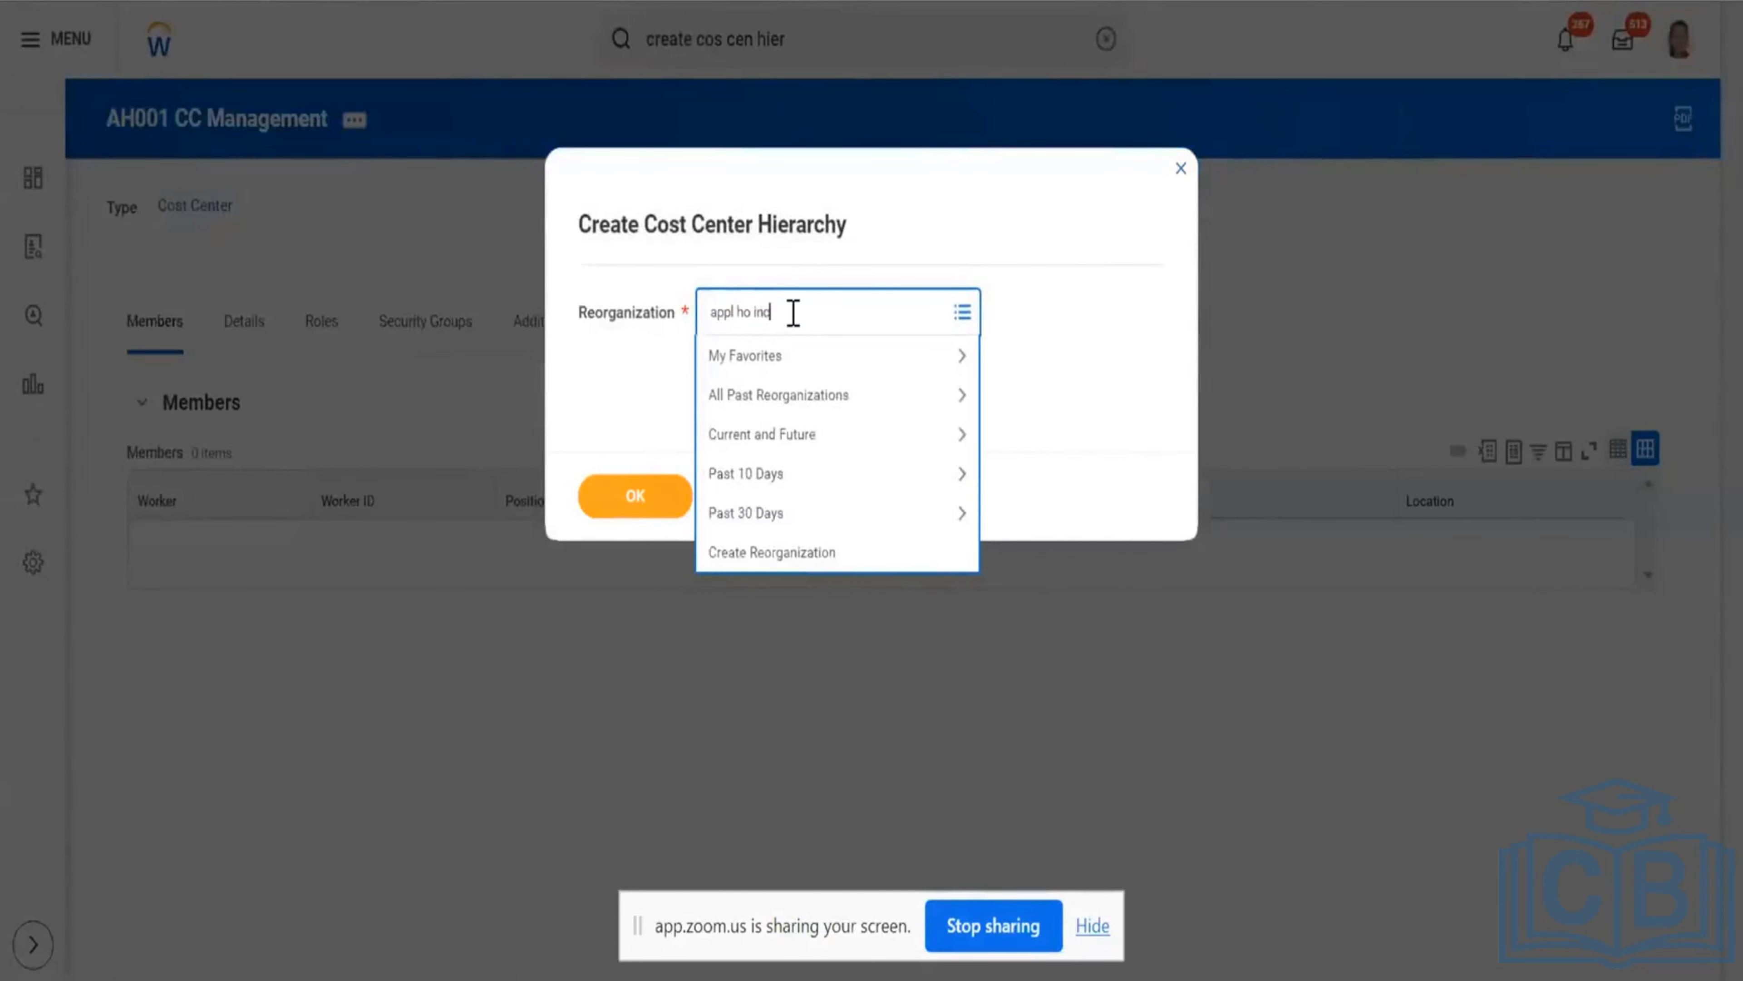
{"action": "type", "text": "o"}
{"action": "key", "text": "Return"}
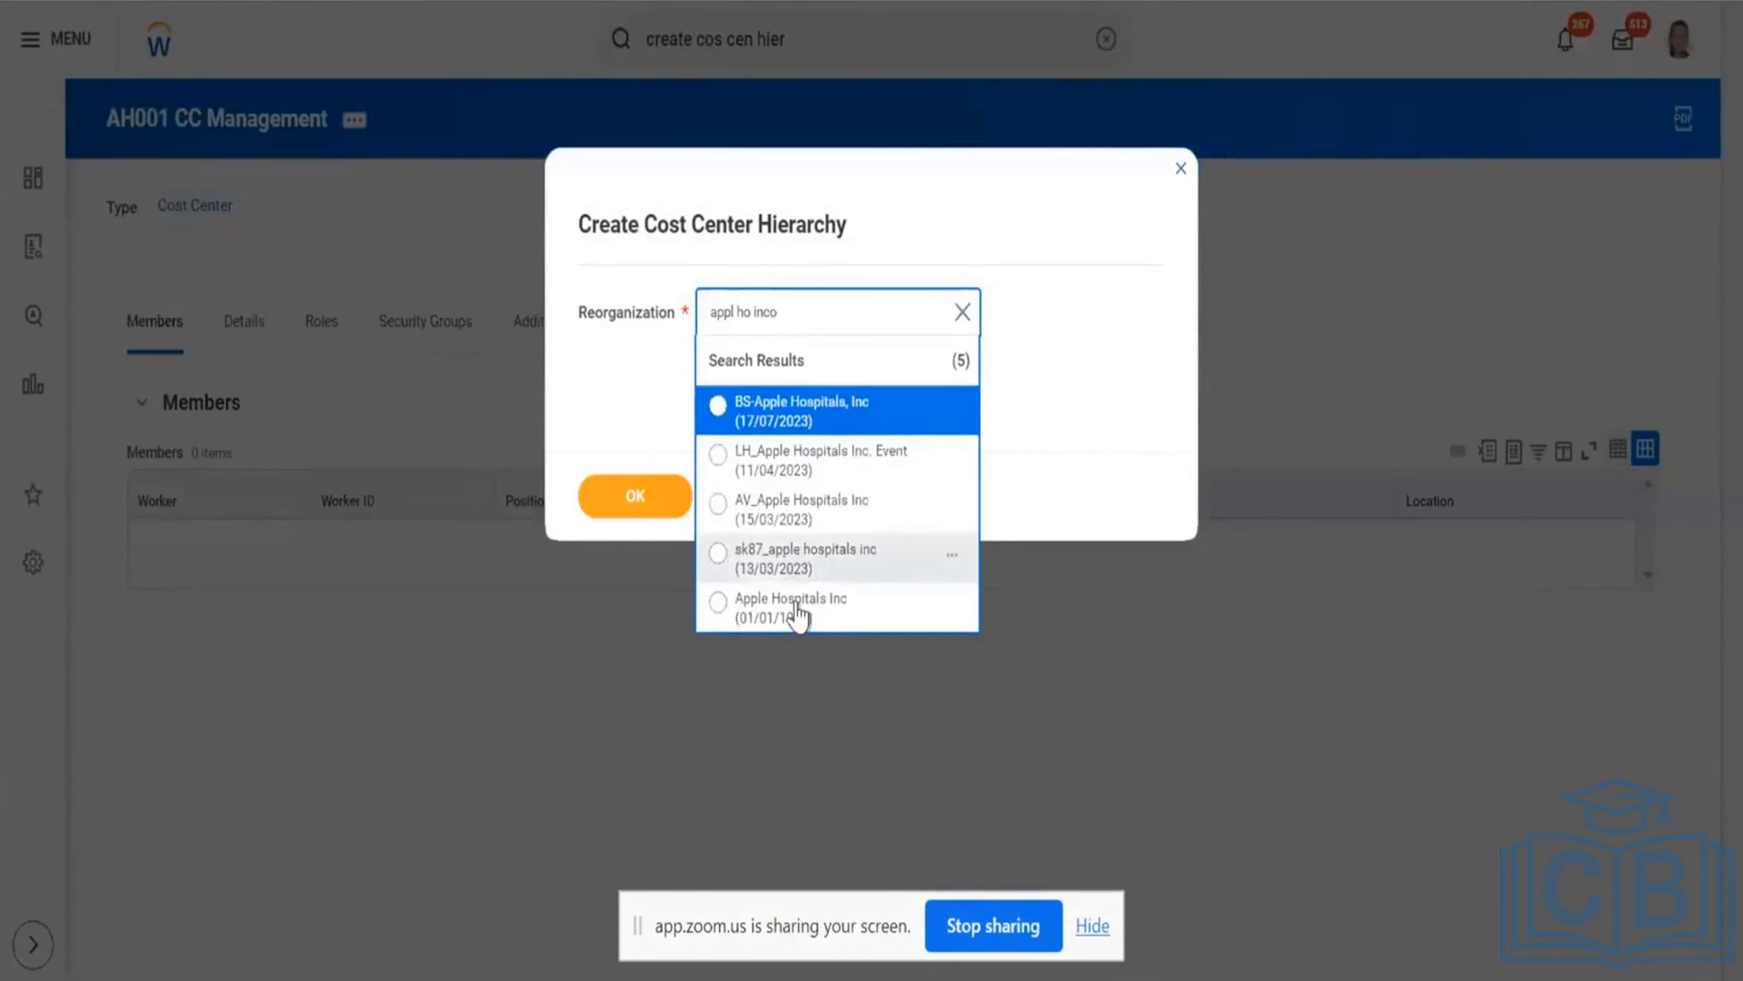
{"action": "left_click", "coordinate": [798, 611]}
{"action": "left_click", "coordinate": [649, 508]}
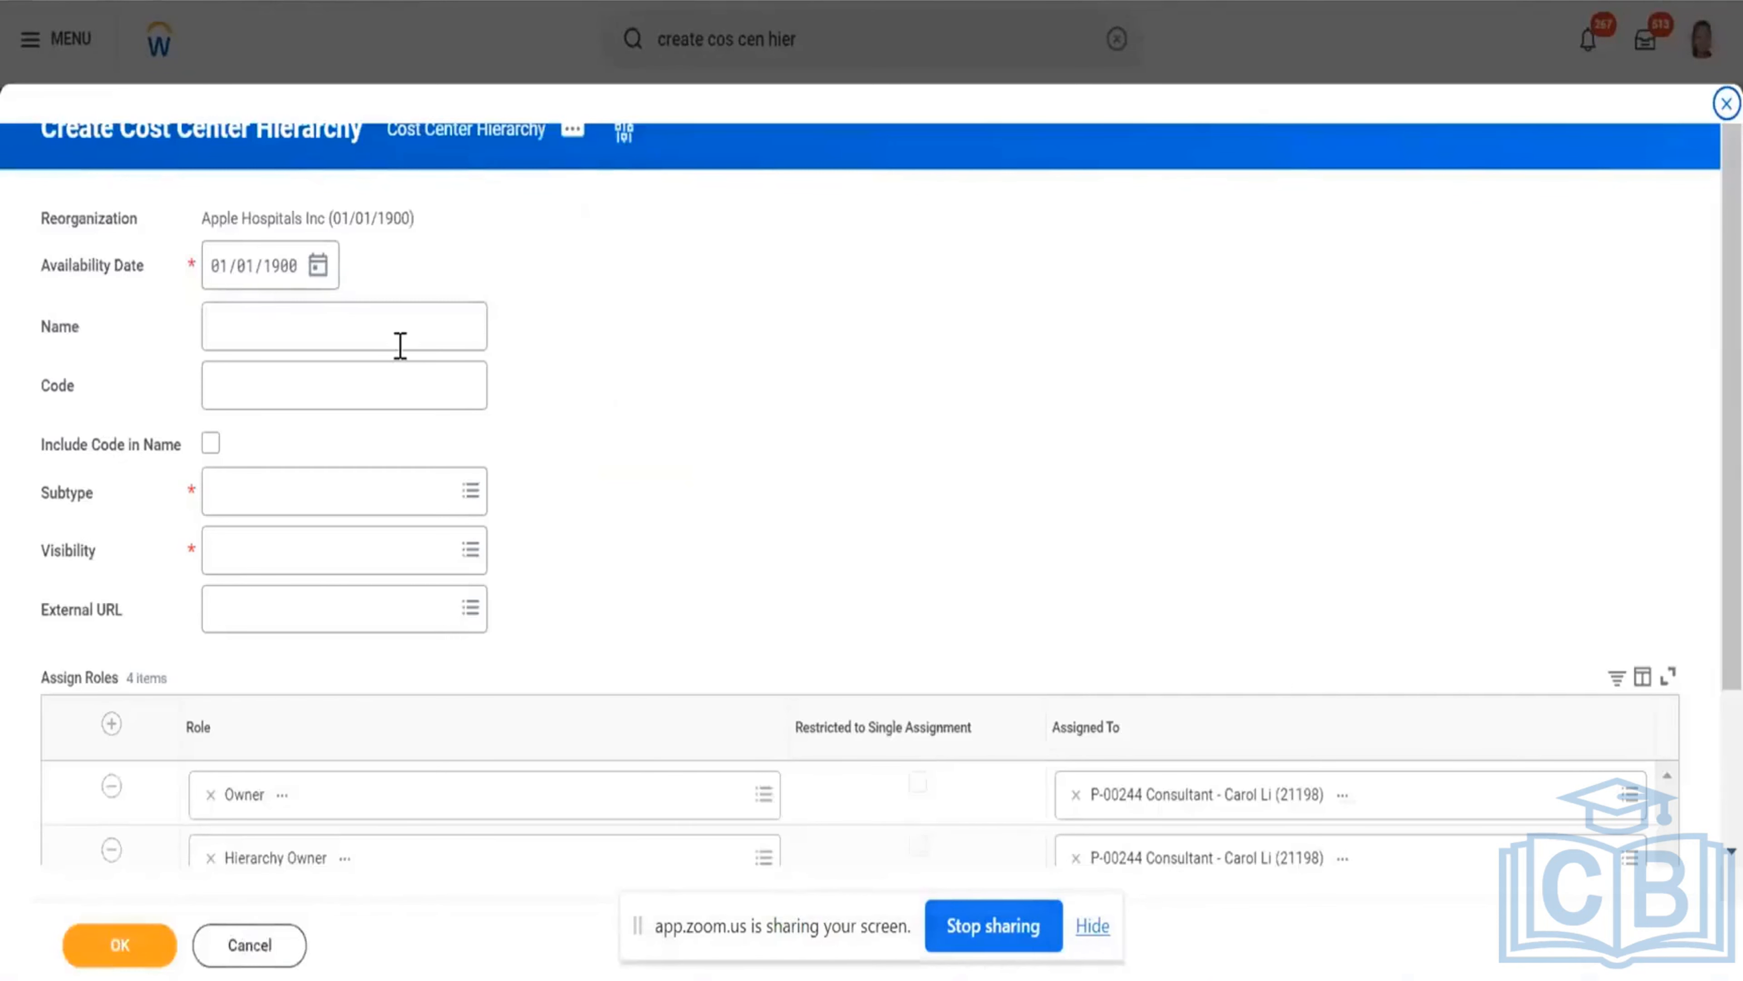
Name the cost center hierarchy "CC Apple - Test" plus the tester's first name.
{"action": "left_click", "coordinate": [393, 346]}
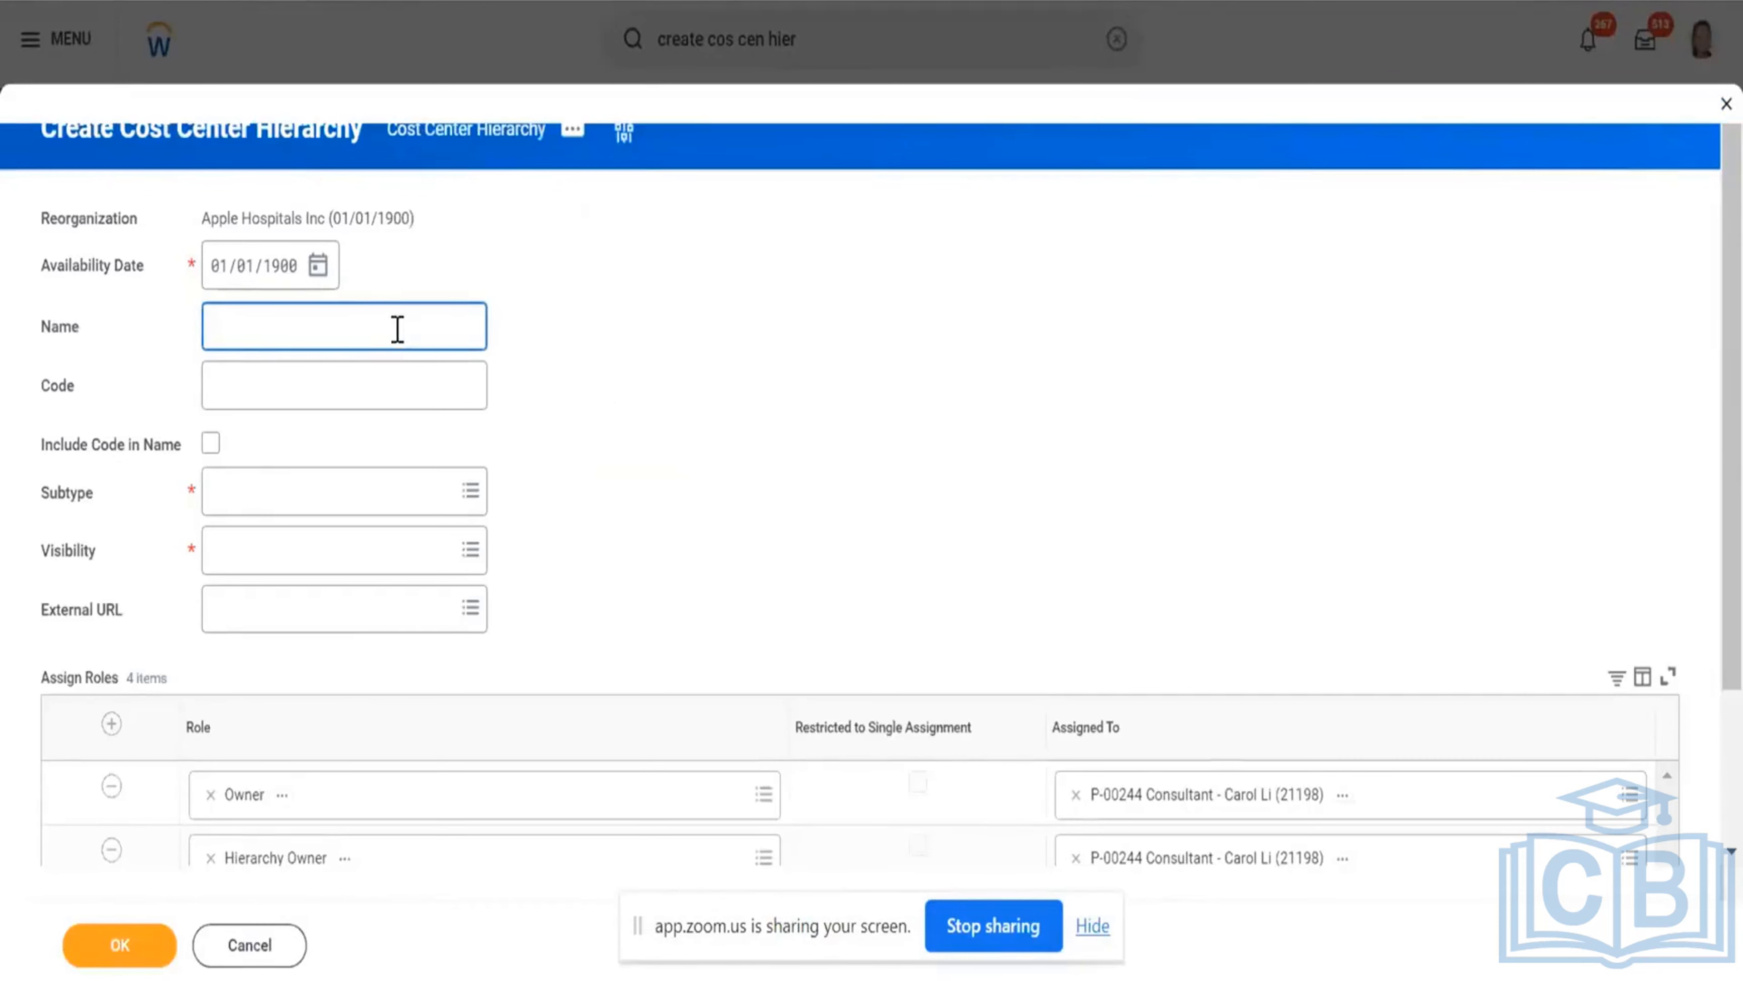
{"action": "type", "text": "CC Apple:"}
{"action": "left_click", "coordinate": [397, 349]}
{"action": "type", "text": "- Test Aryan"}
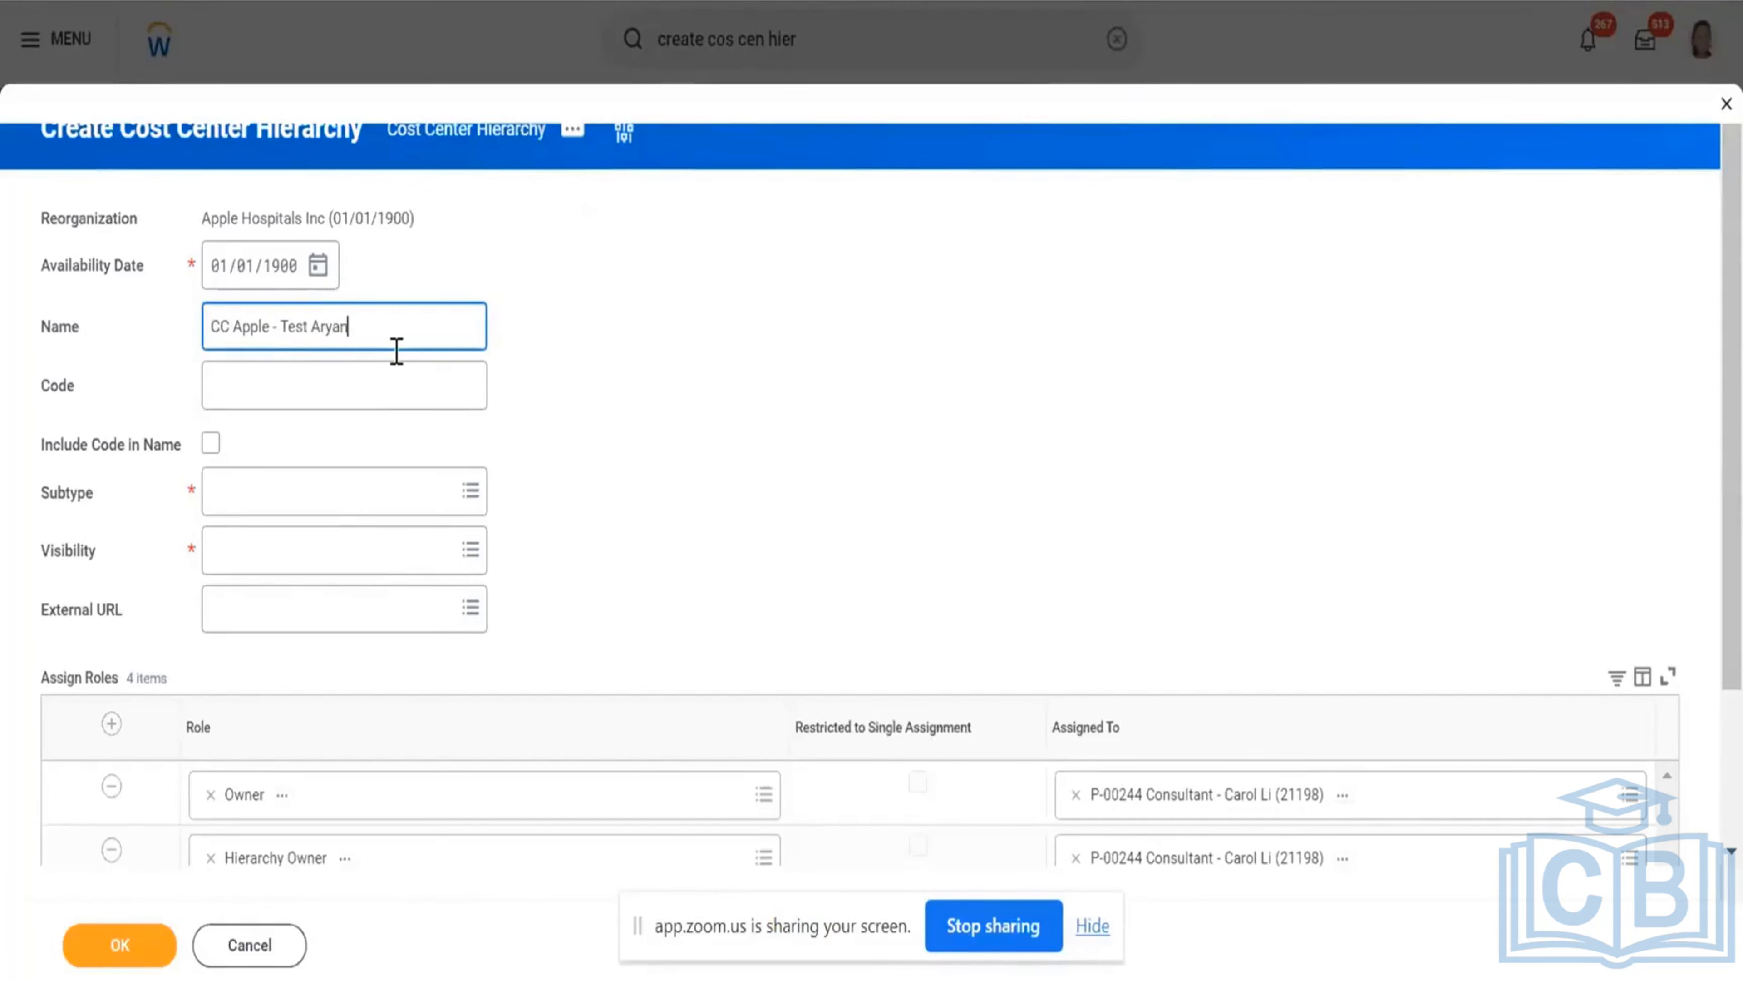
Set the hierarchy's subtype to Cost Center and visibility to Everyone, check its assigned roles, and submit it.
{"action": "left_click", "coordinate": [347, 490]}
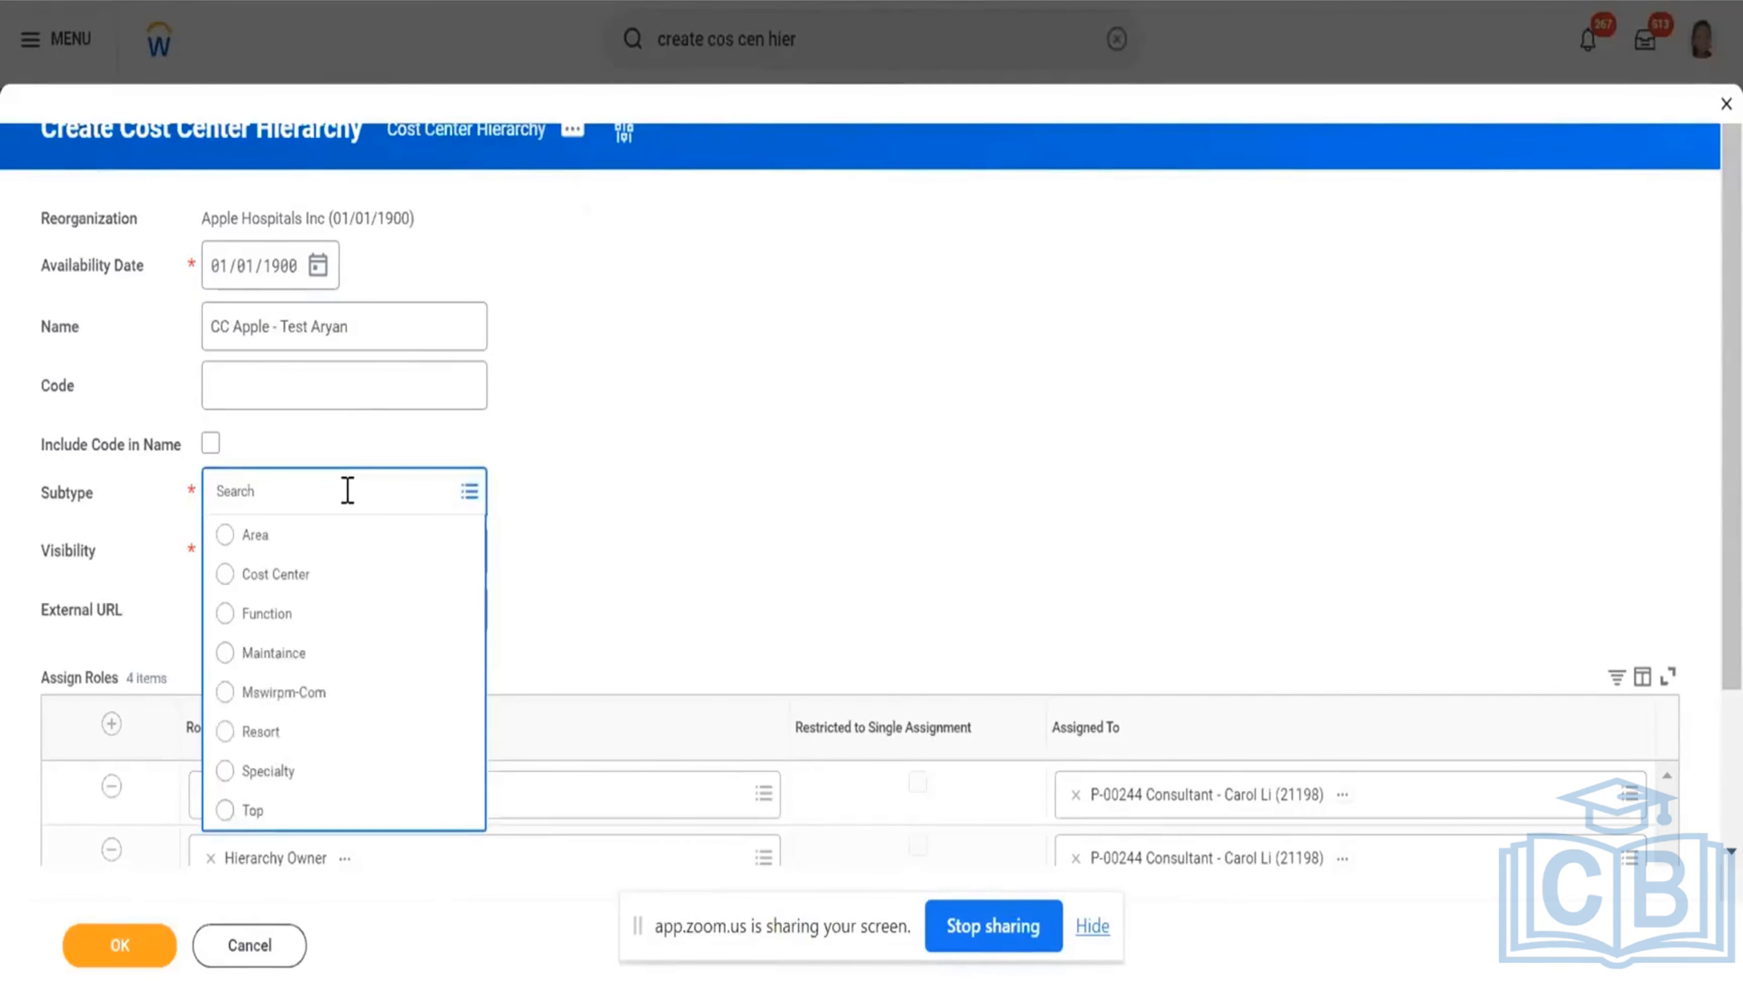
{"action": "left_click", "coordinate": [309, 580]}
{"action": "left_click", "coordinate": [284, 549]}
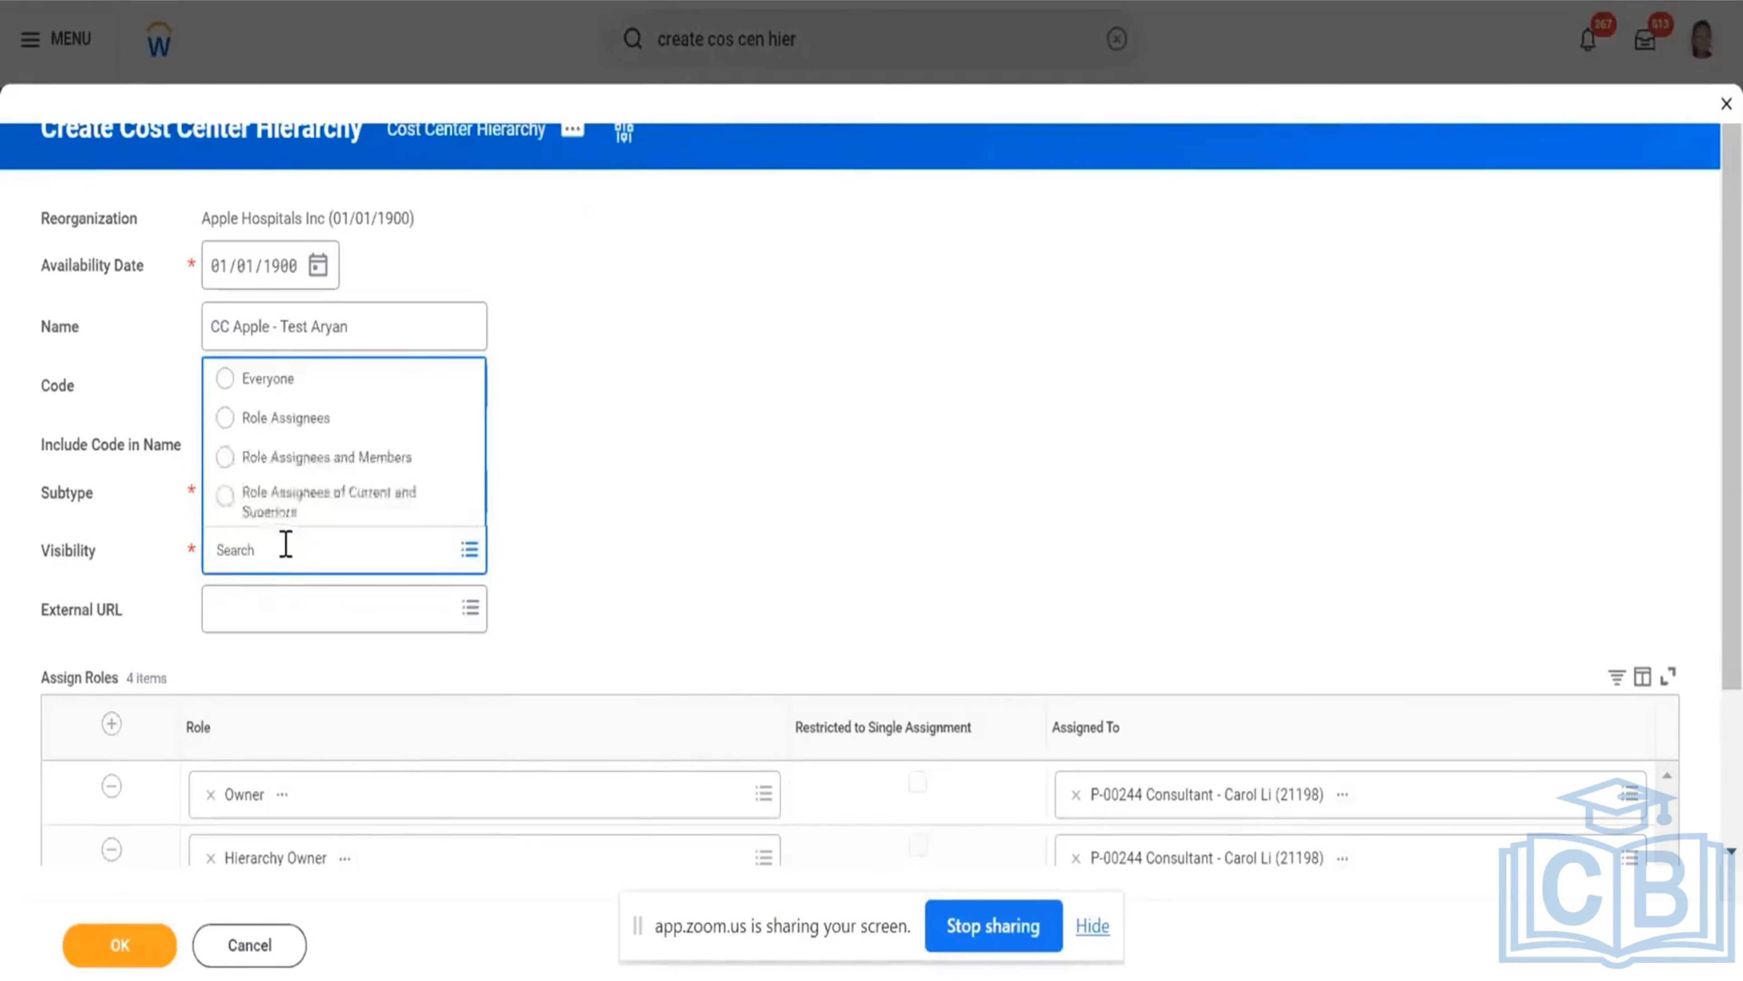
{"action": "left_click", "coordinate": [267, 378]}
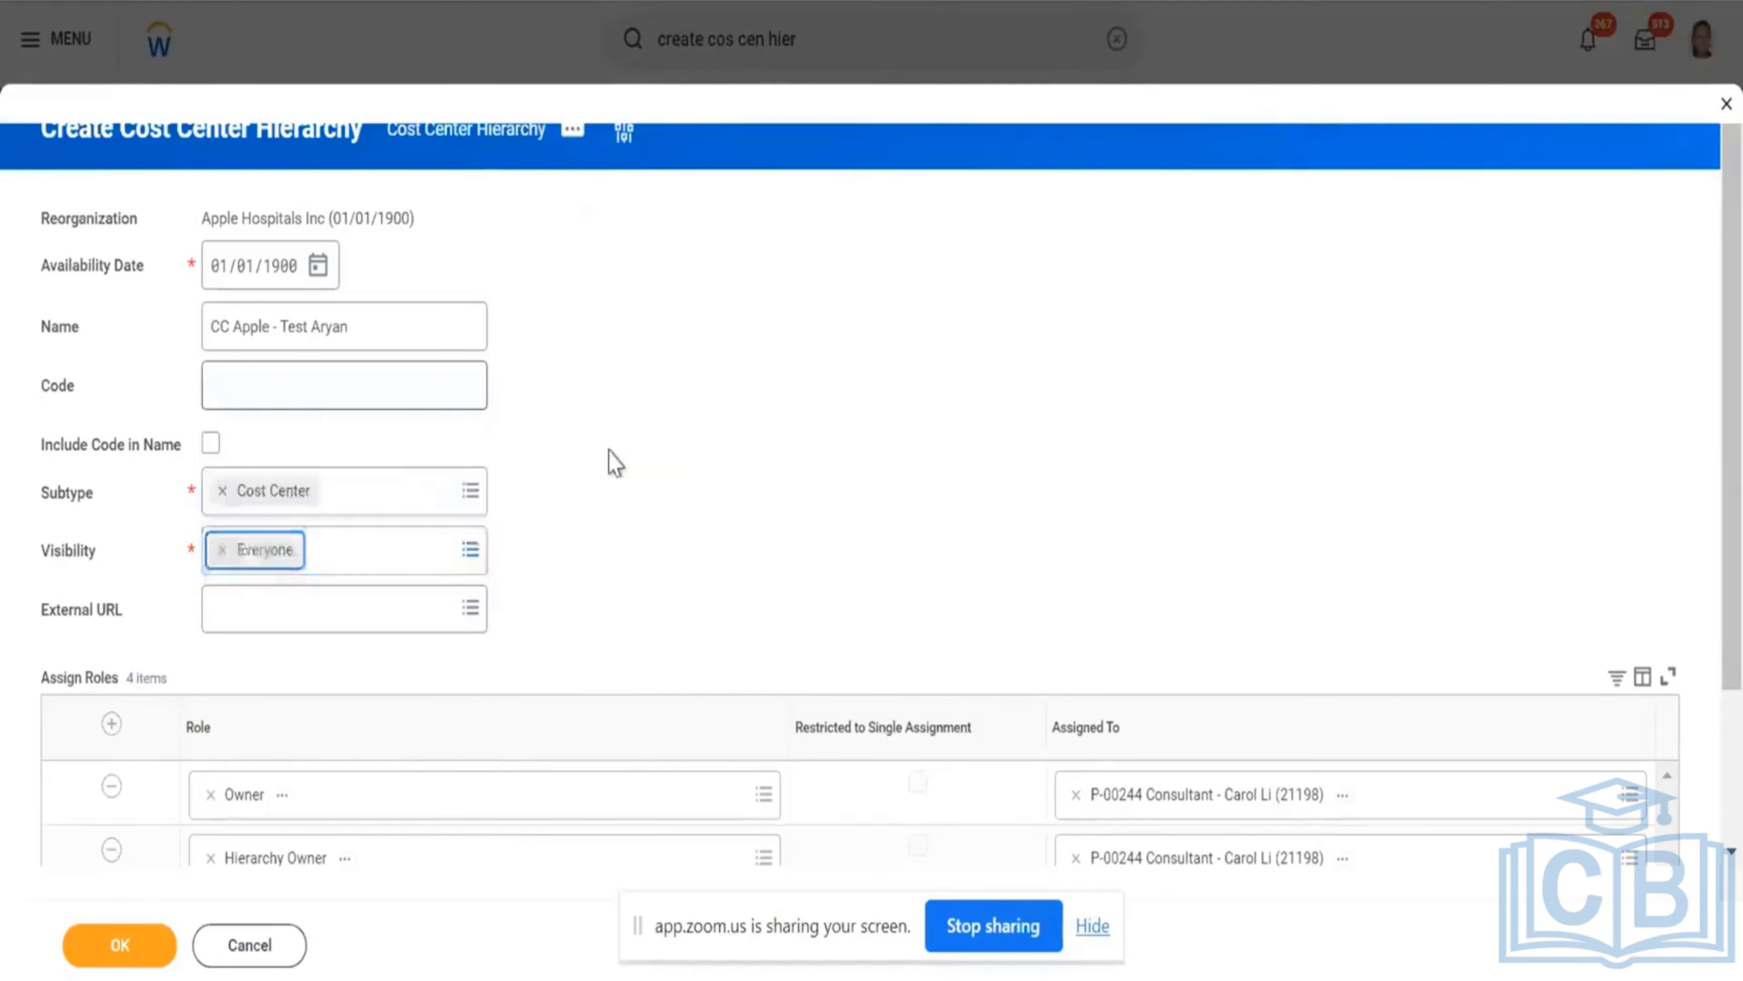
{"action": "scroll", "coordinate": [616, 464], "scroll_direction": "down", "scroll_amount": 3}
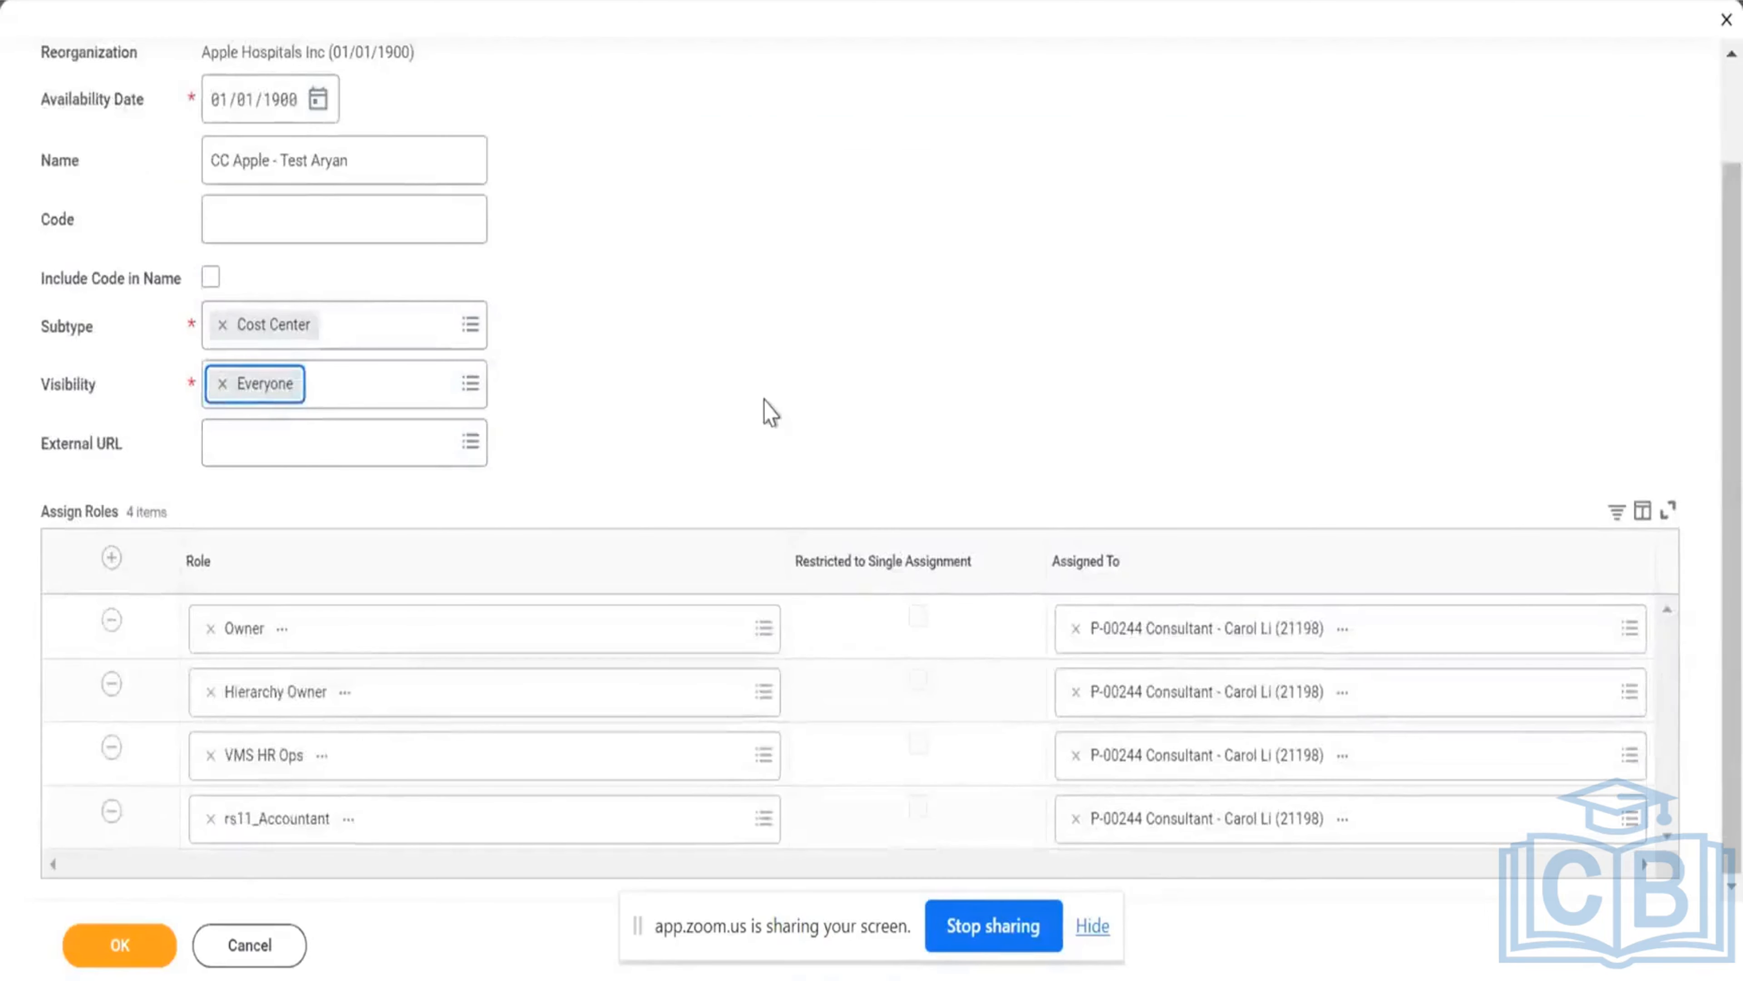
{"action": "scroll", "coordinate": [770, 412], "scroll_direction": "up", "scroll_amount": 2}
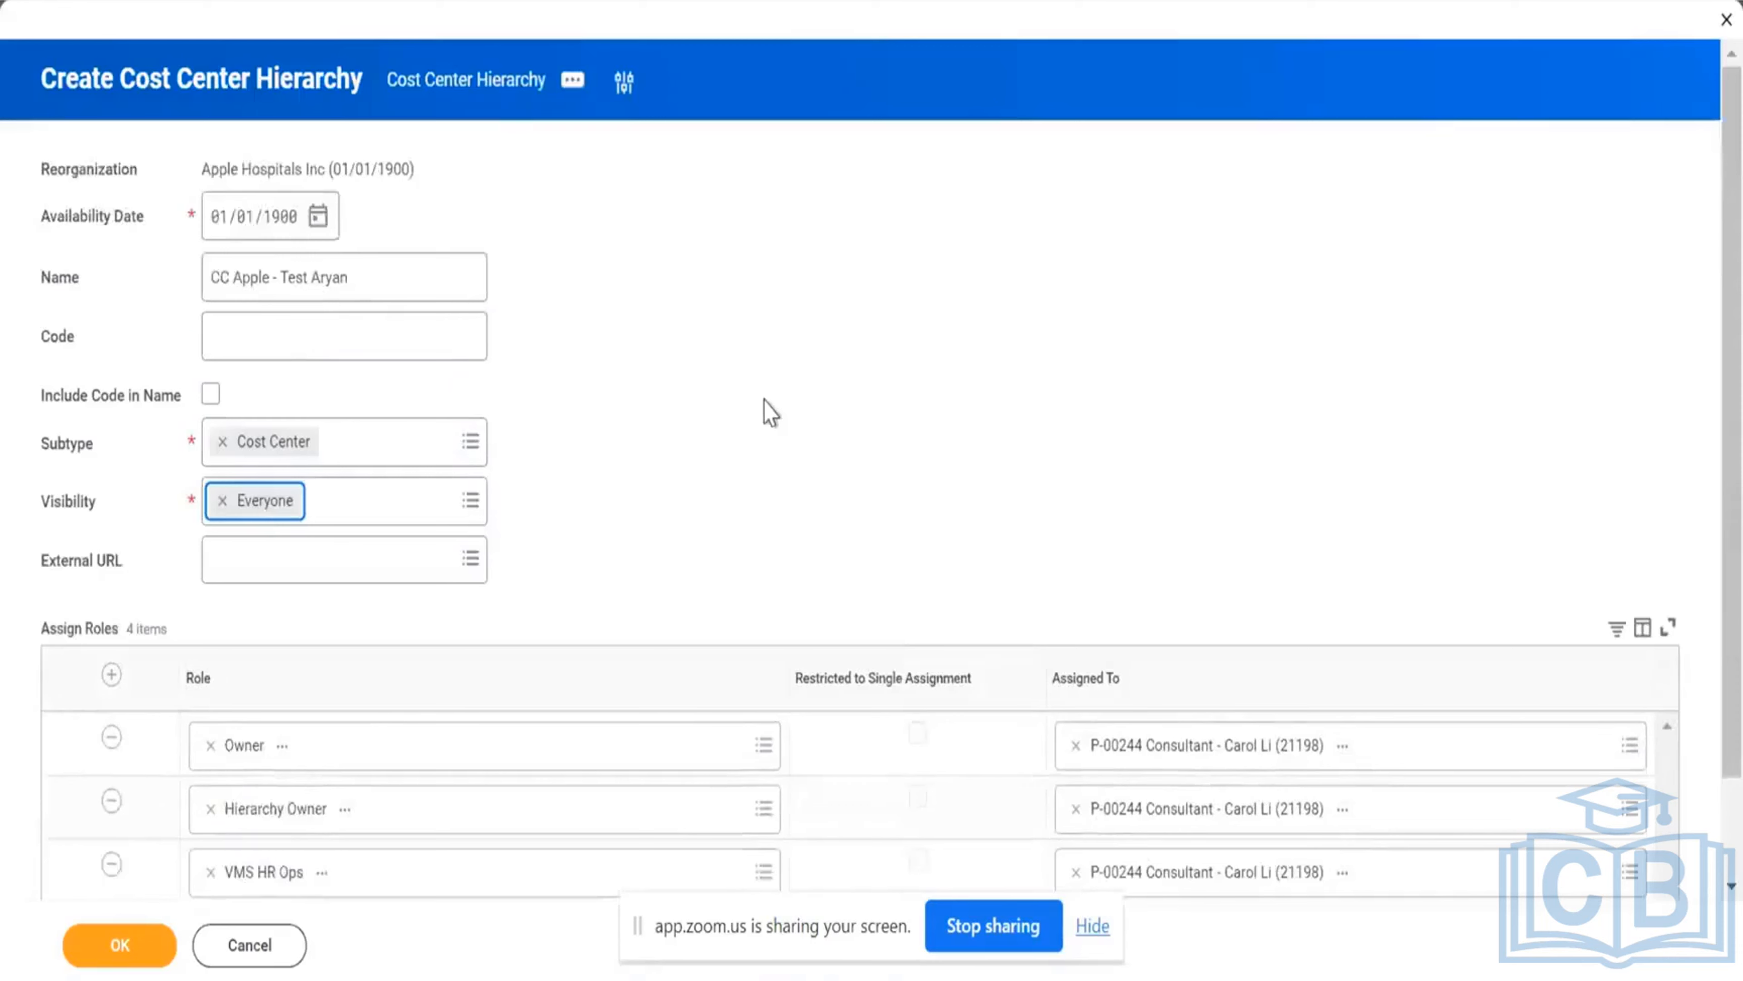
{"action": "left_click", "coordinate": [385, 298]}
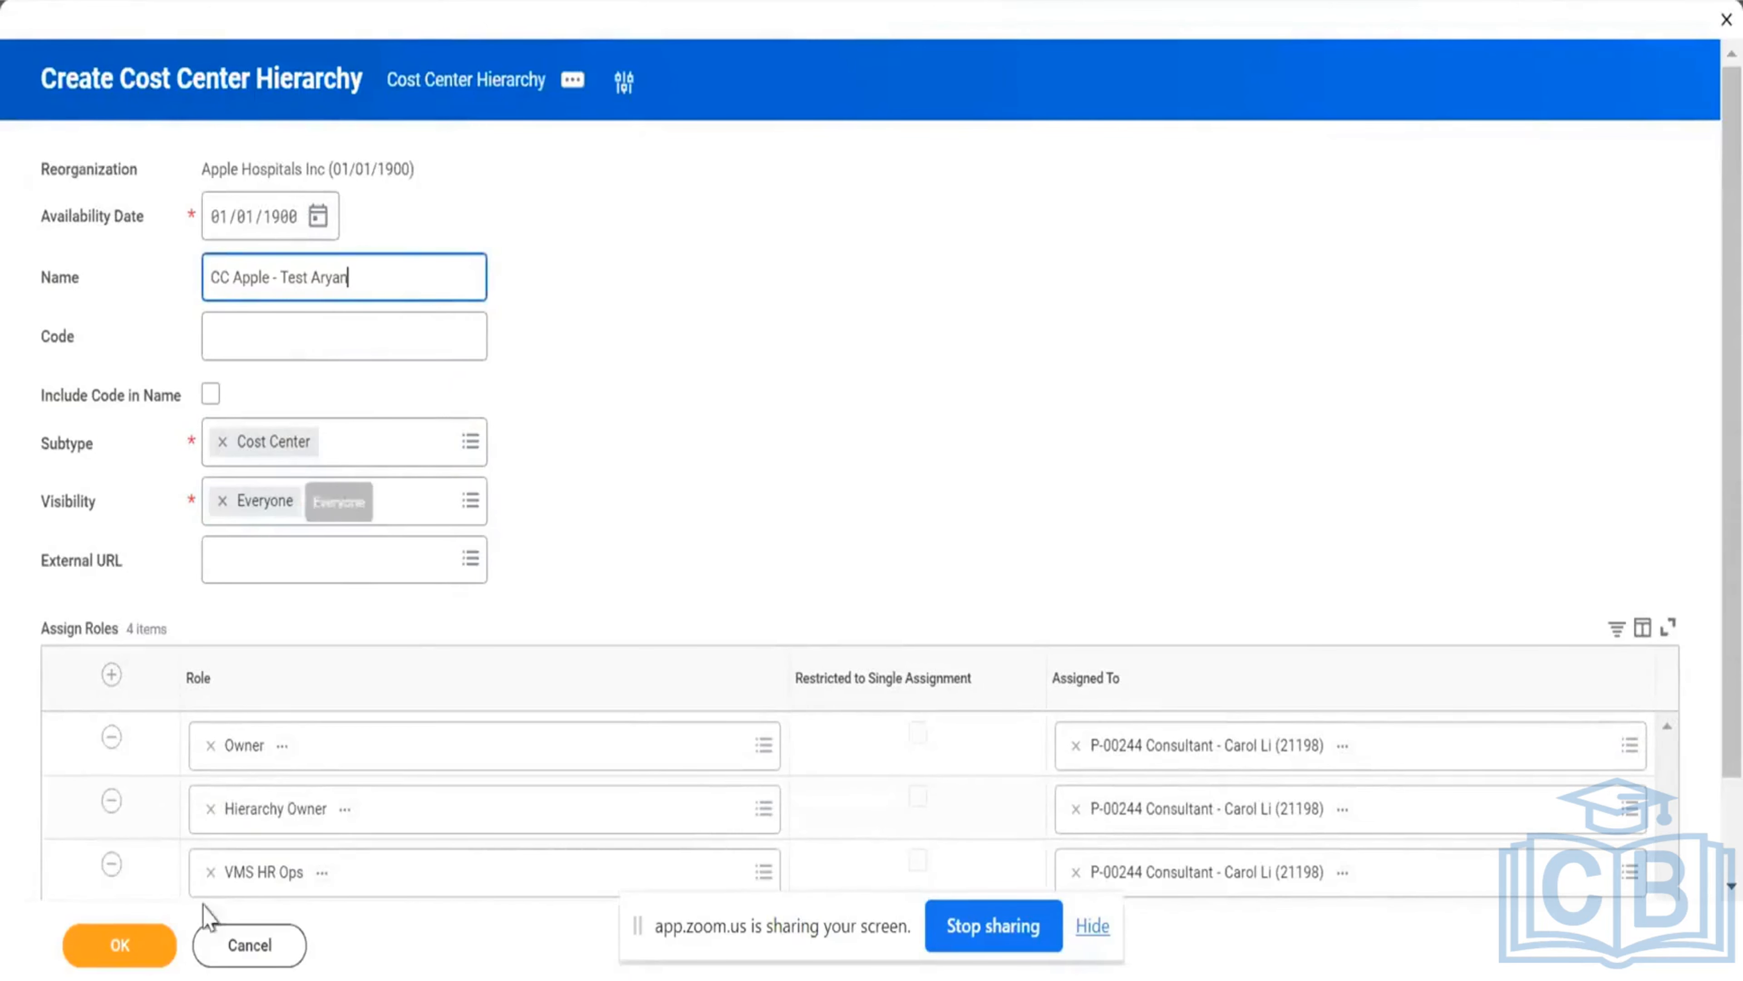
{"action": "left_click", "coordinate": [120, 944]}
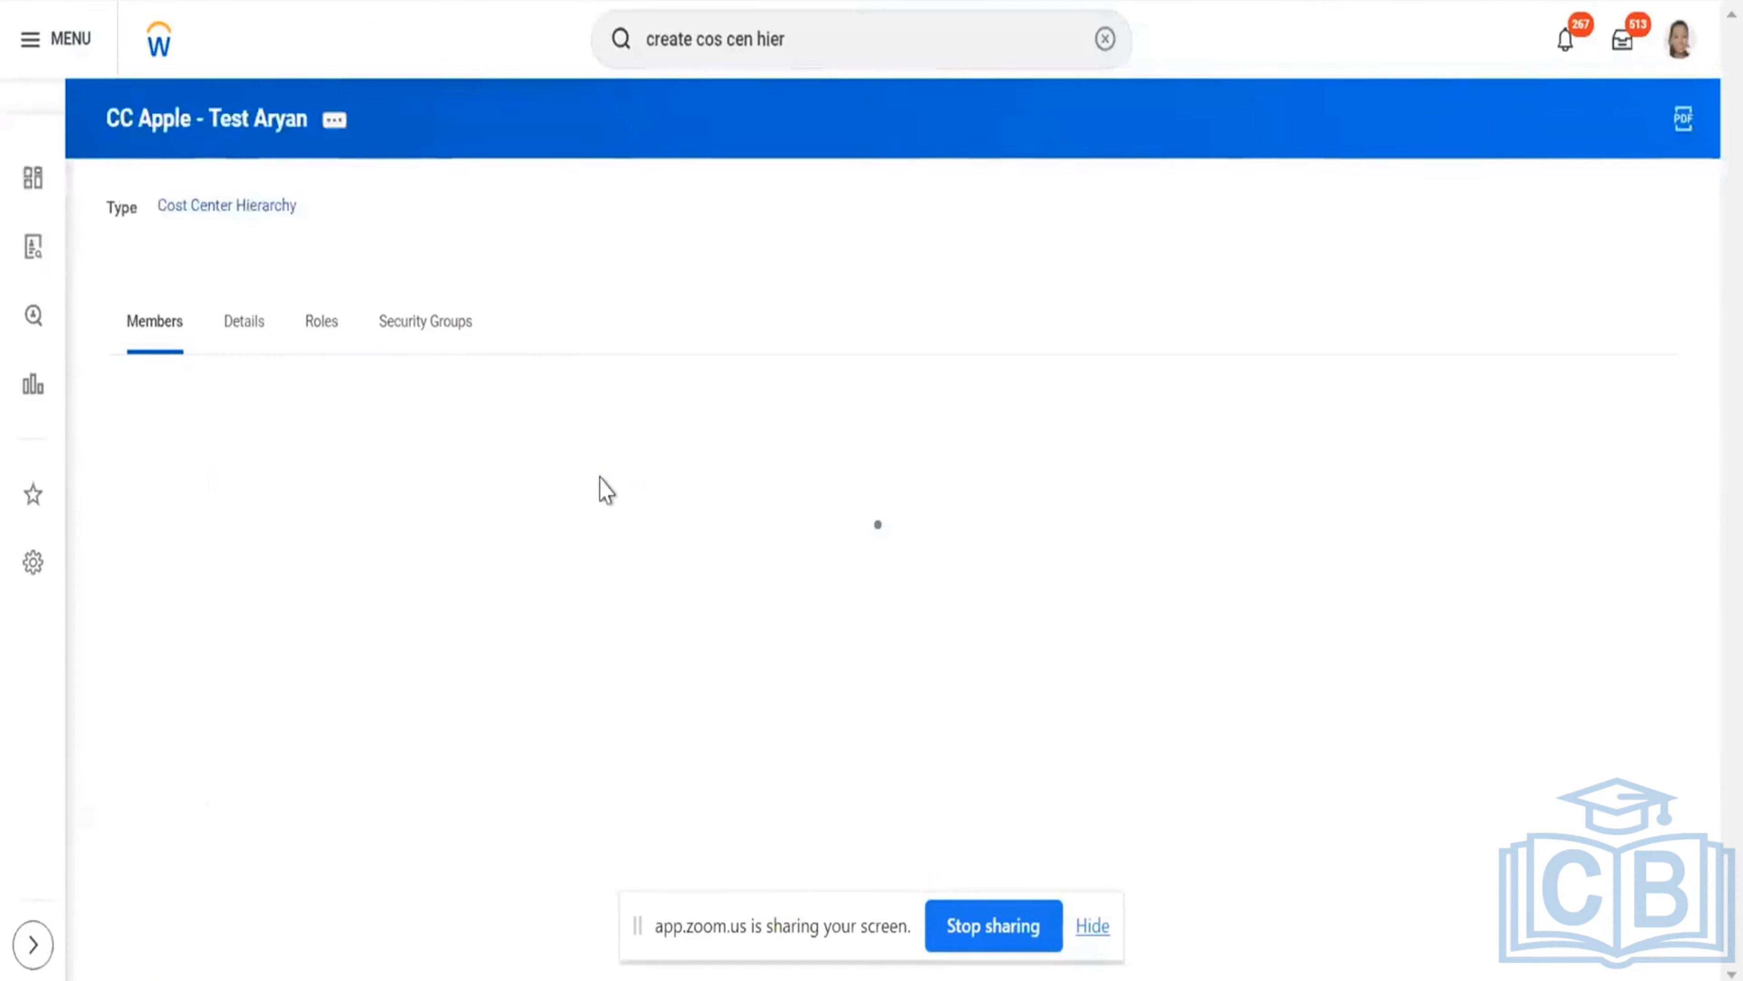
{"action": "left_click", "coordinate": [336, 122]}
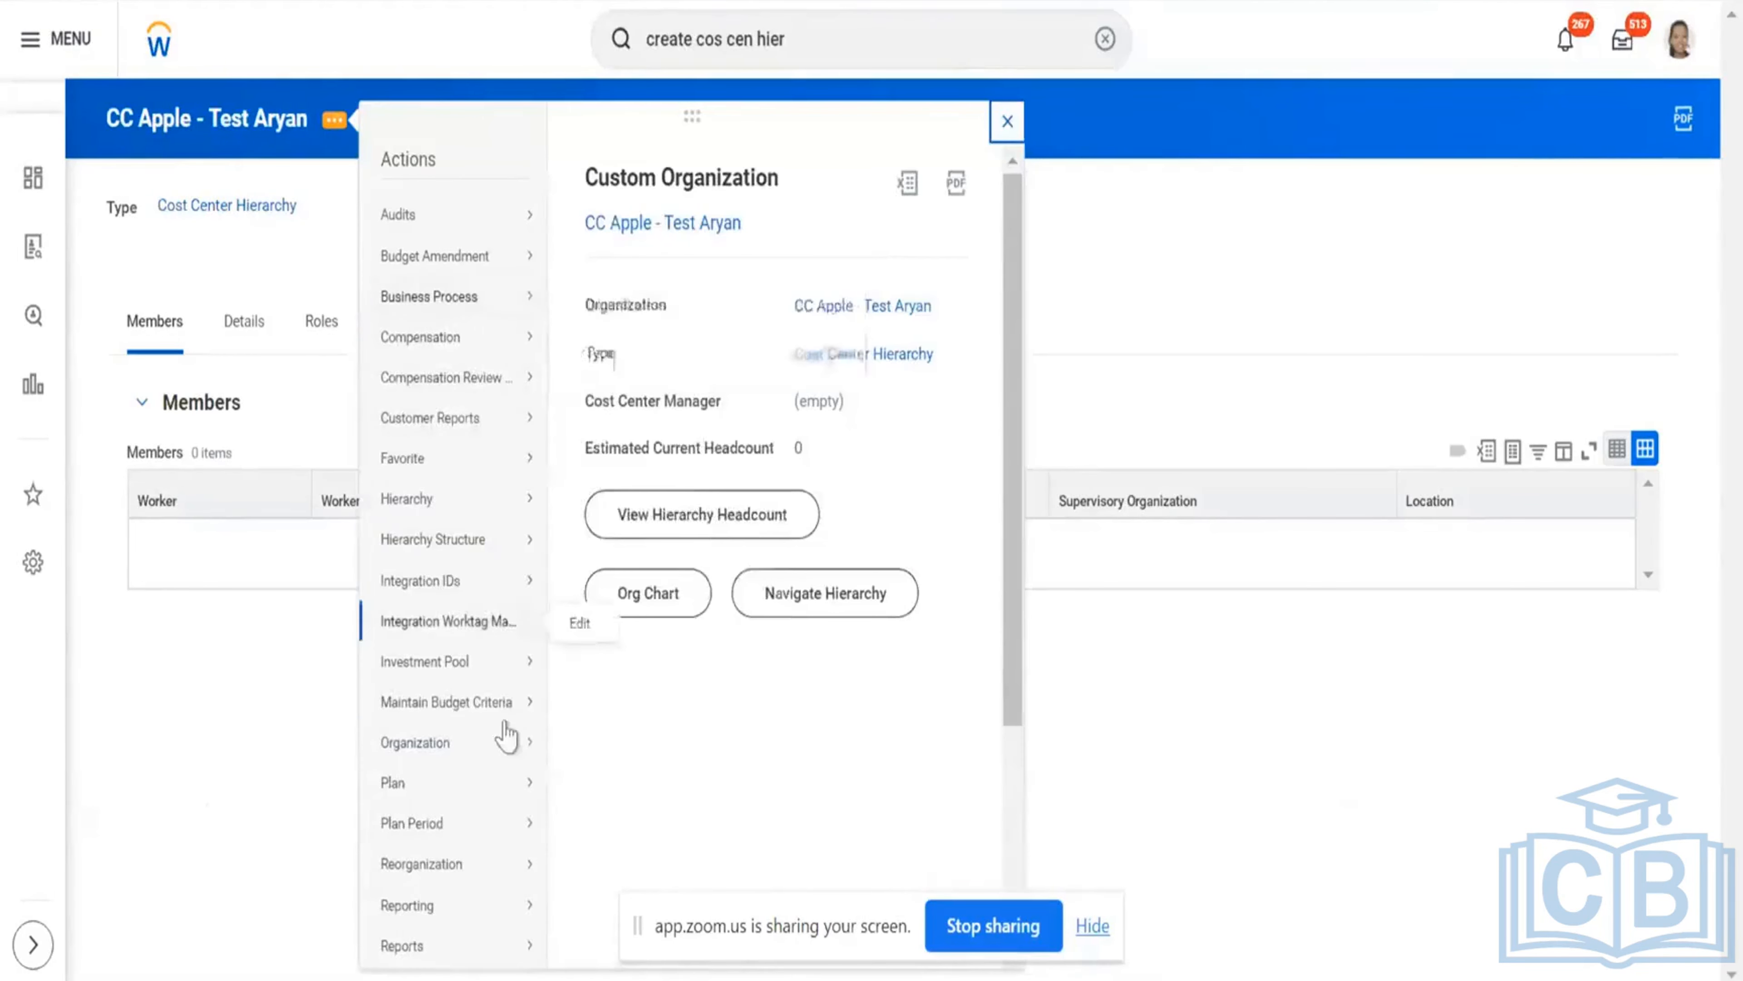
{"action": "mouse_move", "coordinate": [467, 582]}
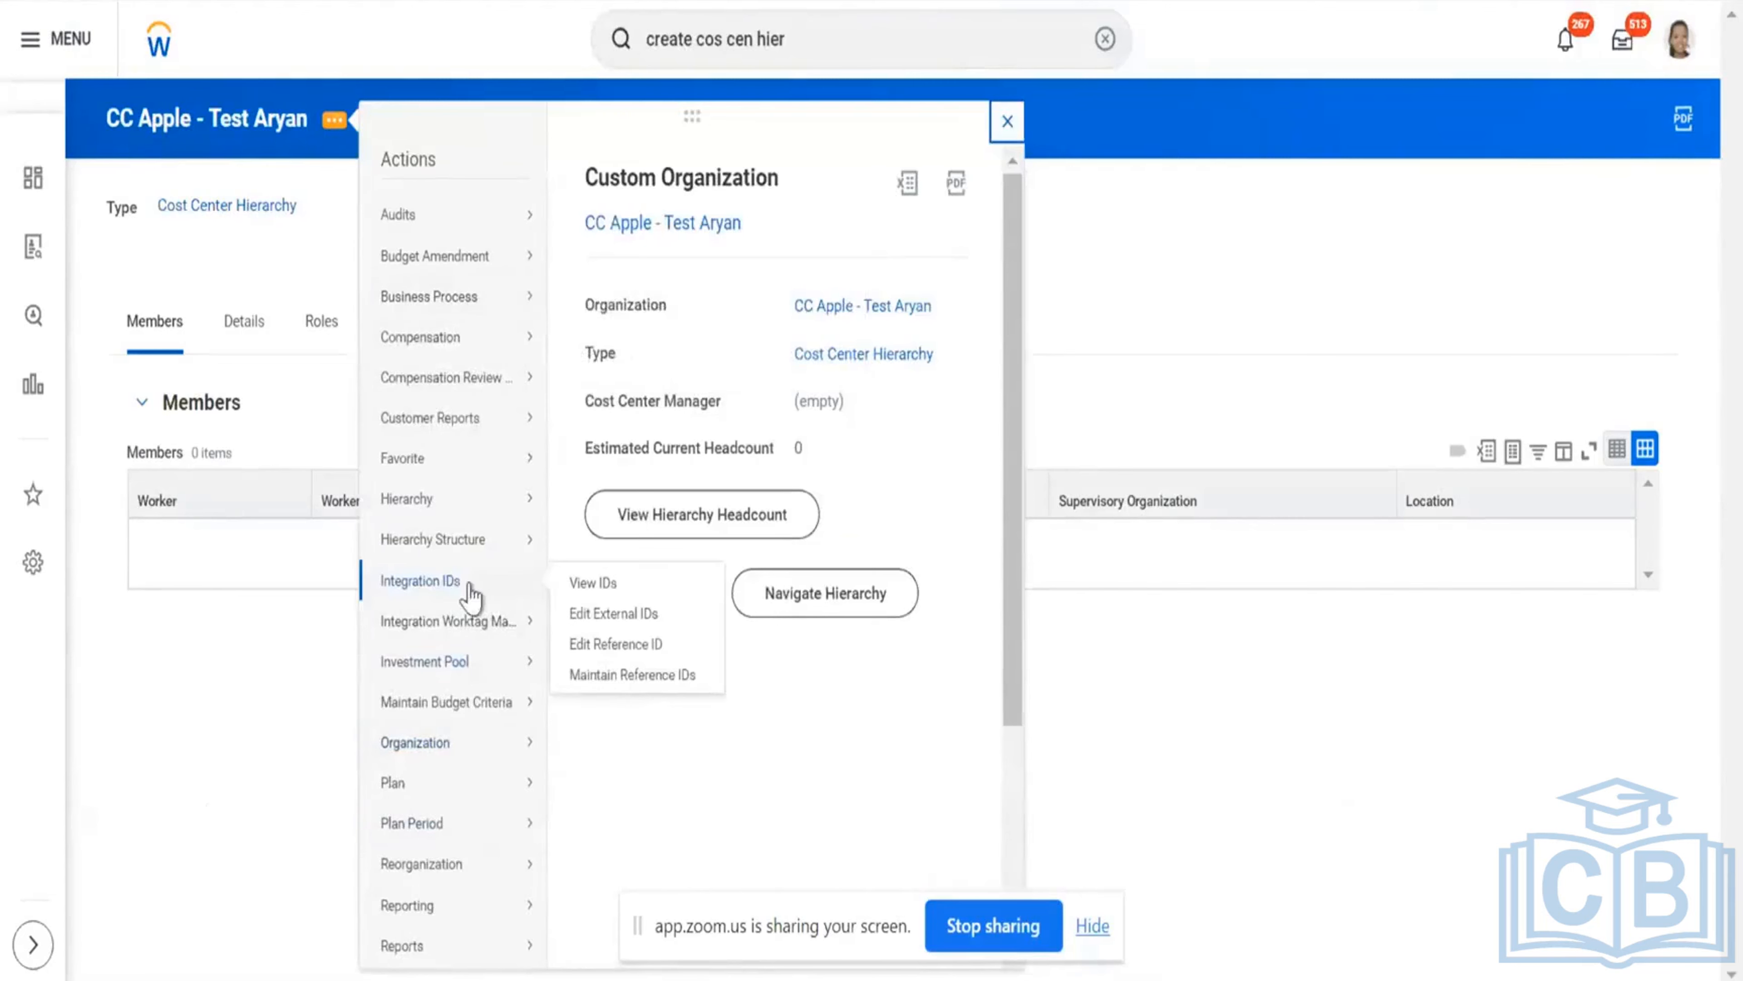
{"action": "left_click", "coordinate": [571, 613]}
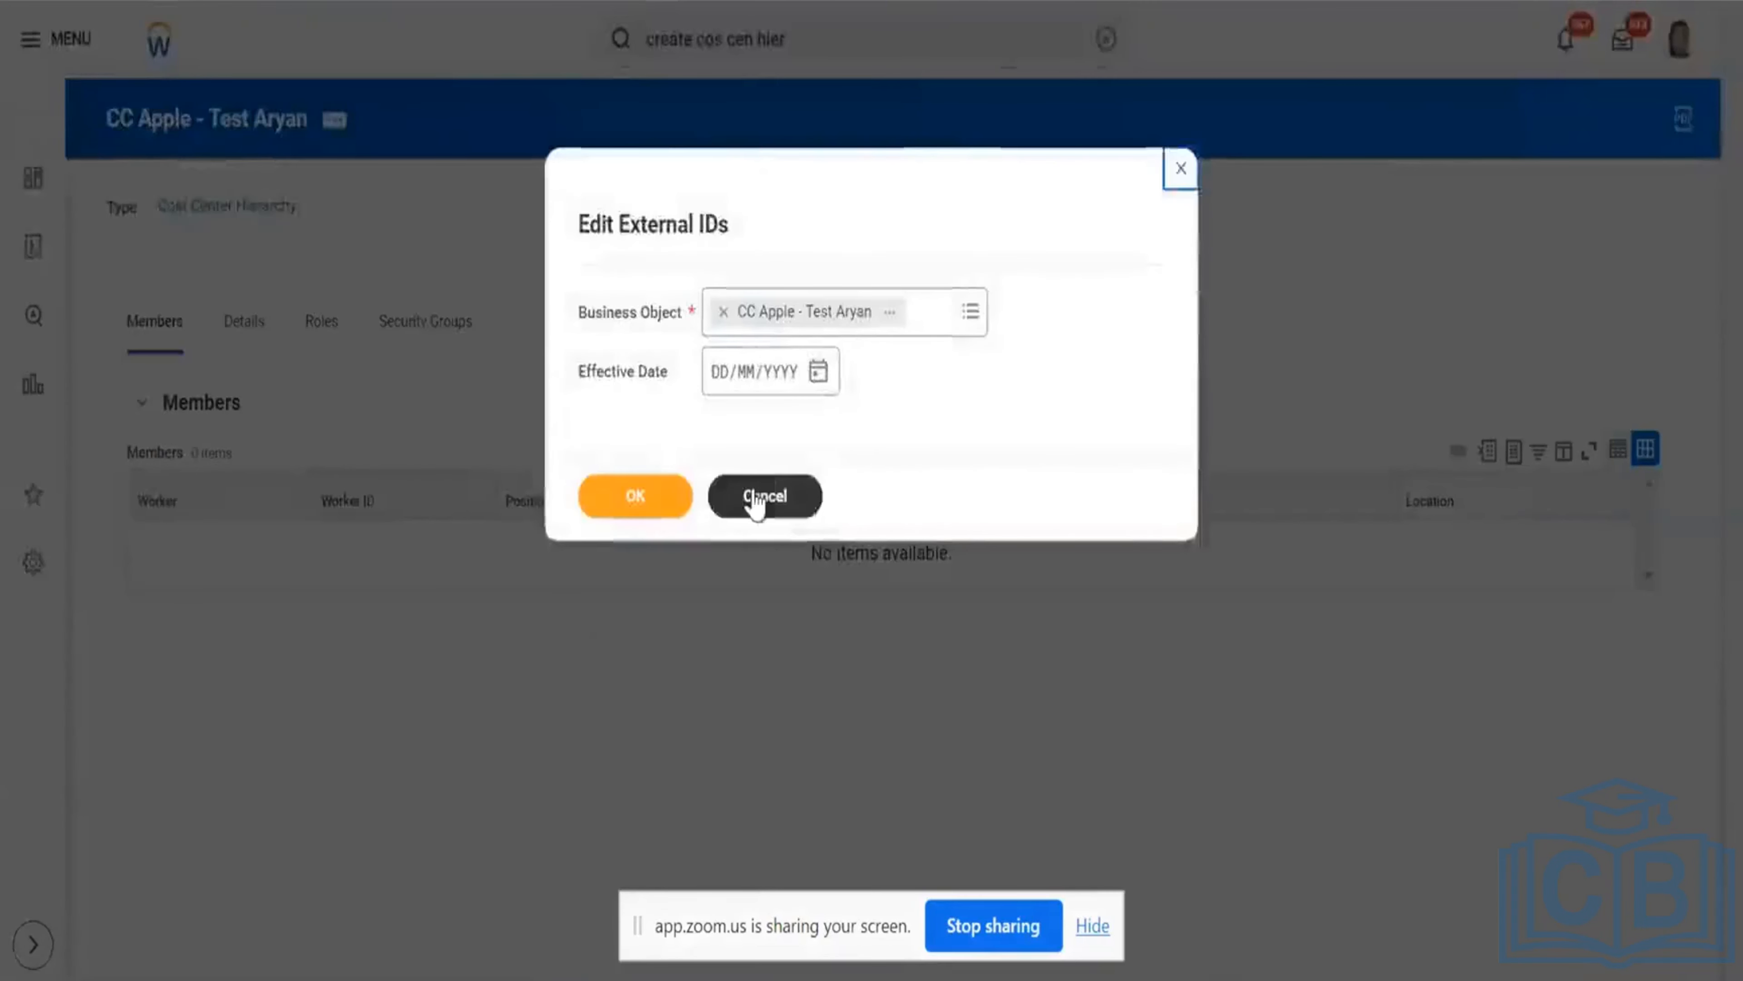
{"action": "left_click", "coordinate": [755, 497]}
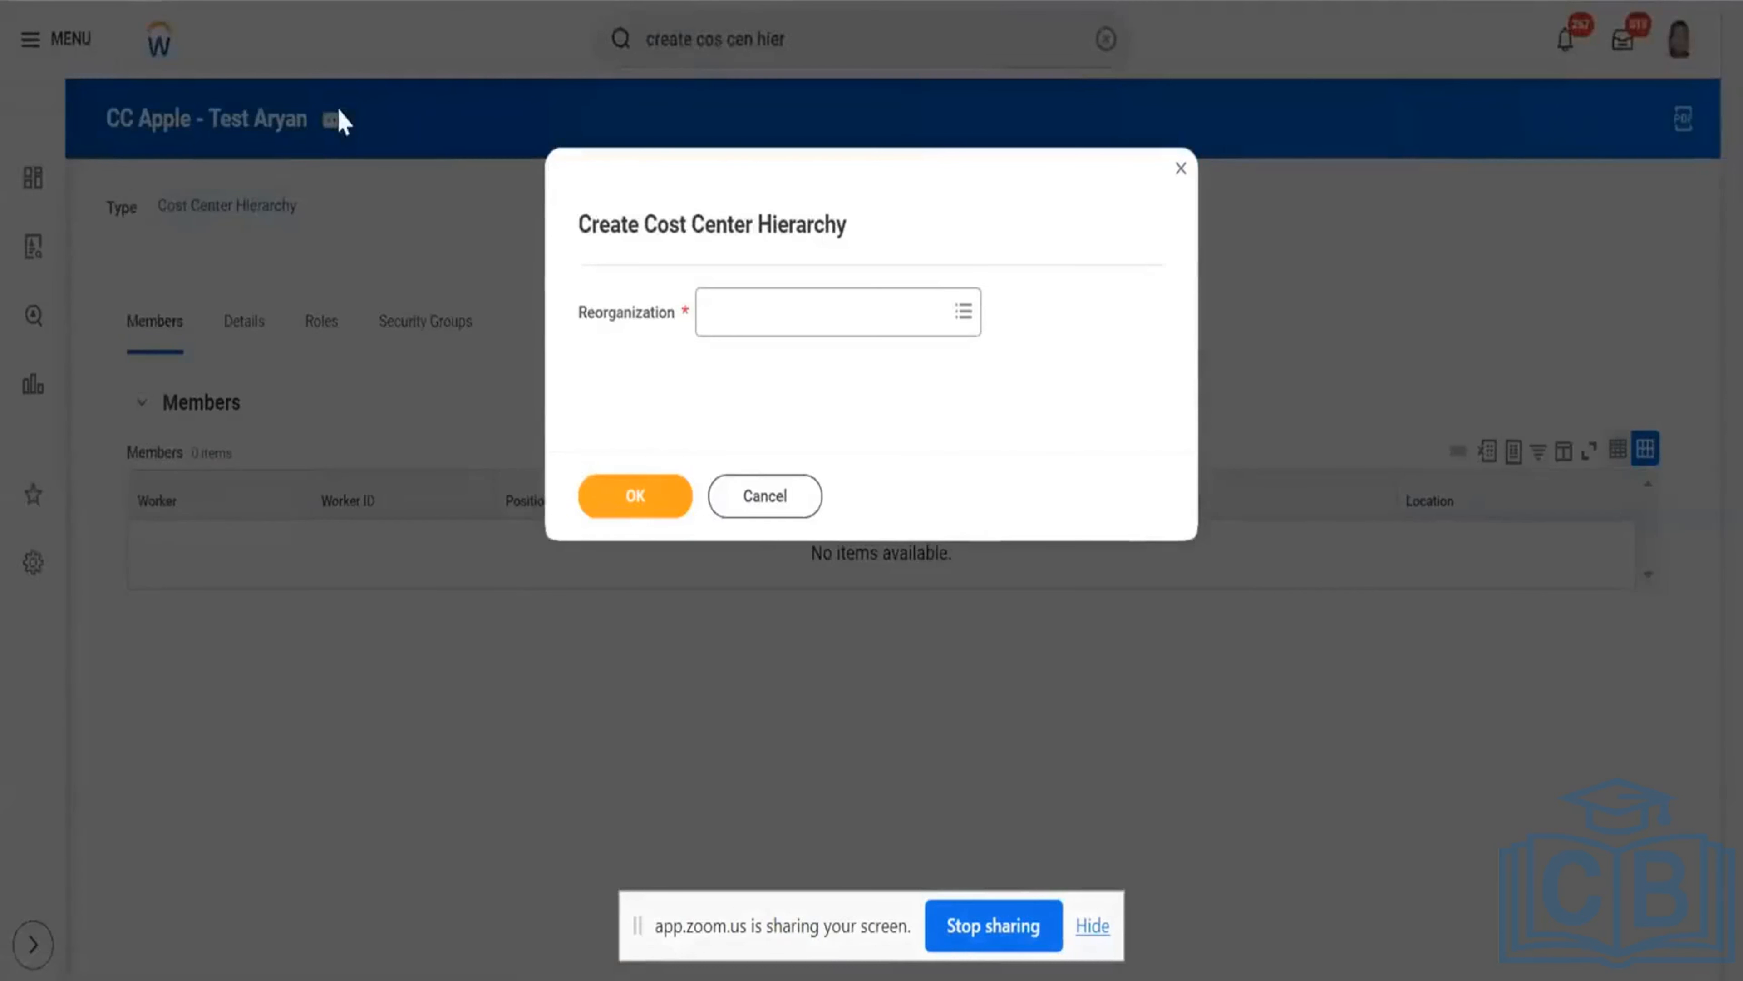
{"action": "key", "text": "Escape"}
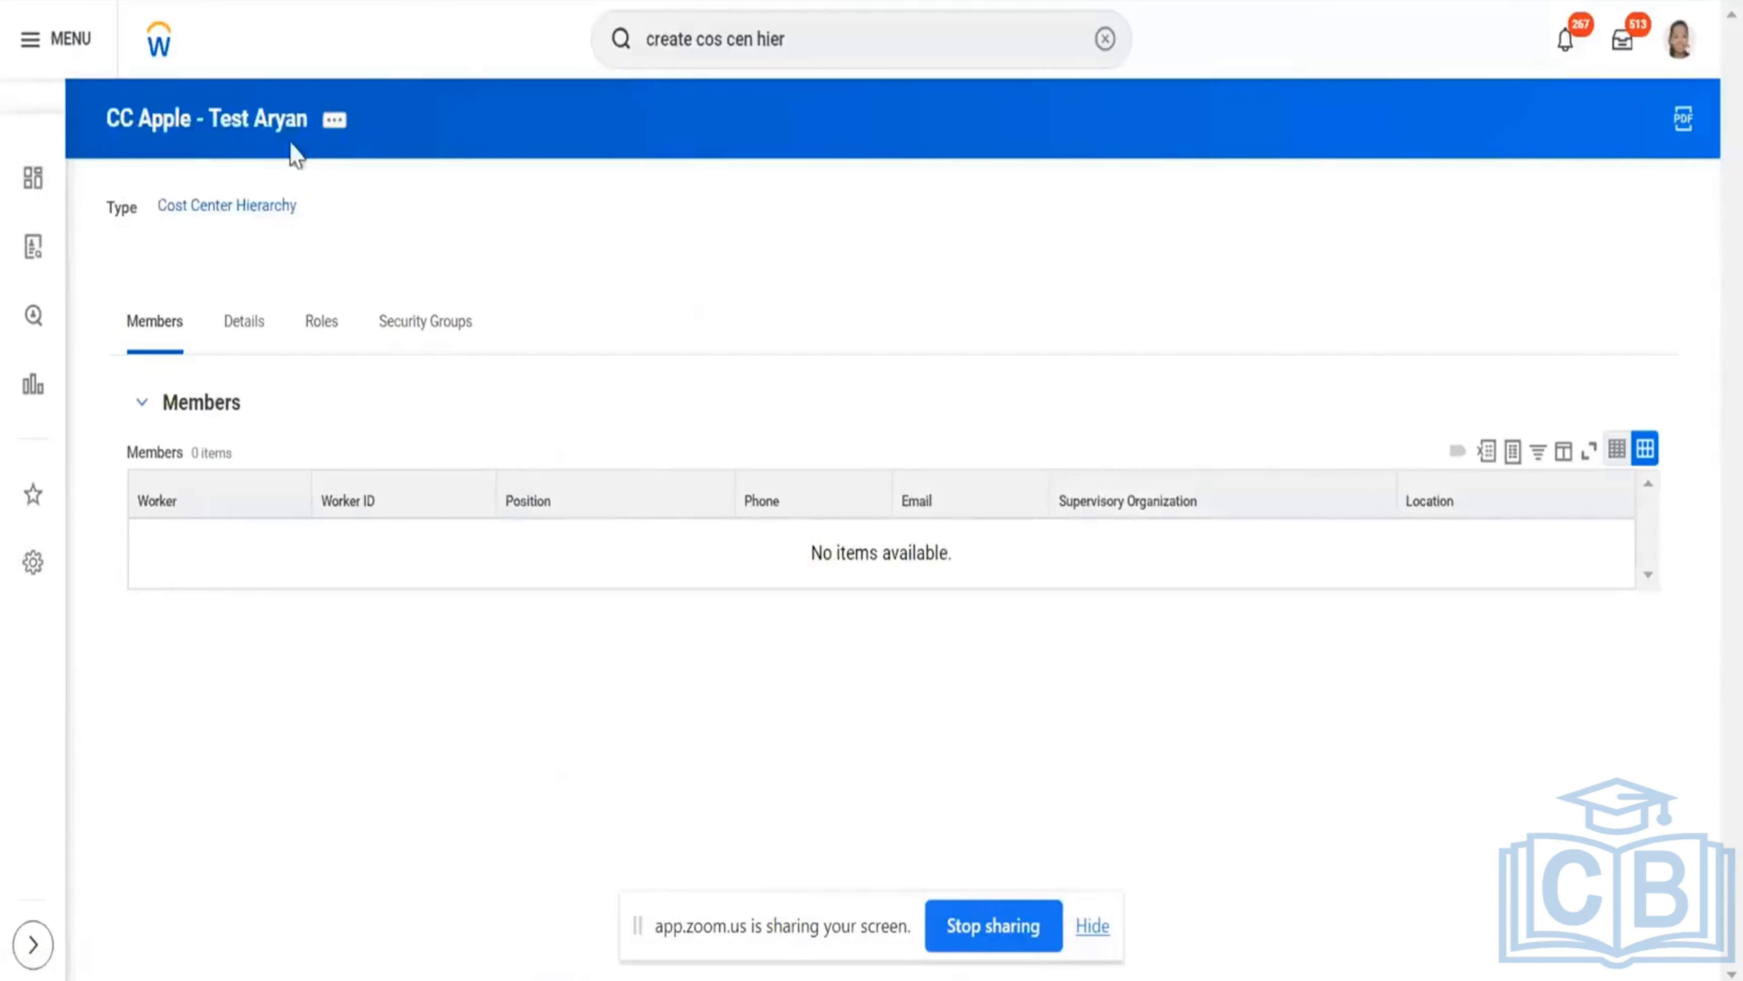
{"action": "left_click", "coordinate": [309, 123]}
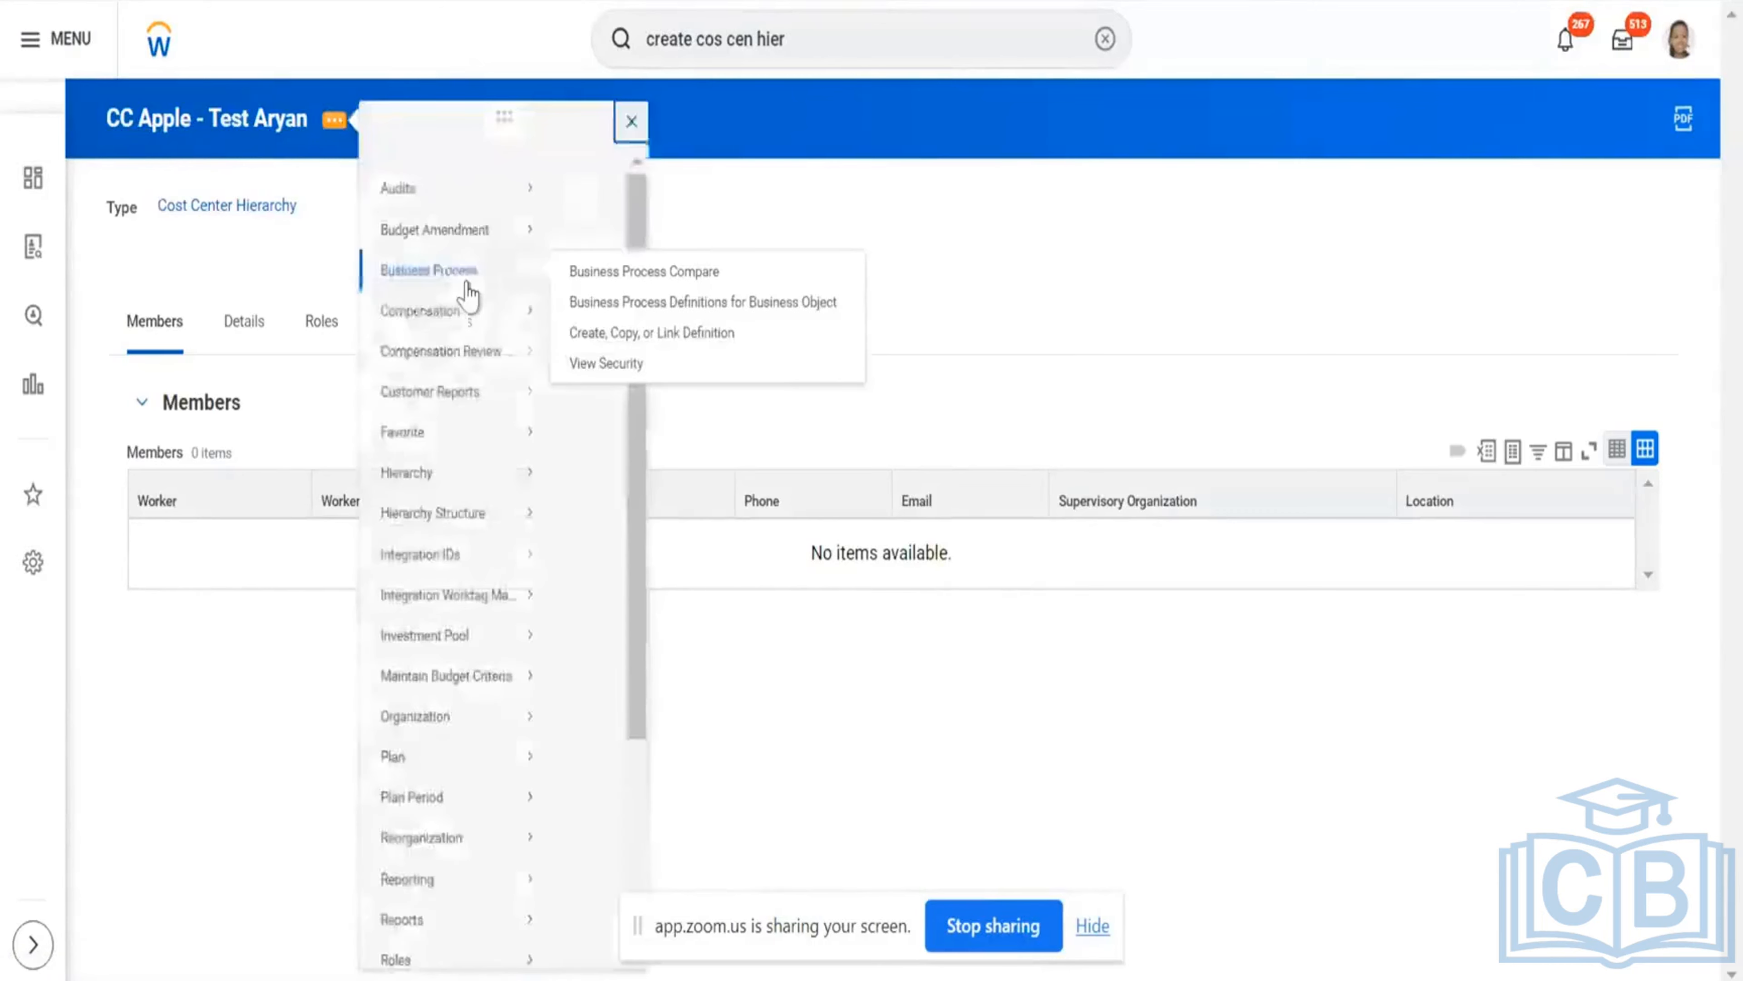
{"action": "mouse_move", "coordinate": [486, 582]}
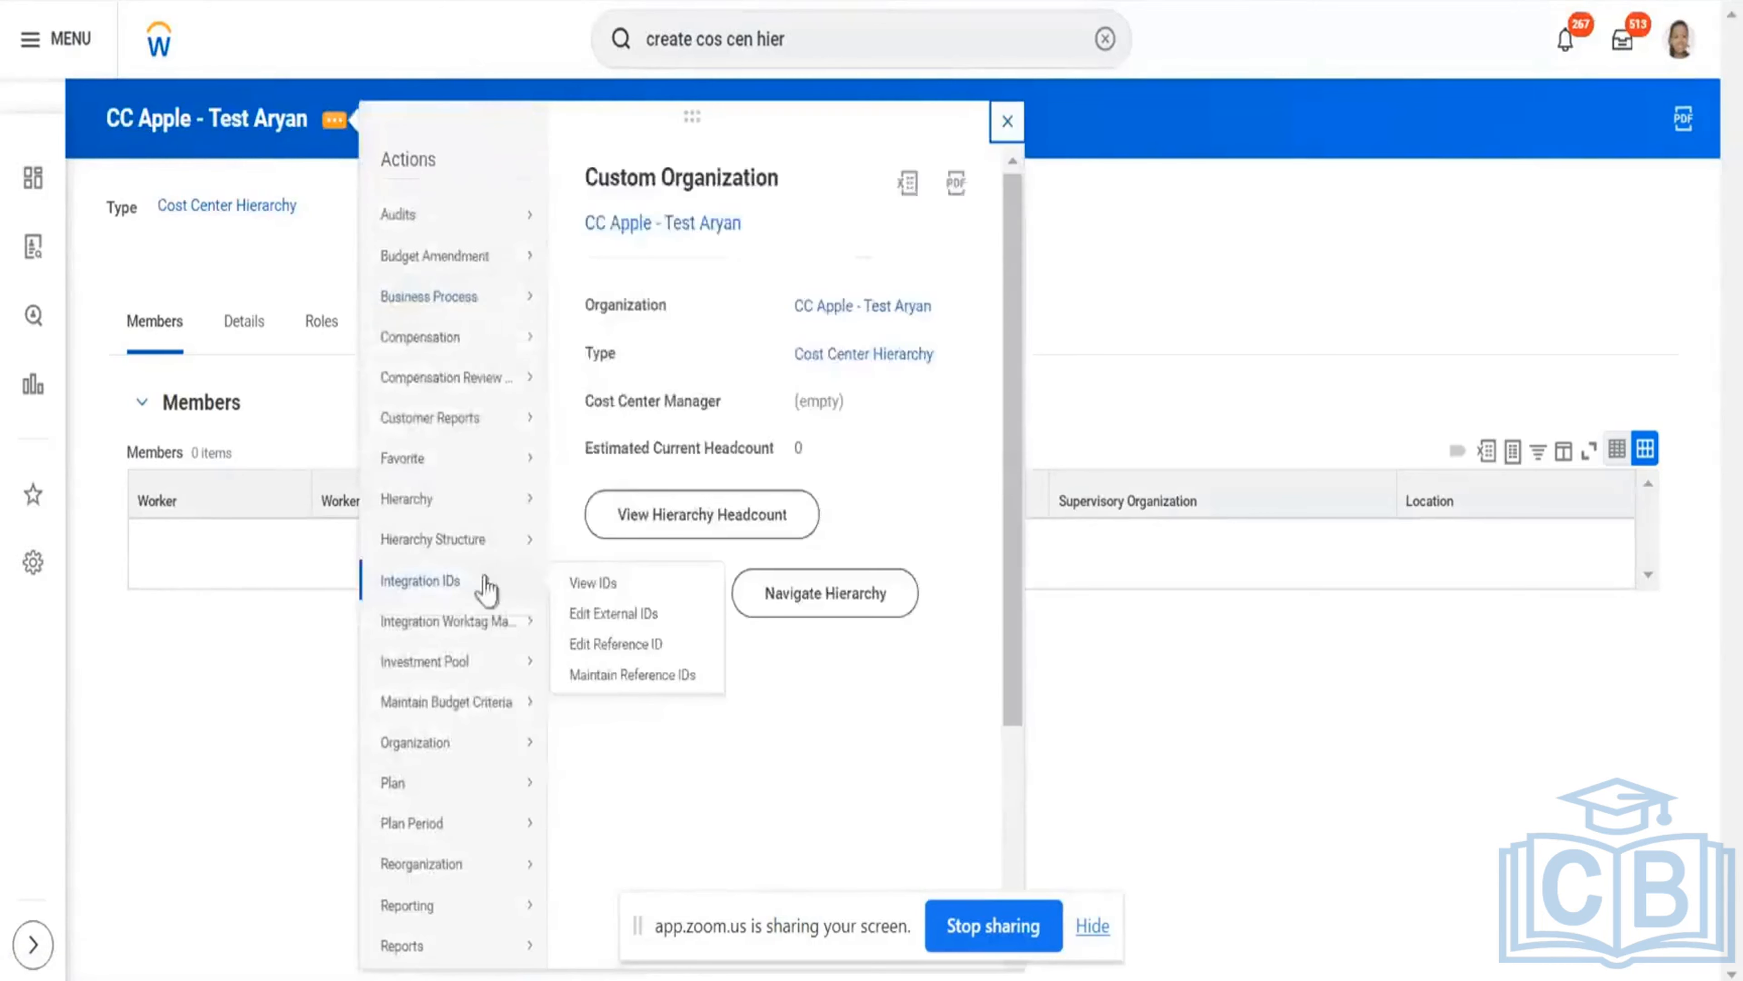
{"action": "left_click", "coordinate": [604, 615]}
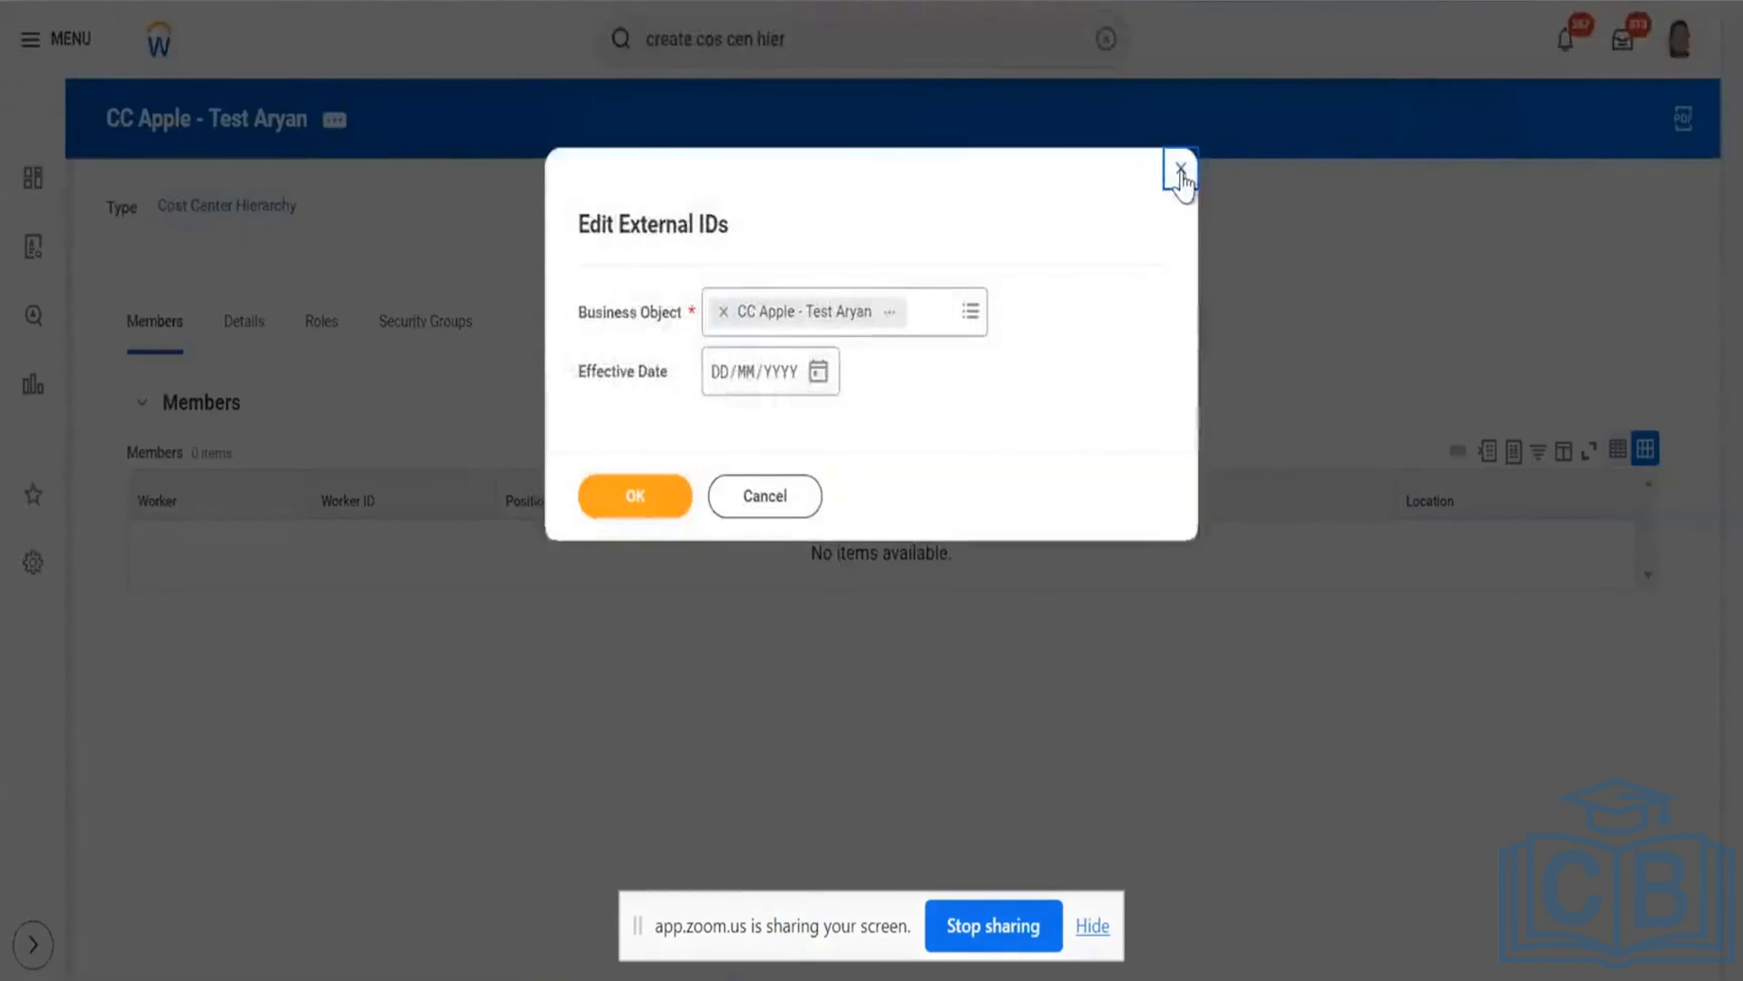
{"action": "left_click", "coordinate": [1180, 170]}
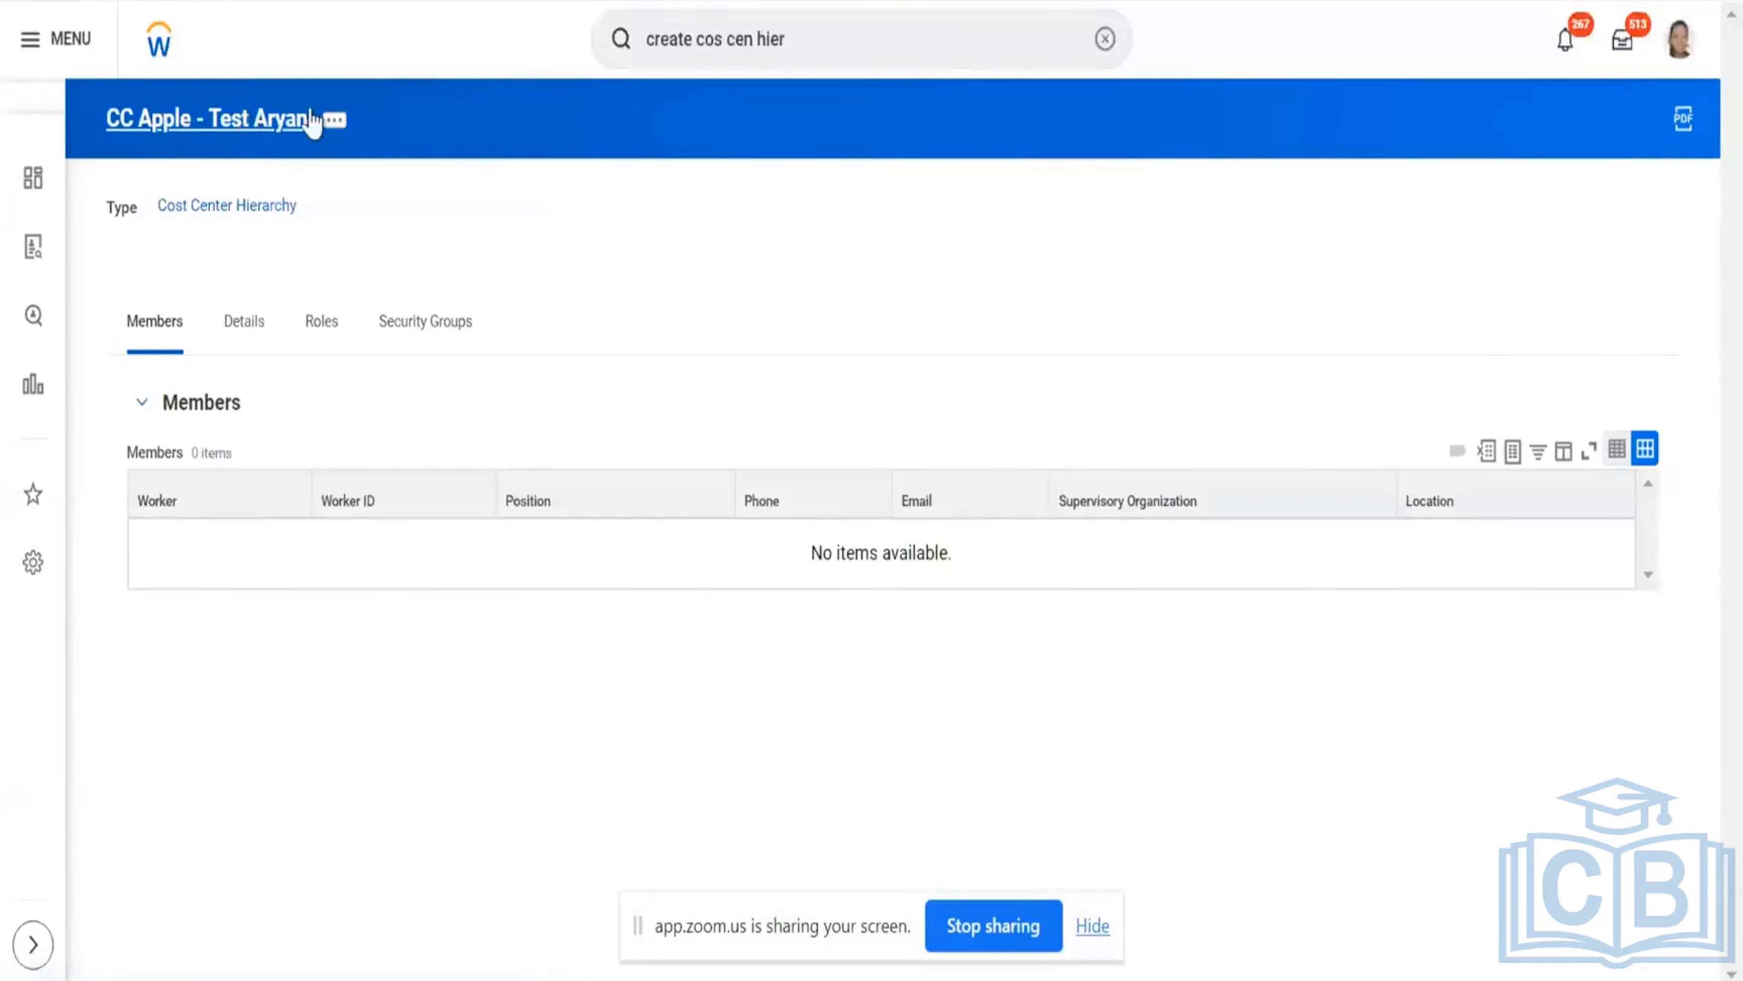
Set the new cost center hierarchy's reference ID value to its own name, "CC Apple - Test" plus the tester's first name.
{"action": "left_click", "coordinate": [335, 119]}
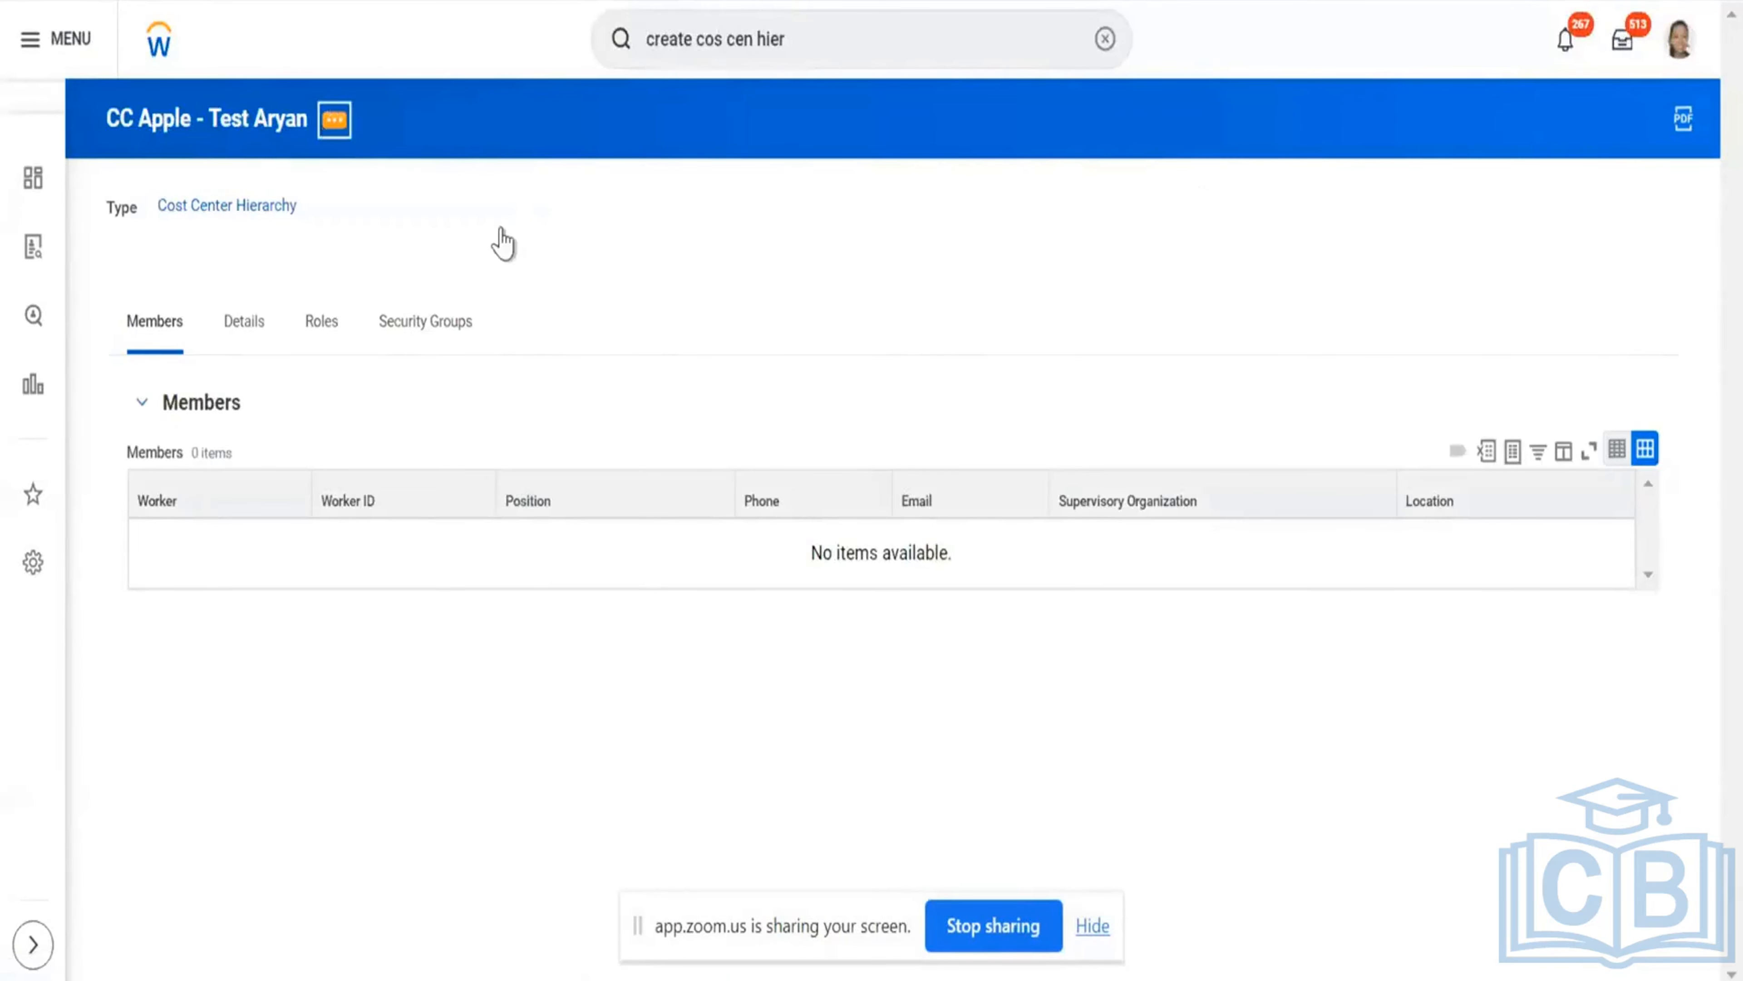
{"action": "mouse_move", "coordinate": [498, 586]}
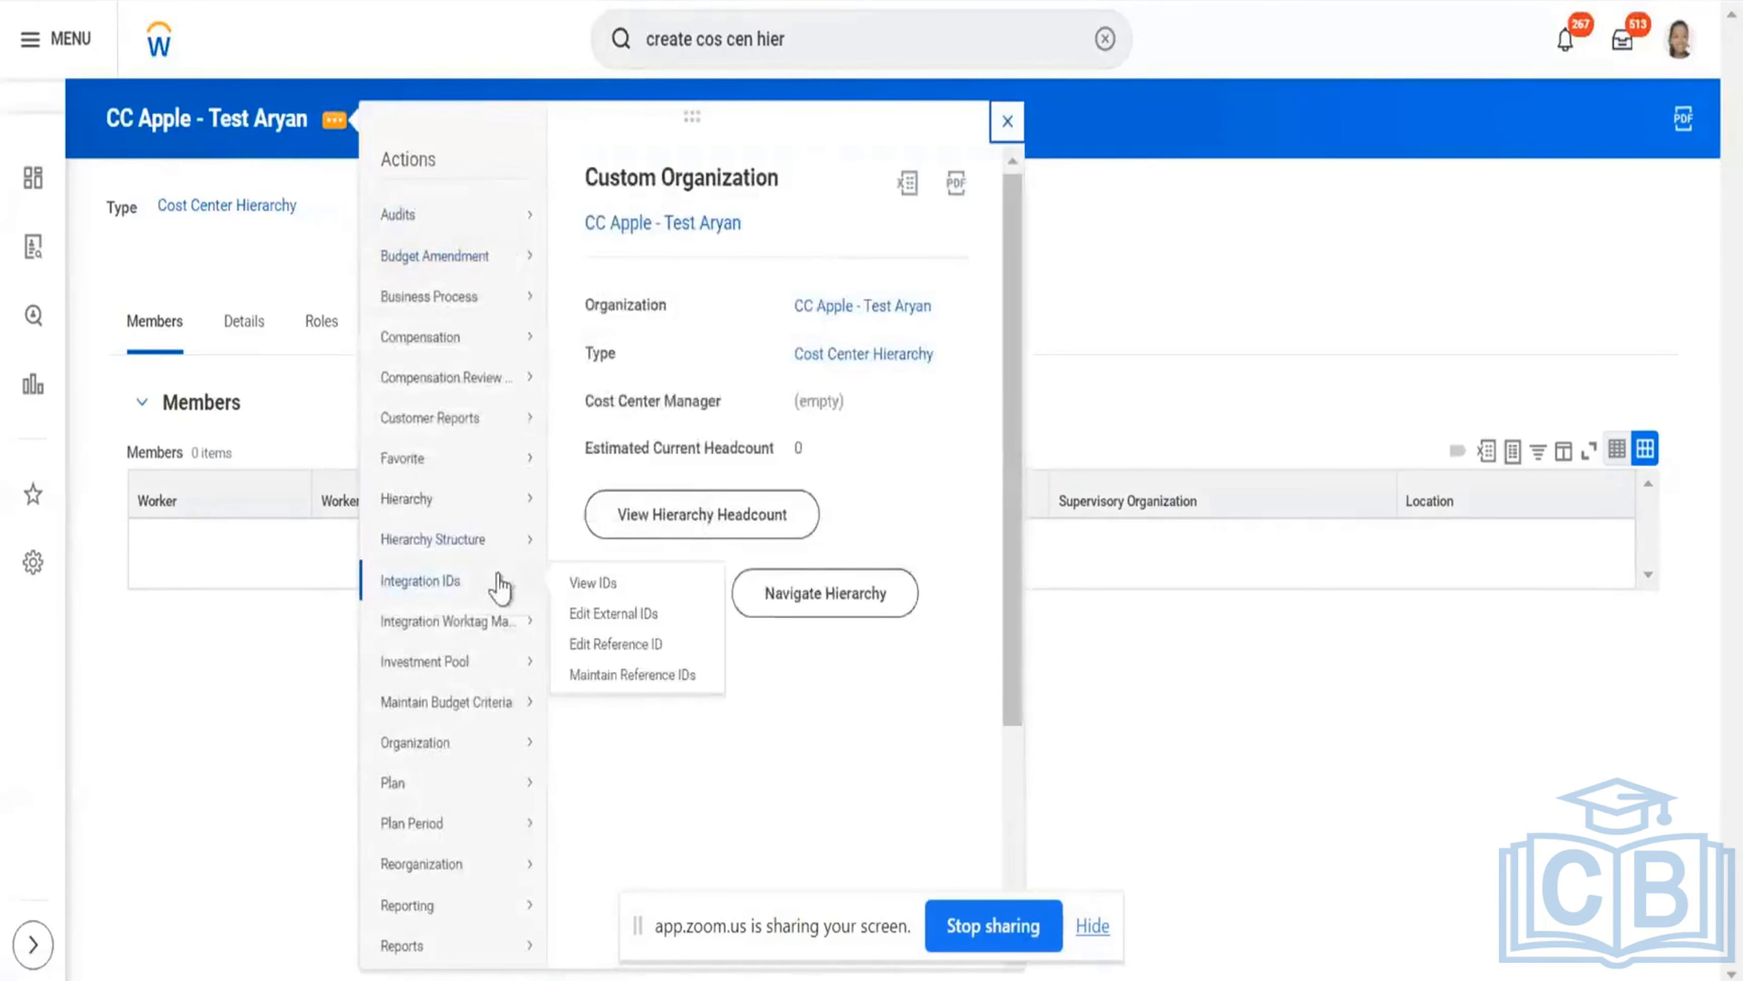
{"action": "left_click", "coordinate": [618, 645]}
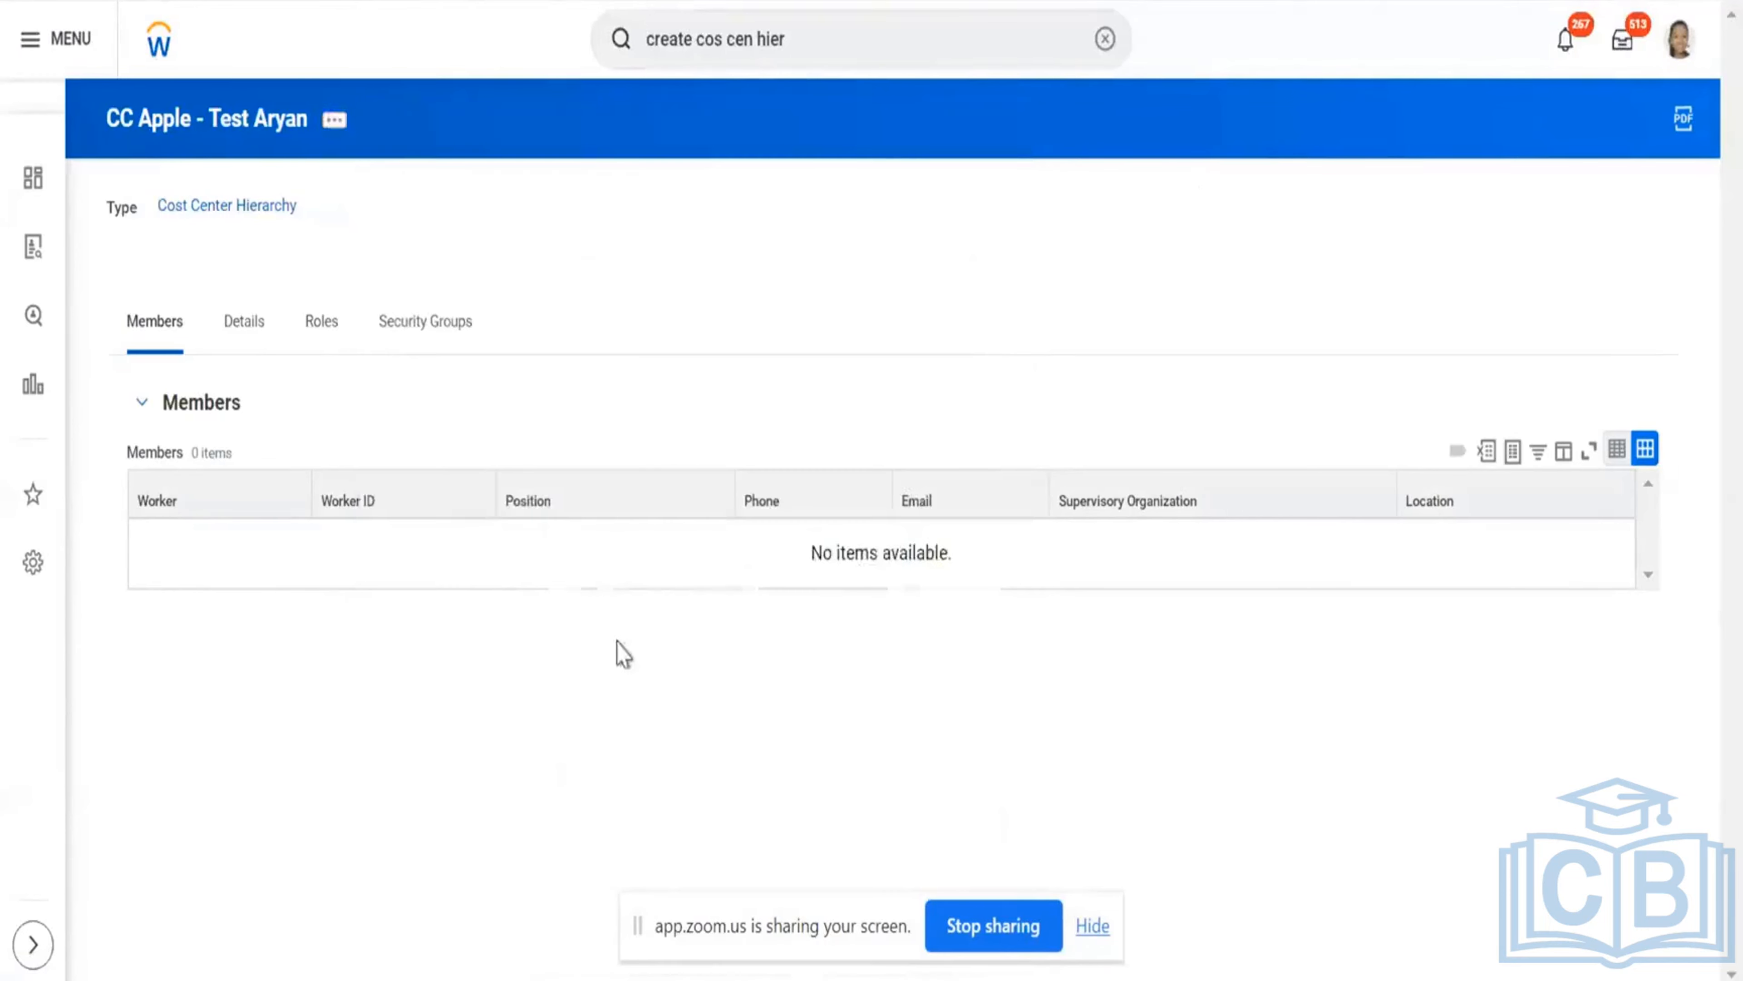
{"action": "left_click", "coordinate": [365, 310]}
{"action": "key", "text": "ctrl+a"}
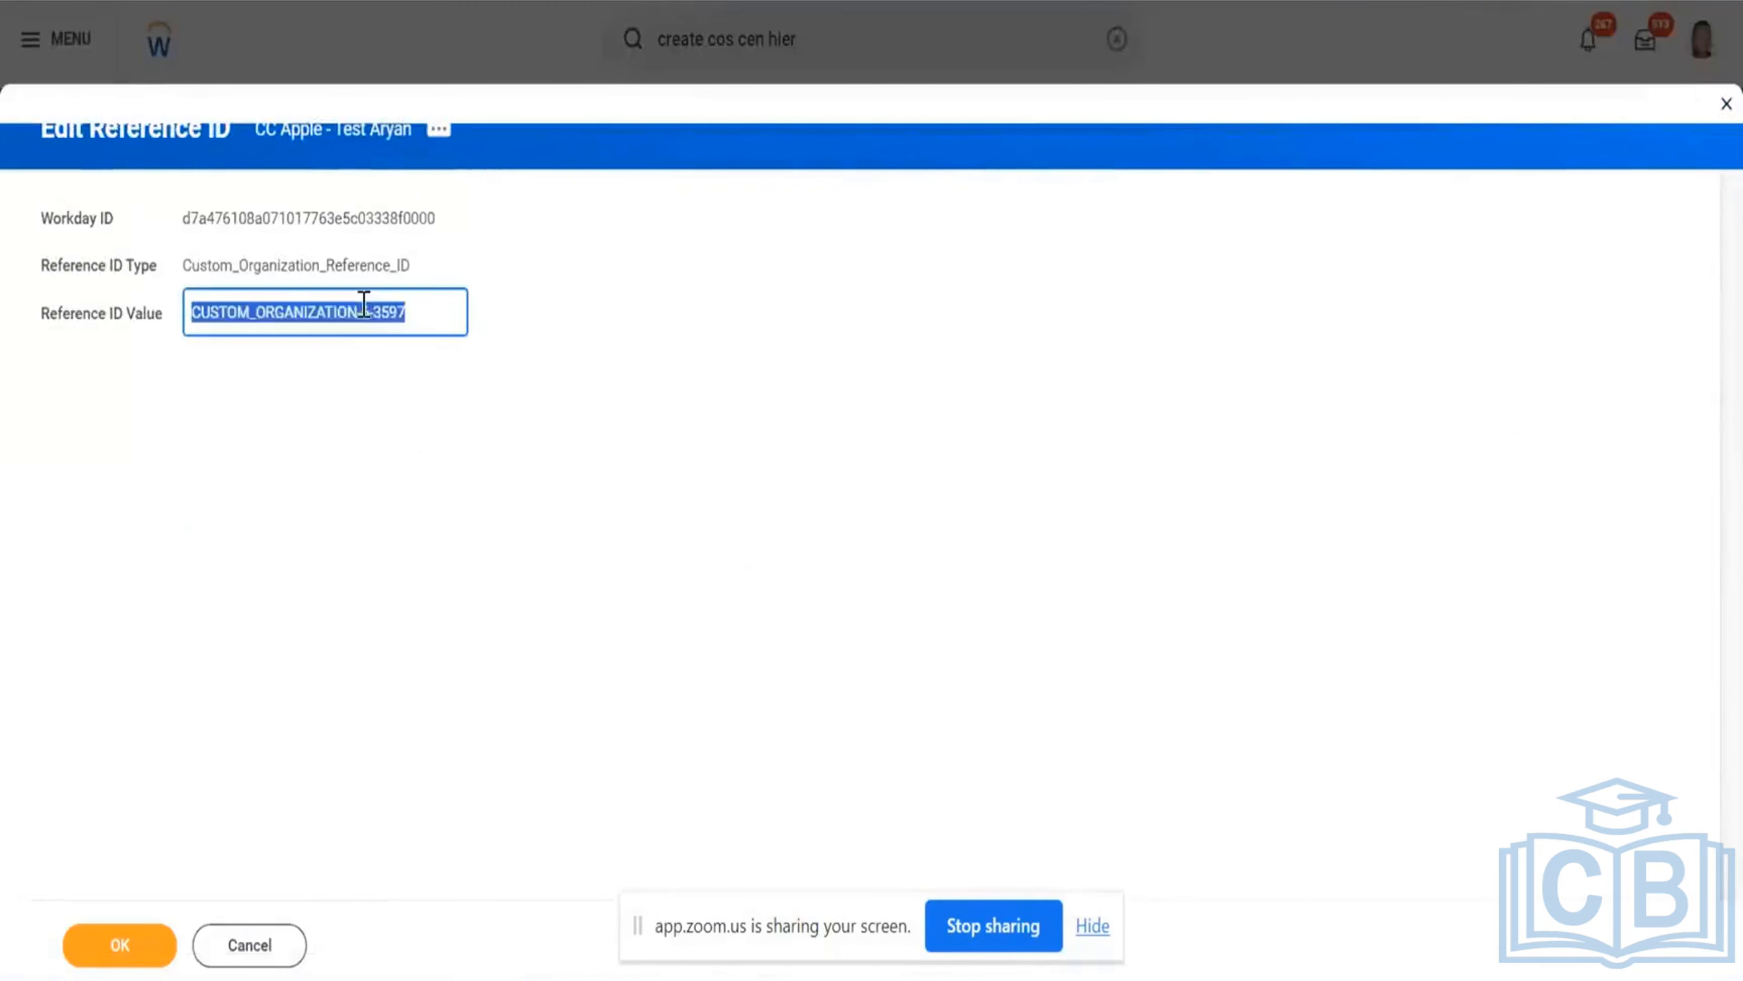
{"action": "type", "text": "CC Apple - Test Aryan"}
{"action": "key", "text": "ctrl+a"}
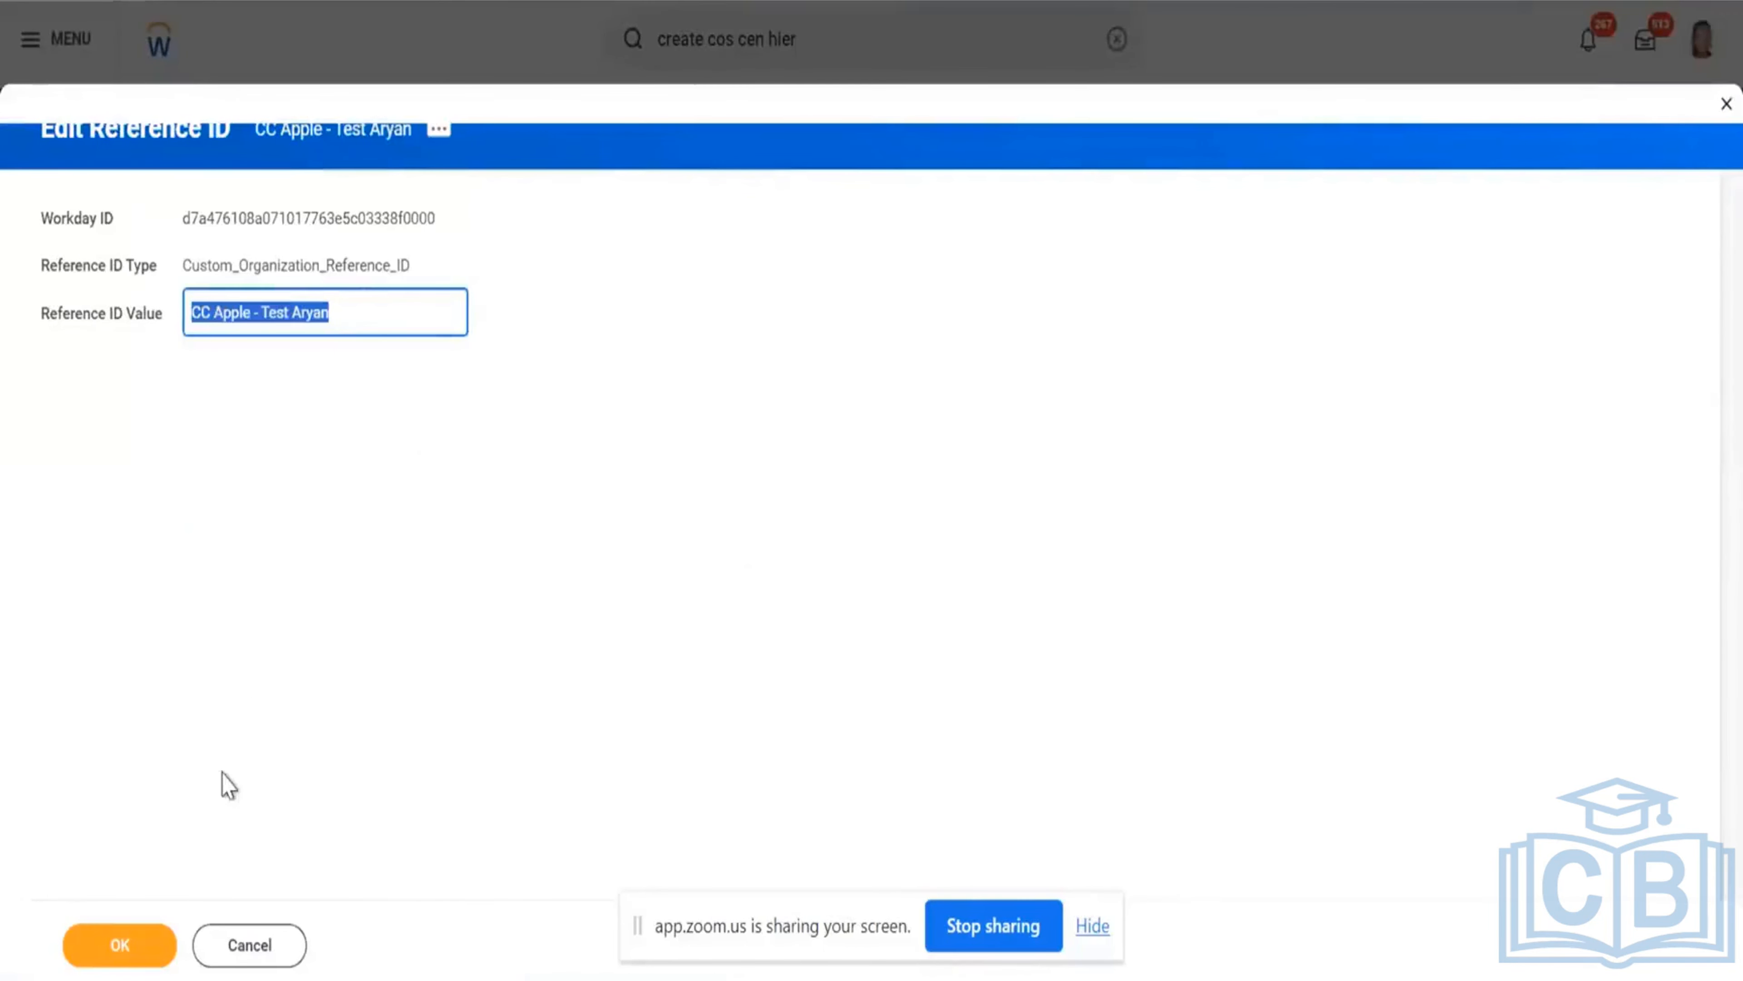
{"action": "left_click", "coordinate": [154, 953]}
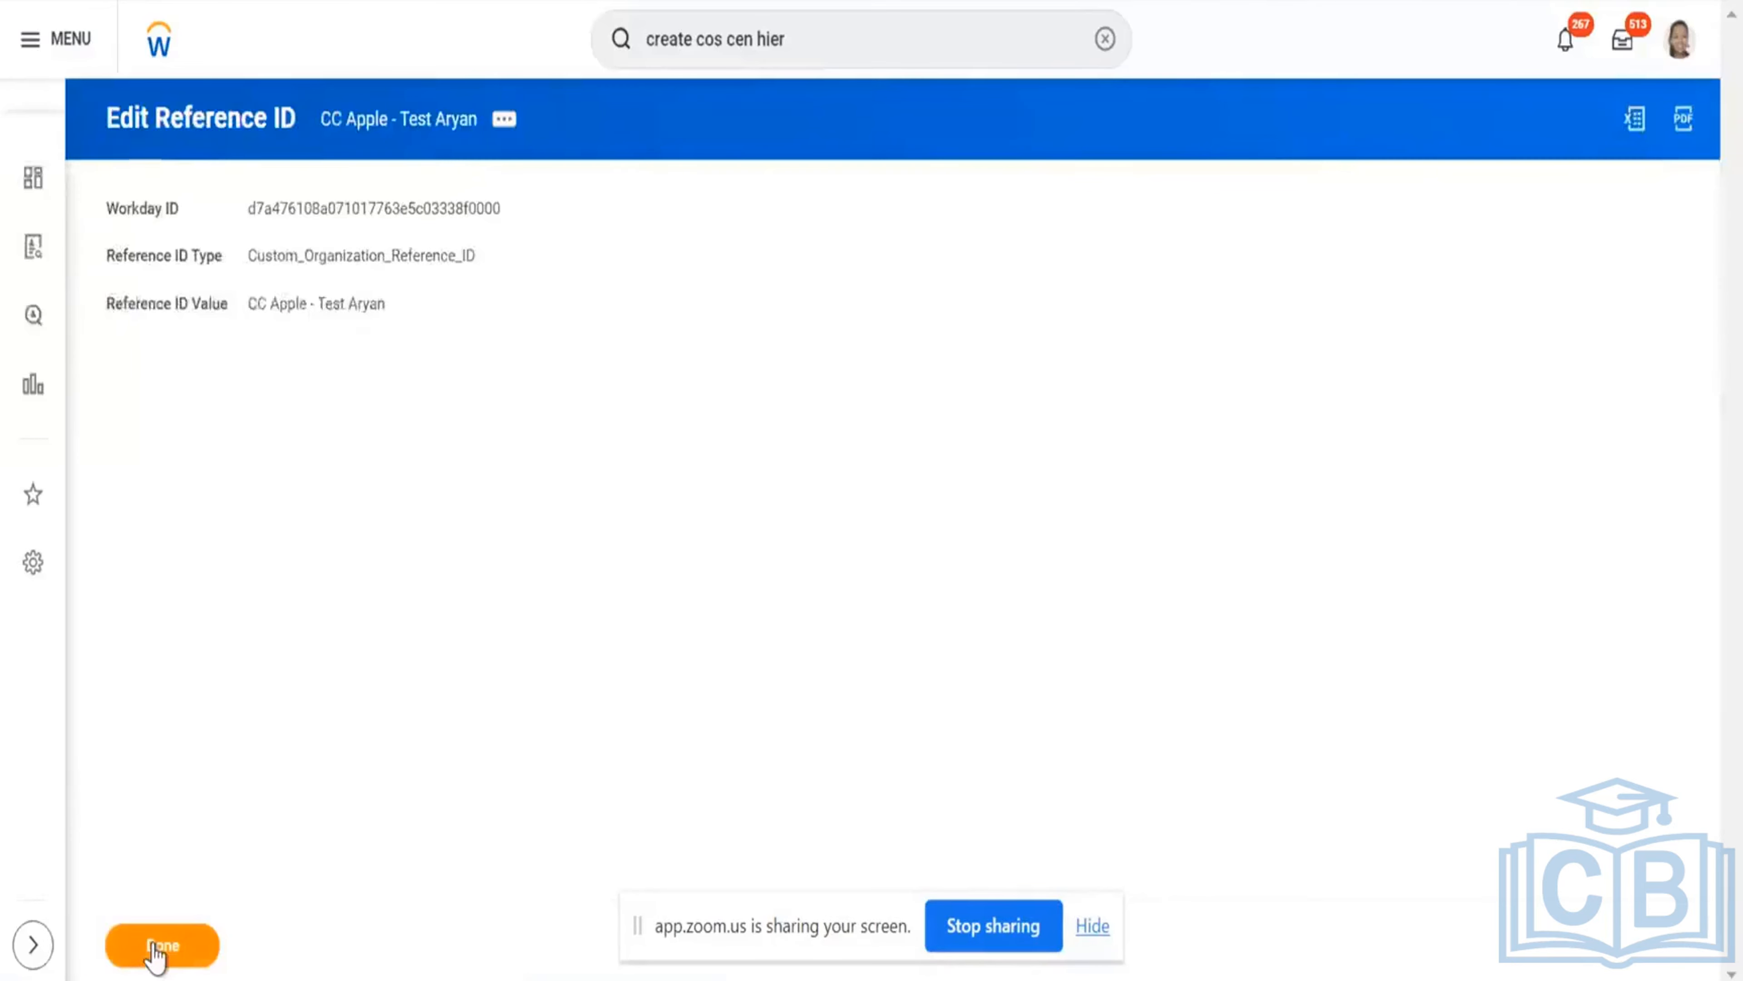
Start assigning included organizations to the new cost center hierarchy under the Apple Hospitals Inc (01/01/1900) reorganization.
{"action": "left_click", "coordinate": [428, 124]}
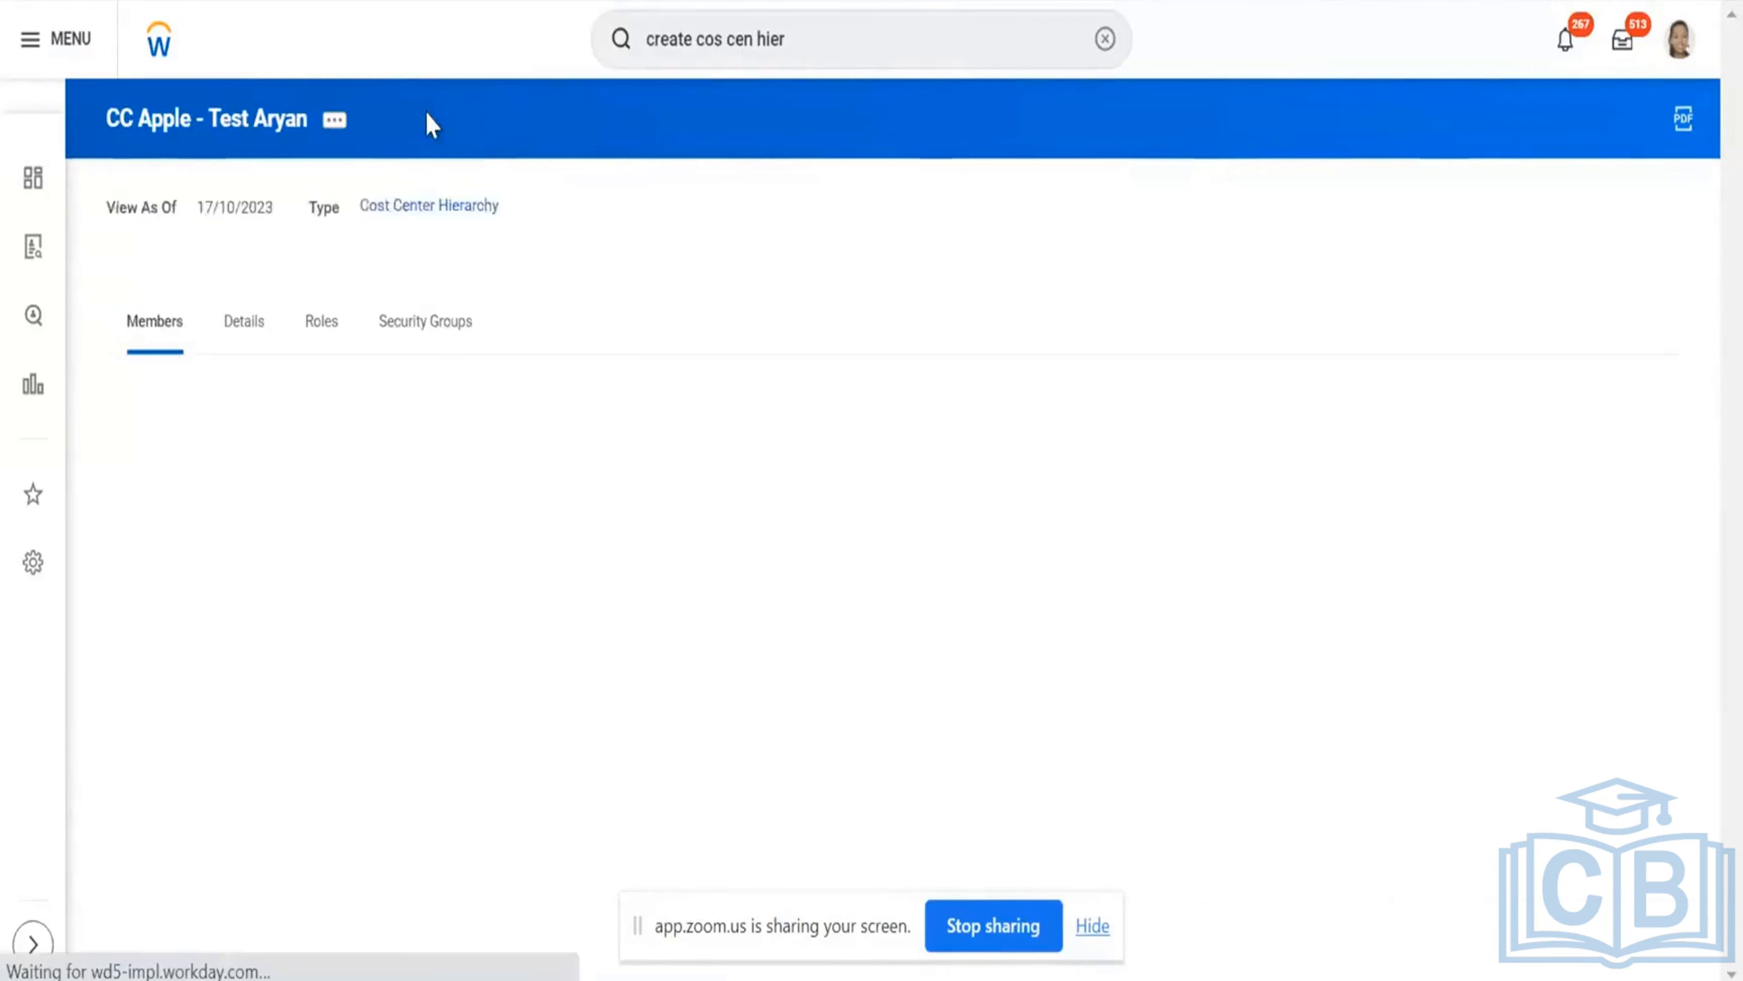
{"action": "left_click", "coordinate": [335, 122]}
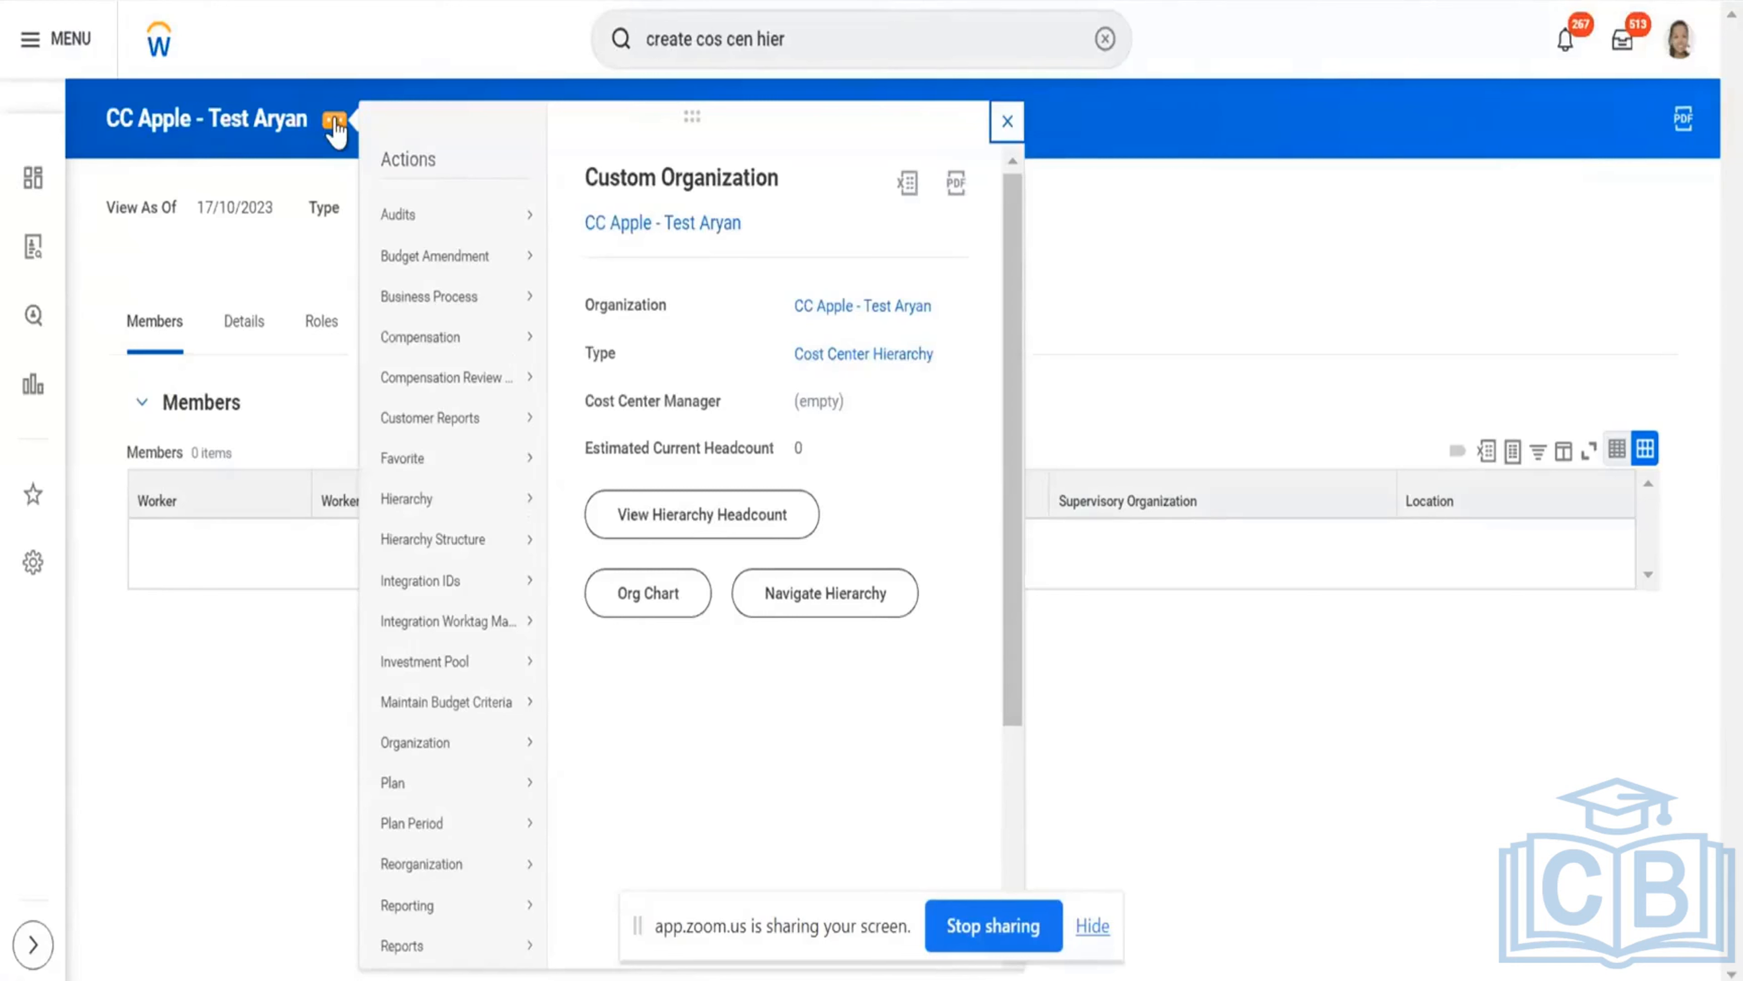
{"action": "mouse_move", "coordinate": [507, 876]}
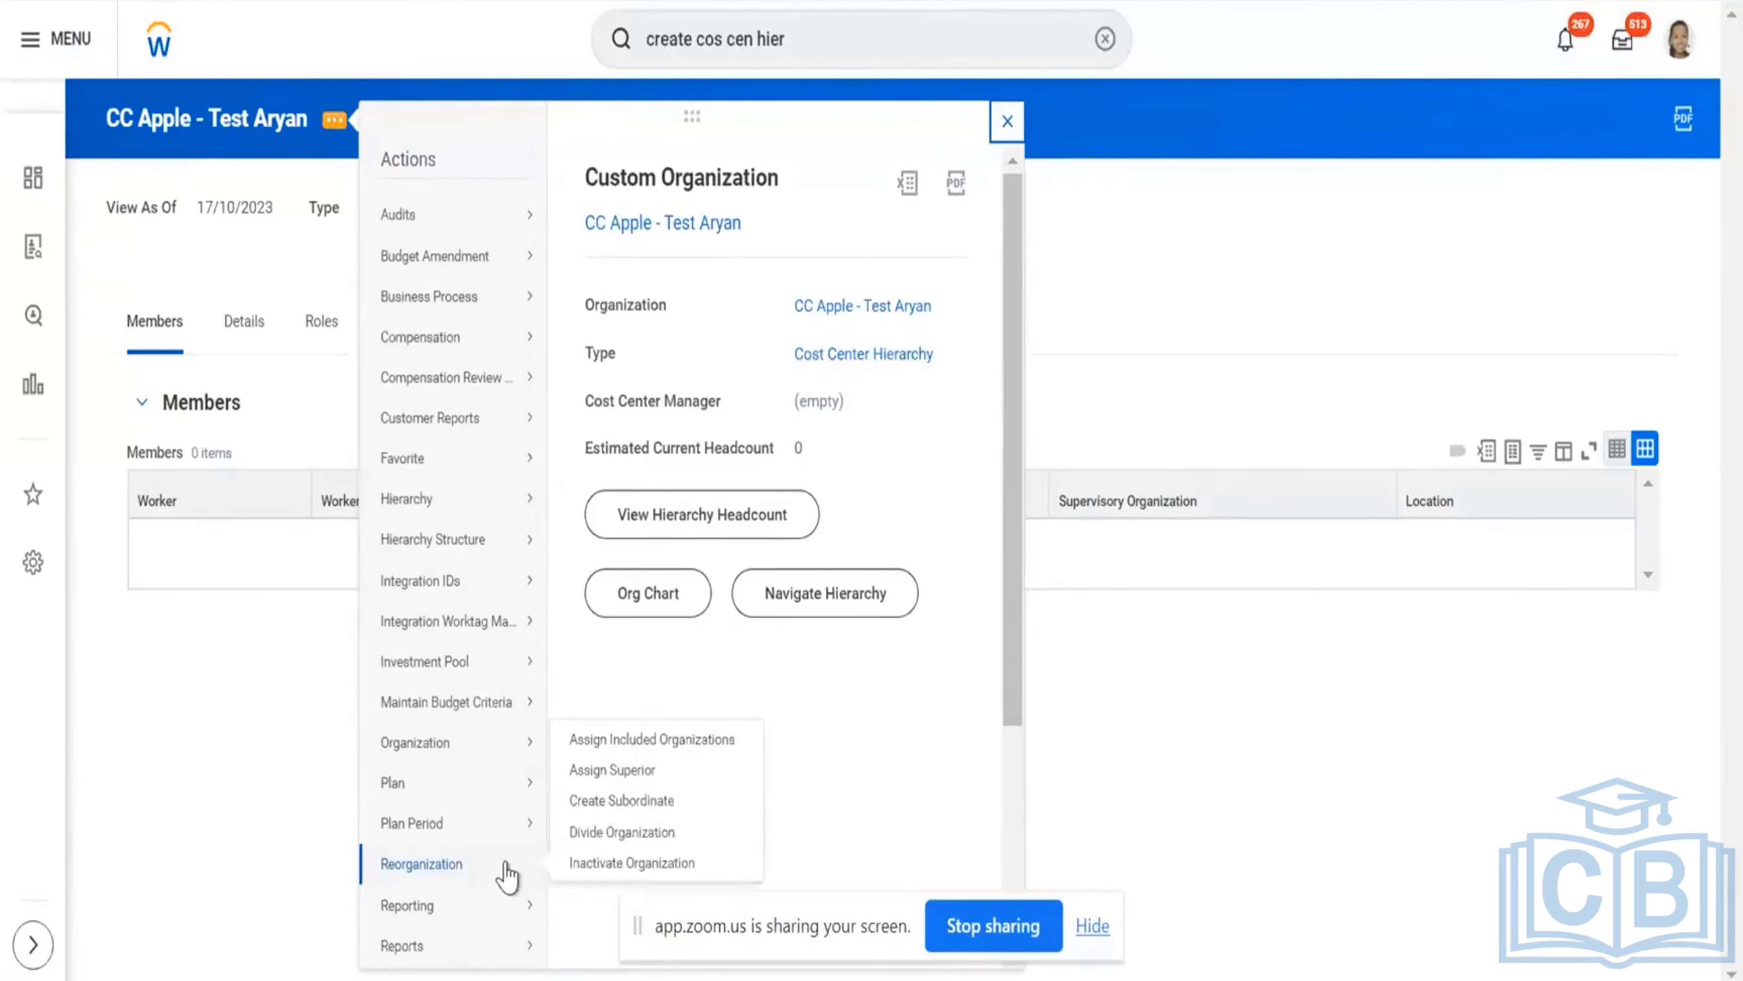
{"action": "left_click", "coordinate": [685, 742]}
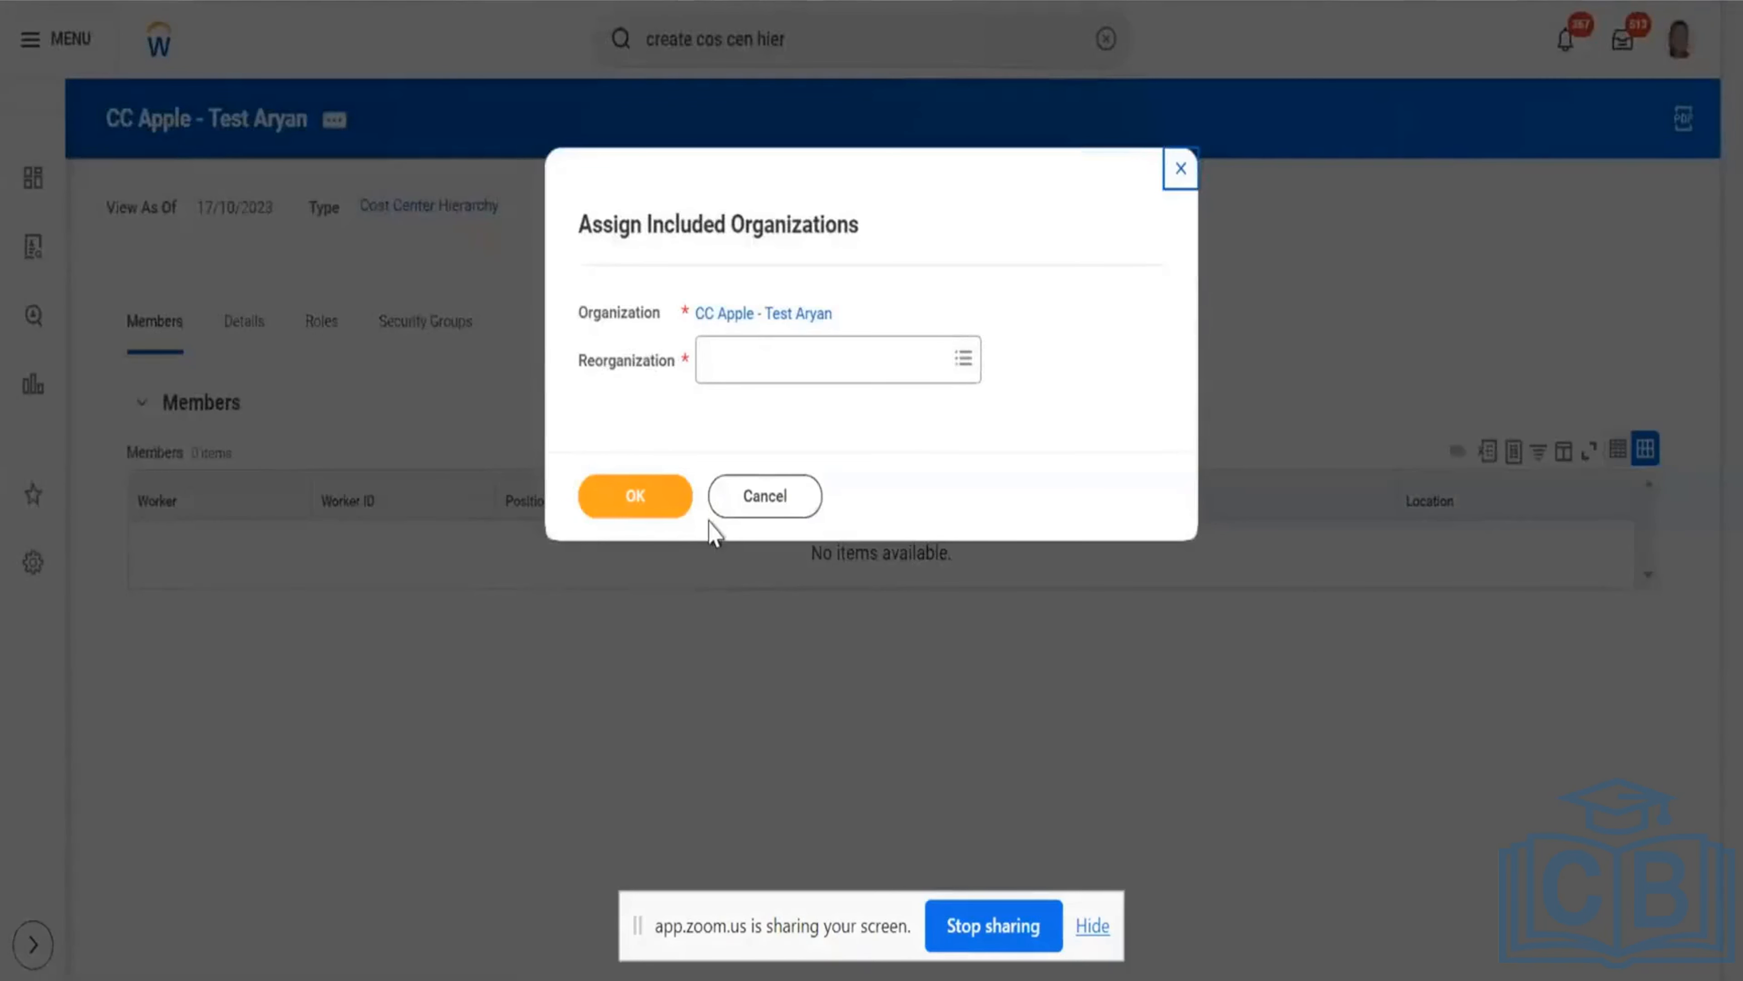
{"action": "left_click", "coordinate": [762, 359]}
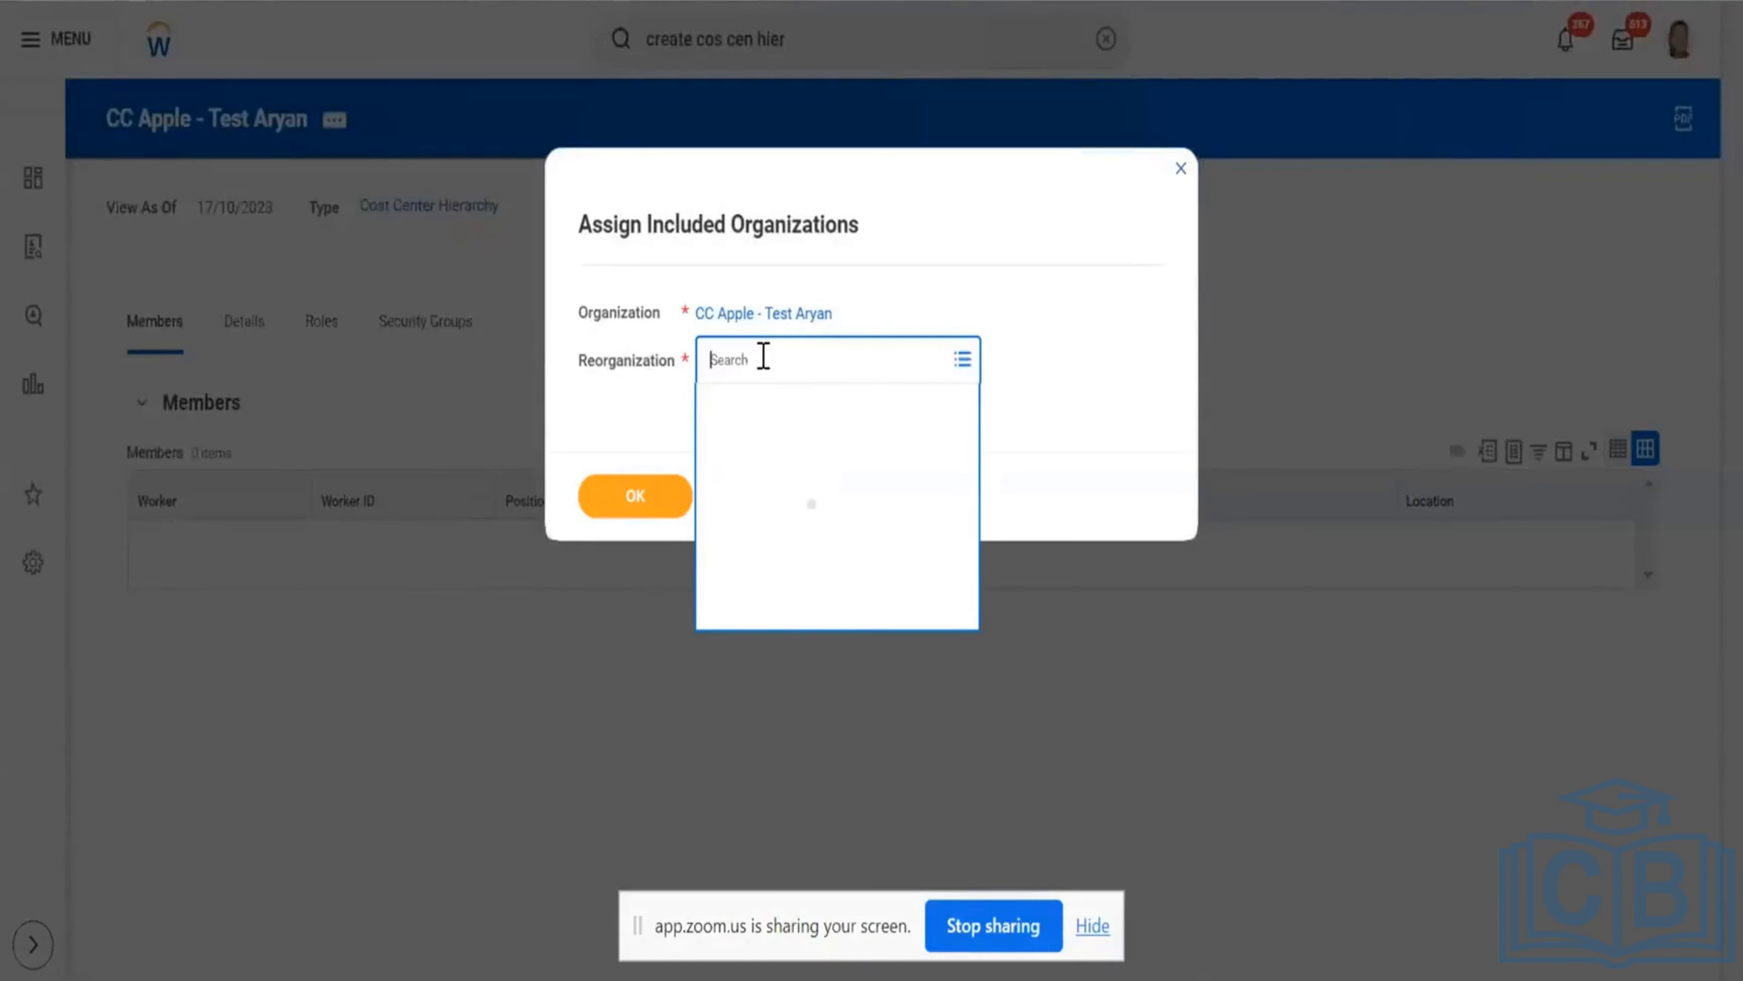
{"action": "type", "text": "appl hos incd"}
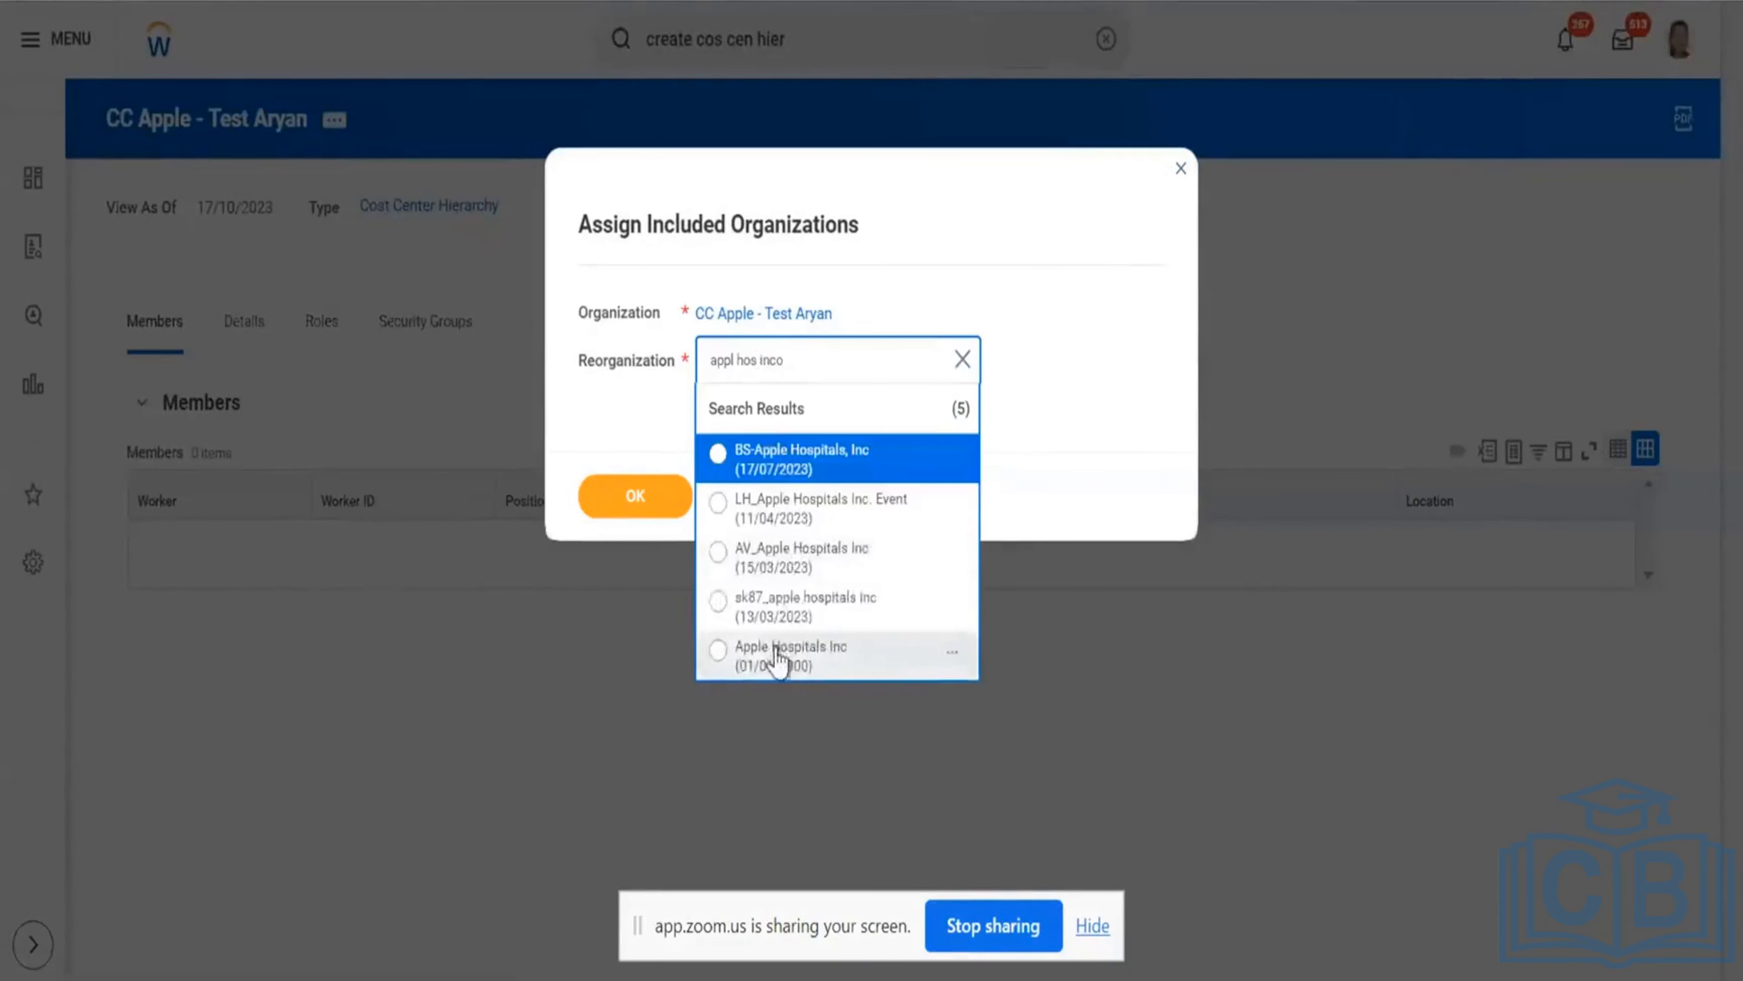
{"action": "left_click", "coordinate": [779, 656]}
{"action": "left_click", "coordinate": [675, 505]}
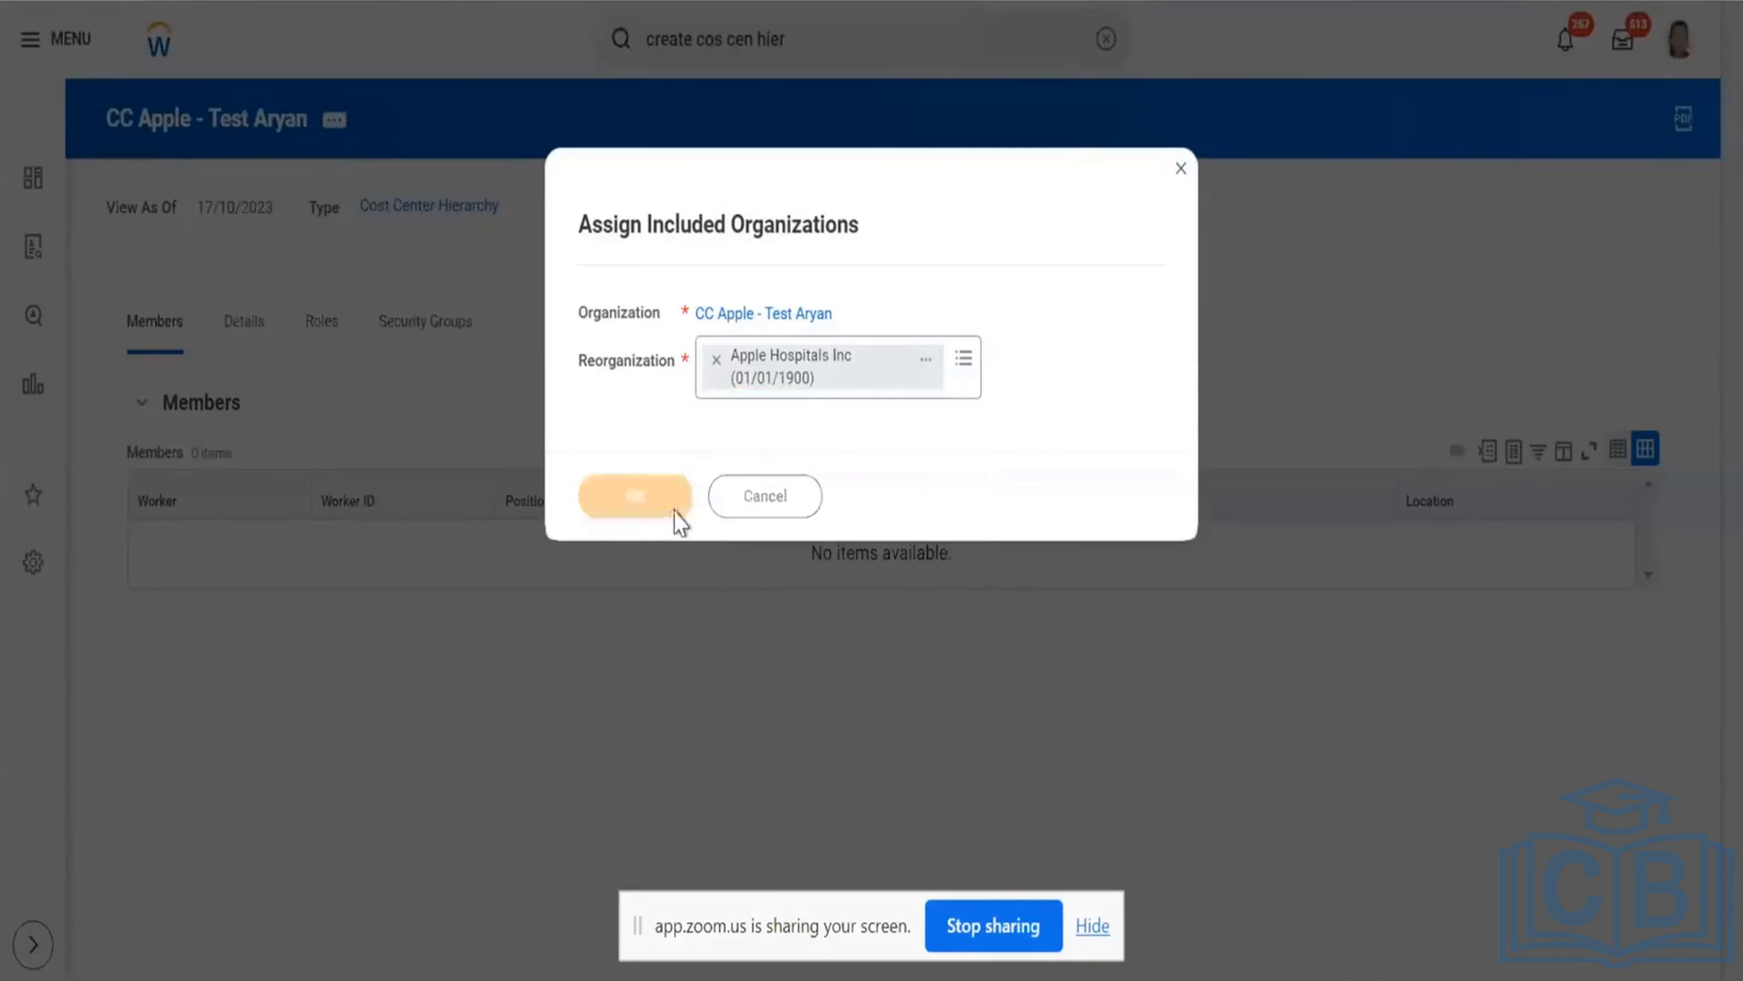
Include the AH001 CC Management cost center in the hierarchy, copying its name from its own page and checking its details before confirming.
{"action": "left_click", "coordinate": [342, 319]}
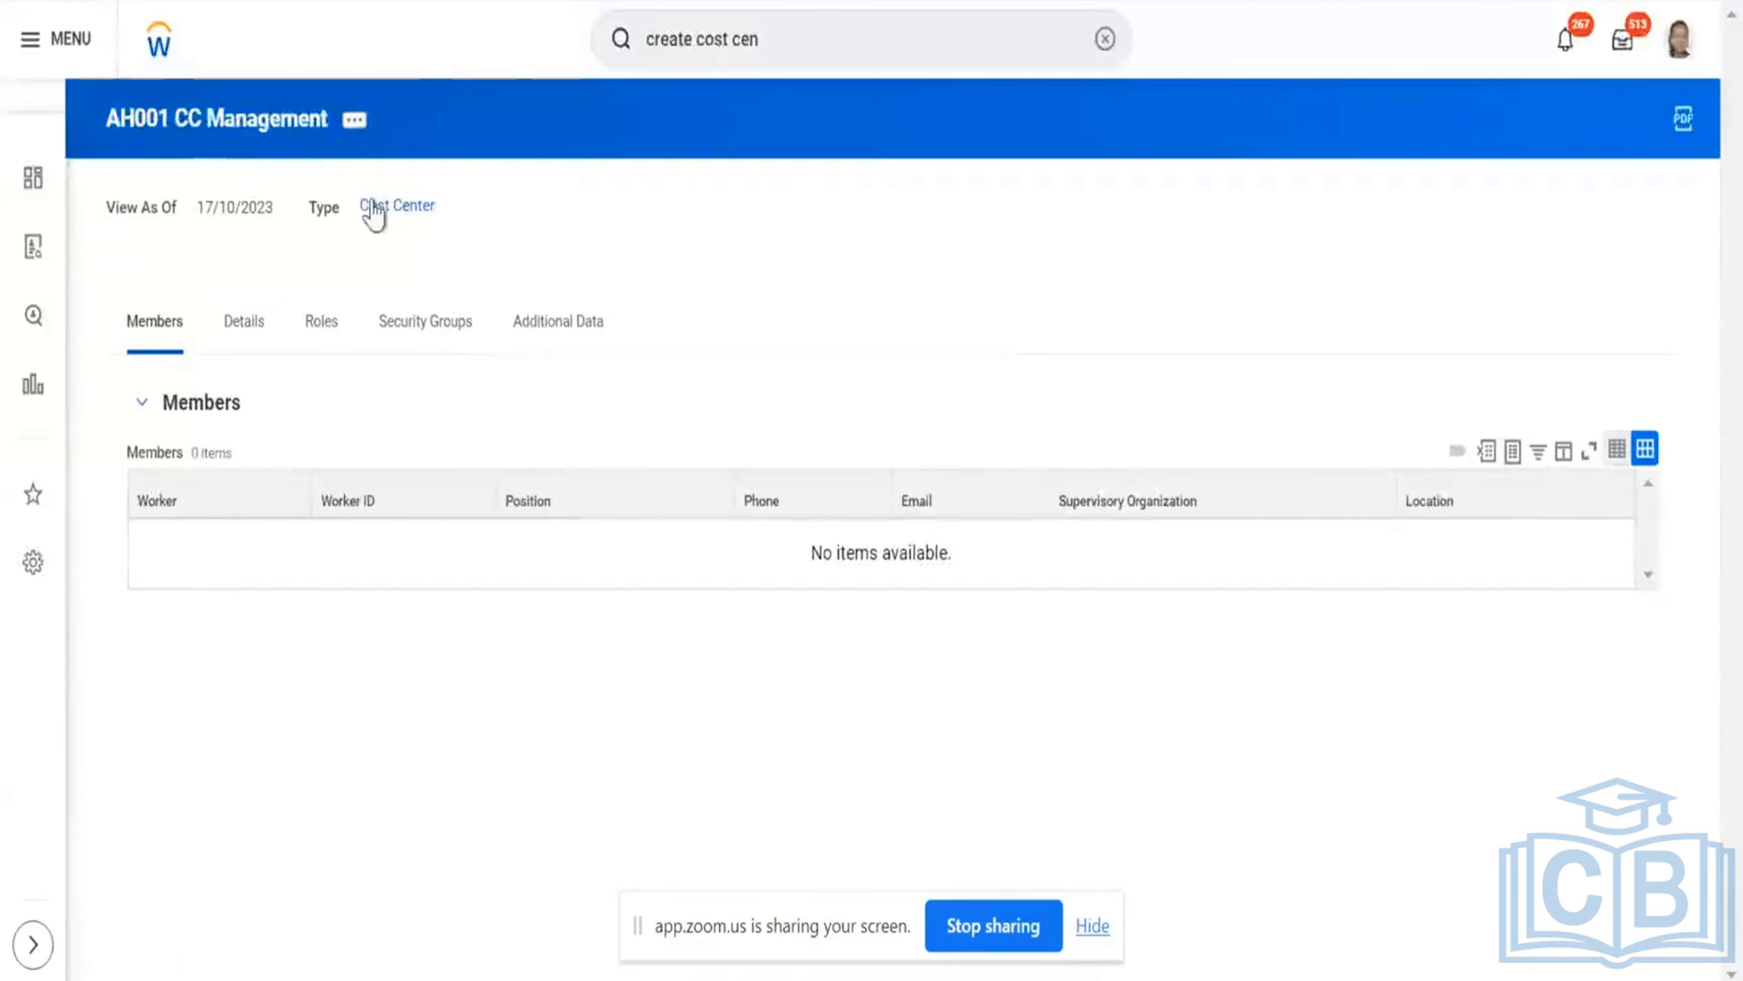
{"action": "right_click", "coordinate": [268, 132]}
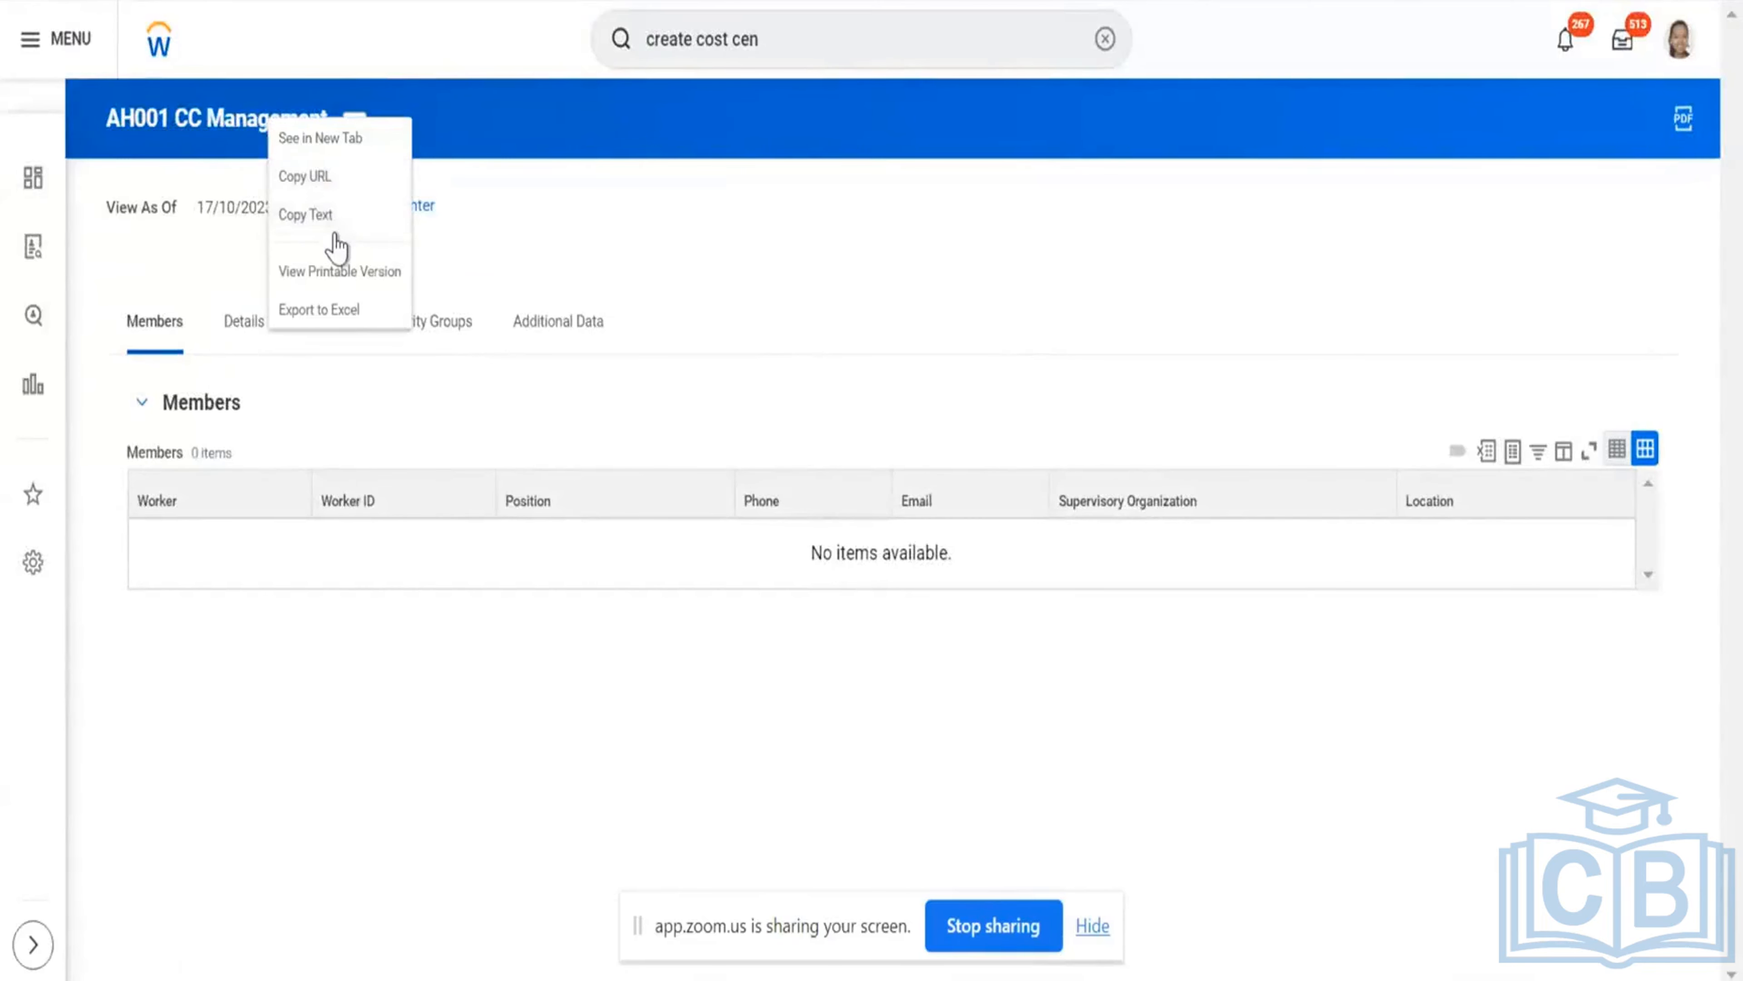
{"action": "left_click", "coordinate": [375, 229]}
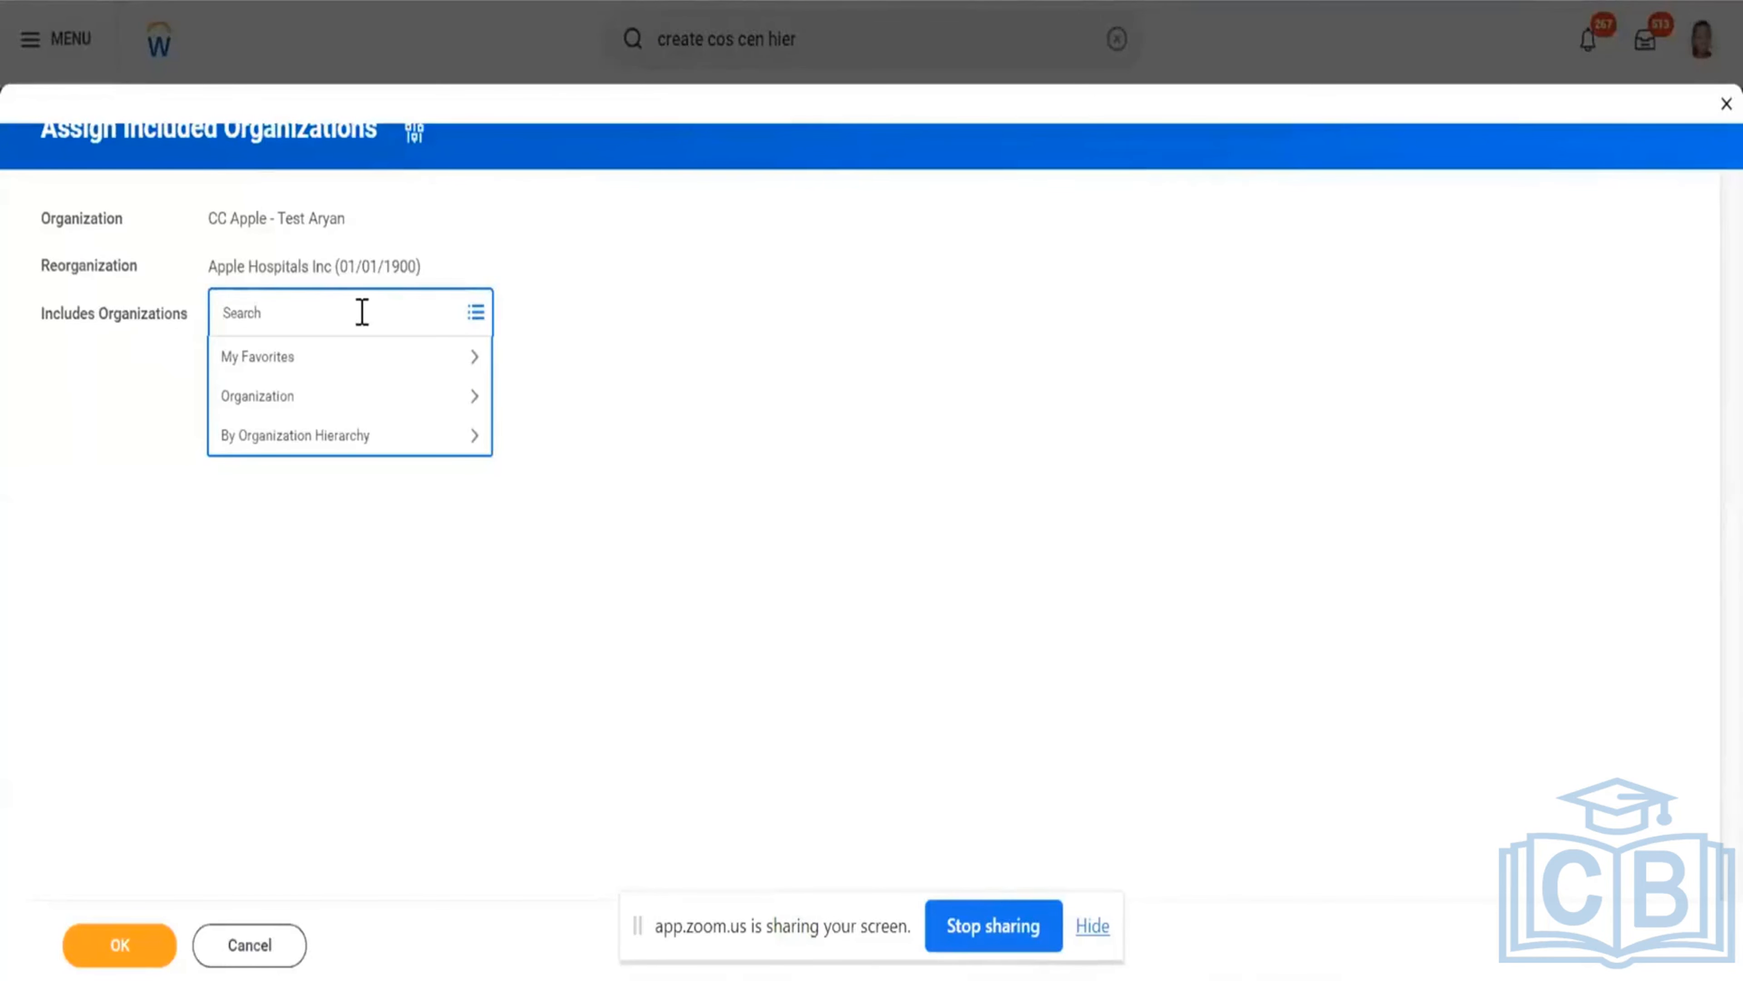
{"action": "key", "text": "ctrl+v"}
{"action": "key", "text": "Return"}
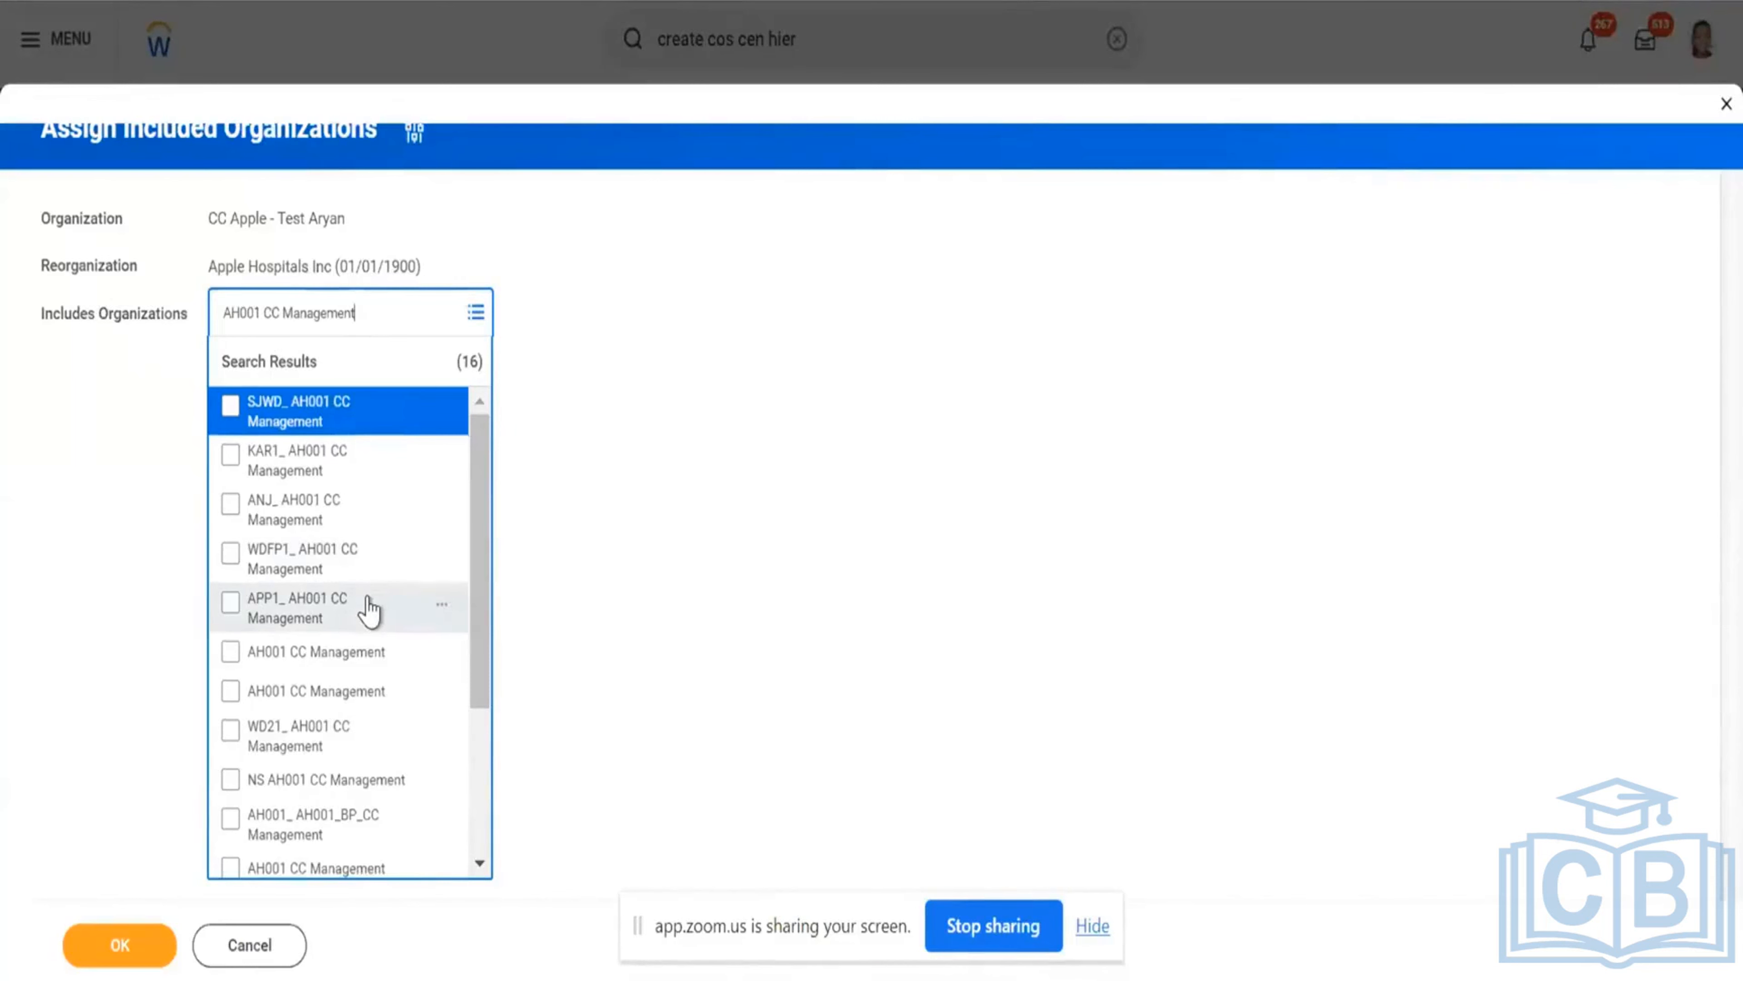
{"action": "scroll", "coordinate": [369, 608], "scroll_direction": "down", "scroll_amount": 3}
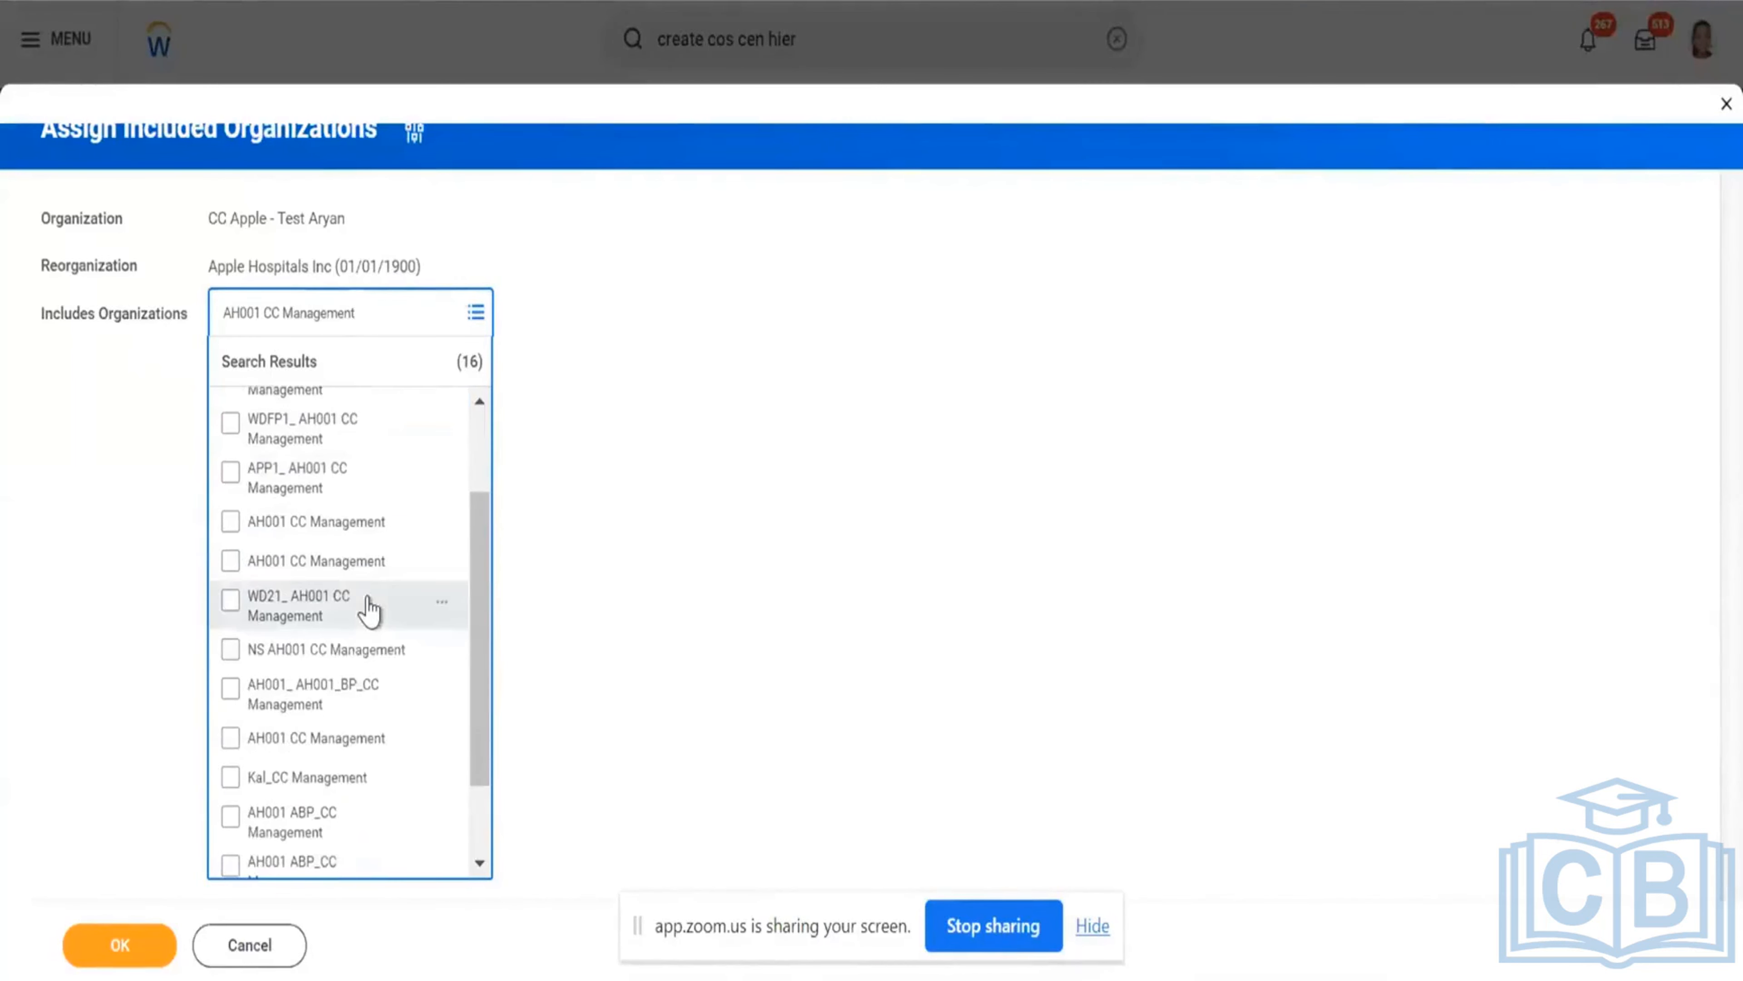
{"action": "left_click", "coordinate": [232, 742]}
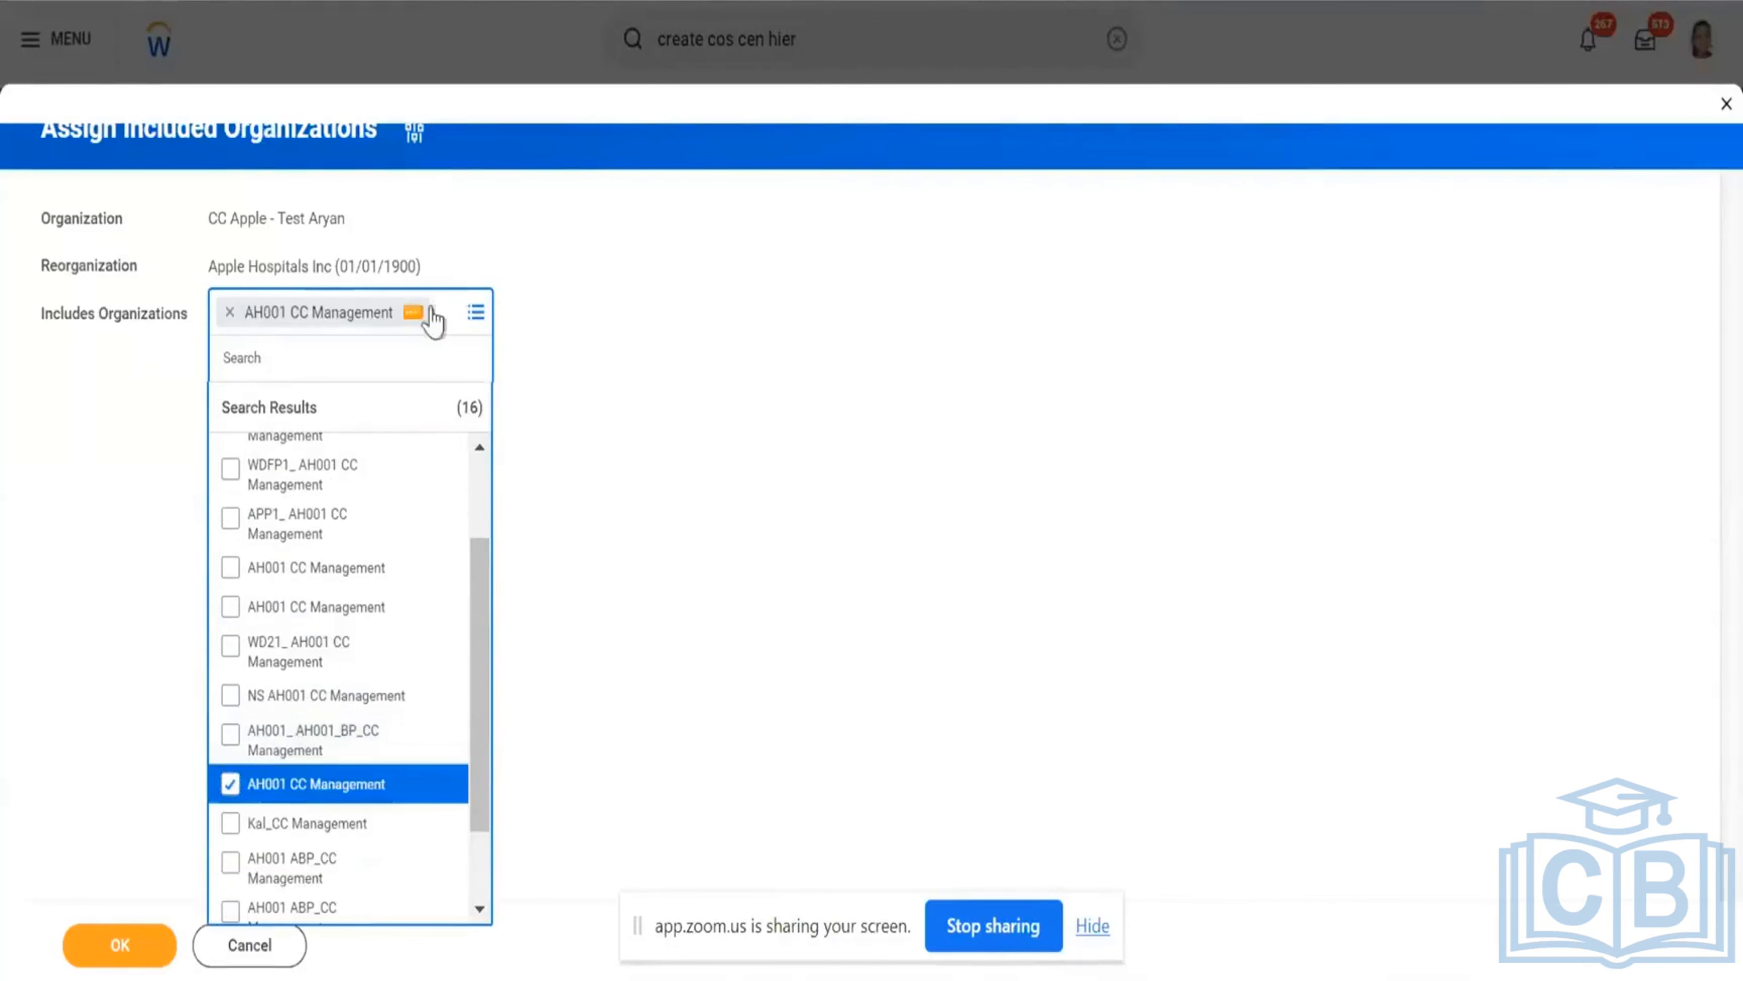
{"action": "left_click", "coordinate": [412, 315]}
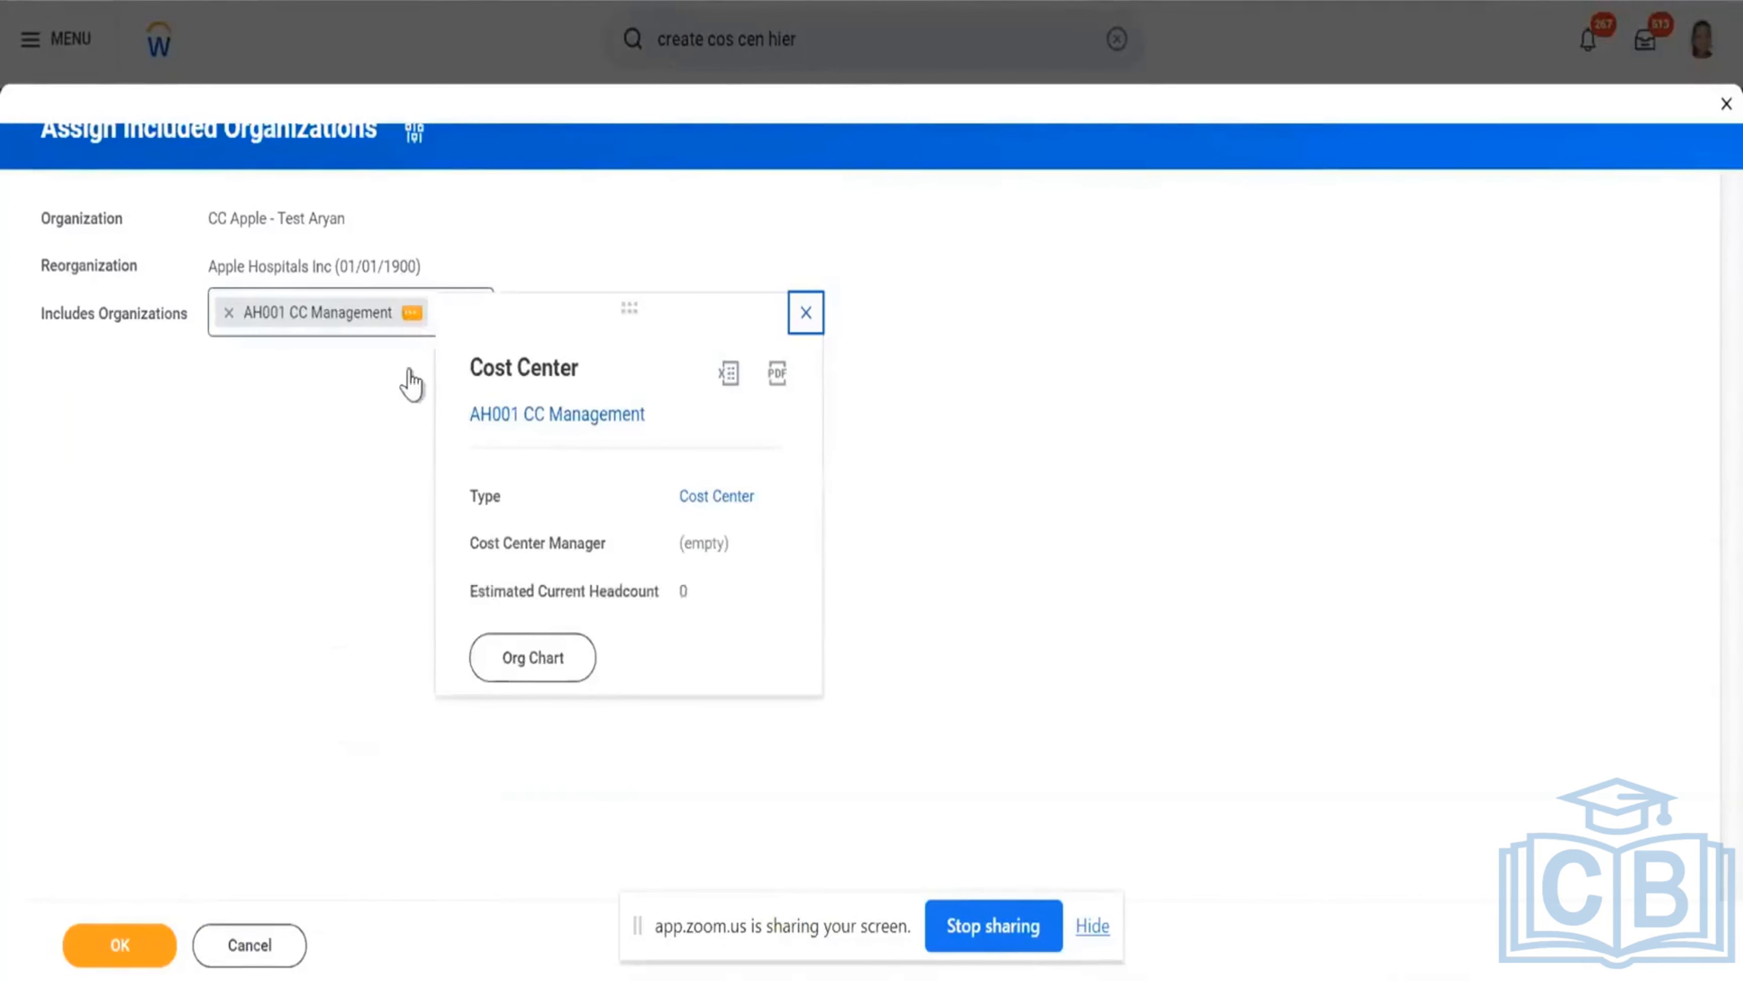
{"action": "left_click", "coordinate": [326, 486]}
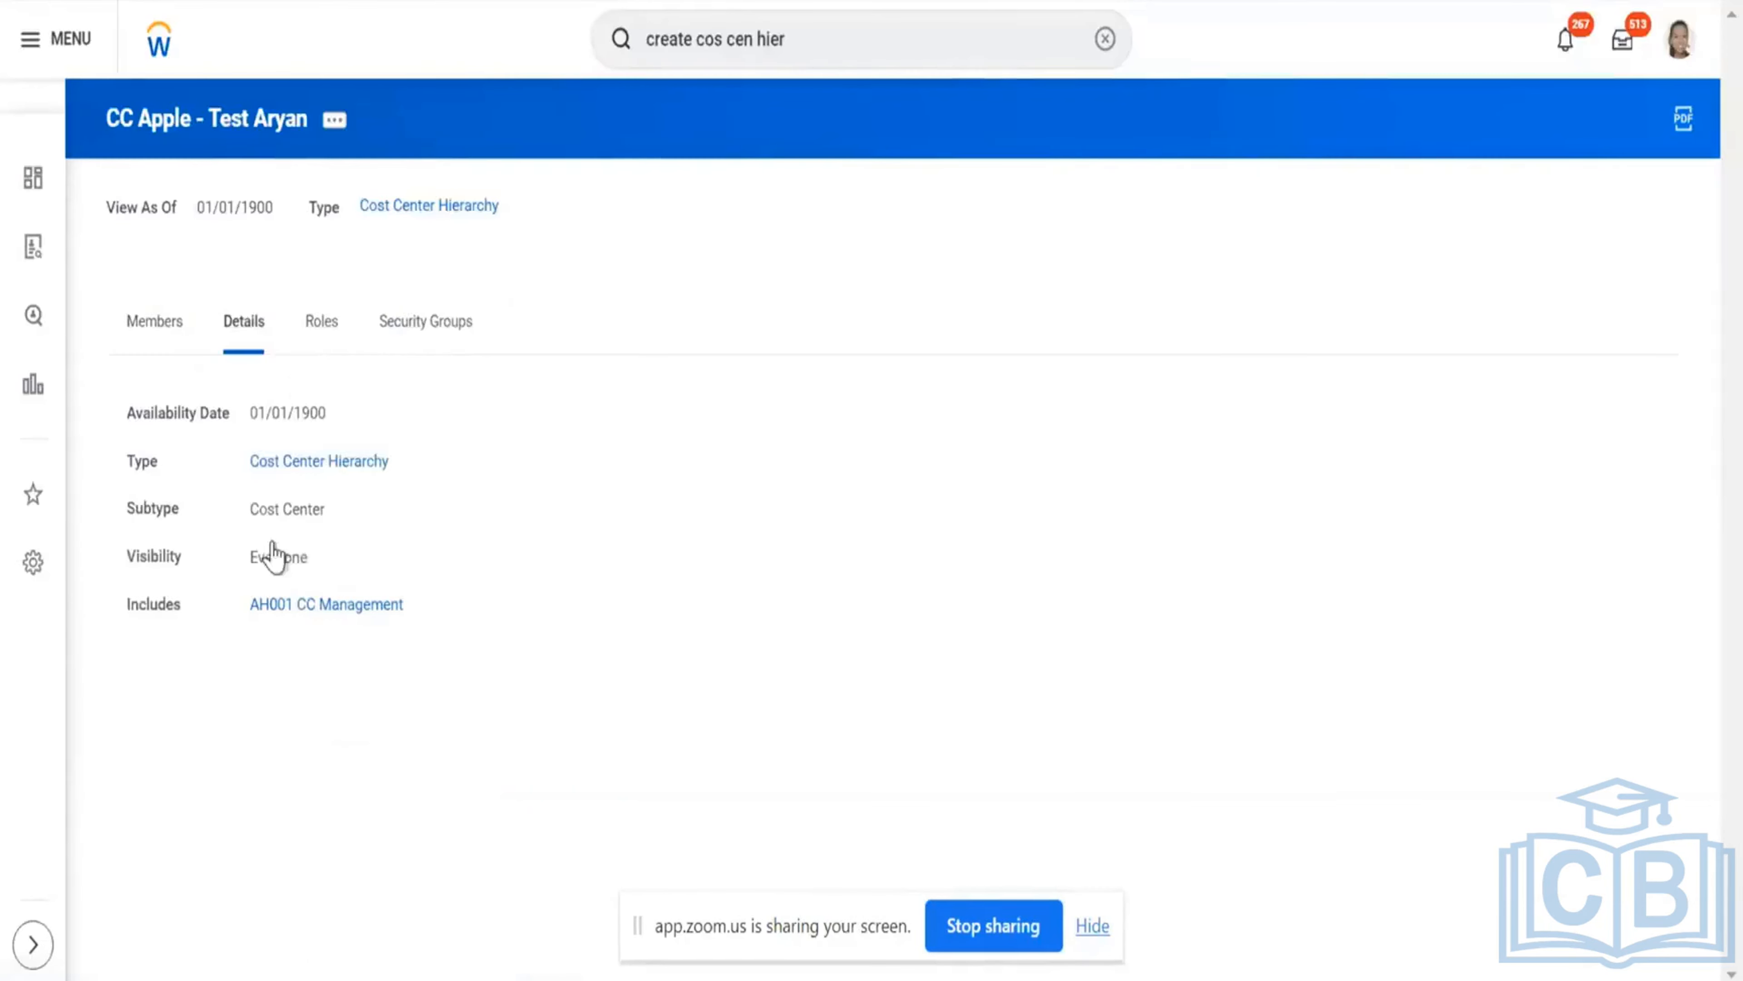
Review the AH001 CC Management cost center included in the hierarchy, along with the hierarchy's members and details.
{"action": "left_click", "coordinate": [417, 604]}
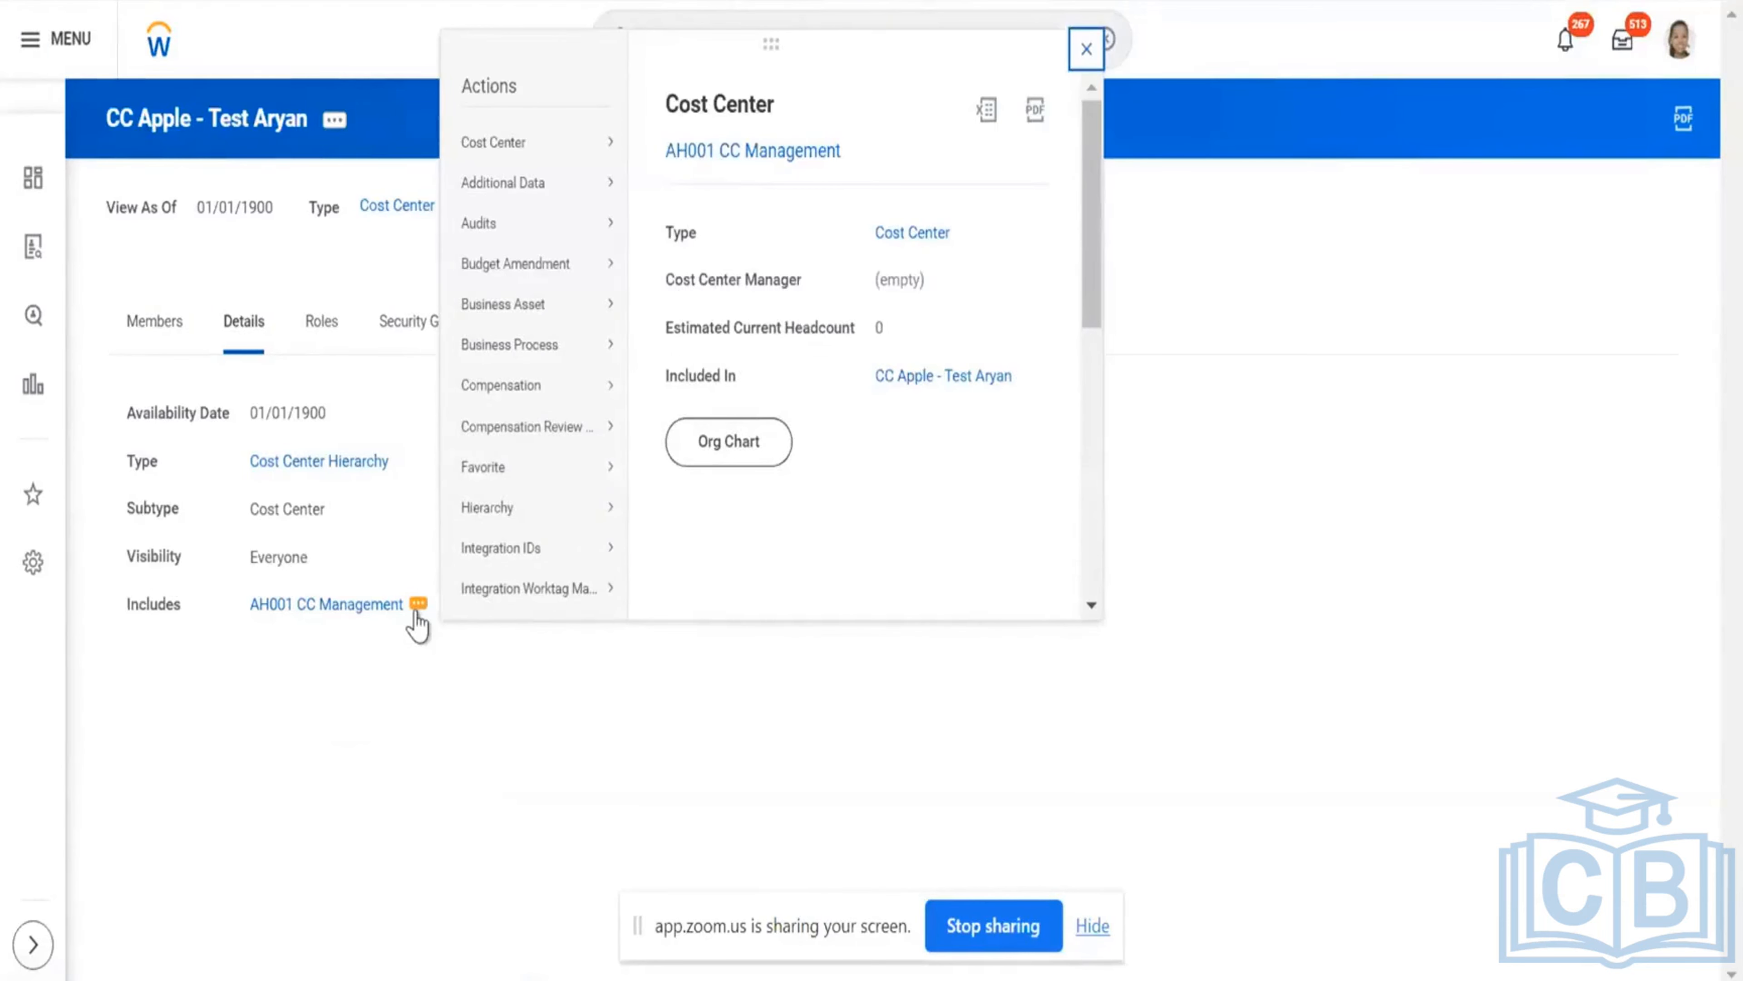
{"action": "left_click", "coordinate": [163, 348]}
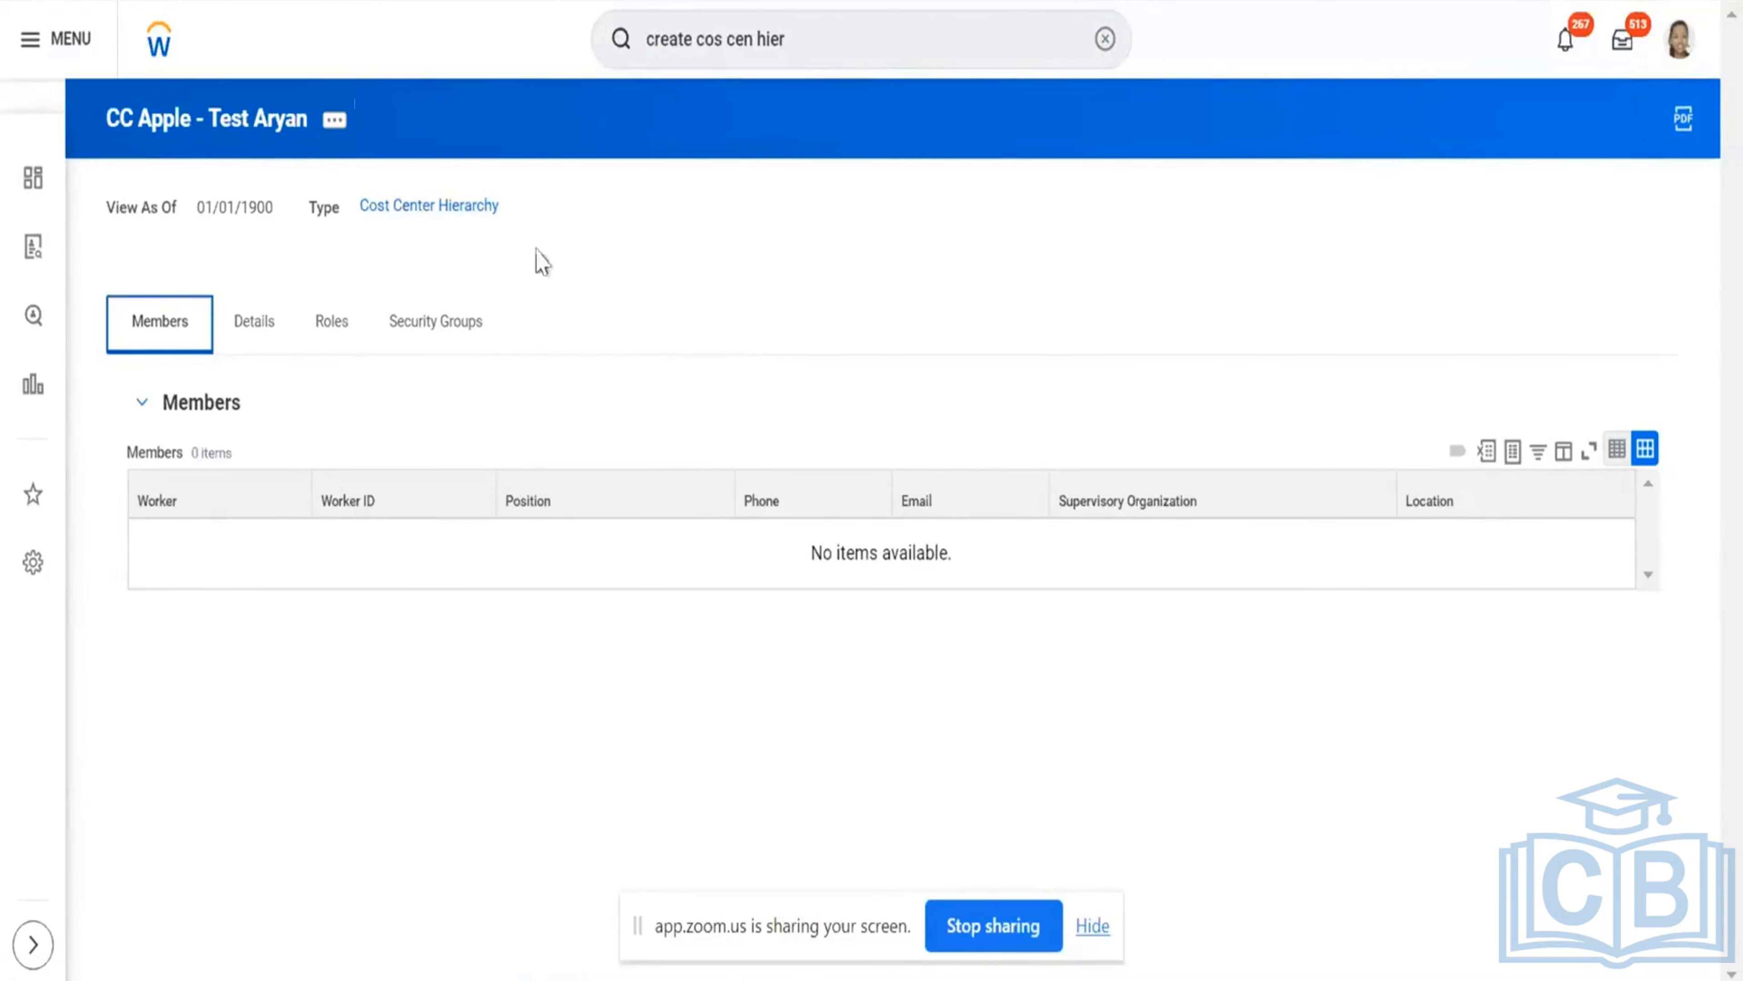
{"action": "left_click", "coordinate": [334, 120]}
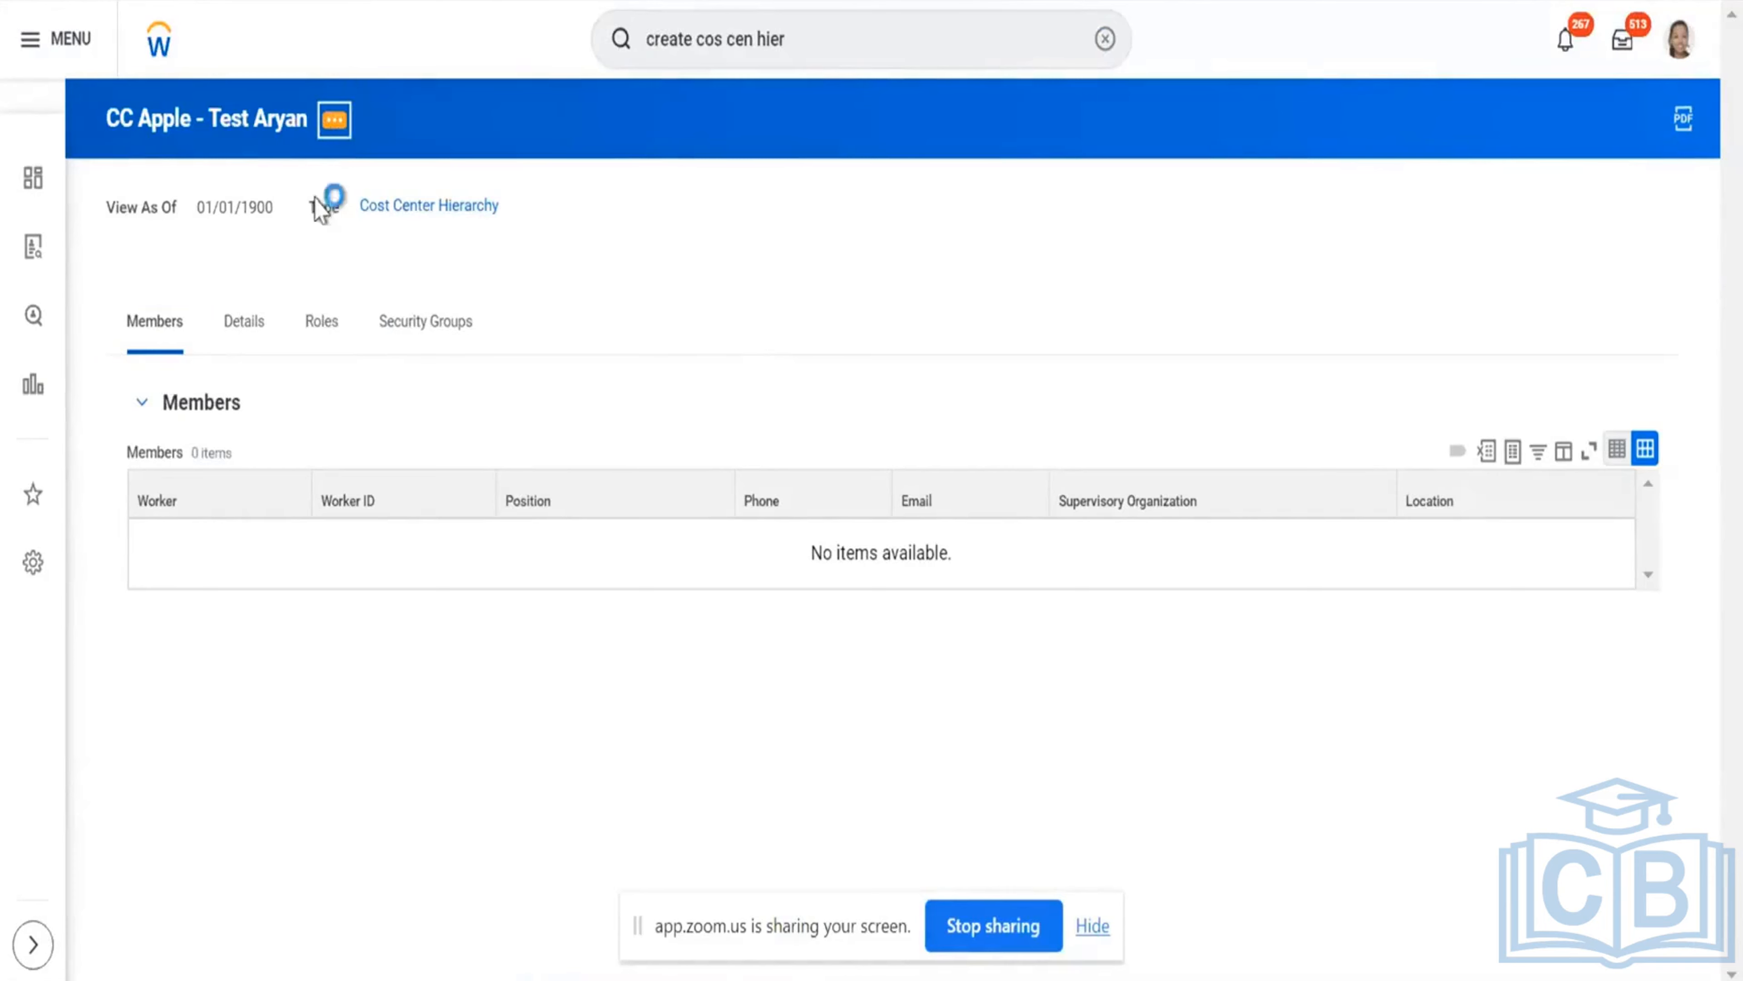
{"action": "left_click", "coordinate": [255, 335]}
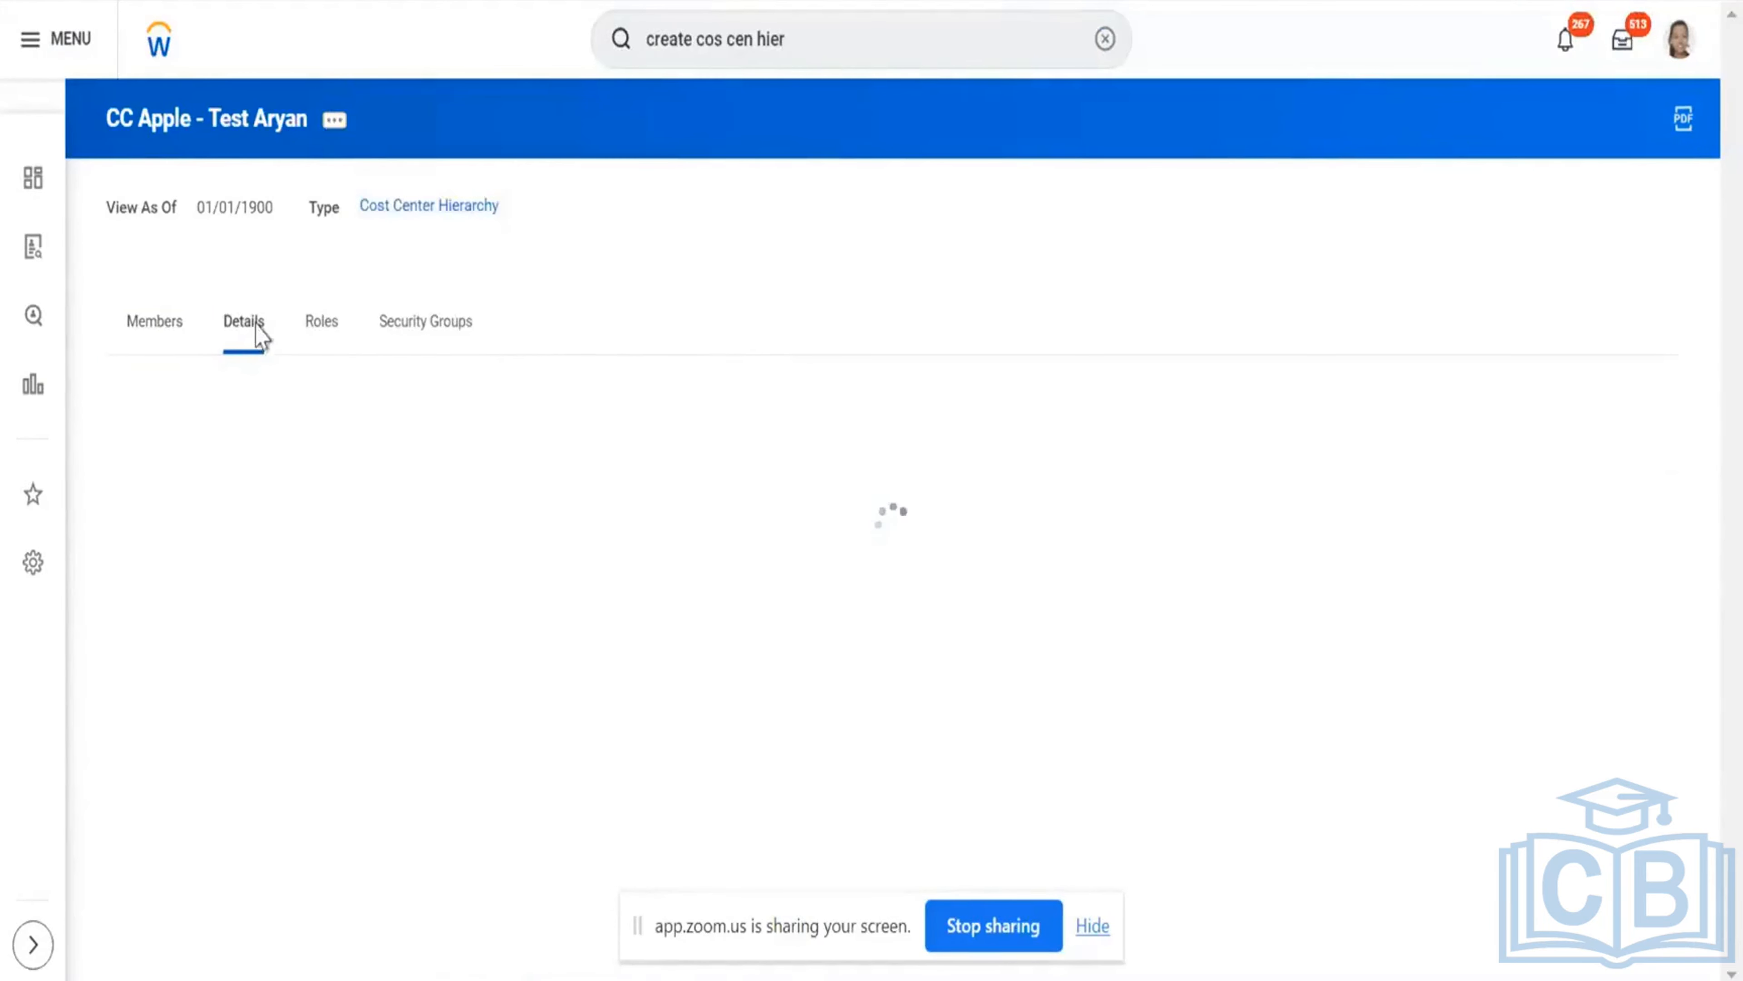
{"action": "left_click", "coordinate": [183, 343]}
{"action": "left_click", "coordinate": [334, 122]}
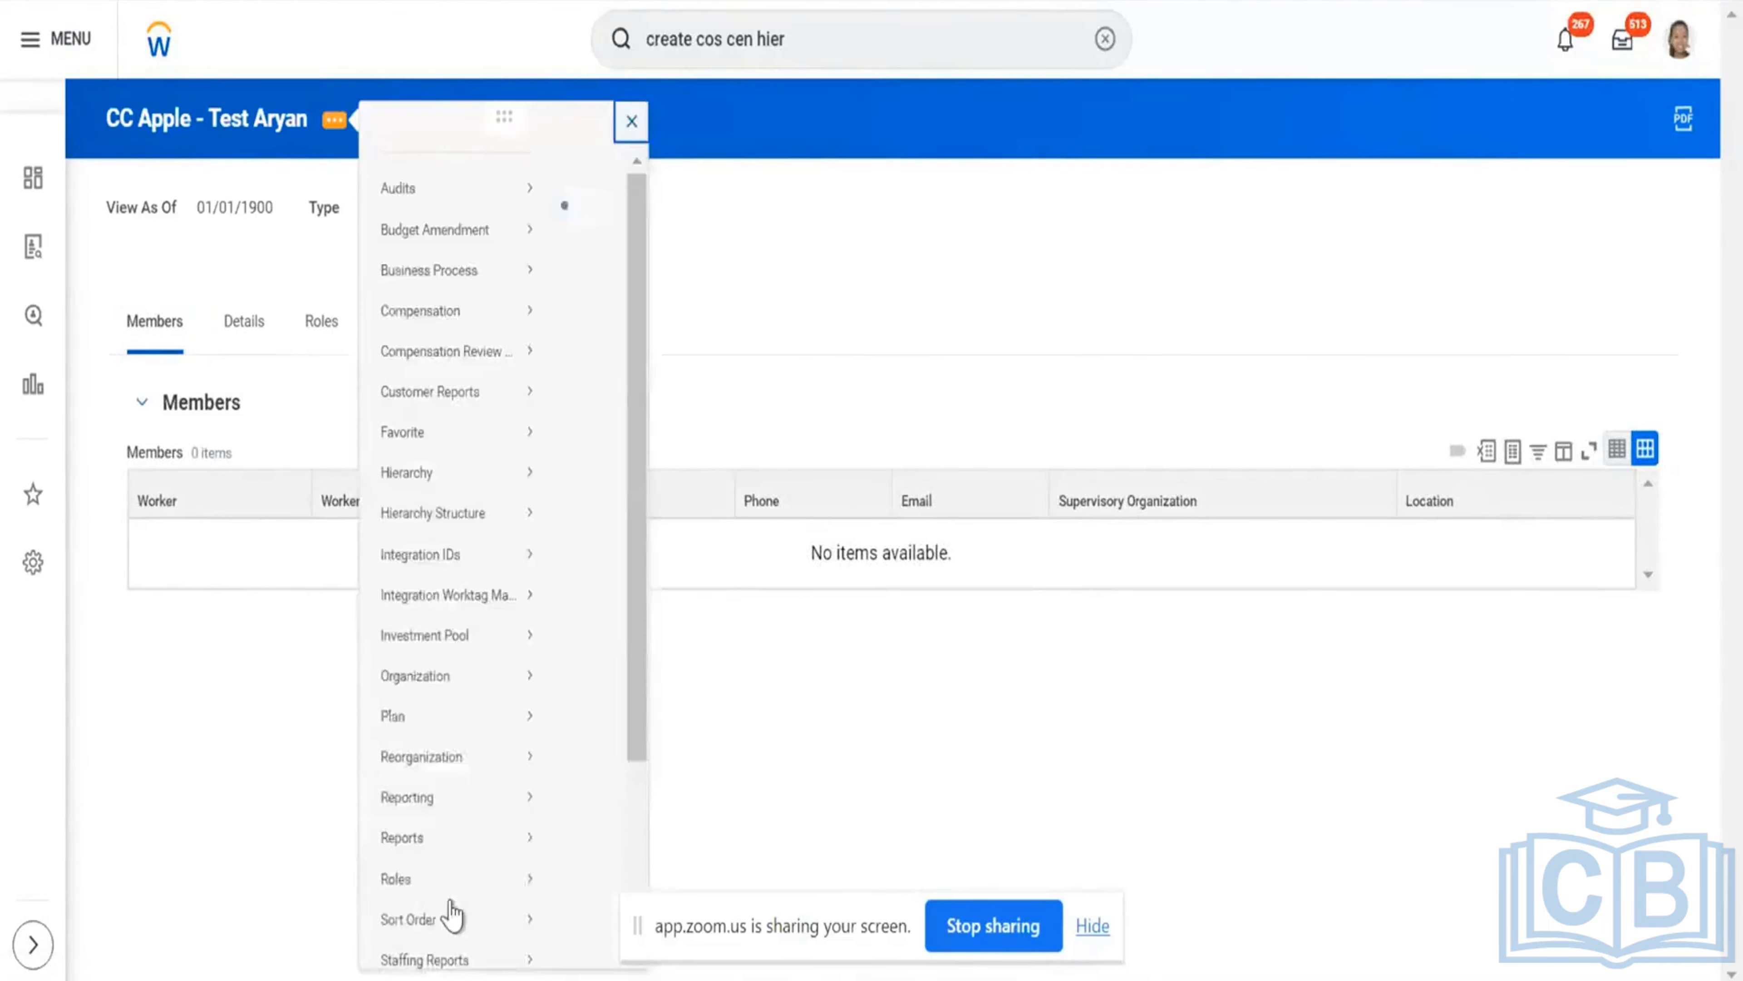
{"action": "mouse_move", "coordinate": [460, 786]}
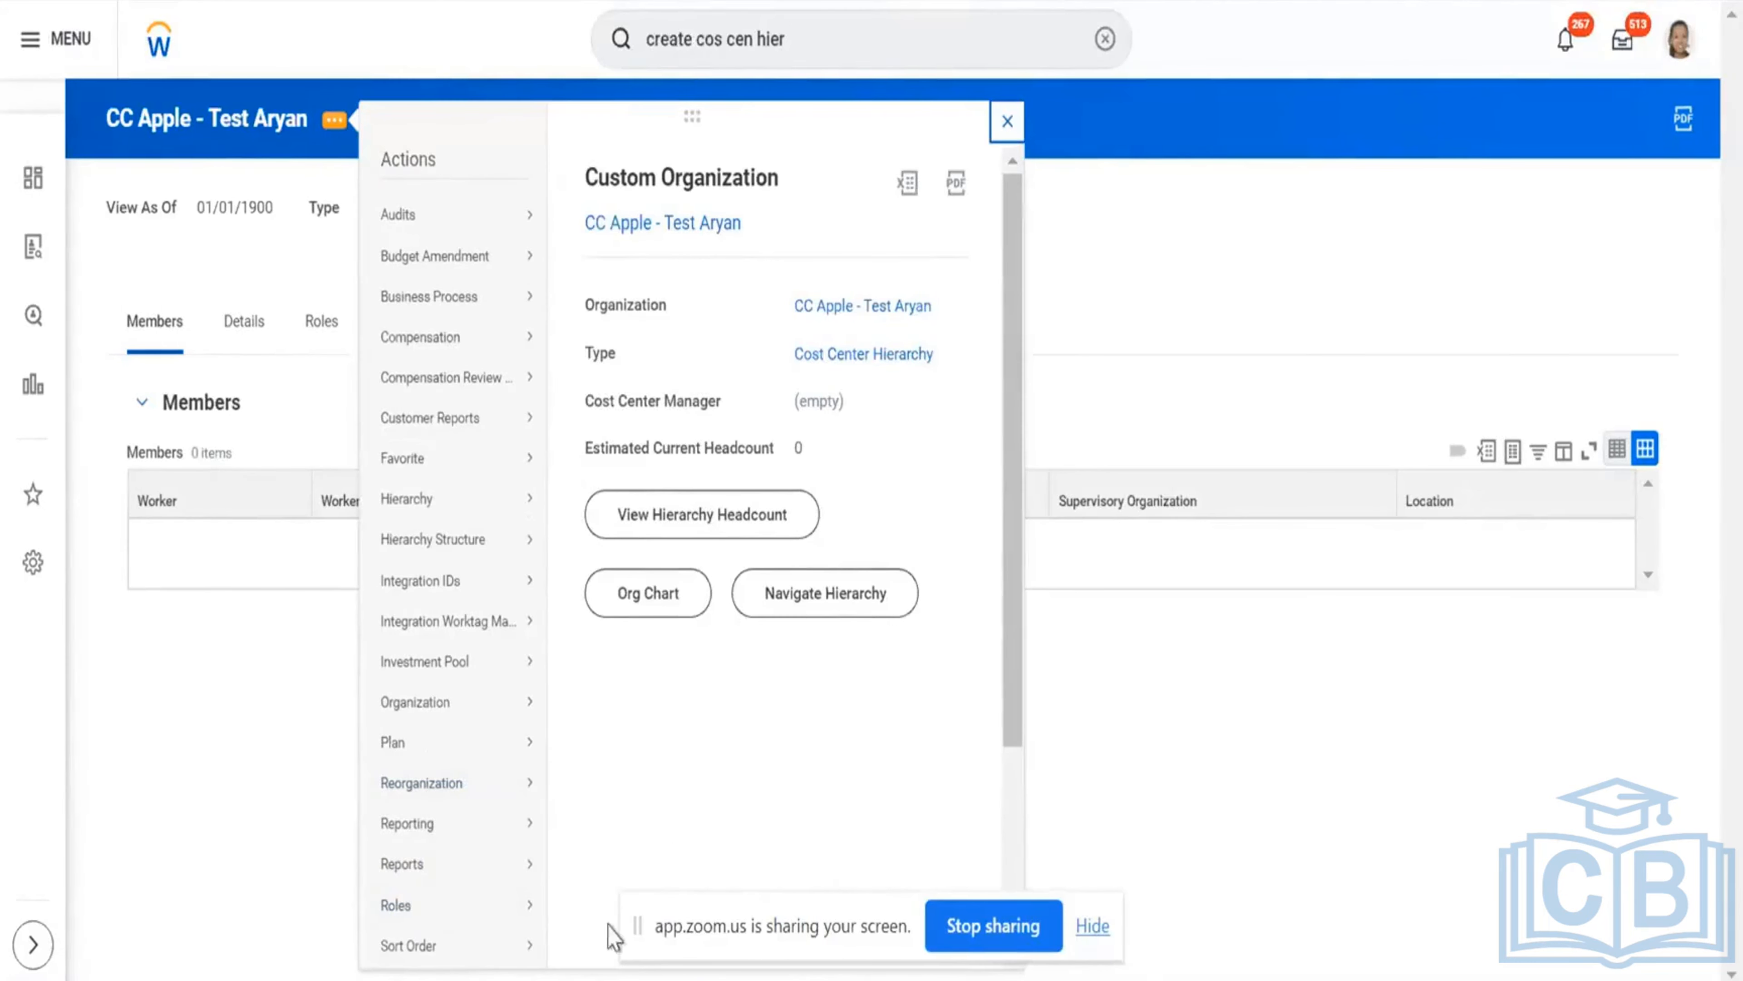
{"action": "left_click_drag", "start_coordinate": [644, 927], "coordinate": [1449, 757]}
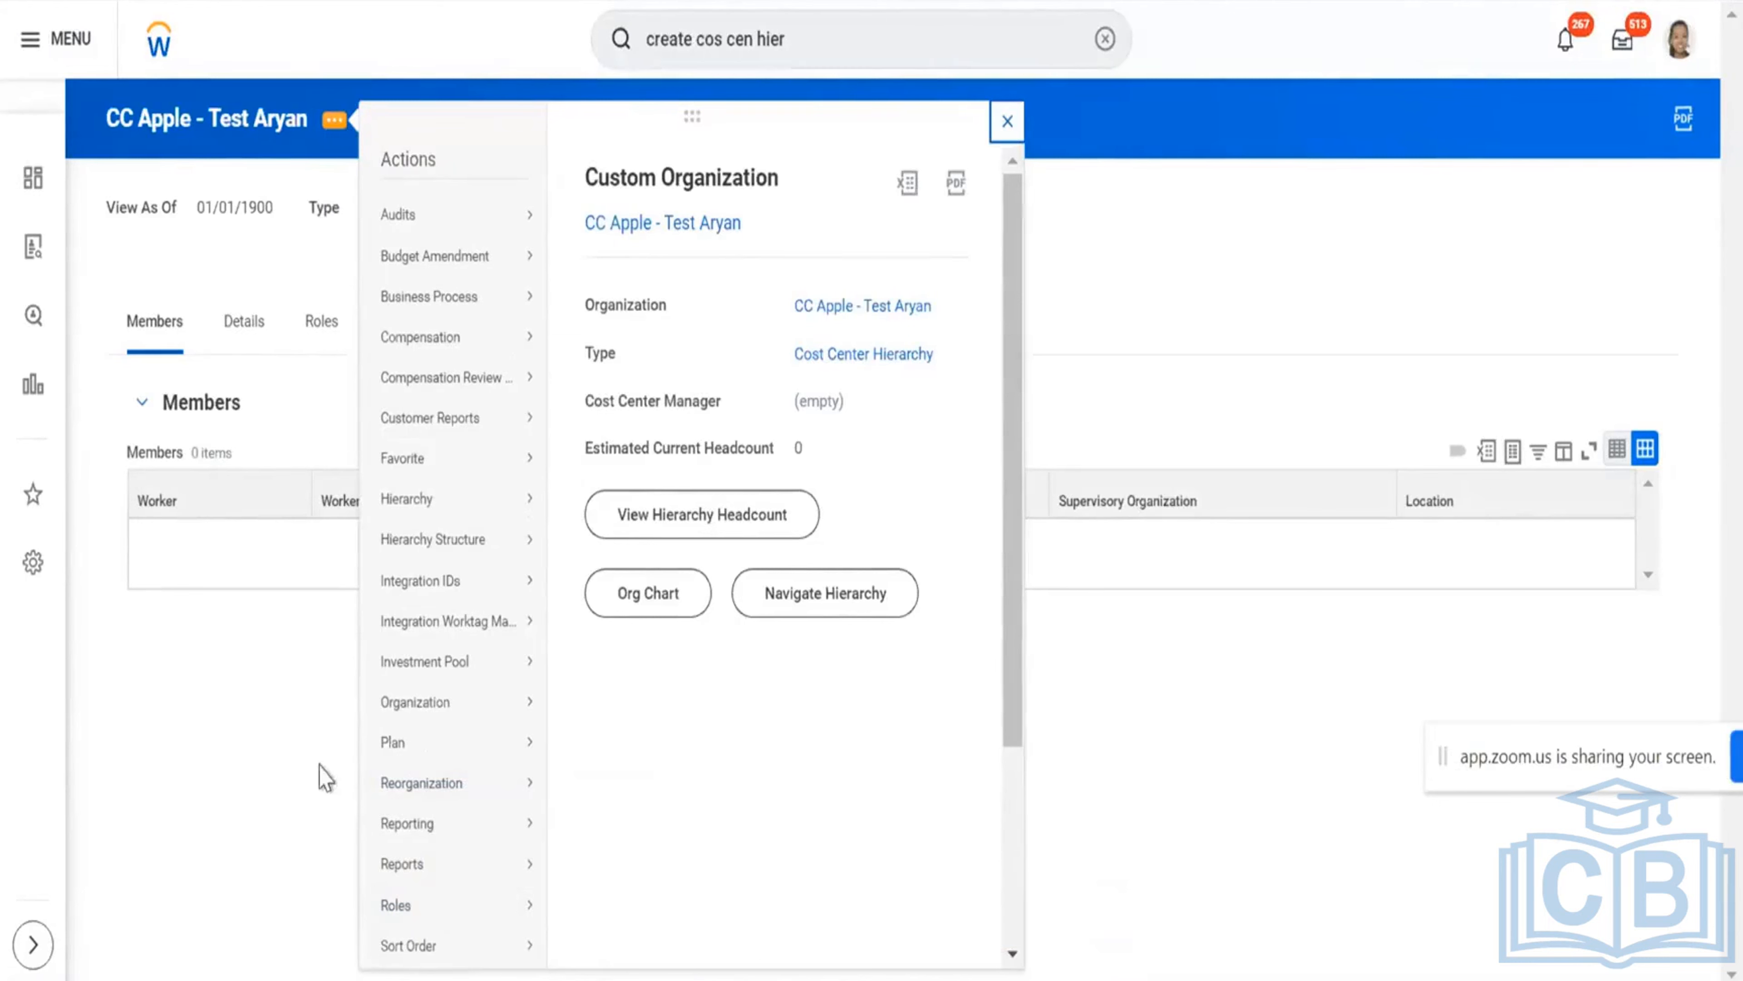
{"action": "left_click", "coordinate": [454, 784]}
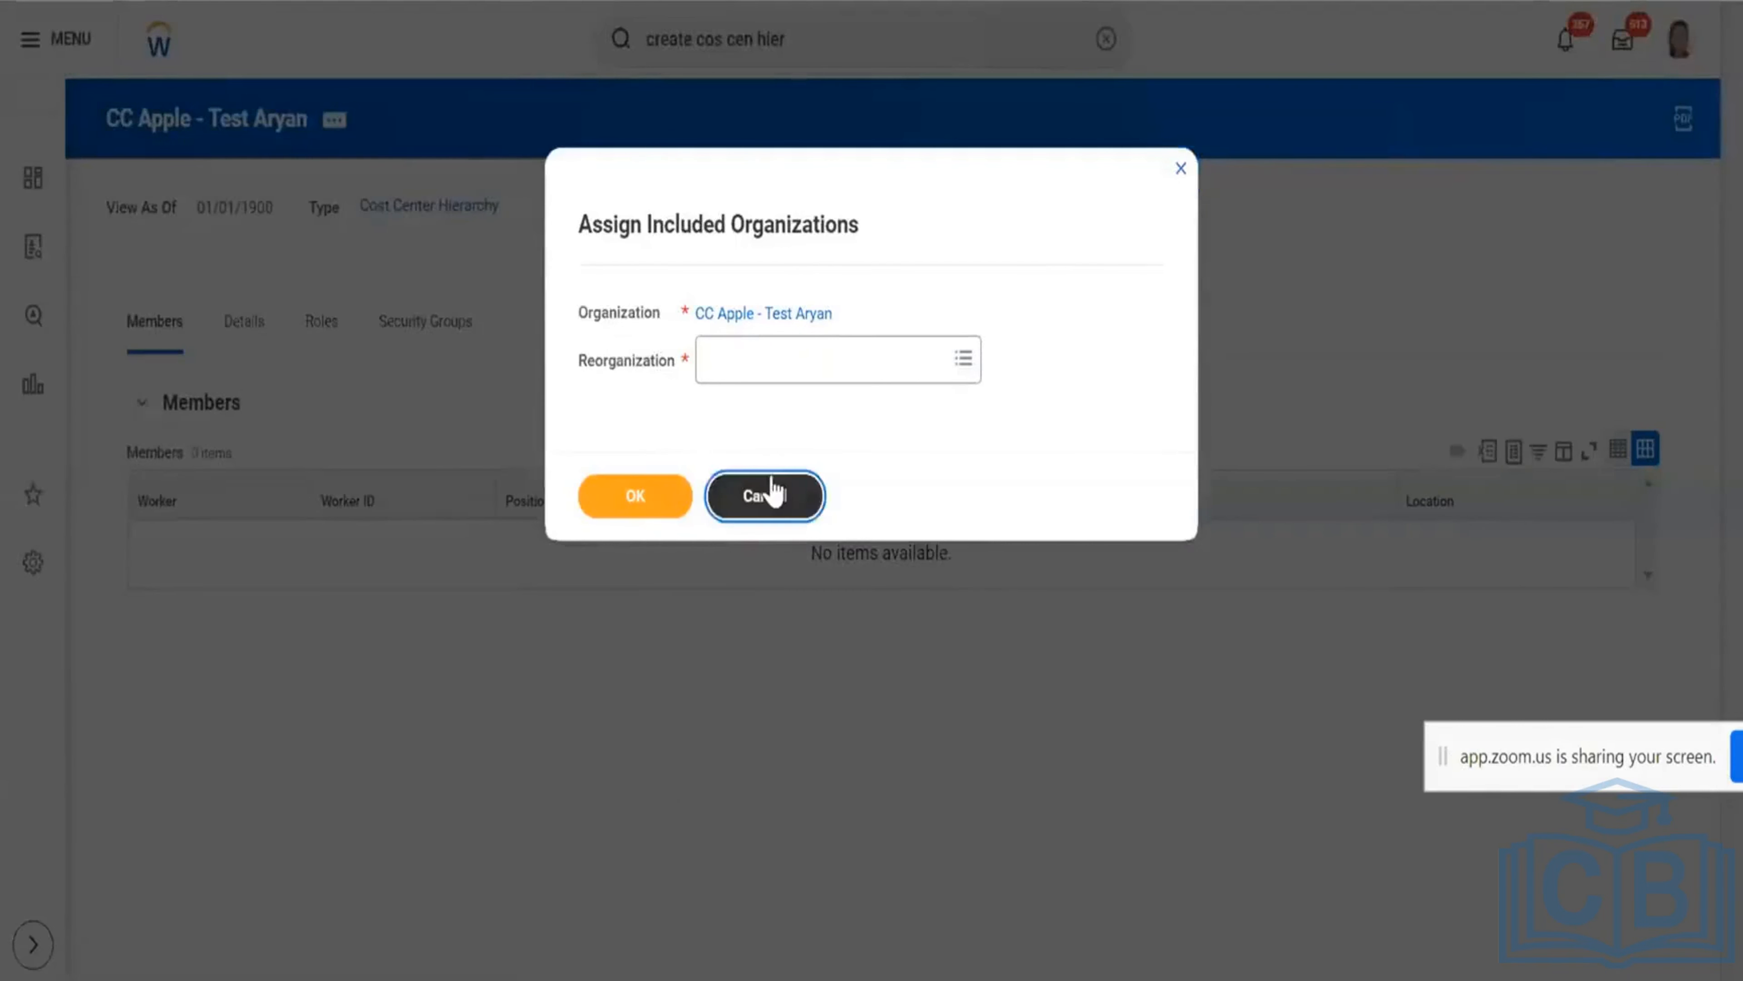
{"action": "left_click", "coordinate": [773, 493]}
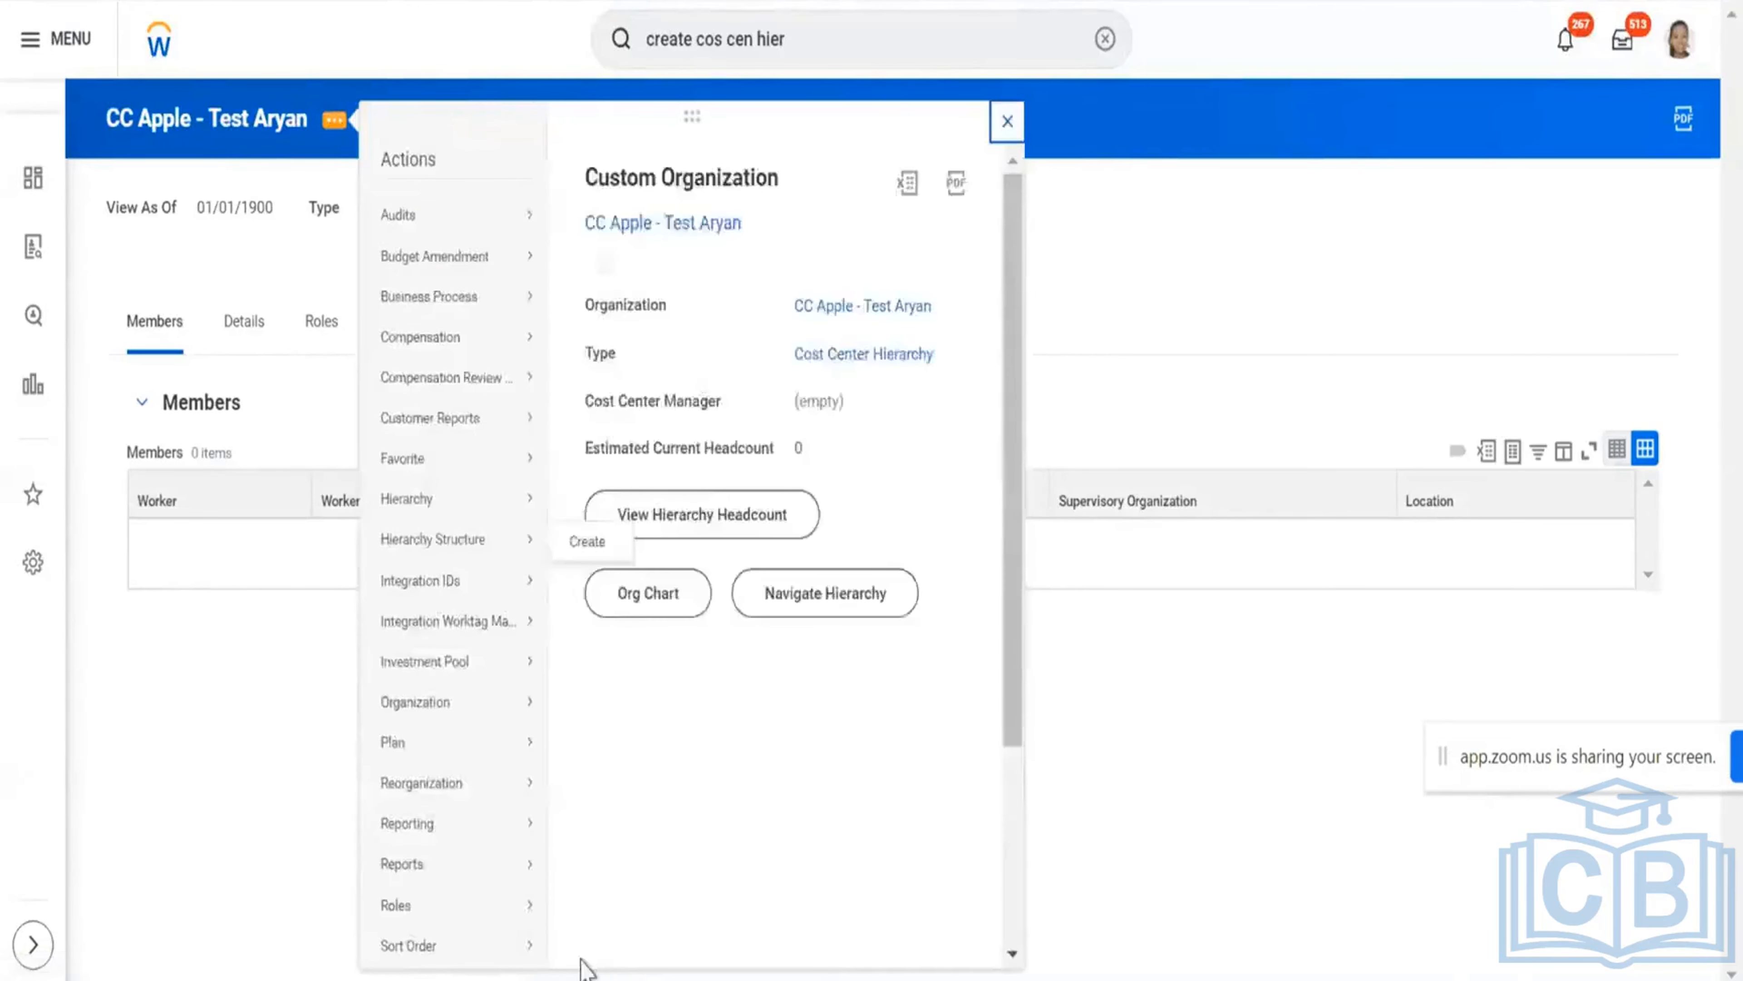
Check the cost center hierarchy's details for its included AH001 CC Management cost center, and look over its related actions and organization type.
{"action": "mouse_move", "coordinate": [491, 783]}
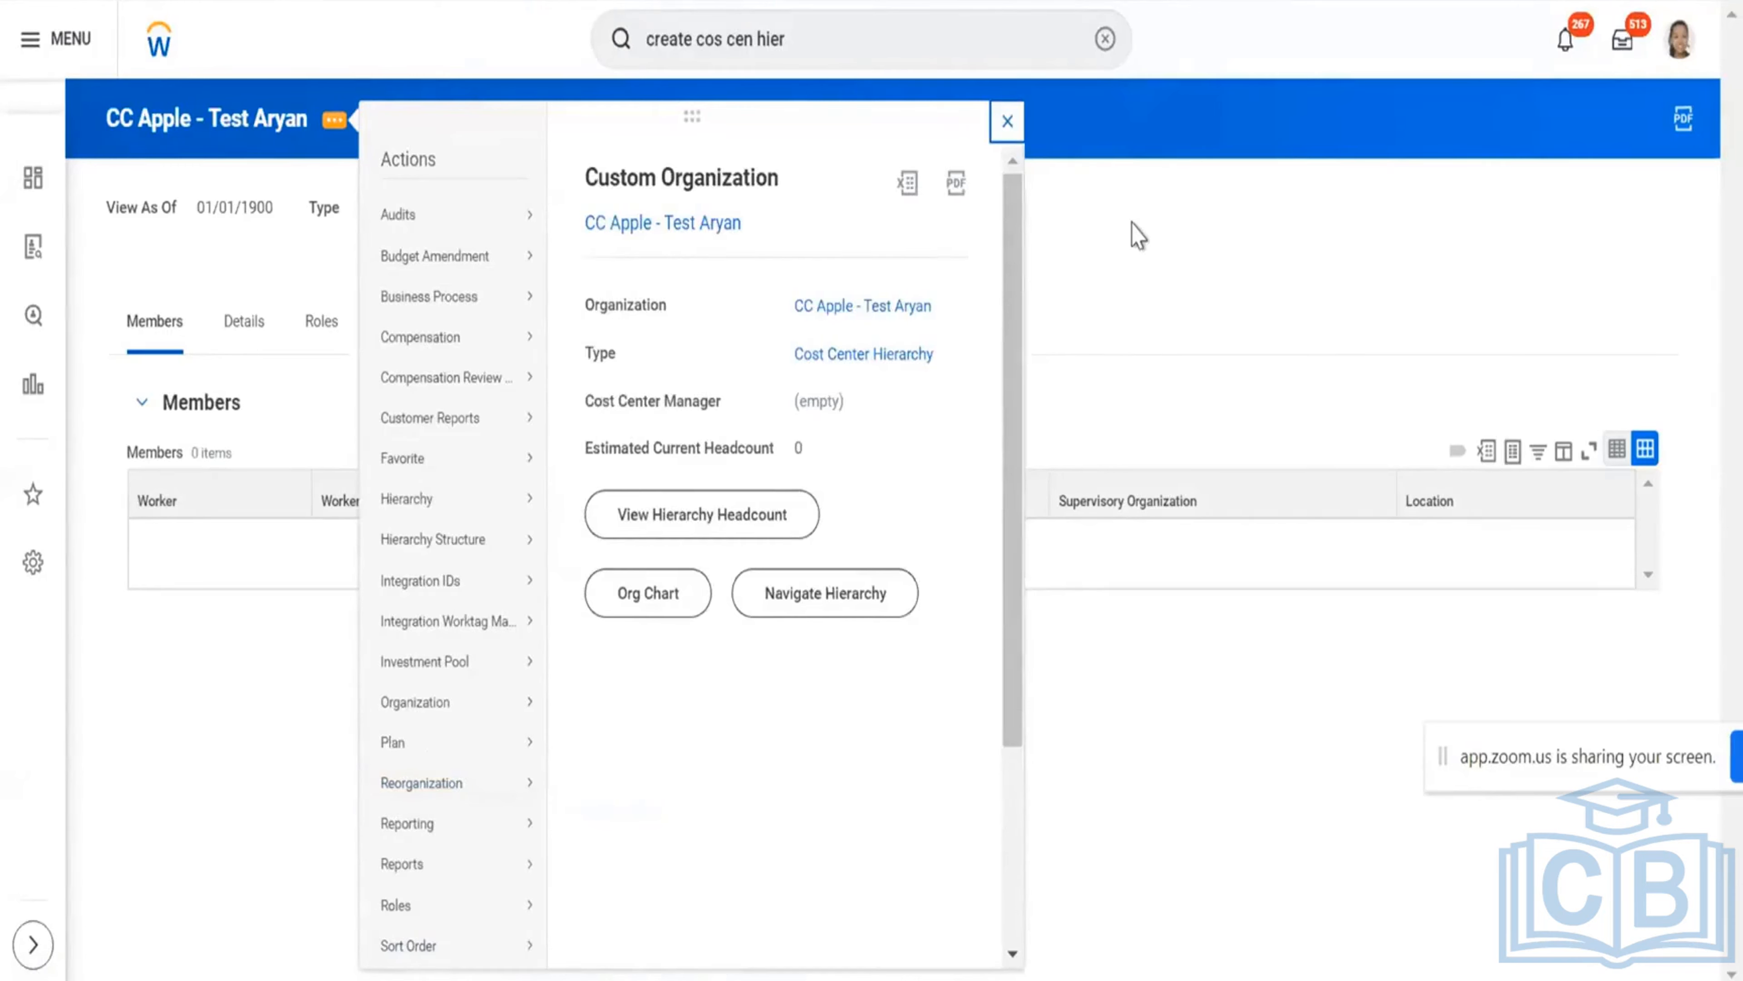
{"action": "left_click", "coordinate": [1139, 237]}
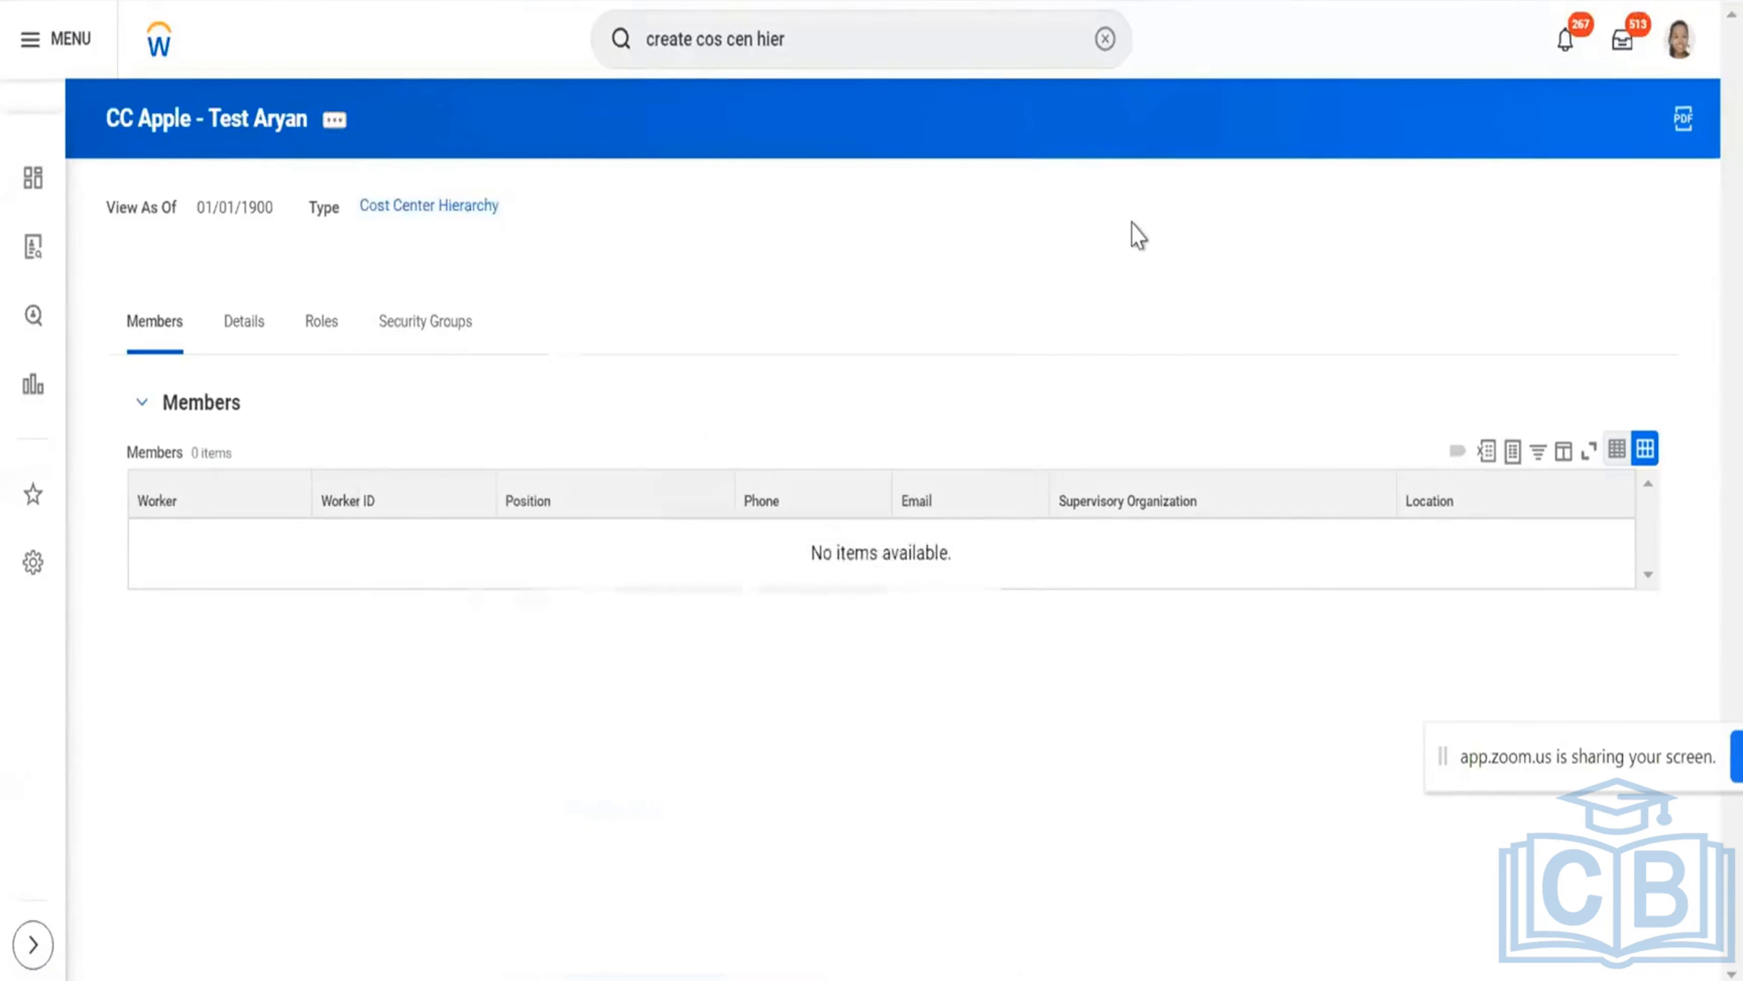
{"action": "left_click", "coordinate": [266, 350]}
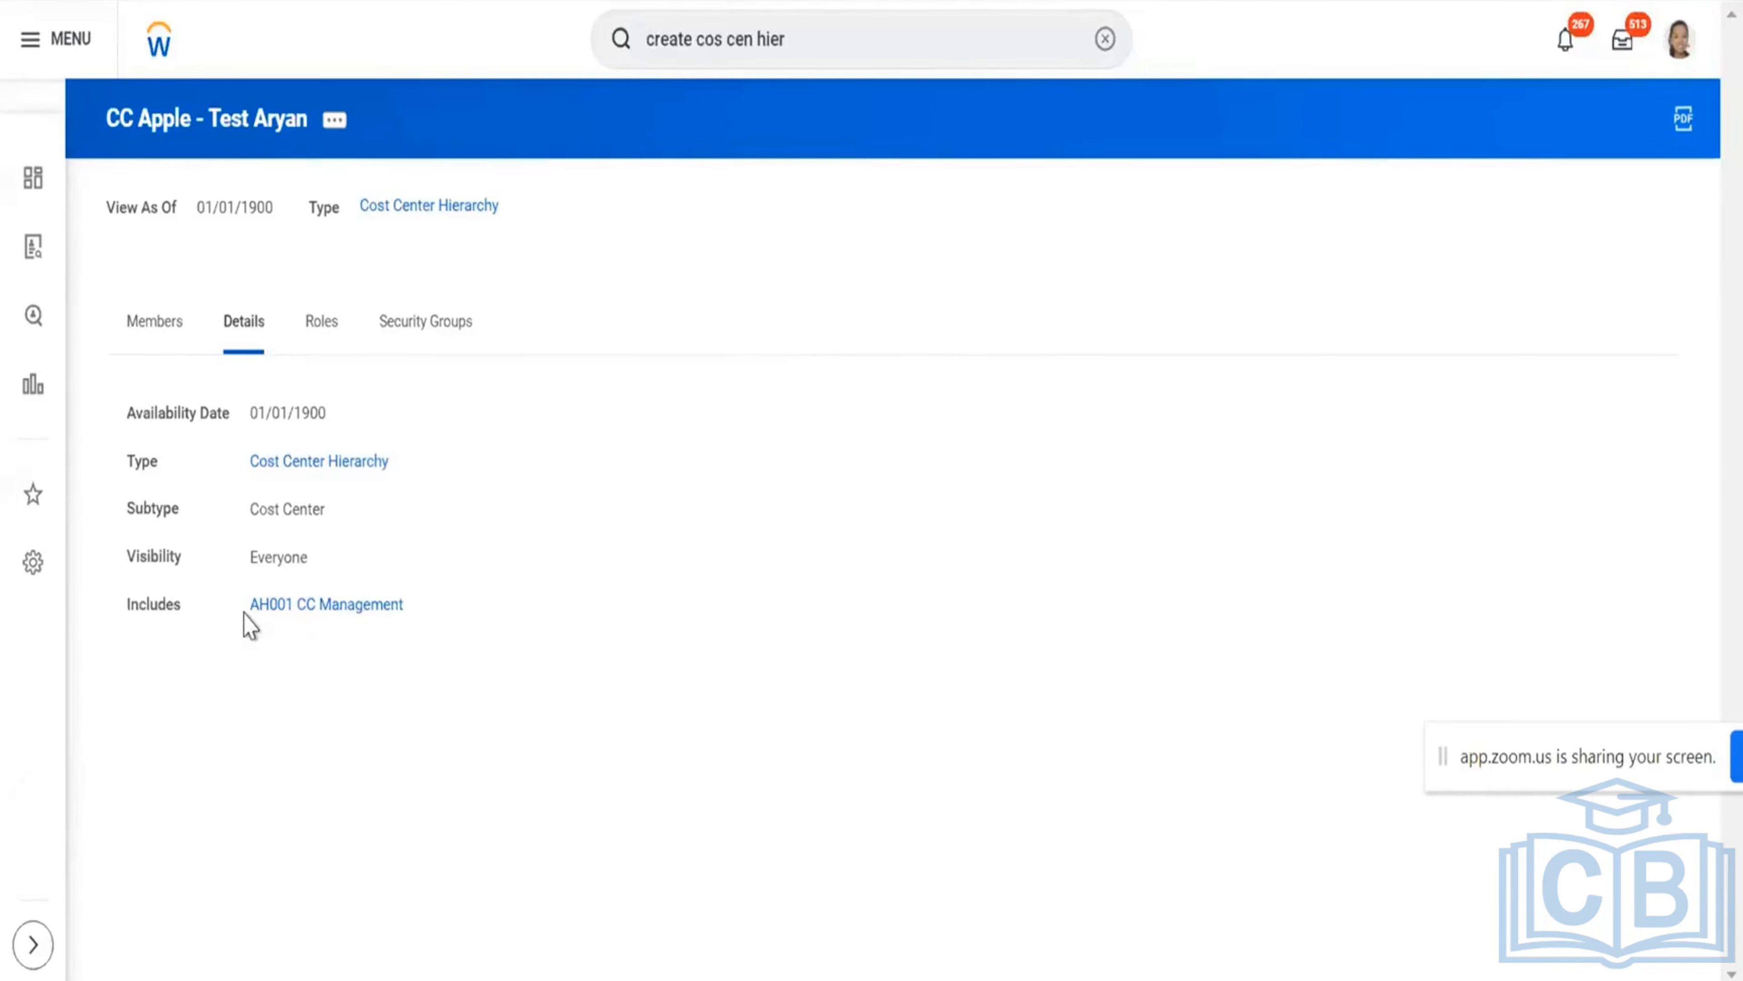
{"action": "left_click_drag", "start_coordinate": [245, 623], "coordinate": [436, 623]}
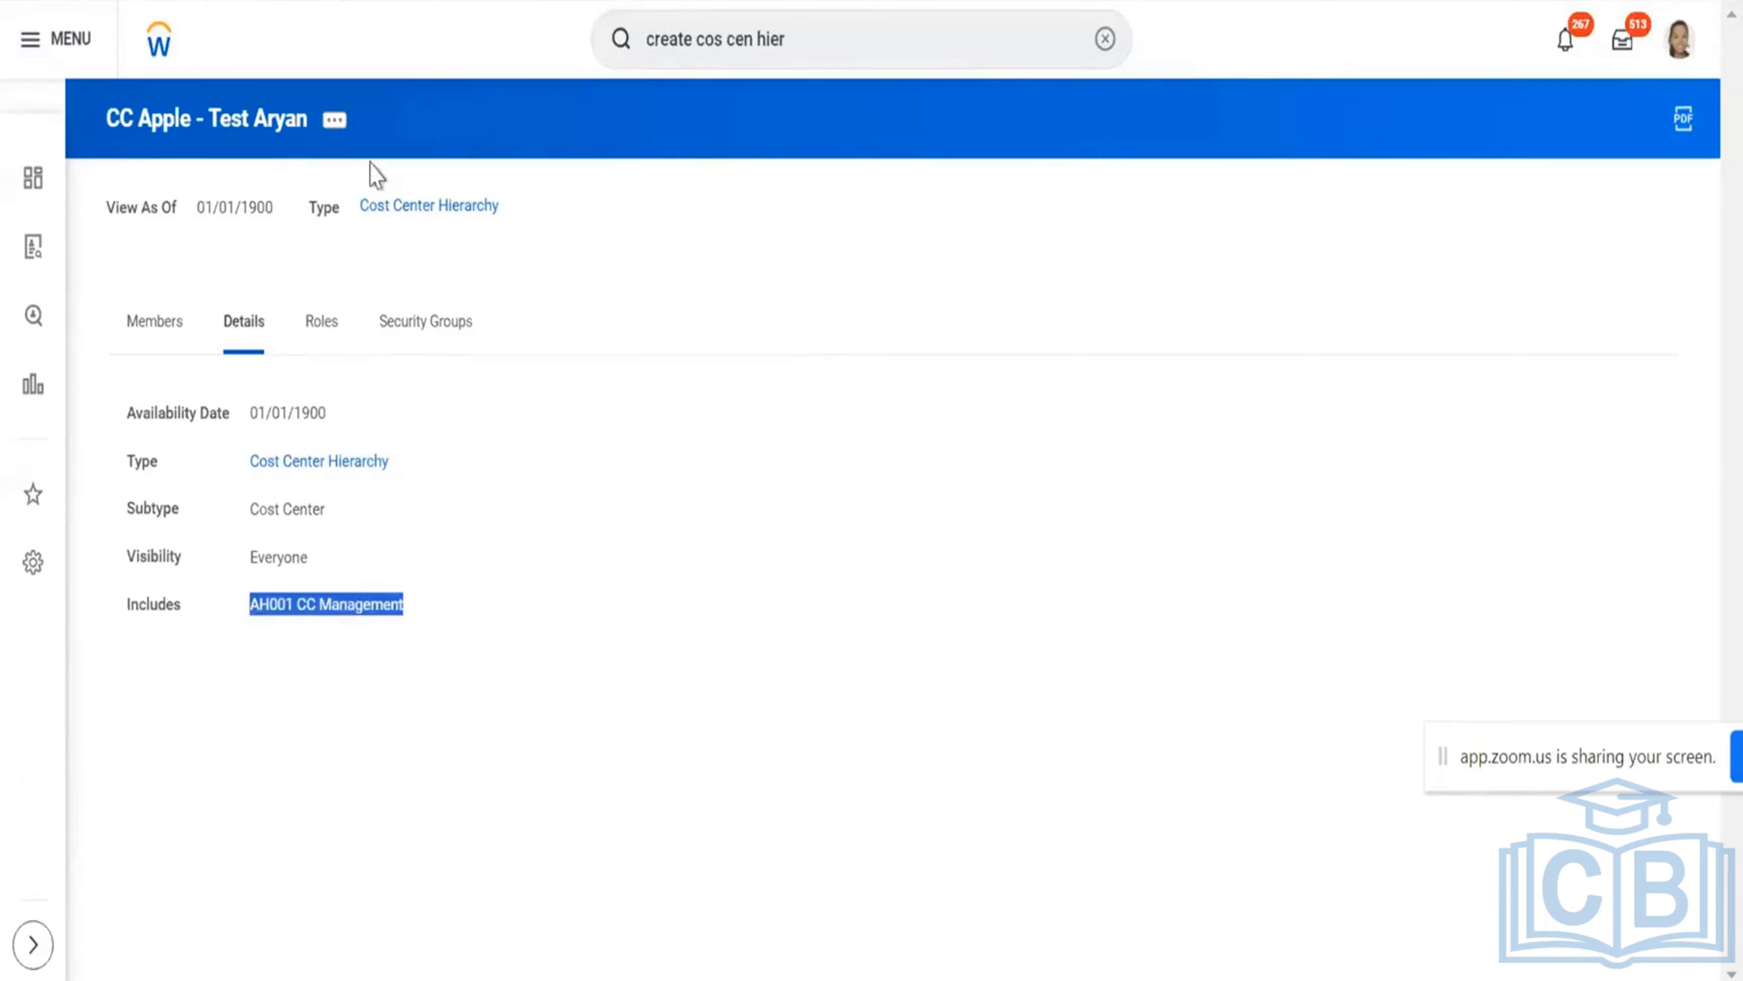
{"action": "left_click", "coordinate": [334, 120]}
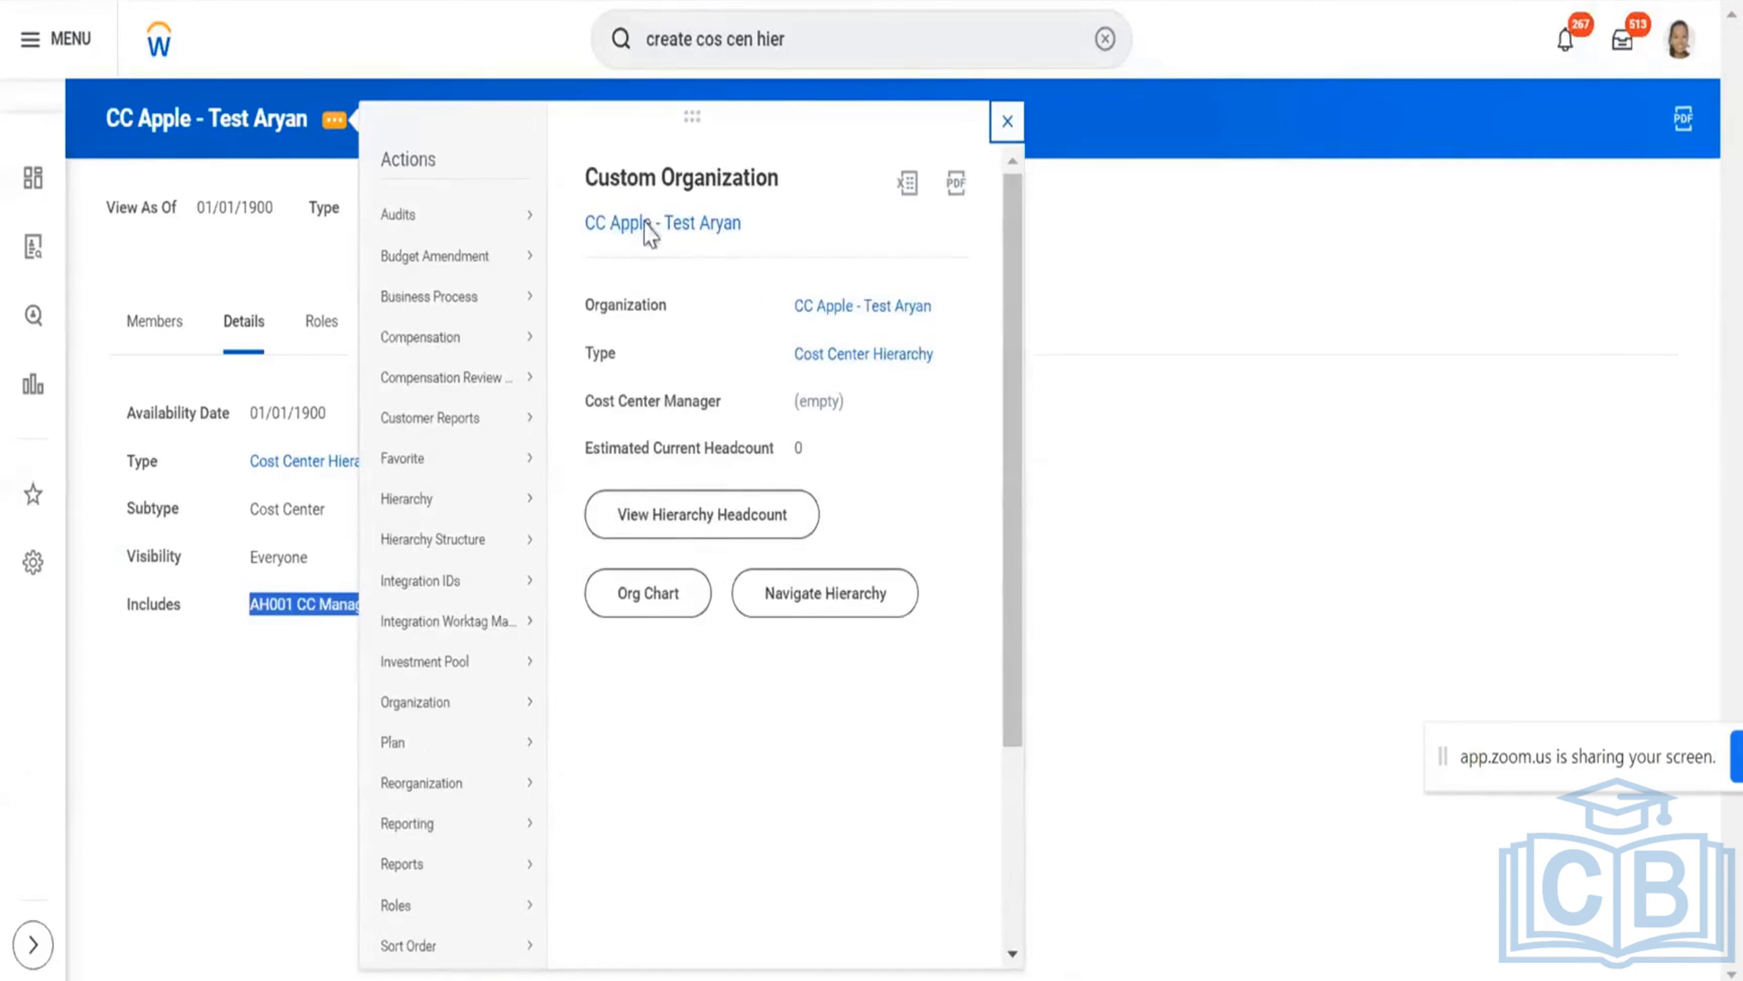
{"action": "left_click", "coordinate": [654, 180]}
{"action": "triple_click", "coordinate": [659, 180]}
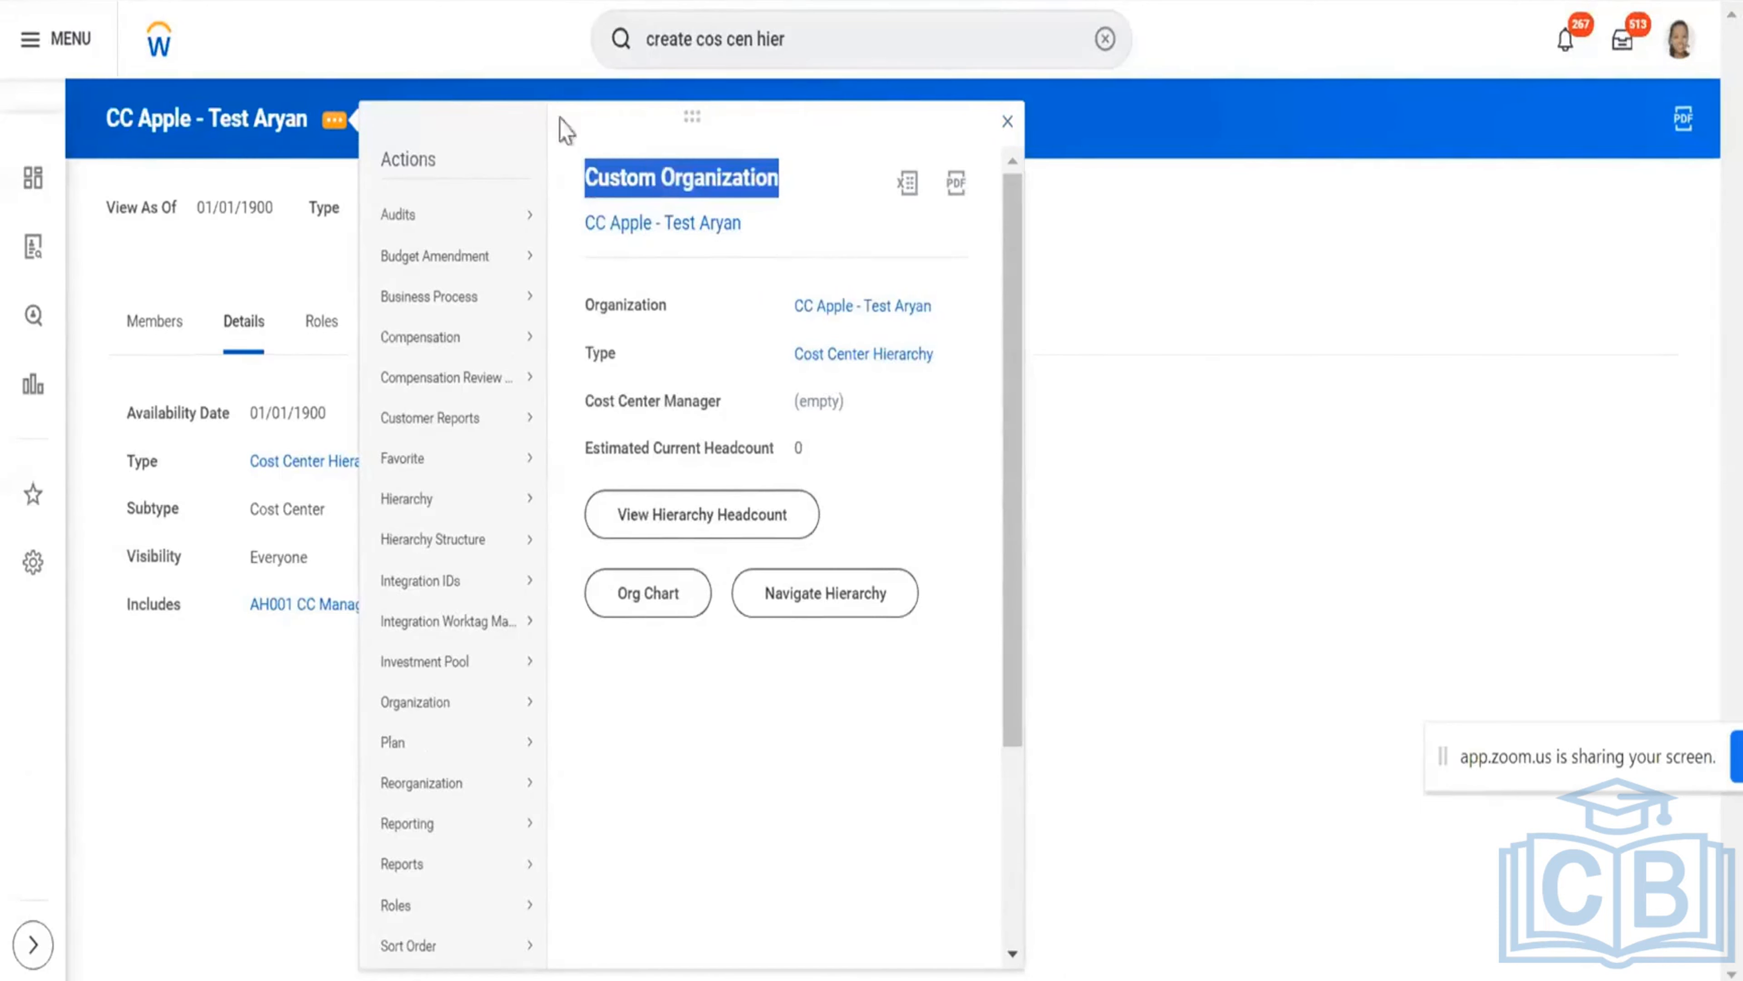
{"action": "left_click", "coordinate": [1008, 121]}
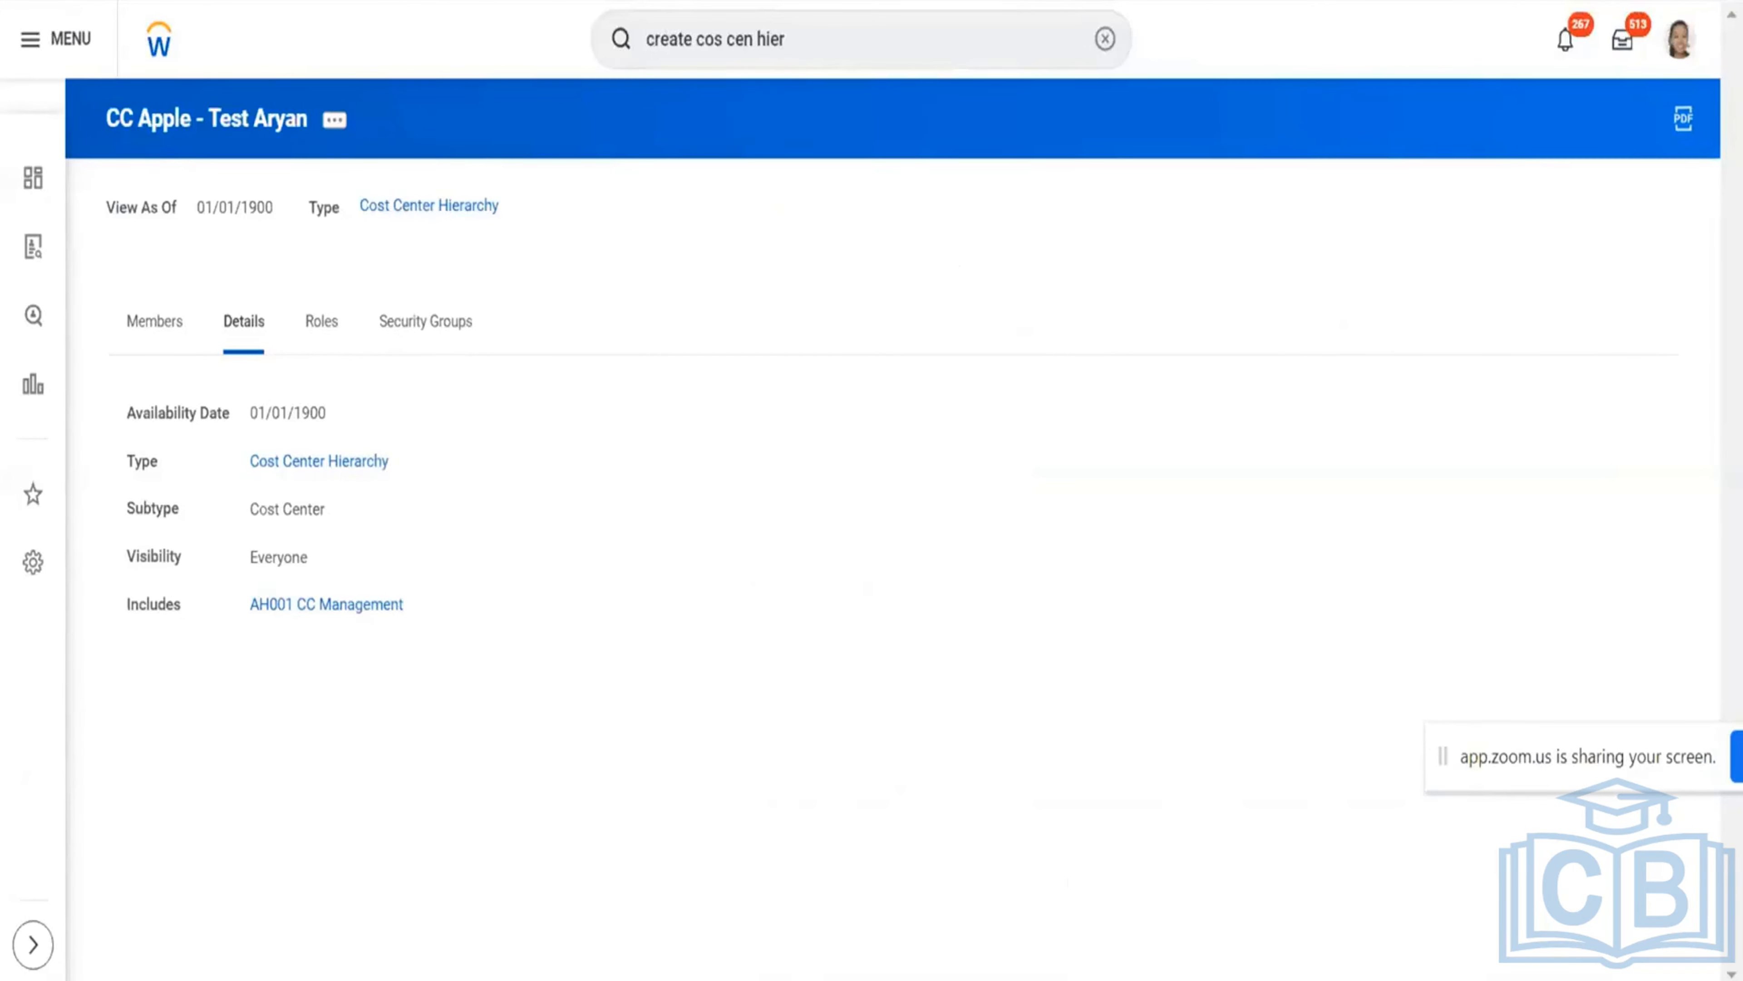
Switch to the Final Project.pdf brief and read the Apple Hospitals location and location hierarchy requirements.
{"action": "key", "text": "ctrl+Tab"}
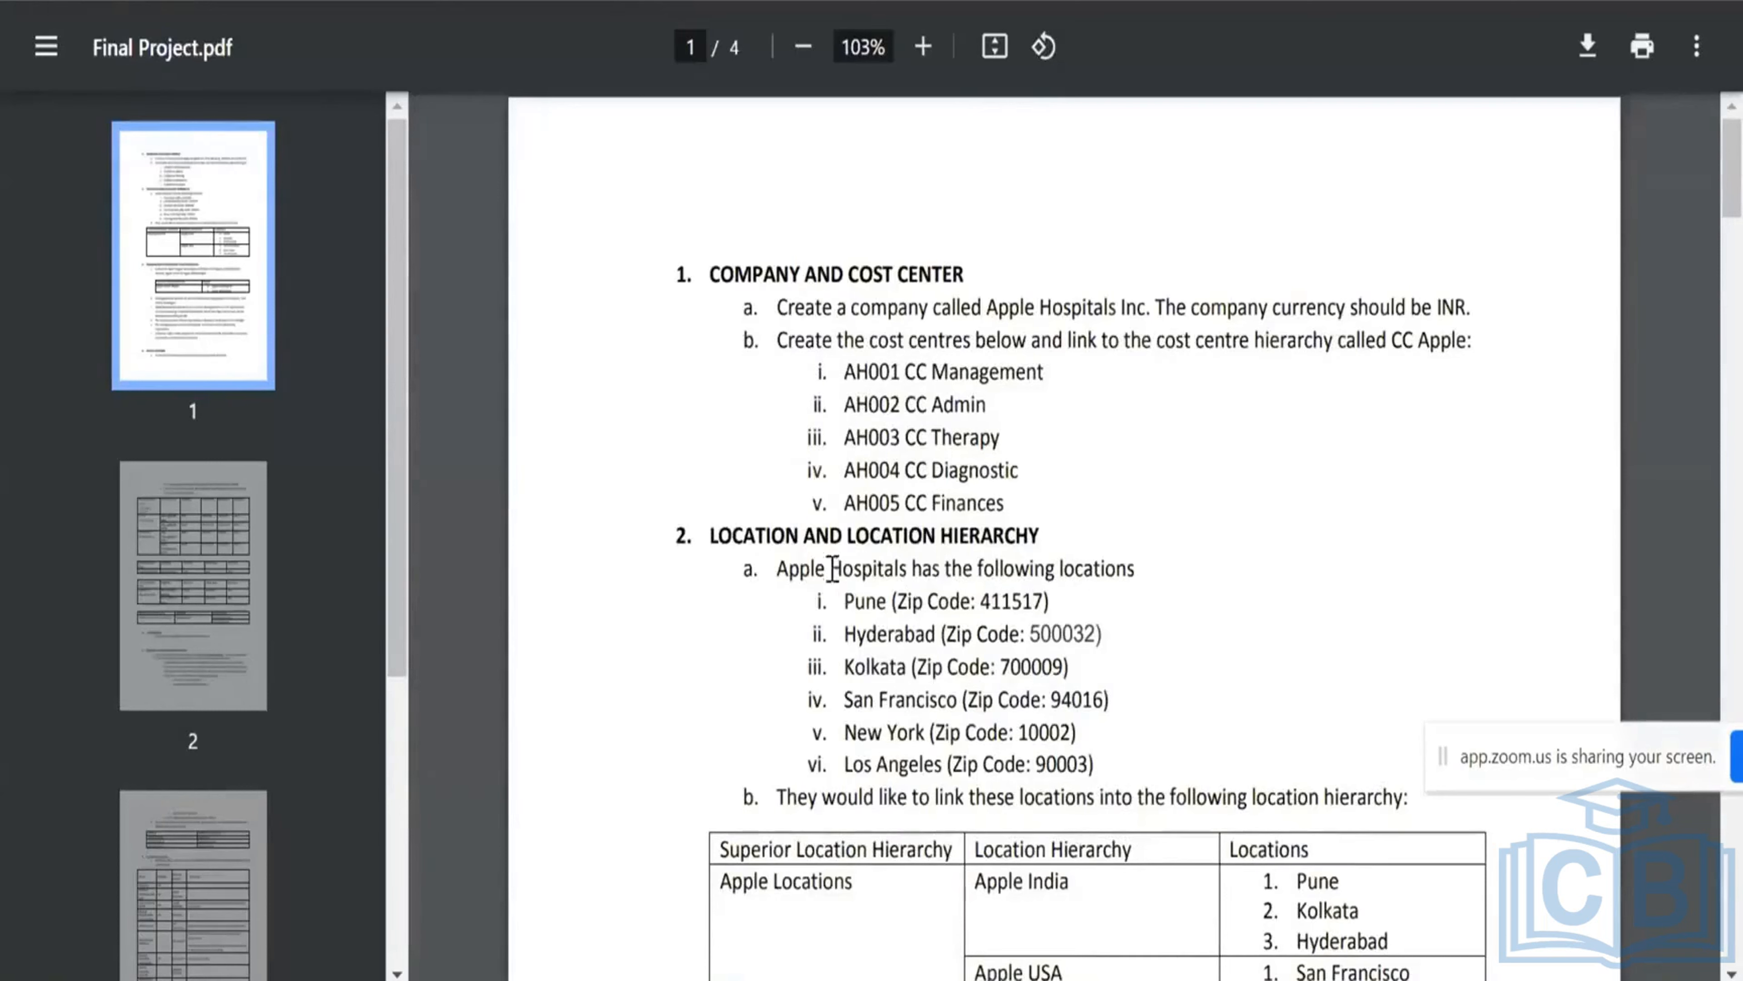
{"action": "left_click_drag", "start_coordinate": [782, 568], "coordinate": [910, 568]}
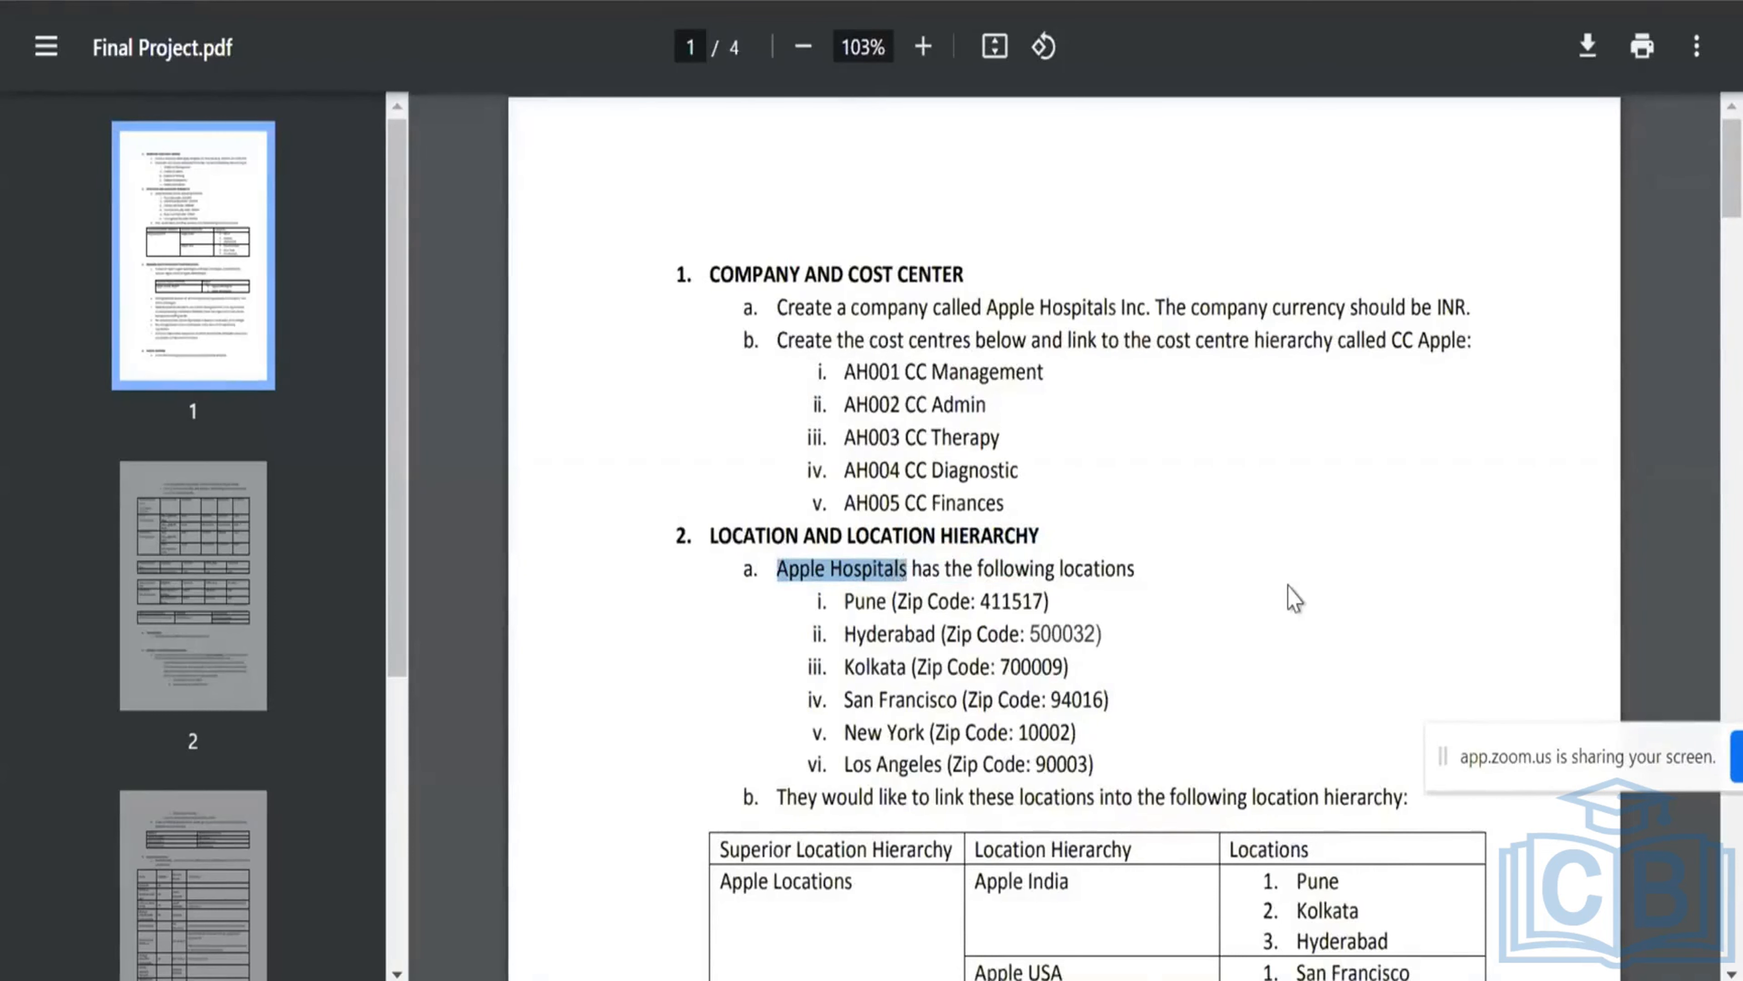
{"action": "scroll", "coordinate": [1288, 595], "scroll_direction": "down", "scroll_amount": 4}
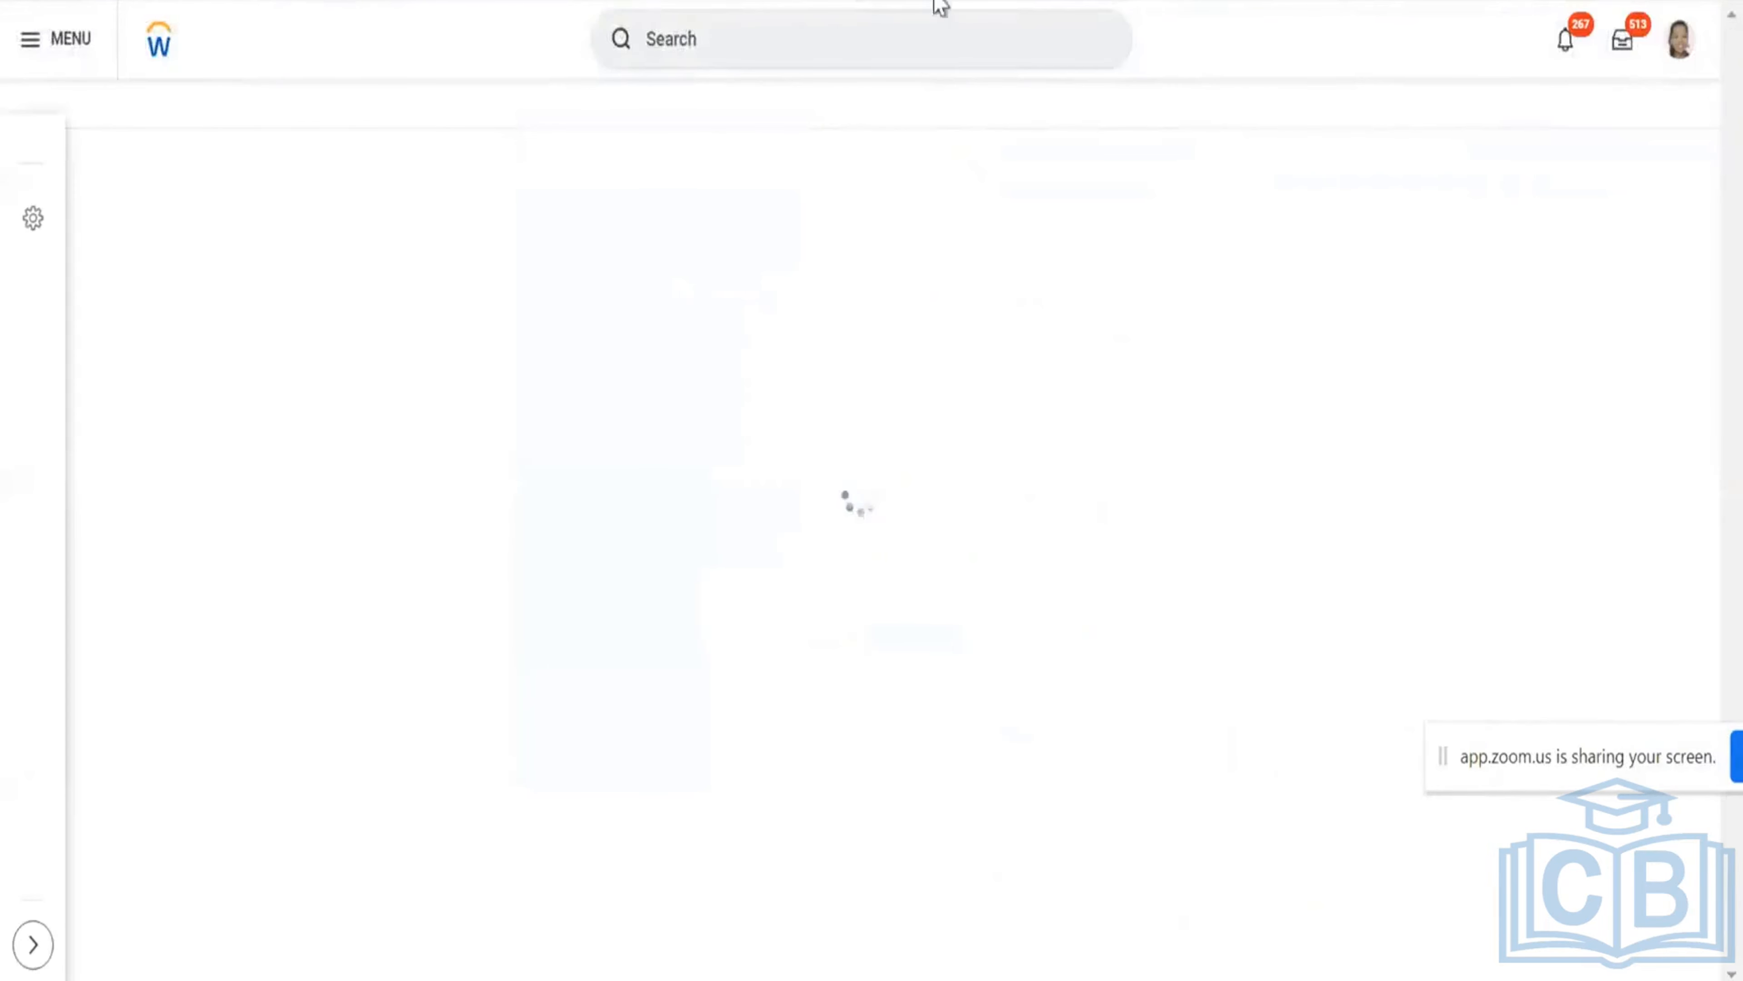
Return to Workday, search with "intsys: create location" and open the EIB Inbound create locations RB integration system.
{"action": "left_click", "coordinate": [940, 23]}
{"action": "type", "text": "in"}
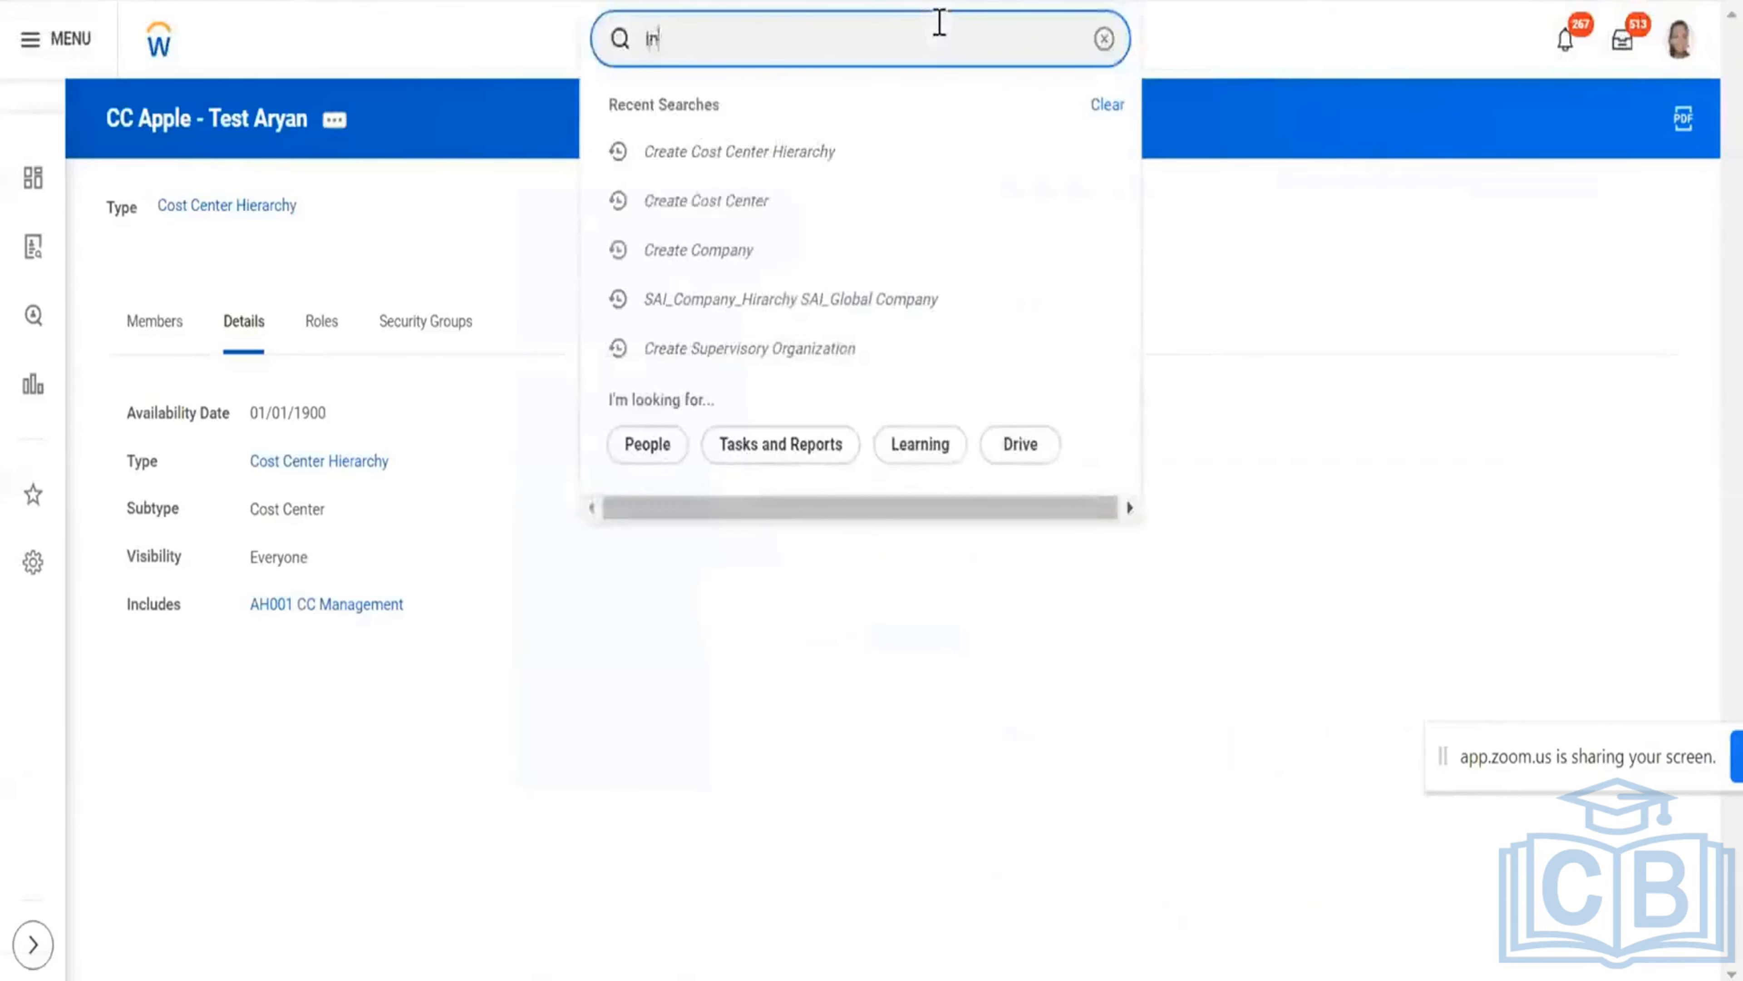
{"action": "type", "text": "tsys:"}
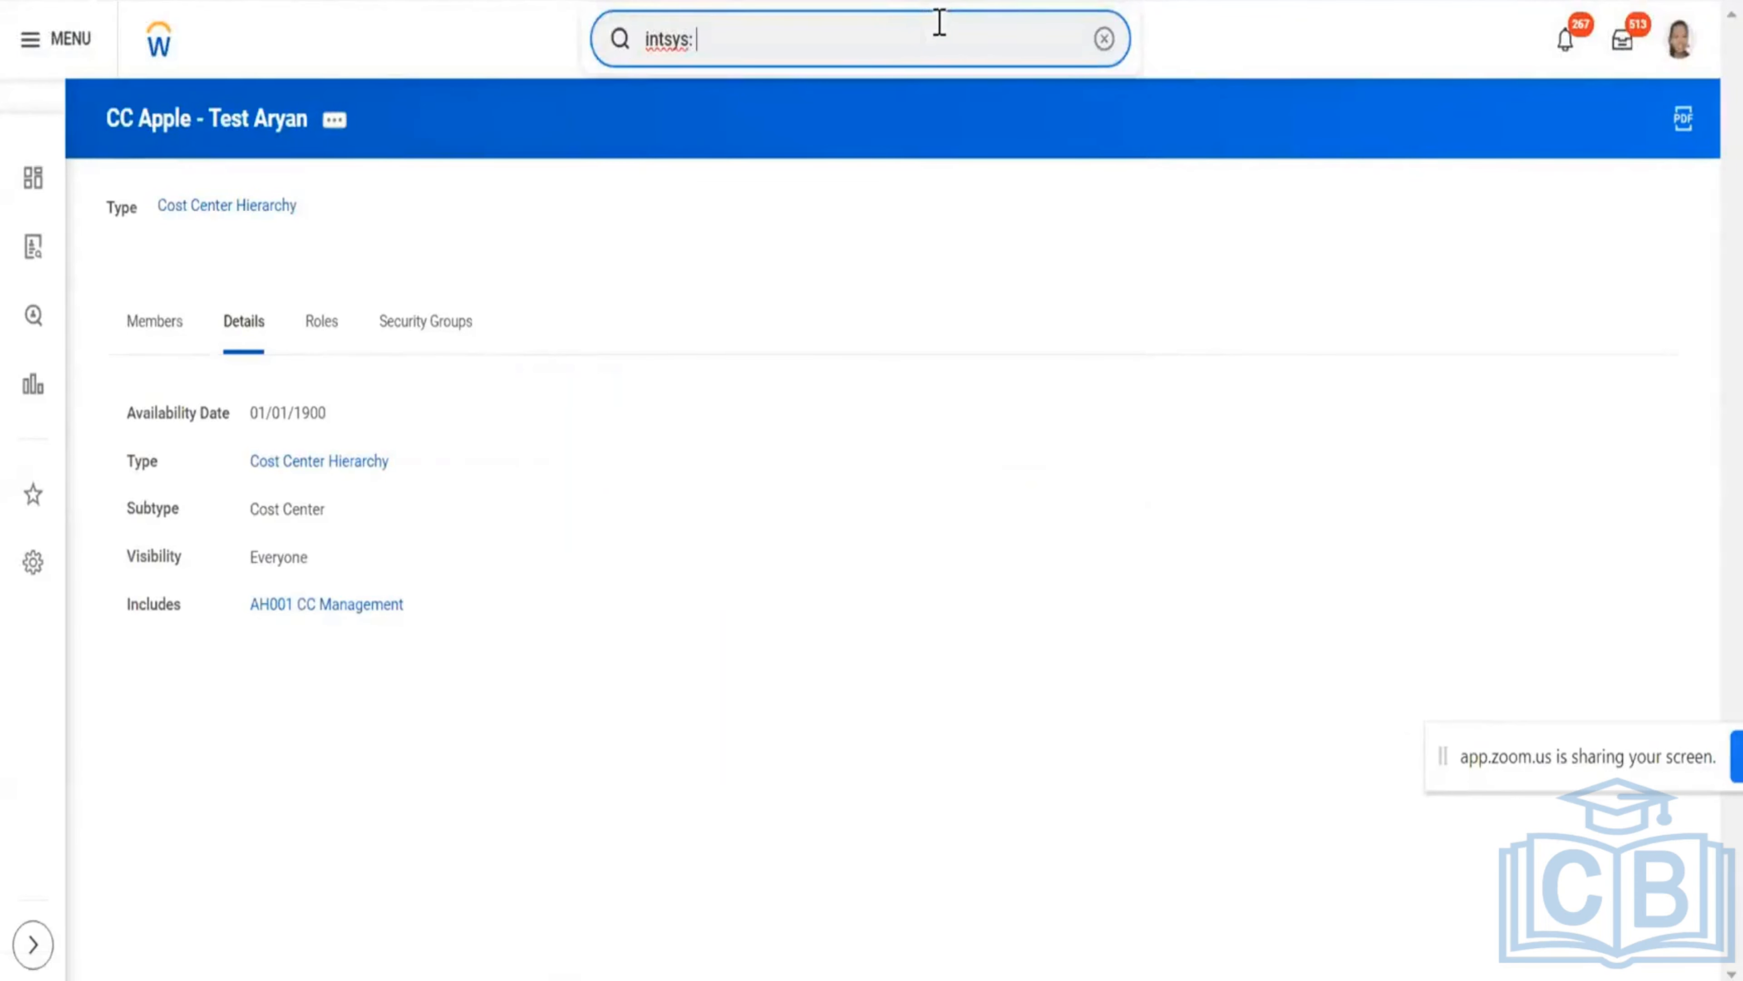
{"action": "type", "text": " location"}
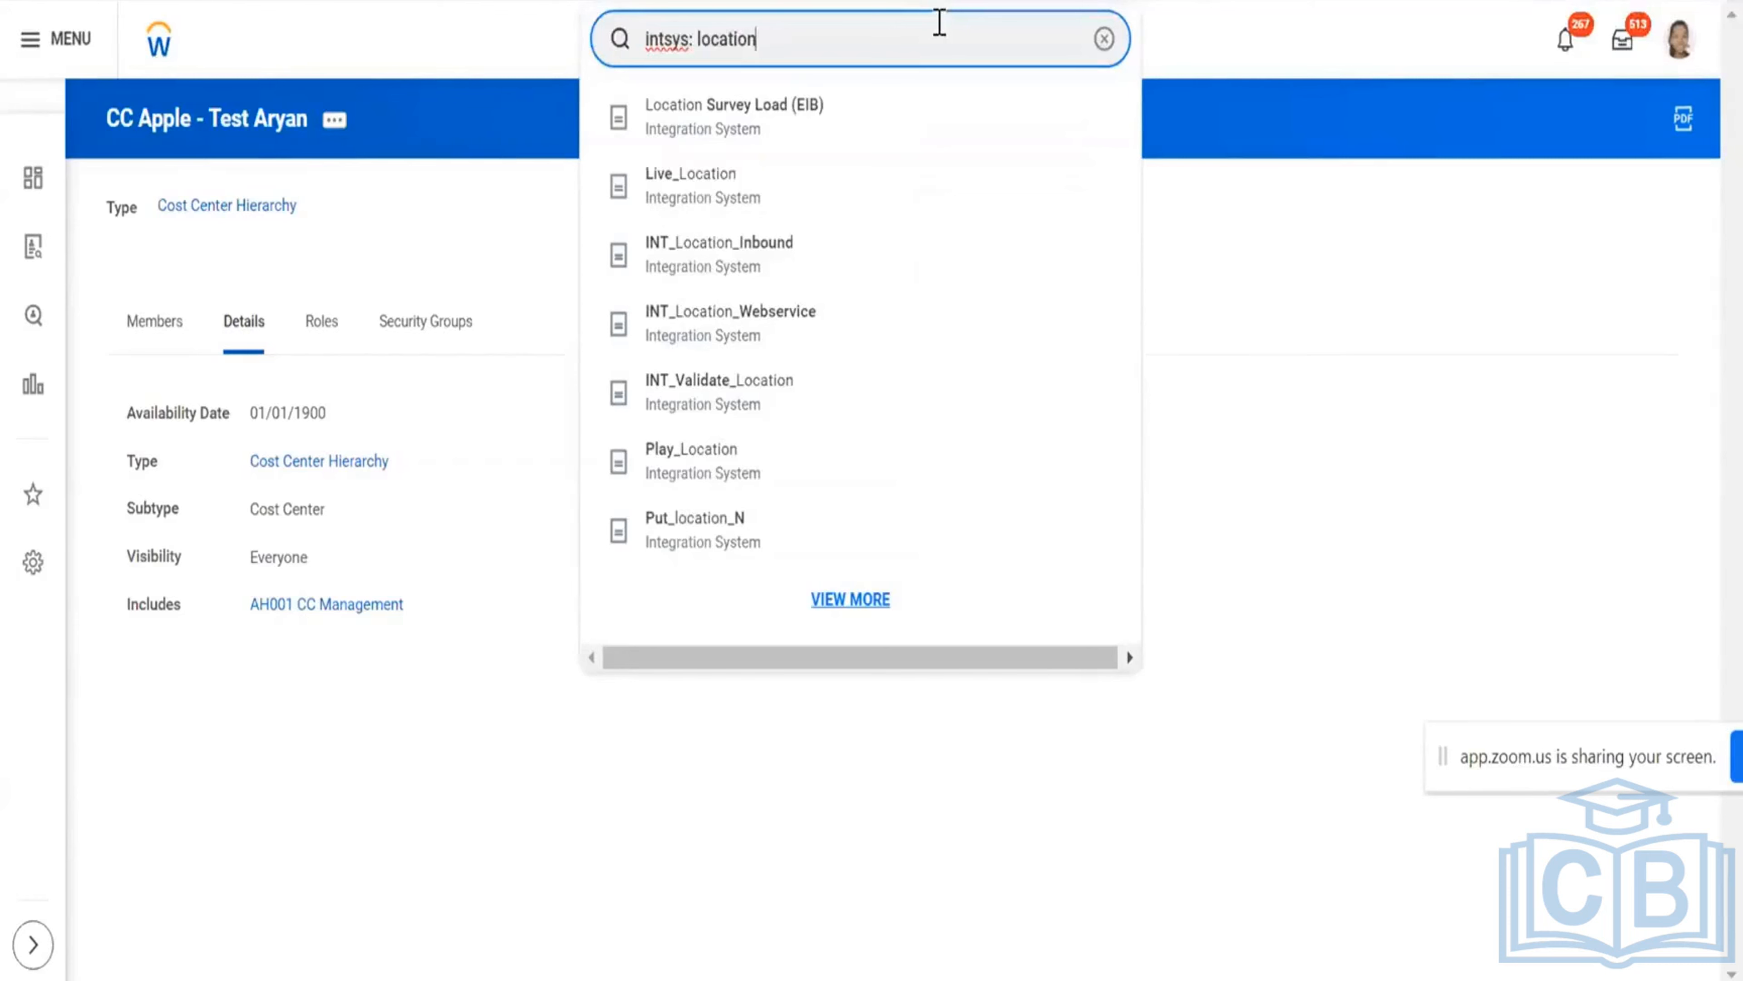
{"action": "key", "text": "ctrl+BackSpace"}
{"action": "type", "text": "create locat"}
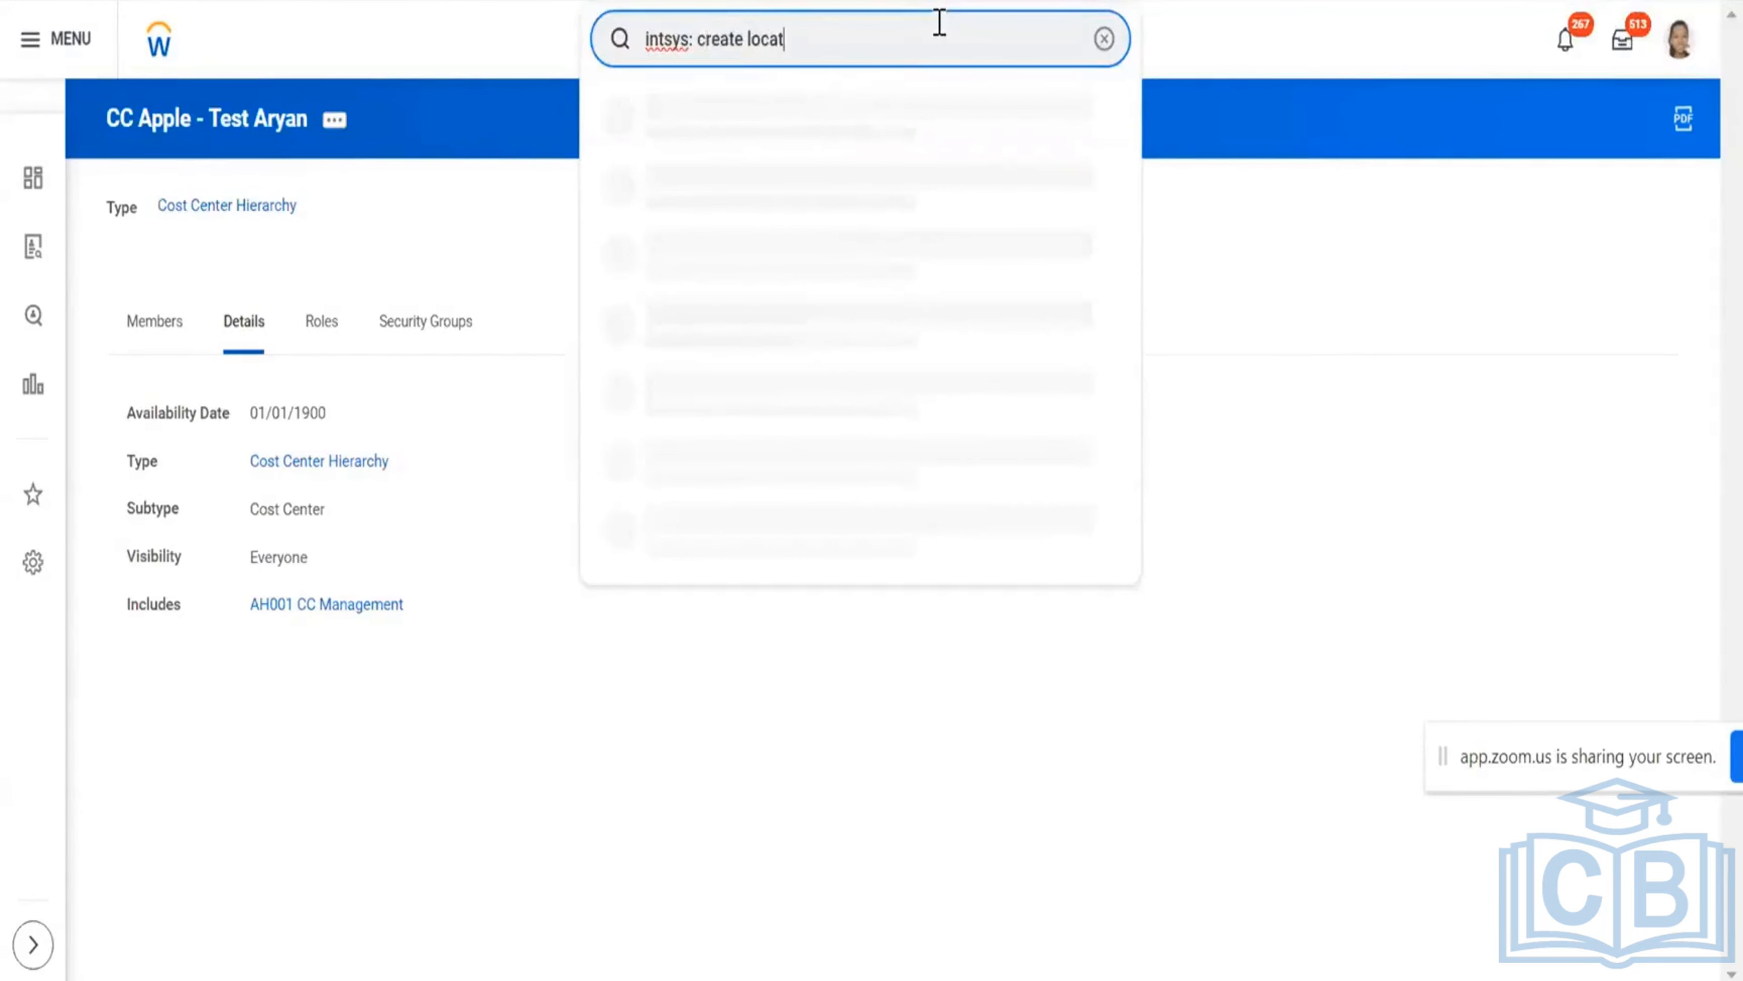
{"action": "type", "text": "ion"}
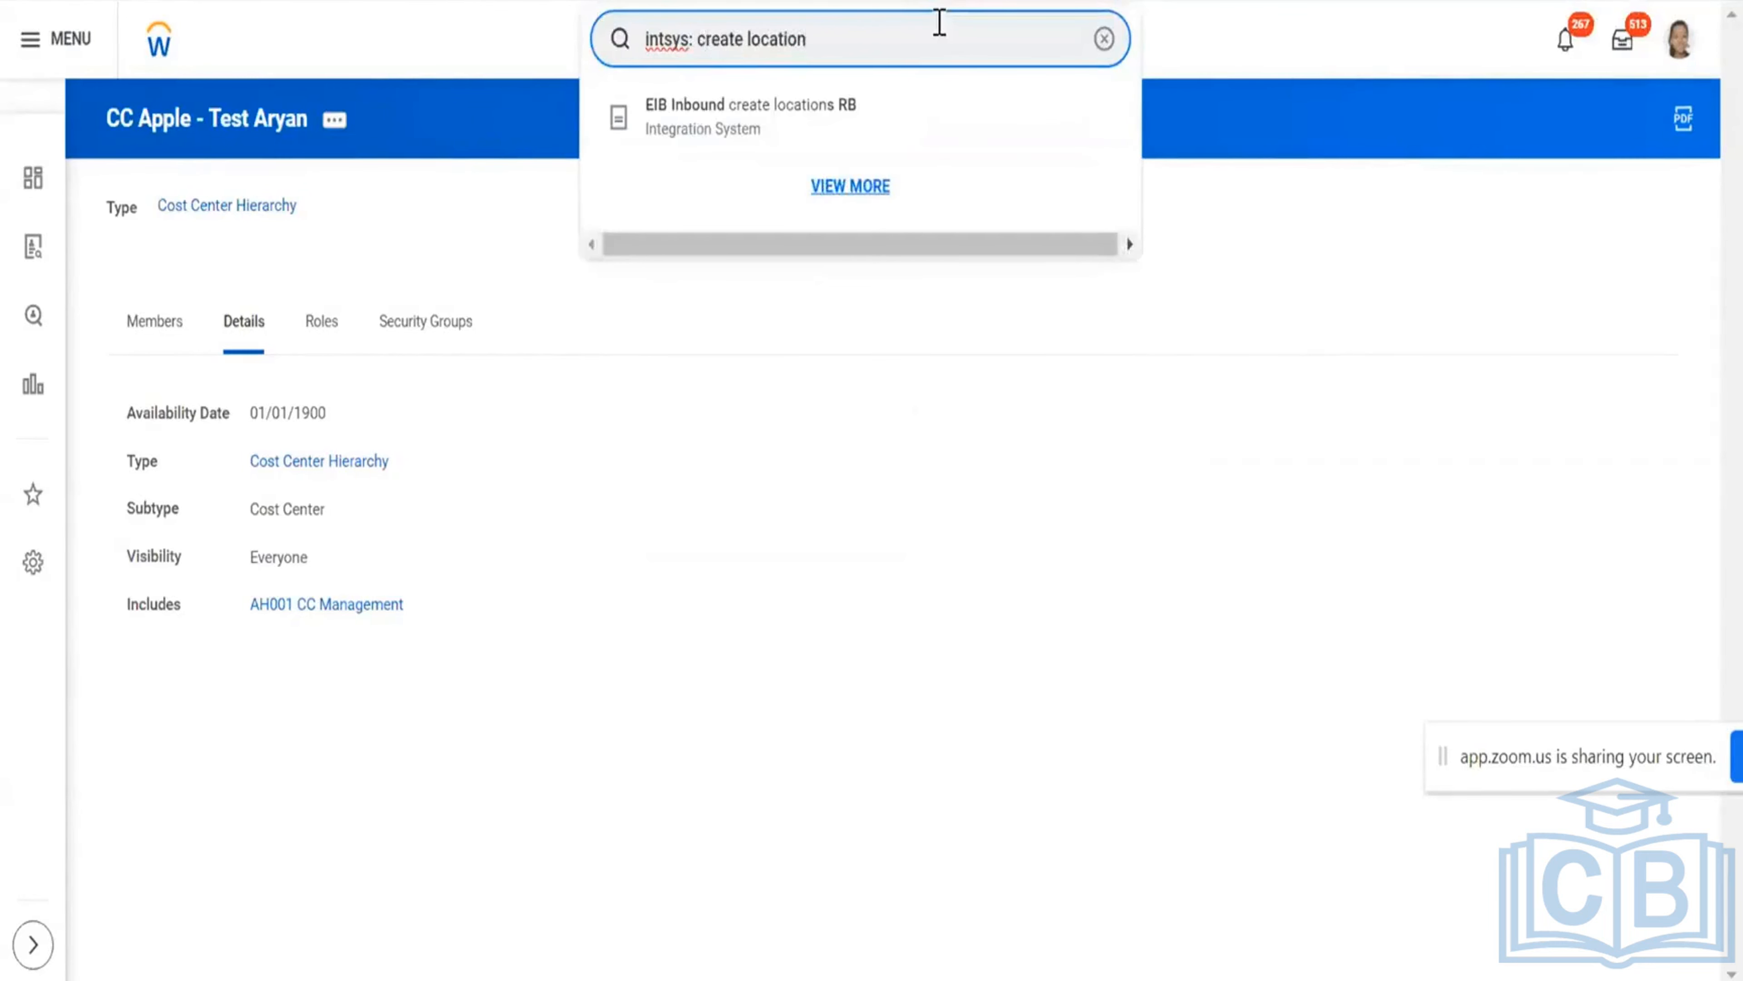
{"action": "left_click", "coordinate": [857, 127]}
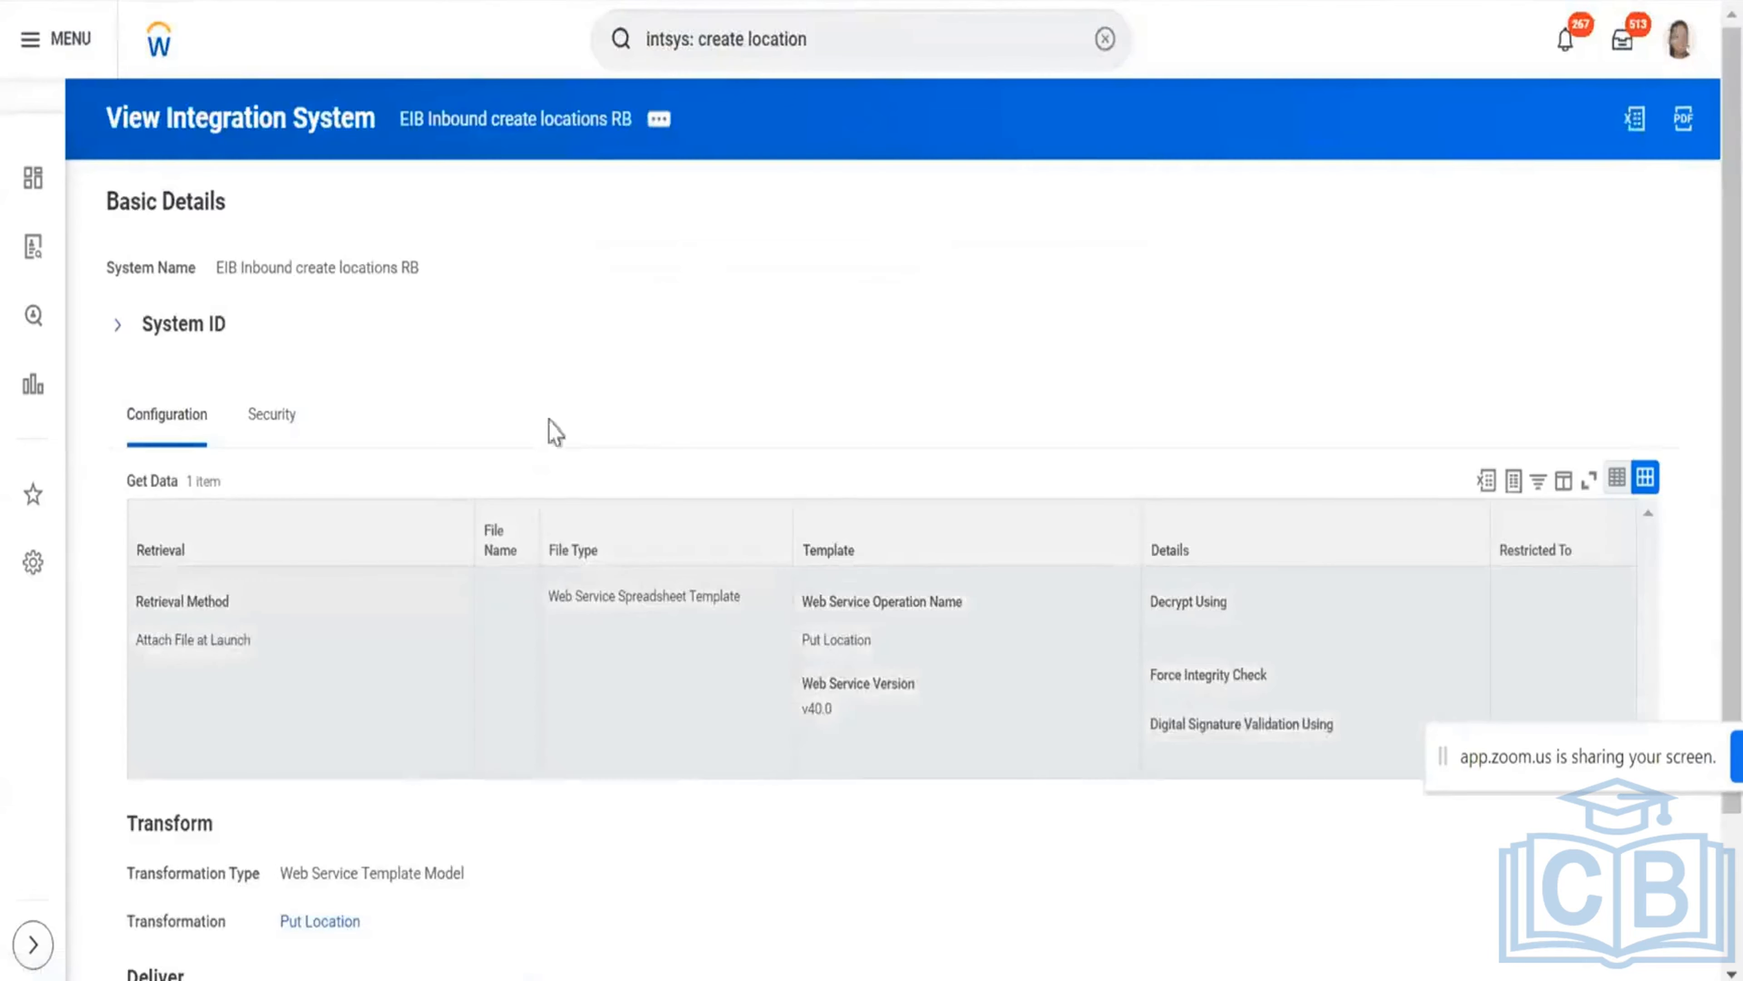
Review the integration system's data retrieval configuration, transformation and delivery settings.
{"action": "scroll", "coordinate": [532, 429], "scroll_direction": "down", "scroll_amount": 3}
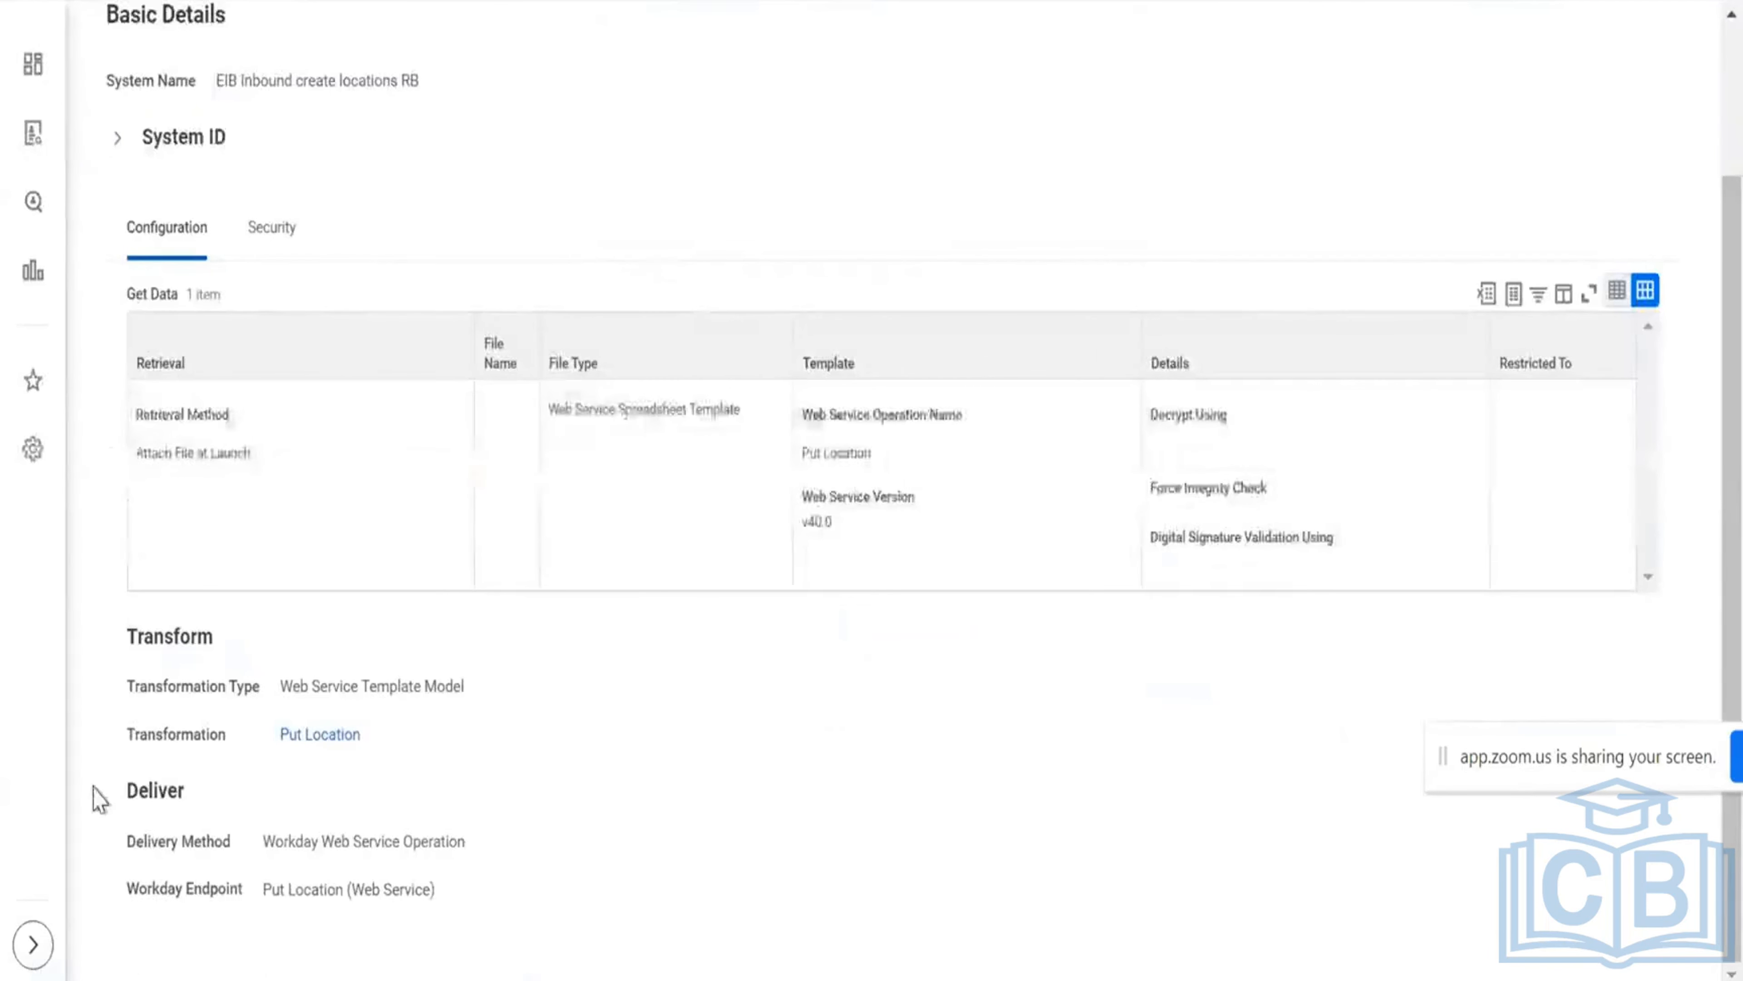
{"action": "left_click_drag", "start_coordinate": [125, 740], "coordinate": [383, 796]}
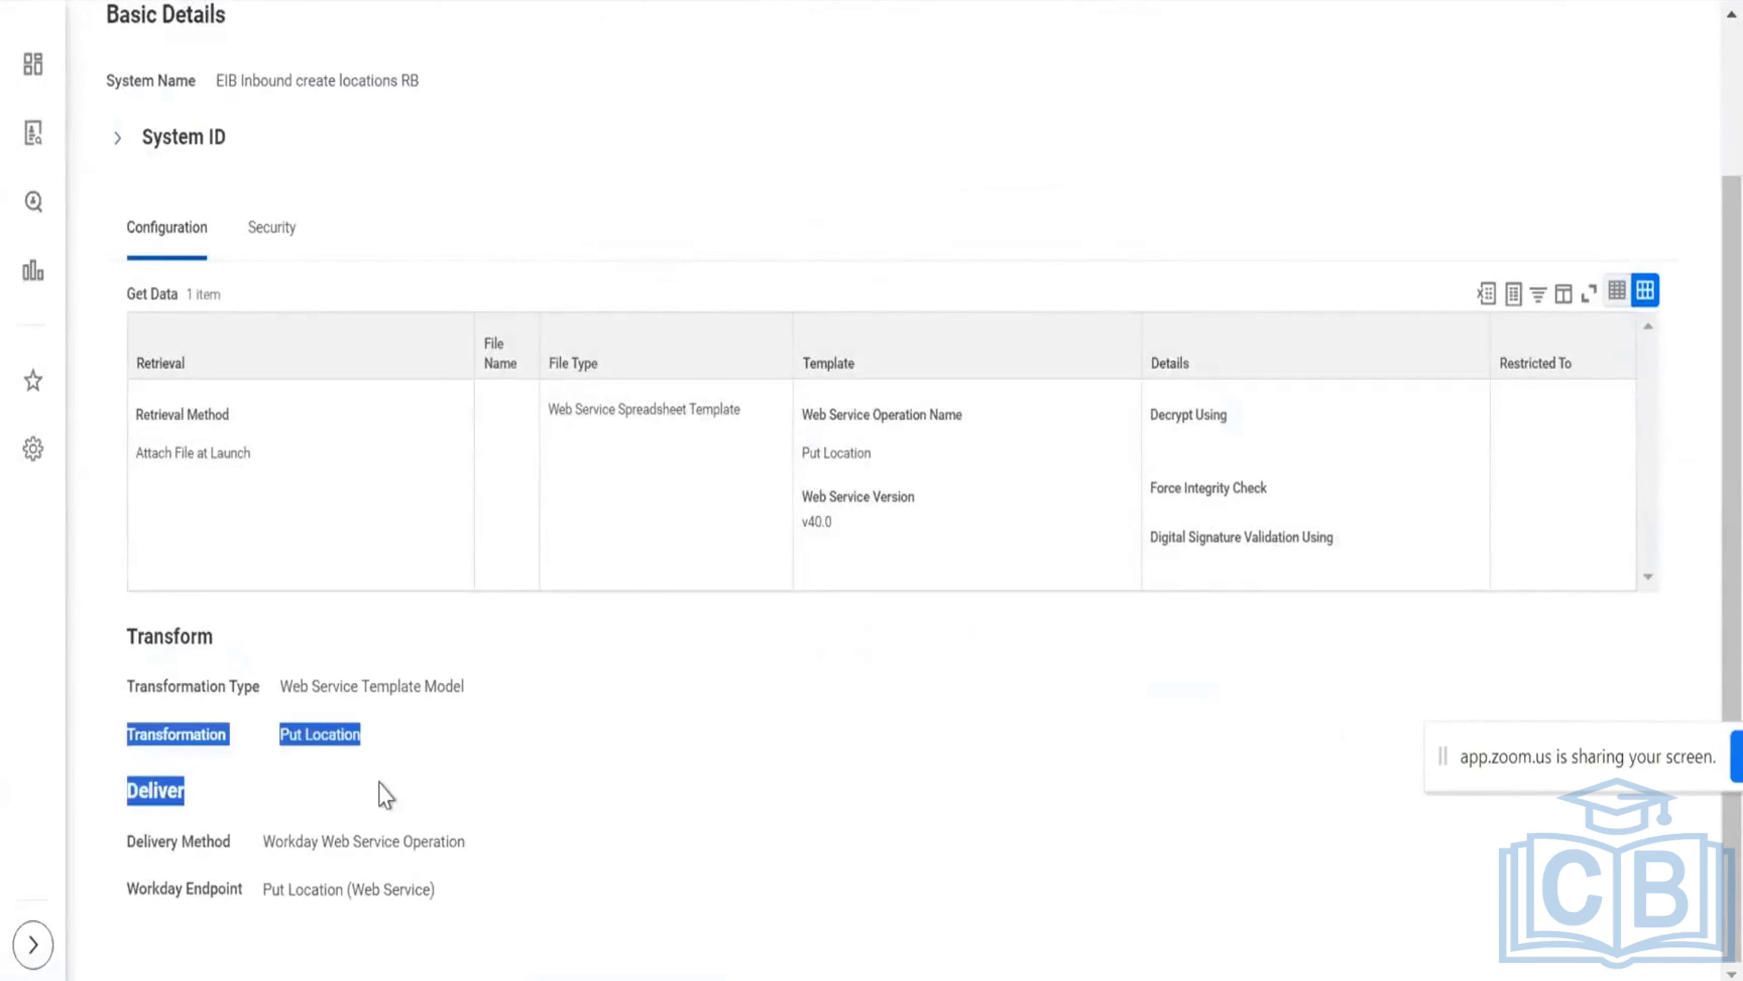
{"action": "left_click", "coordinate": [480, 779]}
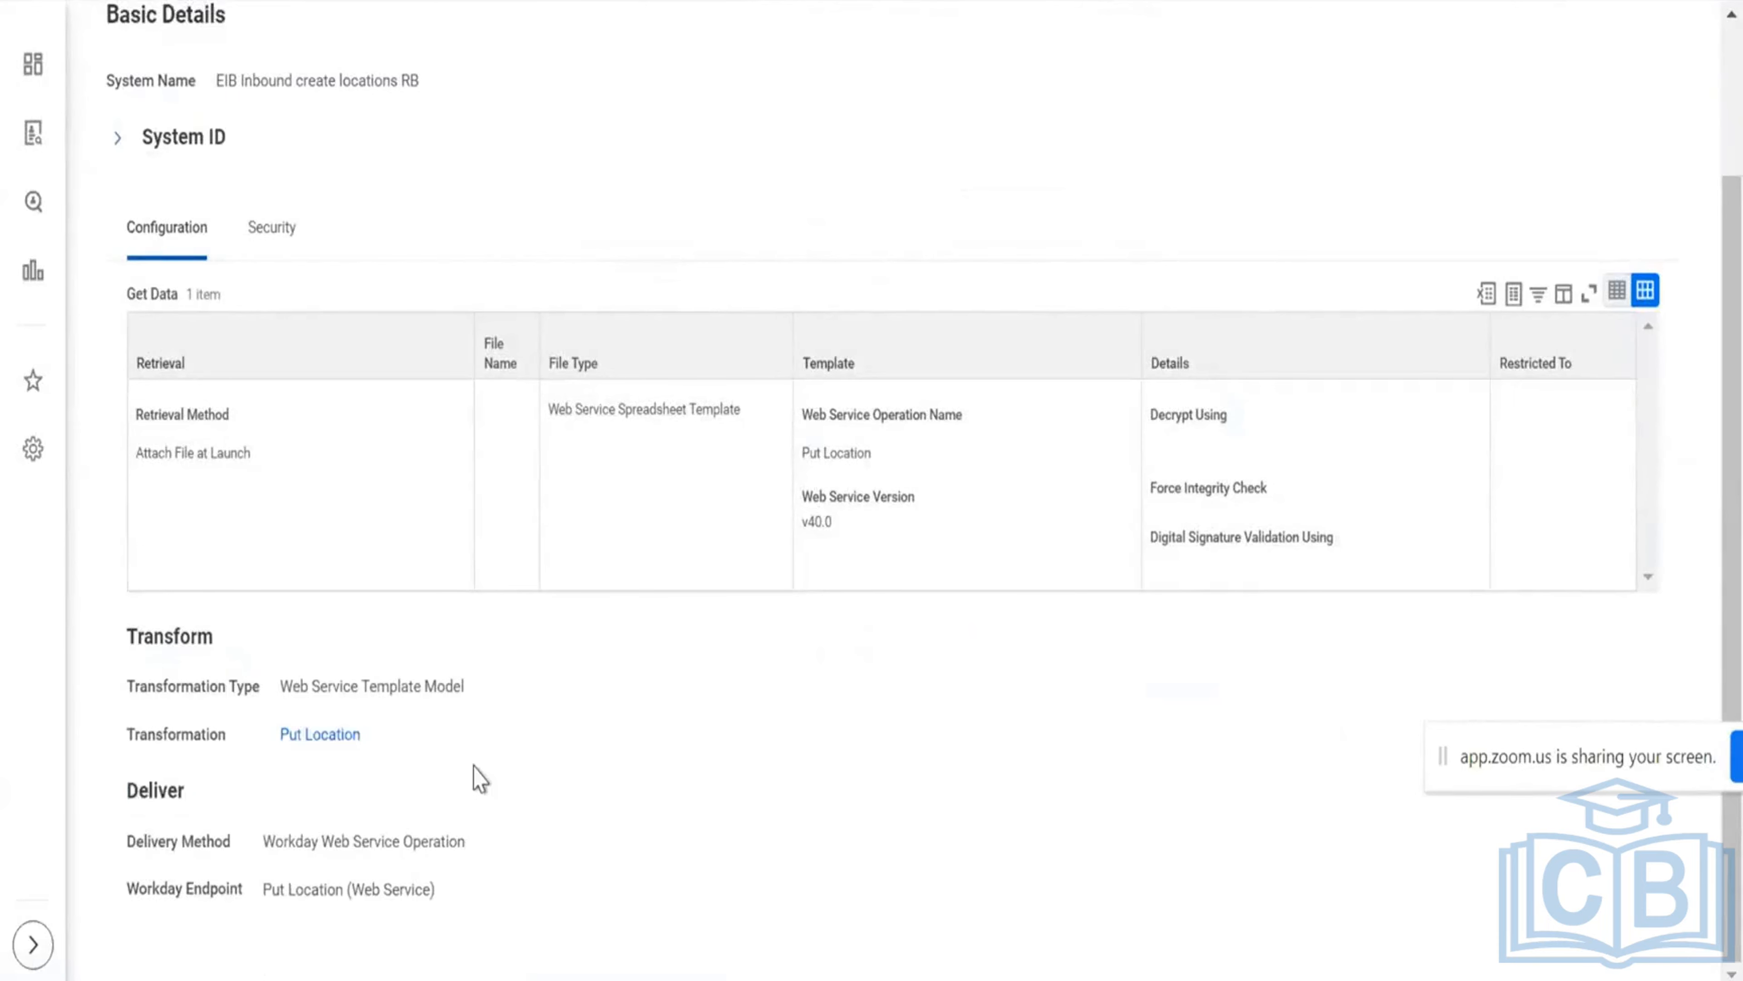
{"action": "scroll", "coordinate": [480, 780], "scroll_direction": "up", "scroll_amount": 3}
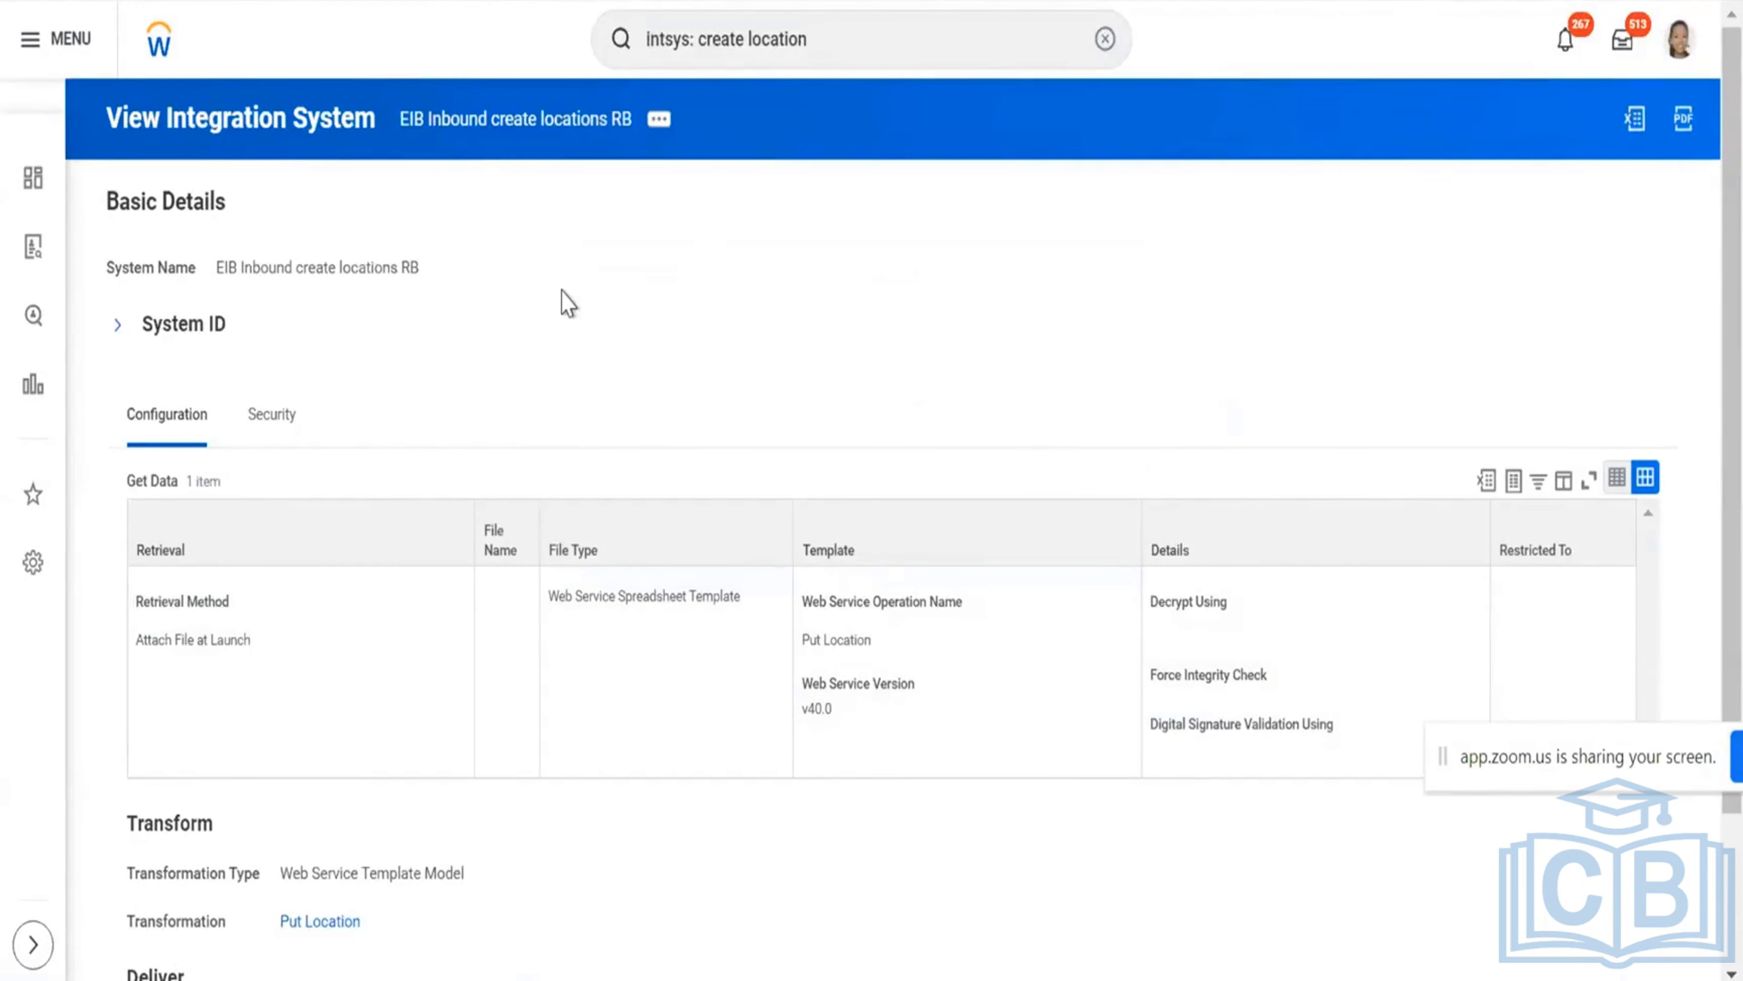
Switch back to Final Project.pdf and study which locations belong to Apple India and Apple USA under the Apple Locations superior hierarchy.
{"action": "key", "text": "ctrl+Tab"}
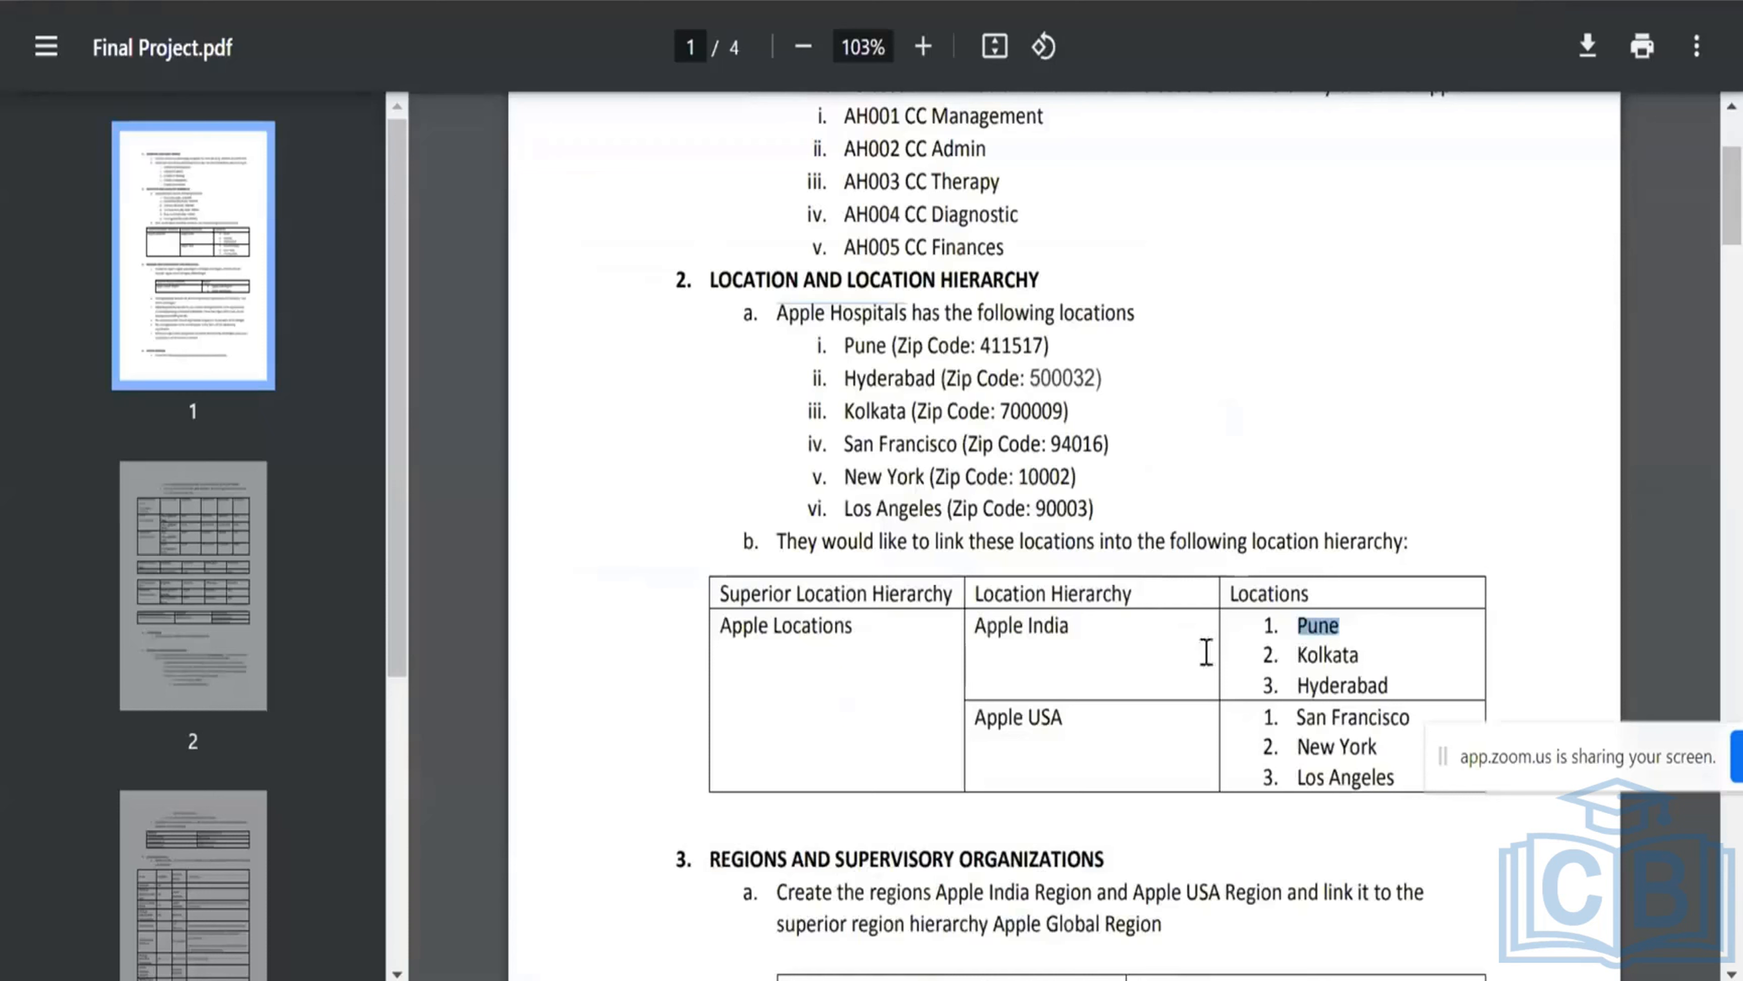
{"action": "left_click", "coordinate": [1293, 620]}
{"action": "left_click_drag", "start_coordinate": [1293, 621], "coordinate": [1400, 759]}
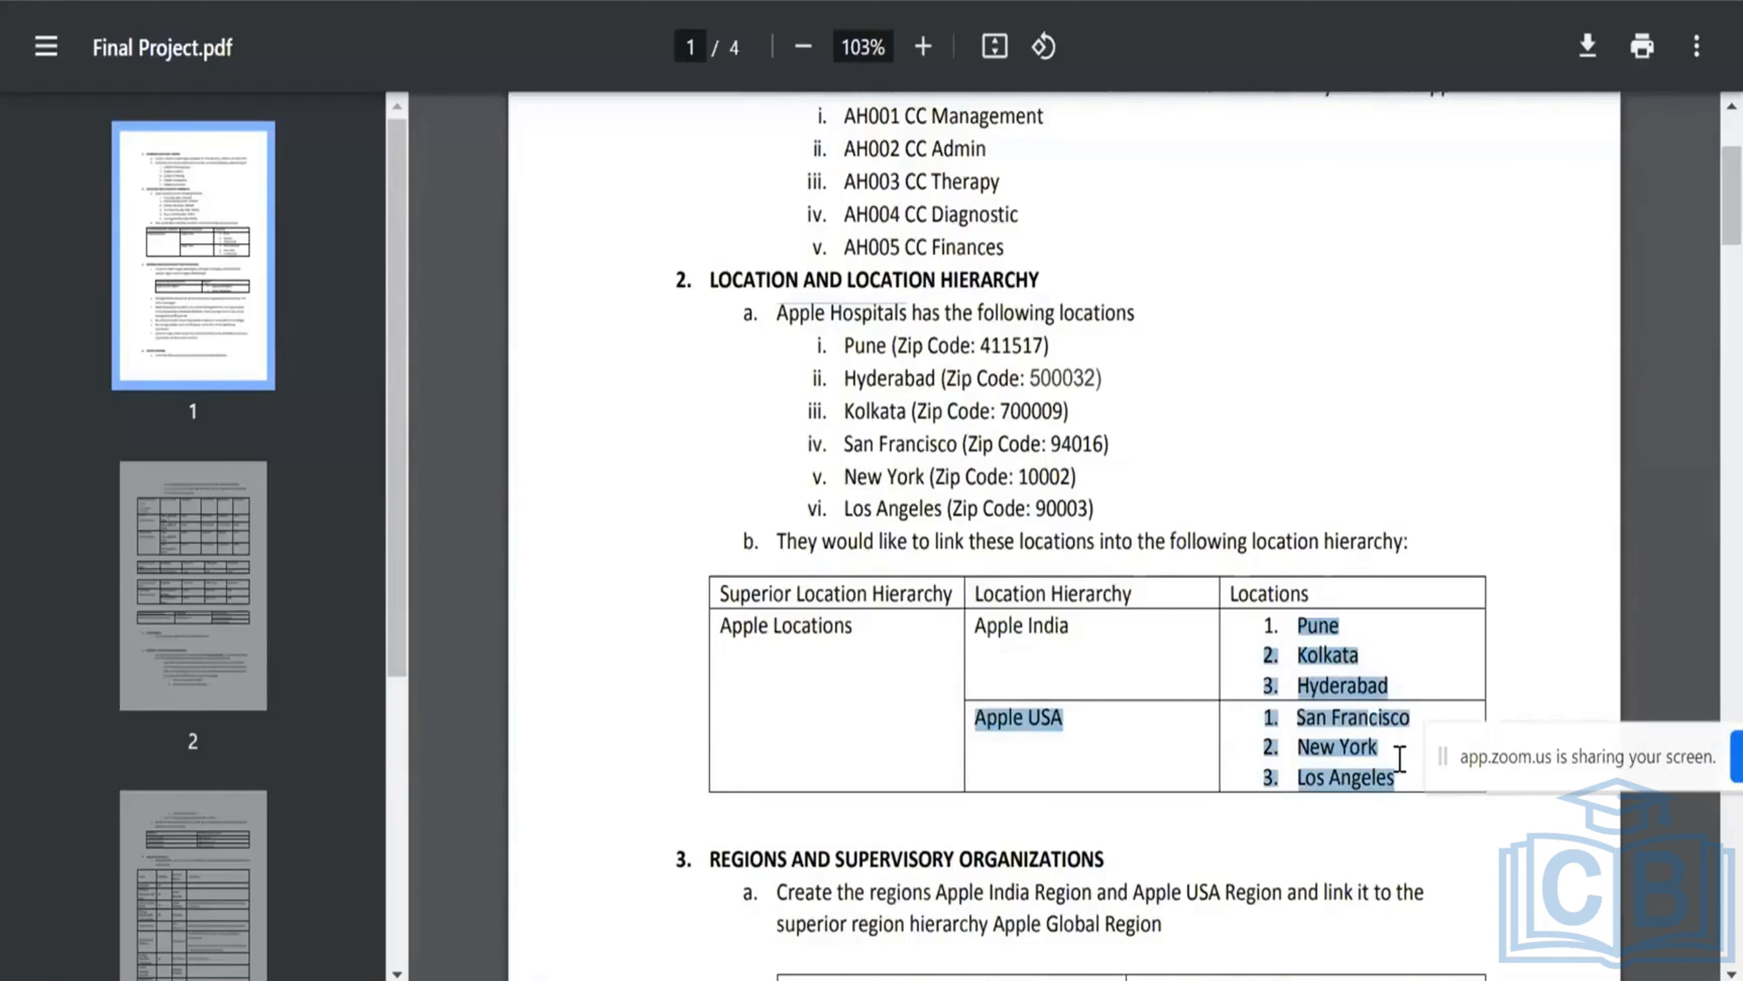
{"action": "left_click", "coordinate": [1400, 759]}
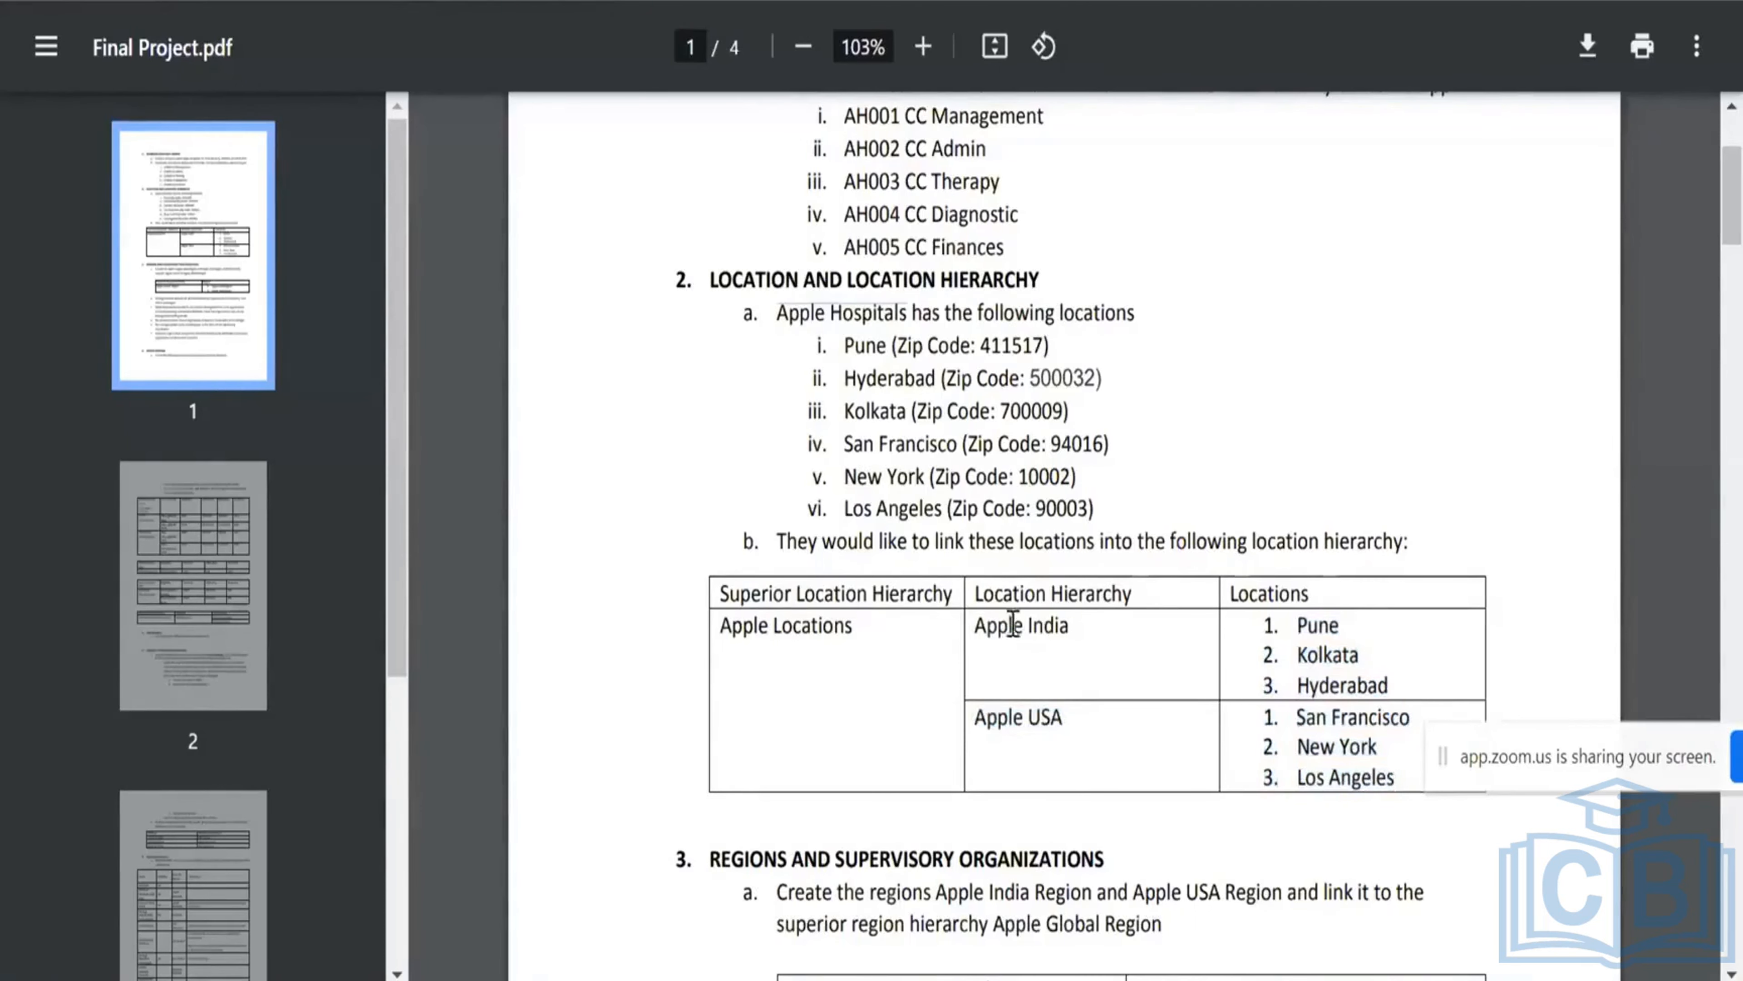
{"action": "left_click_drag", "start_coordinate": [983, 630], "coordinate": [1068, 639]}
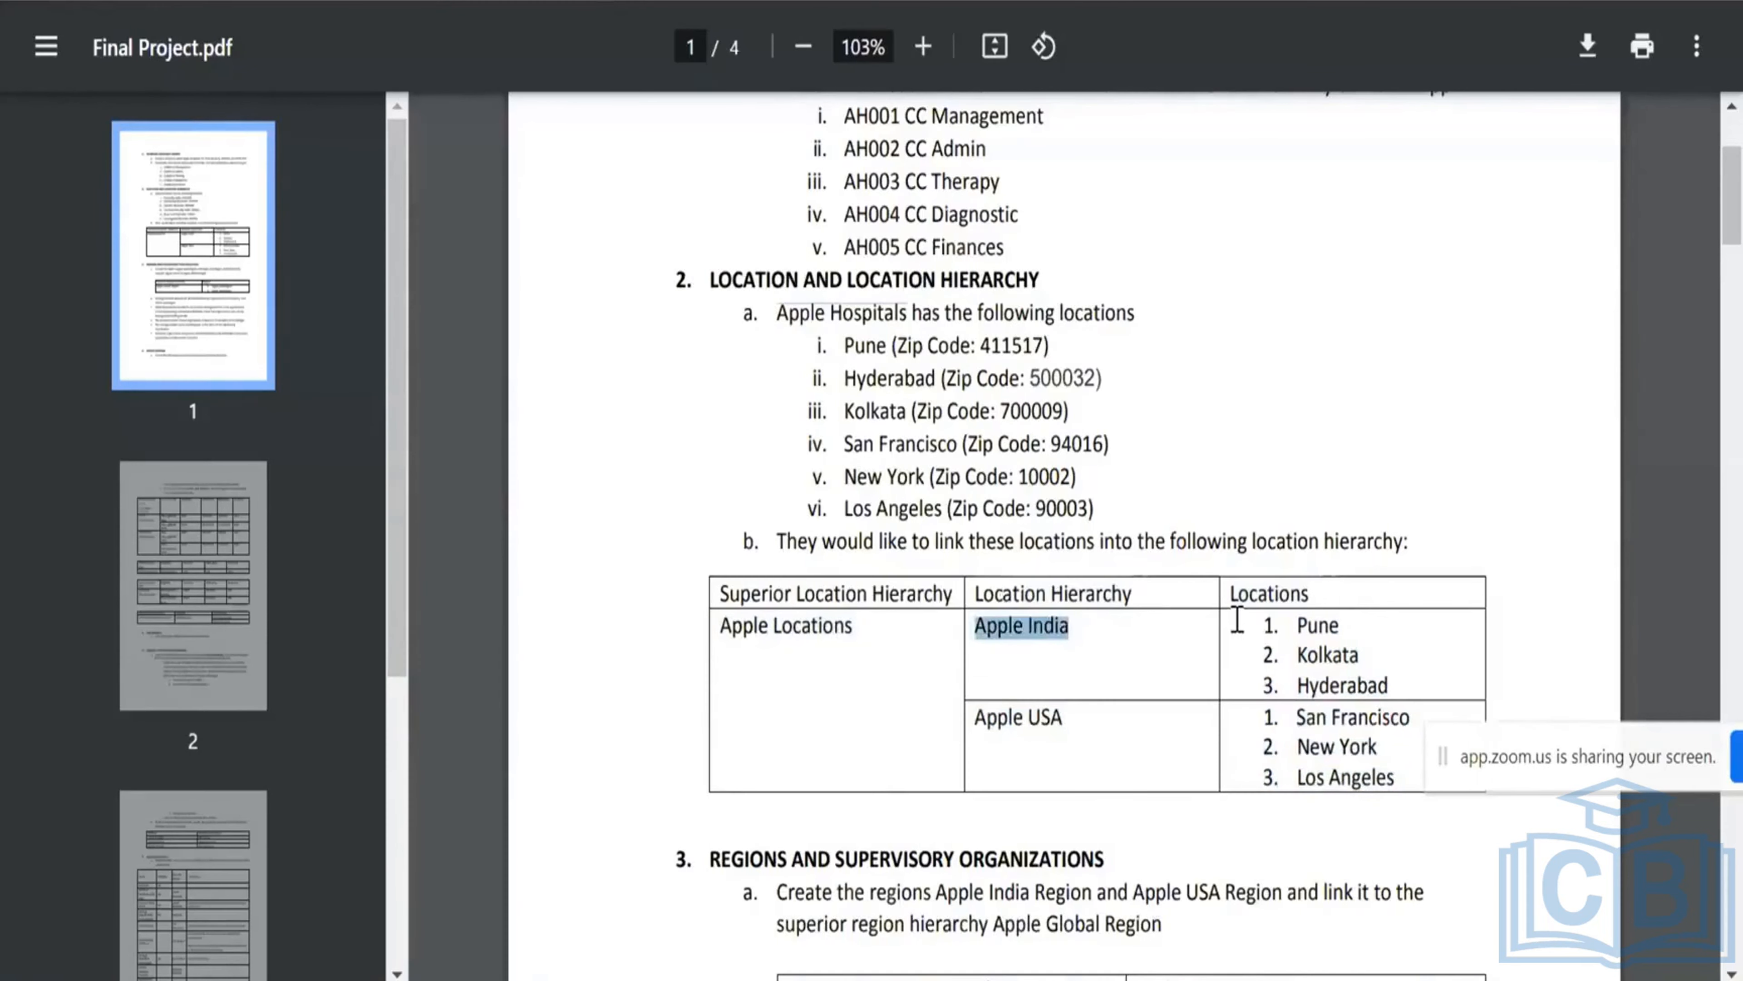
{"action": "left_click", "coordinate": [1275, 625]}
{"action": "left_click_drag", "start_coordinate": [1274, 625], "coordinate": [1391, 683]}
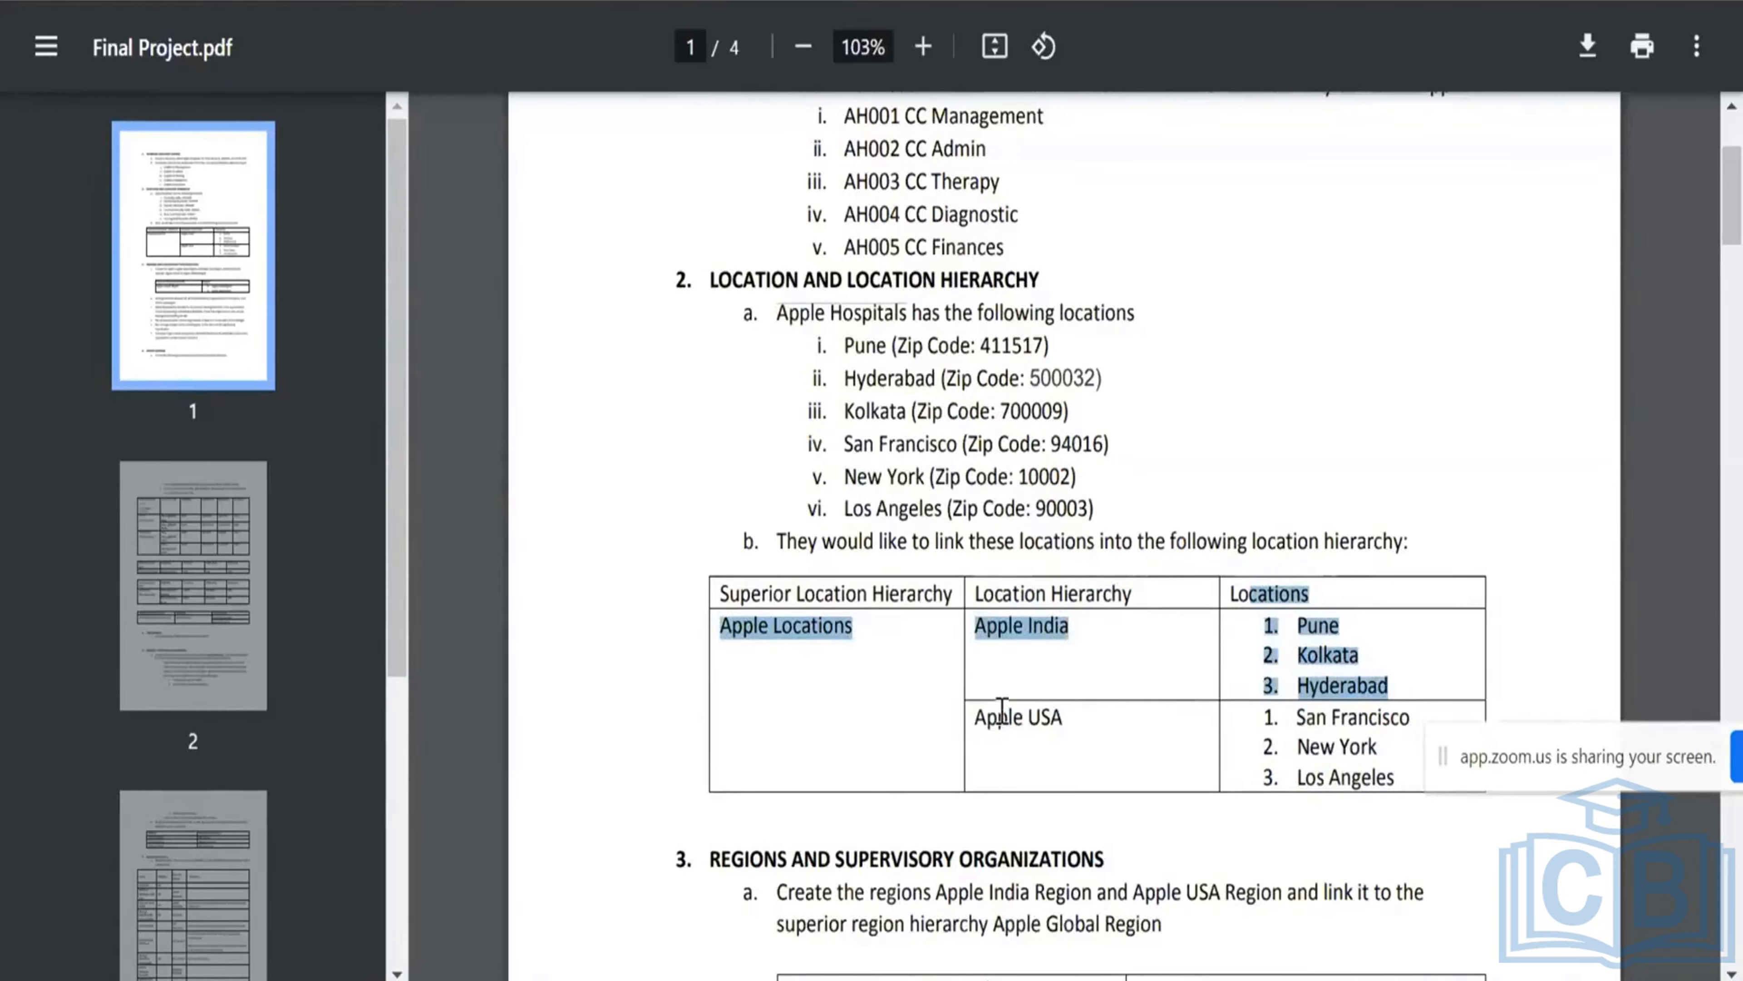
{"action": "left_click_drag", "start_coordinate": [972, 718], "coordinate": [1393, 793]}
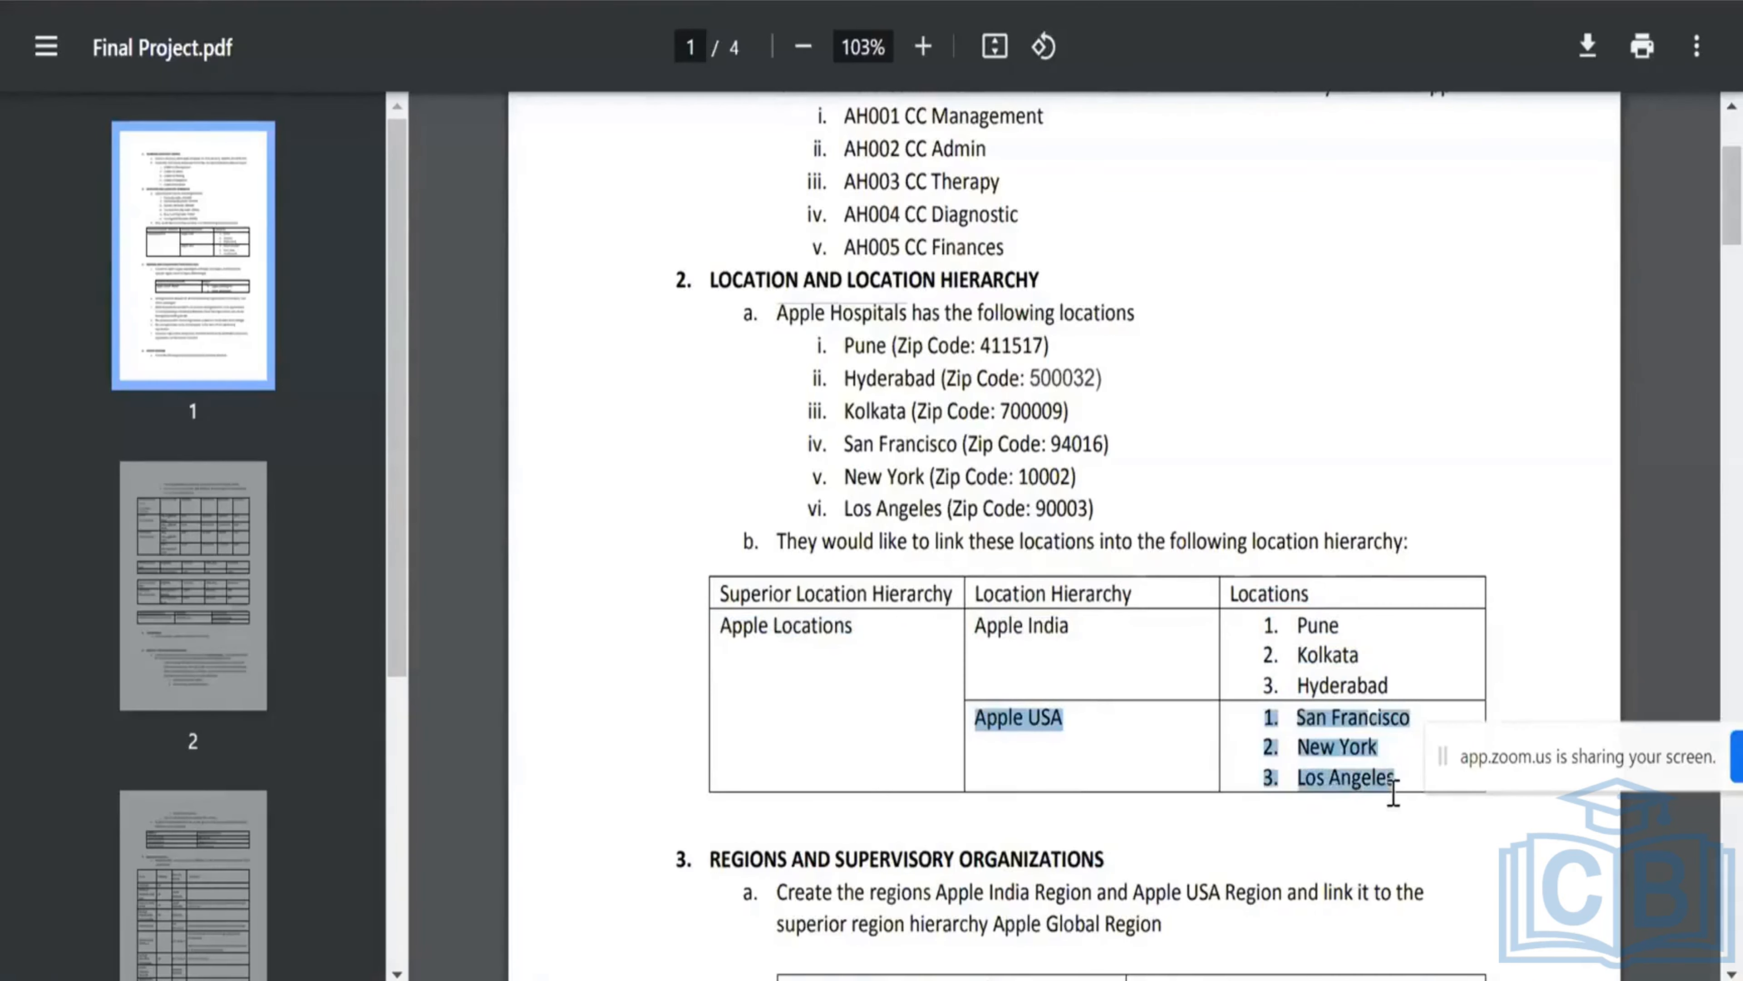
{"action": "left_click", "coordinate": [1118, 635]}
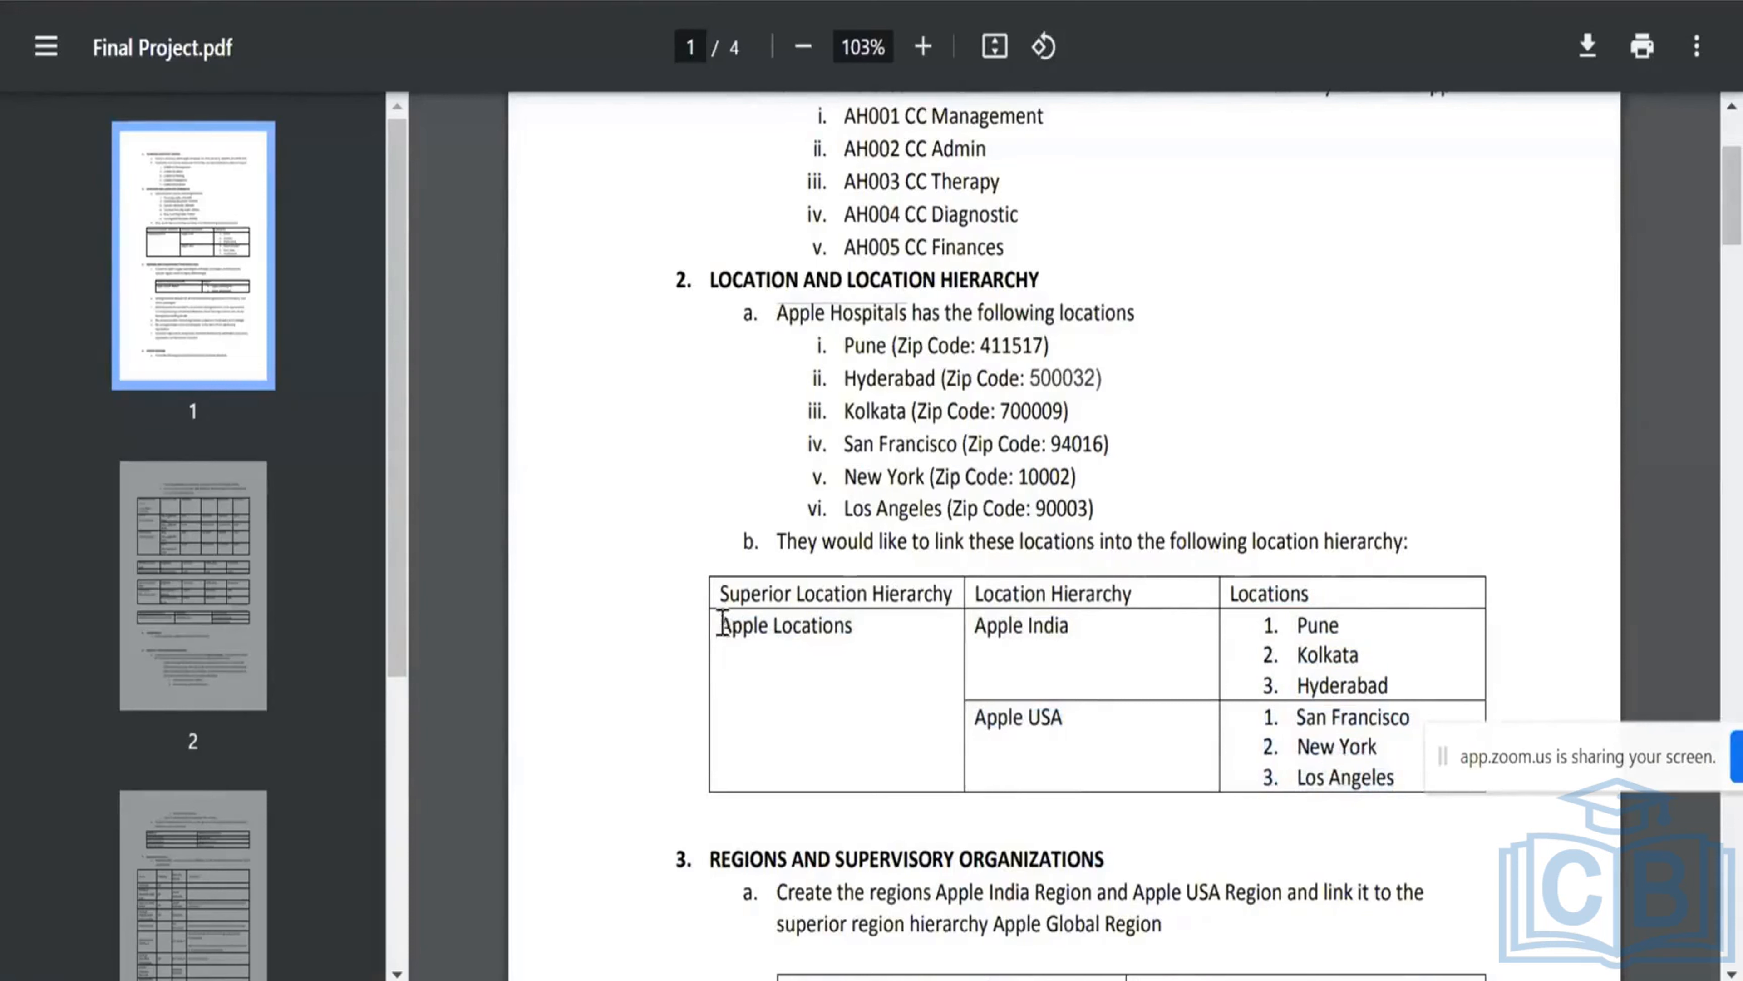
{"action": "left_click_drag", "start_coordinate": [723, 625], "coordinate": [851, 625]}
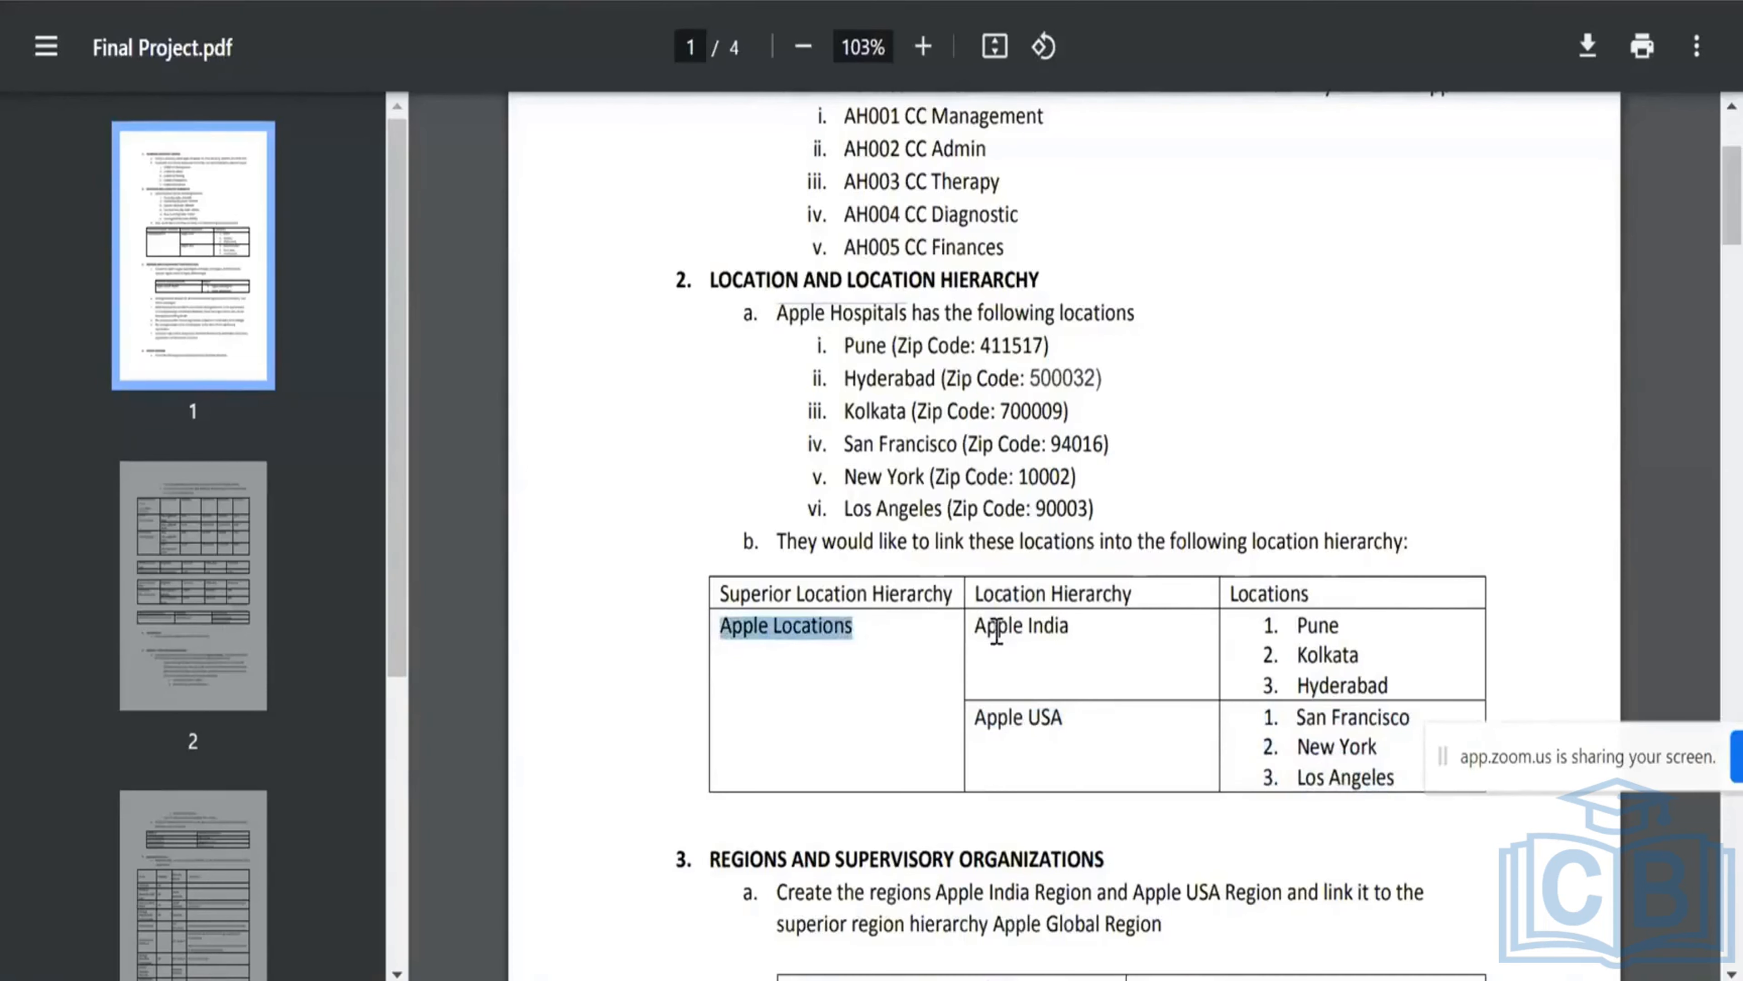
{"action": "left_click_drag", "start_coordinate": [976, 625], "coordinate": [1076, 626]}
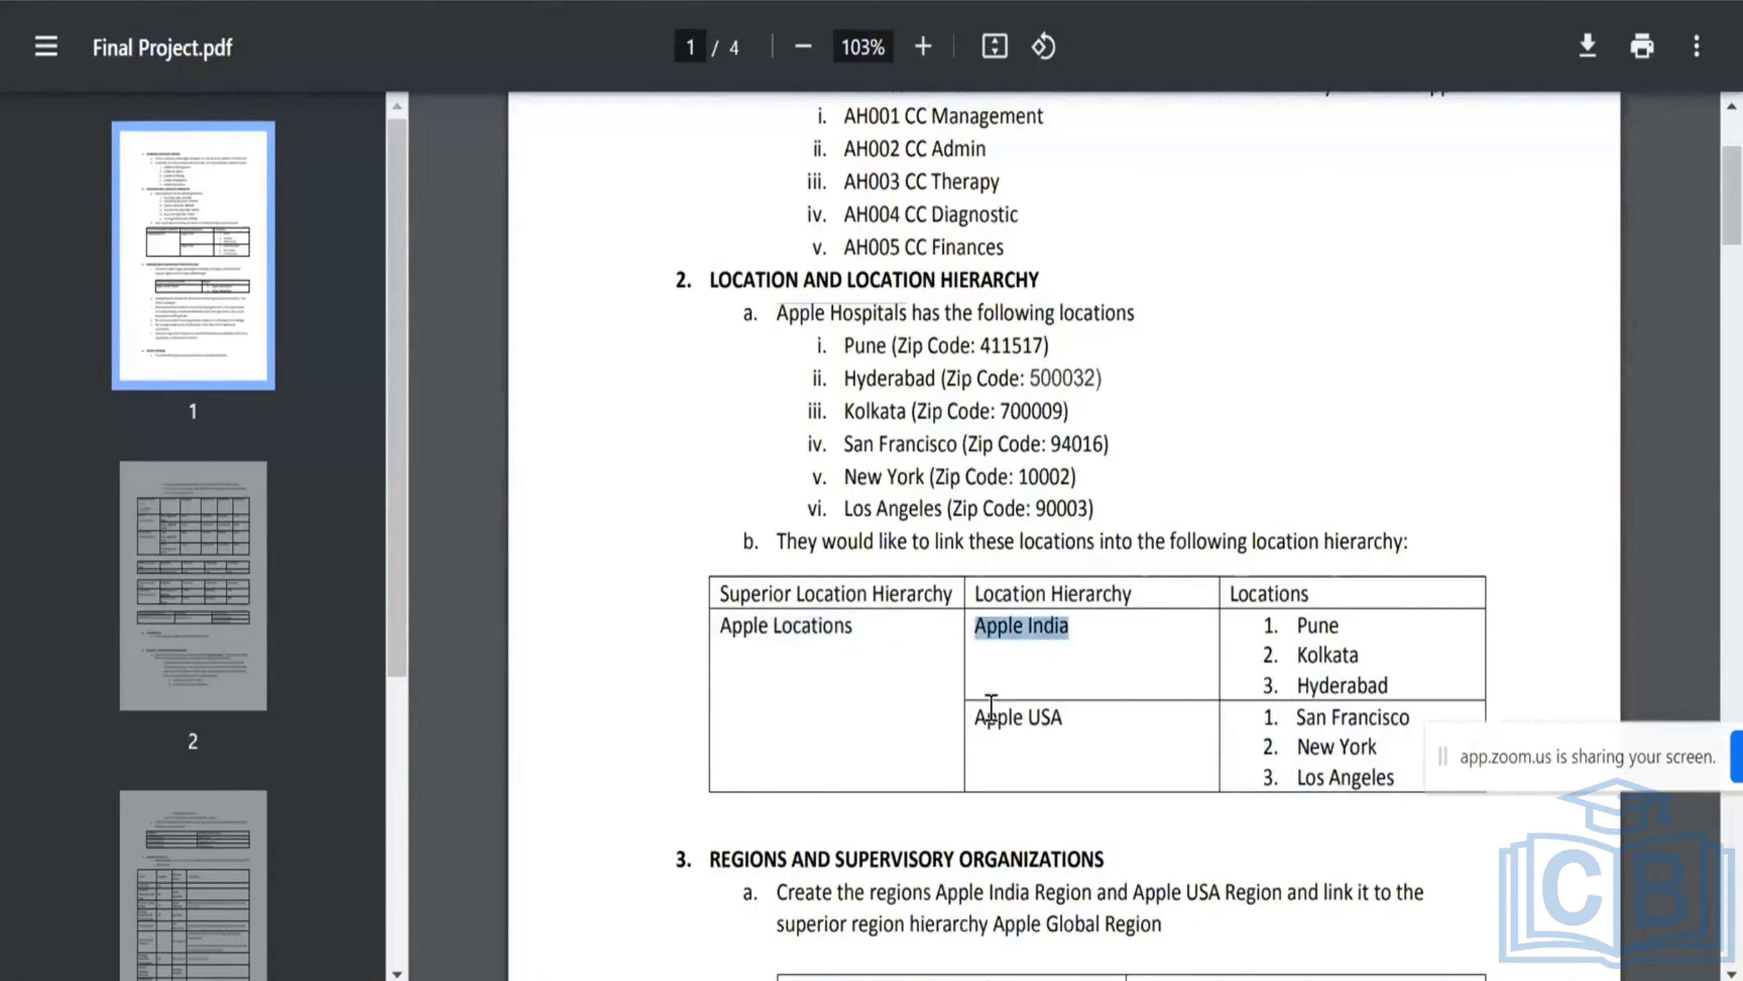
{"action": "left_click_drag", "start_coordinate": [972, 716], "coordinate": [1064, 715]}
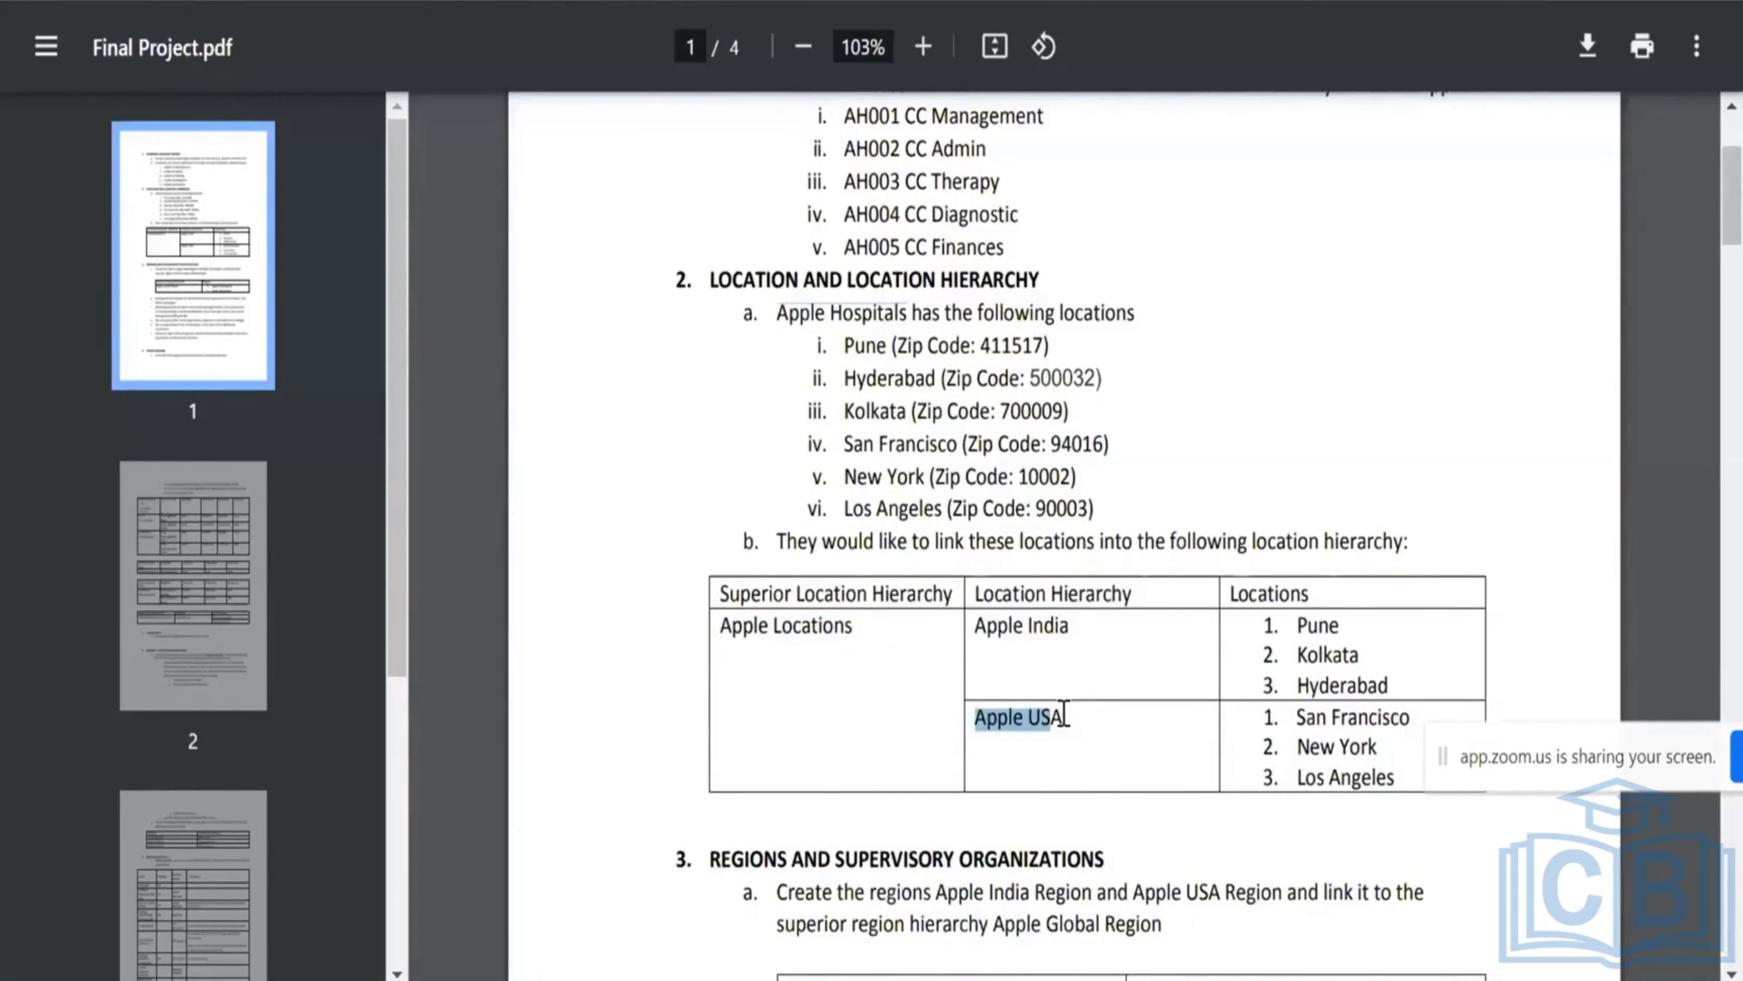
Start a new location in Workday and consult the San Francisco entry in the project brief.
{"action": "key", "text": "alt+Tab"}
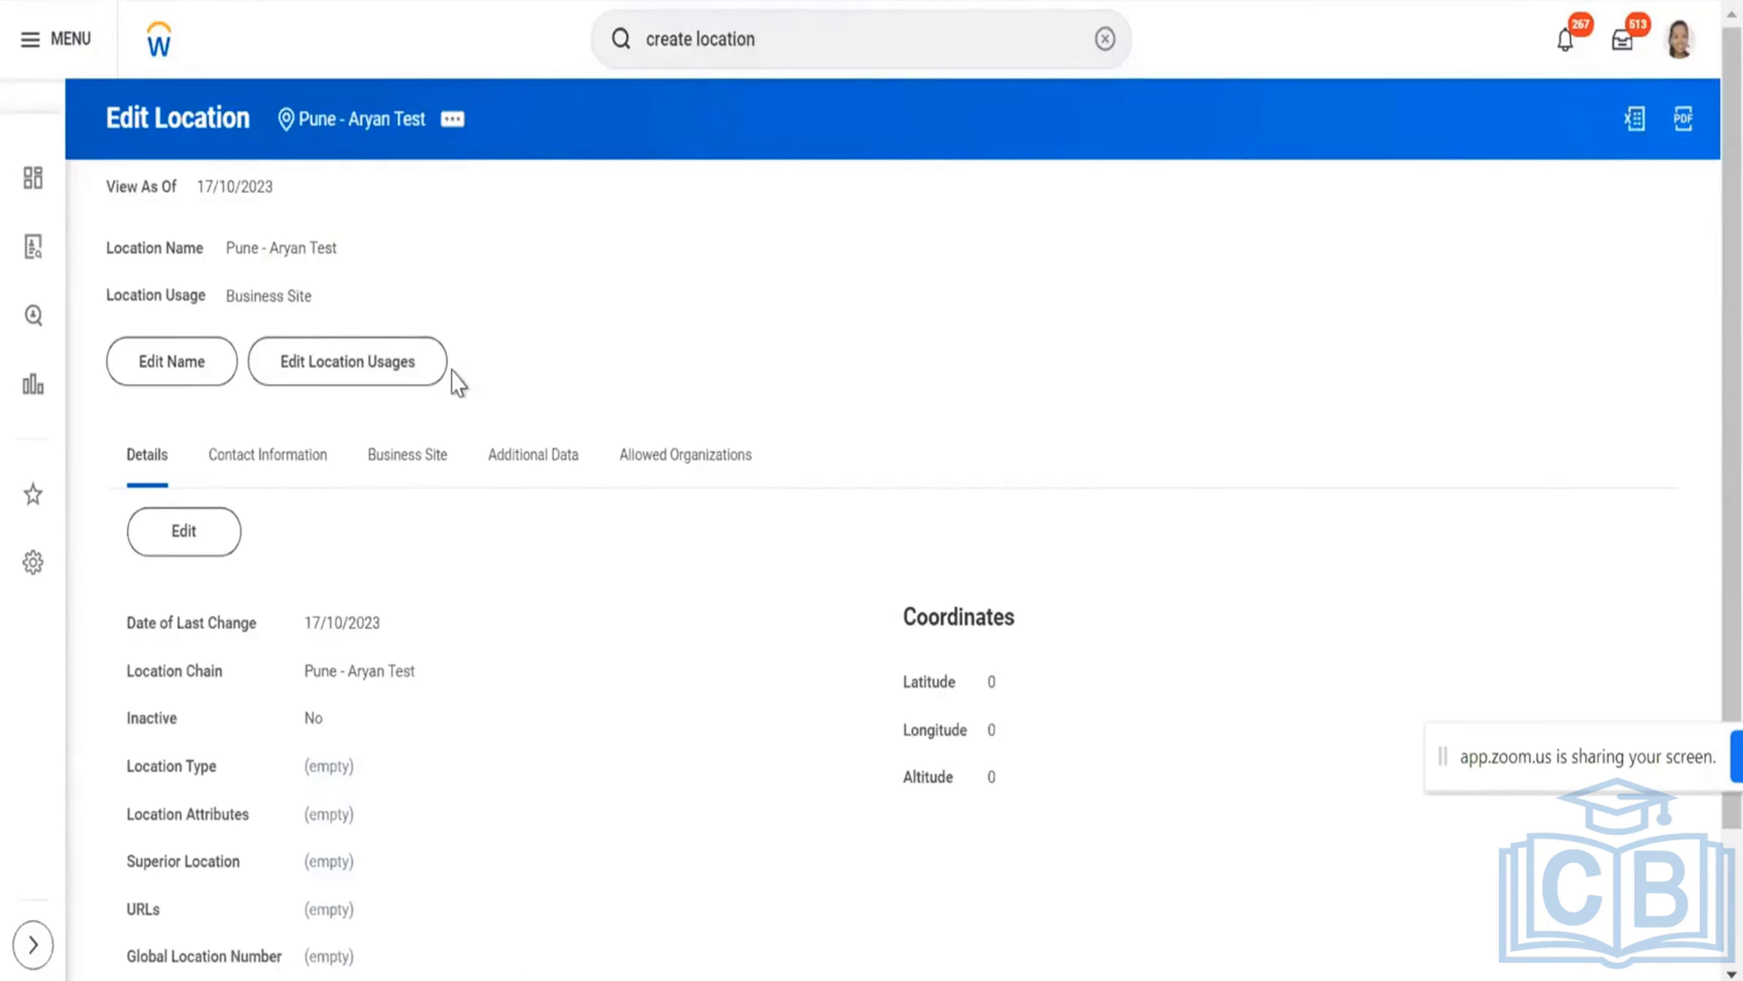
{"action": "key", "text": "alt+Left"}
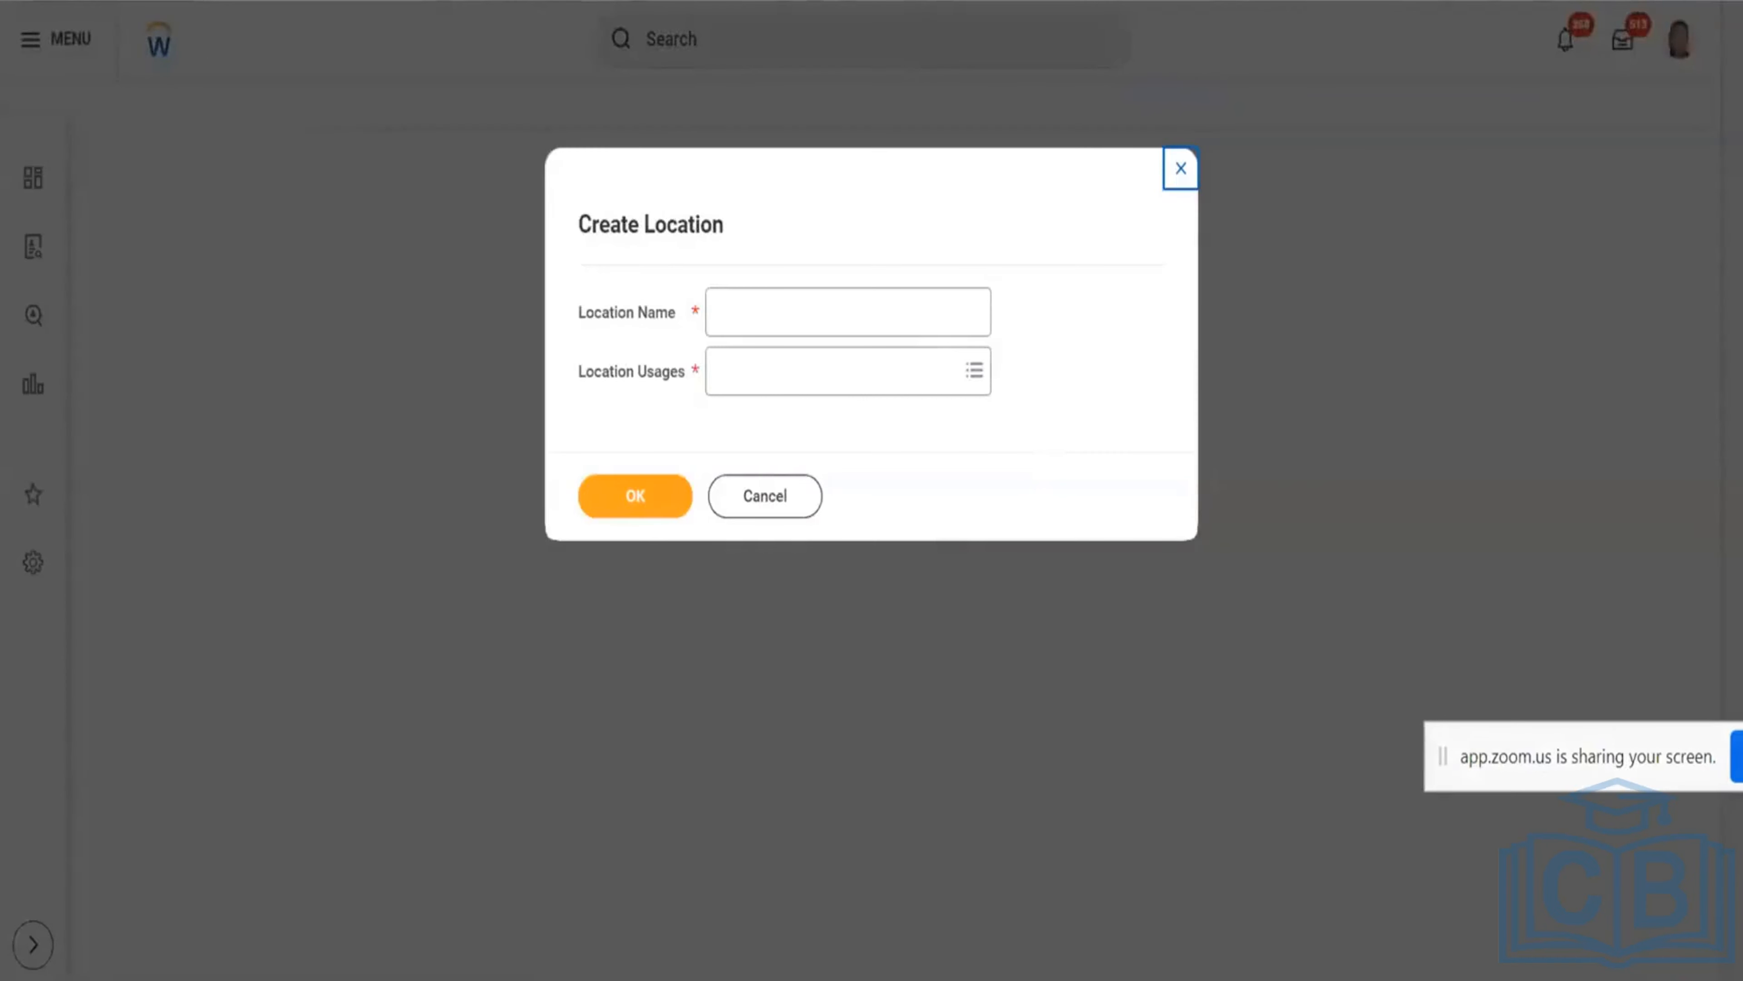
{"action": "key", "text": "alt+Tab"}
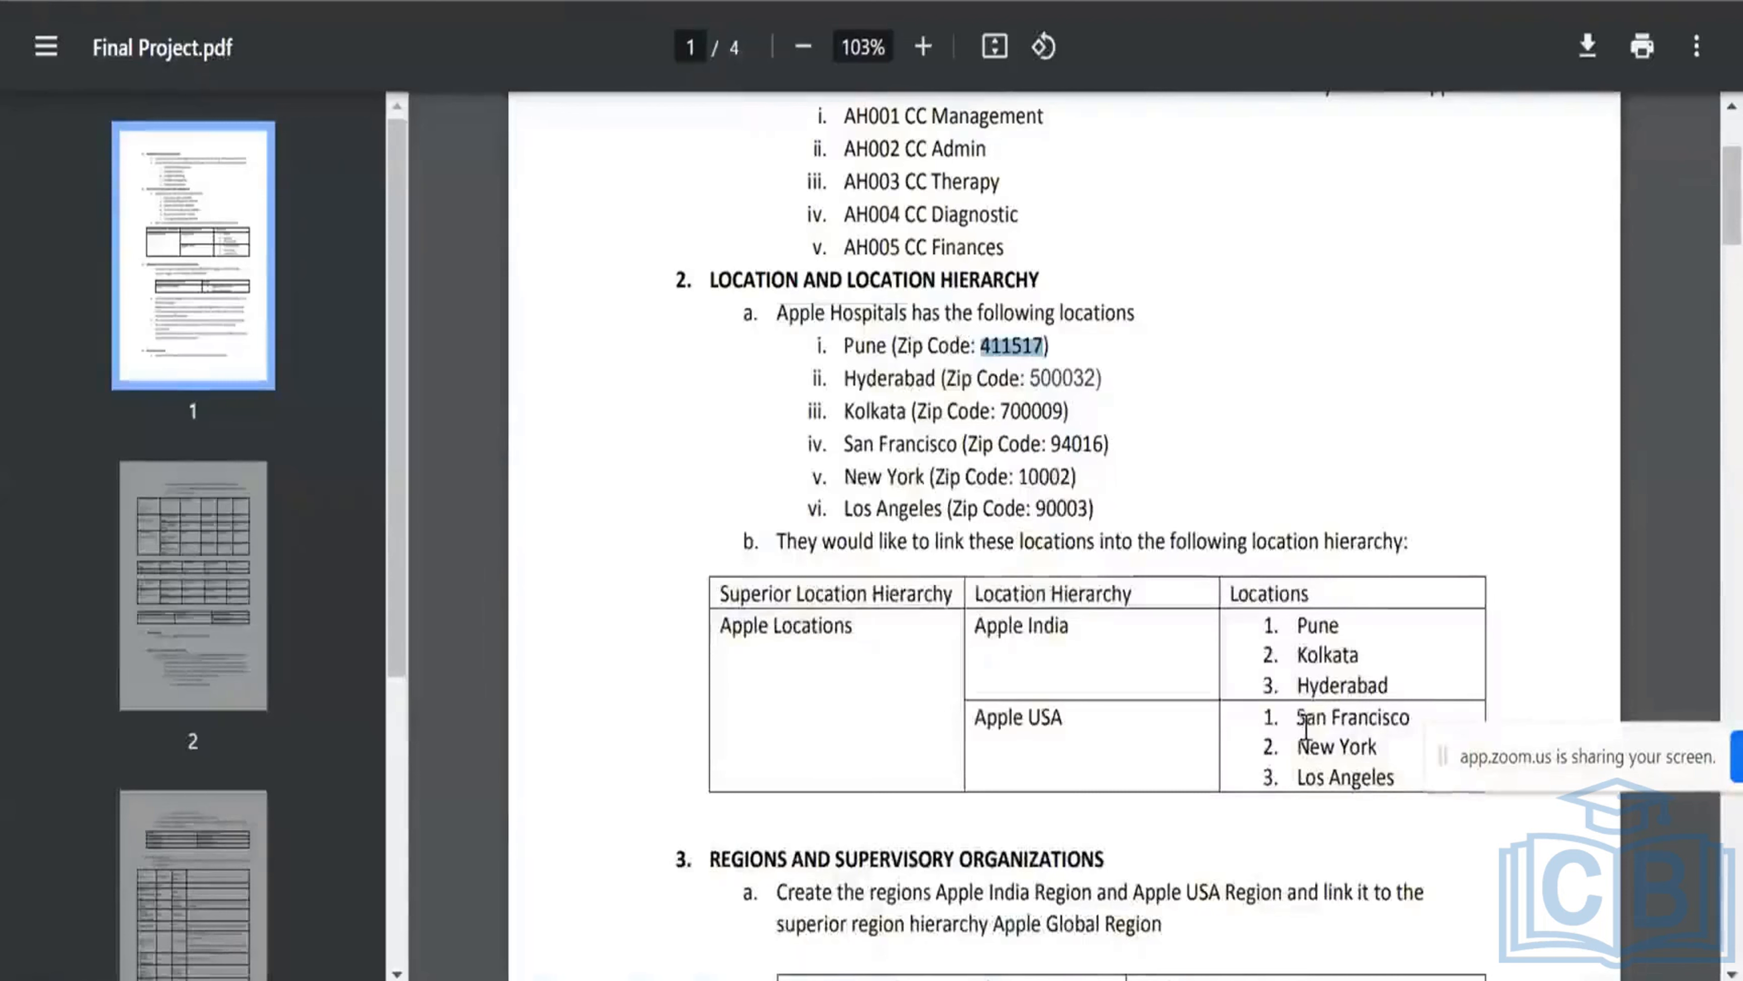
Return to Workday and review the required Time Profile in the San Francisco location's business site details.
{"action": "key", "text": "alt+Tab"}
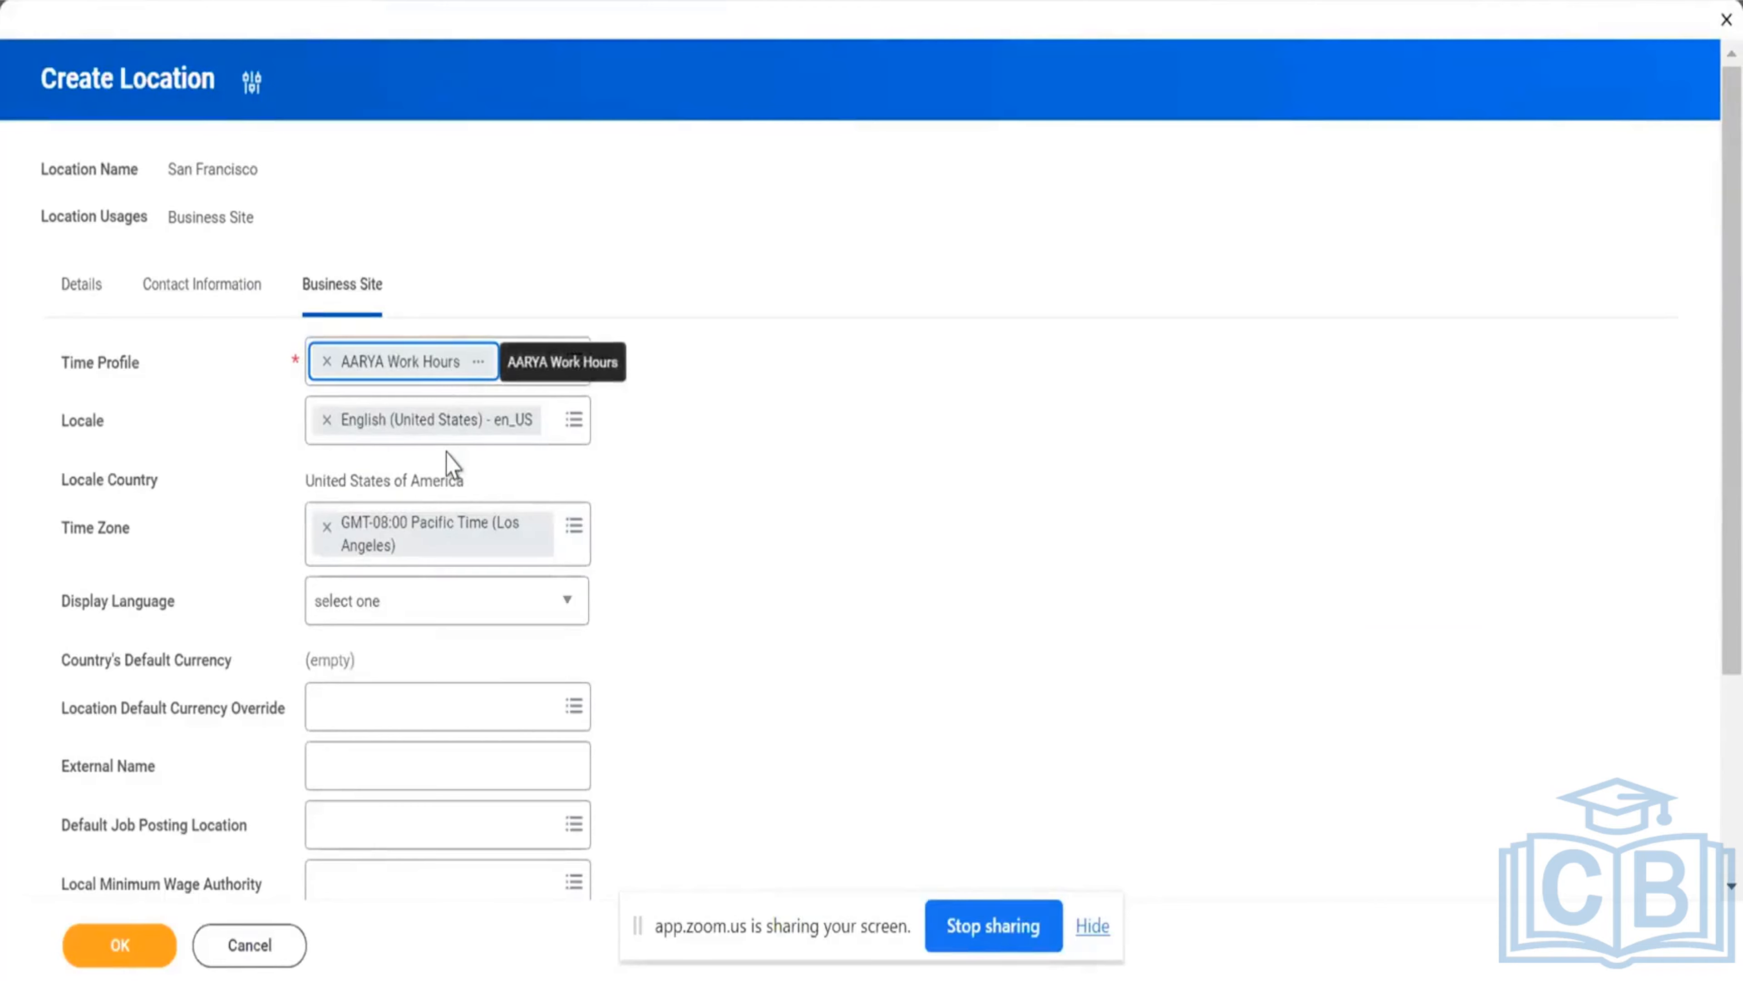
{"action": "left_click_drag", "start_coordinate": [146, 365], "coordinate": [41, 380]}
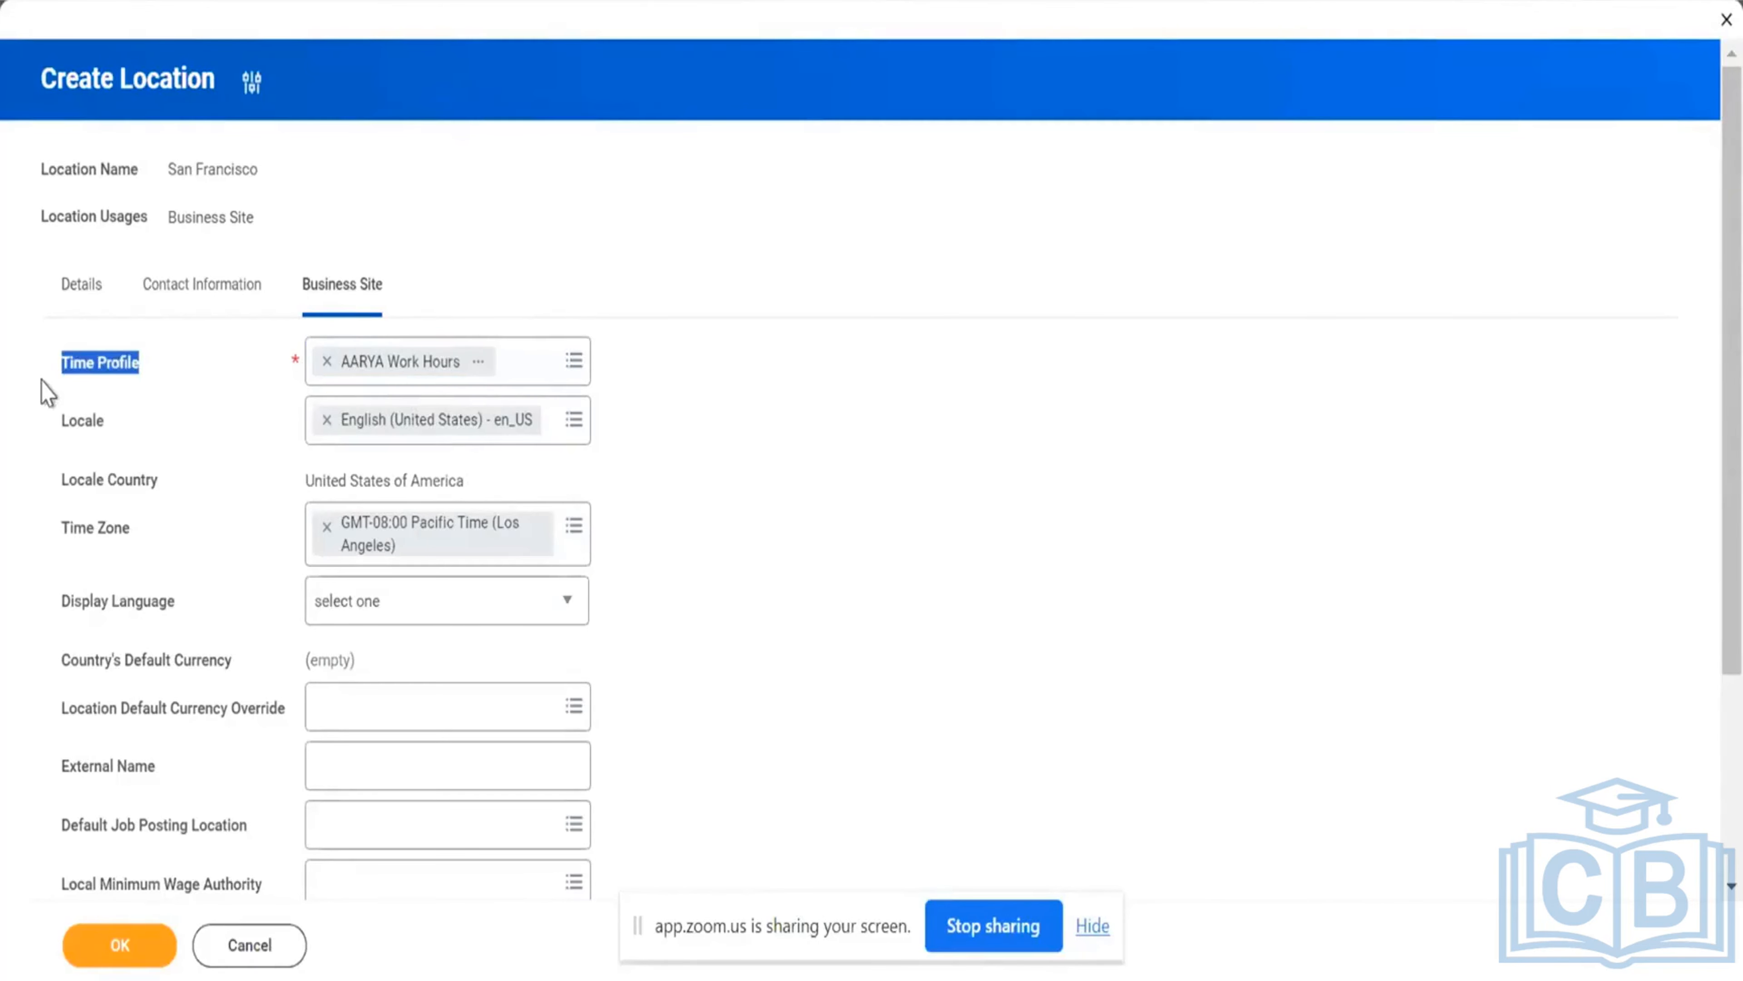